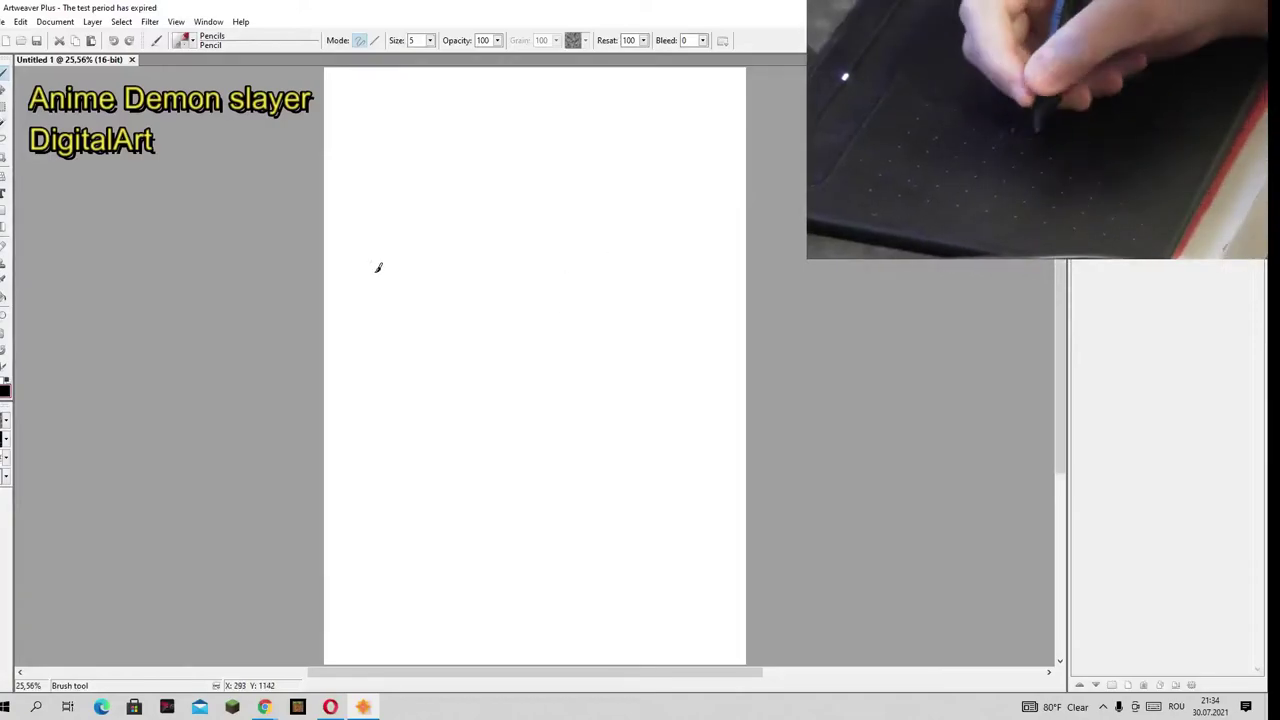
Step: Sketch the face outline in pencil, undoing and redrawing the sides and chin
mouse_move(482, 228)
mouse_down()
mouse_move(560, 229)
mouse_move(594, 277)
mouse_move(600, 343)
mouse_up()
mouse_move(394, 277)
mouse_down()
mouse_move(391, 343)
mouse_move(480, 465)
mouse_up()
mouse_move(598, 340)
mouse_down()
mouse_move(594, 384)
mouse_move(413, 433)
mouse_up()
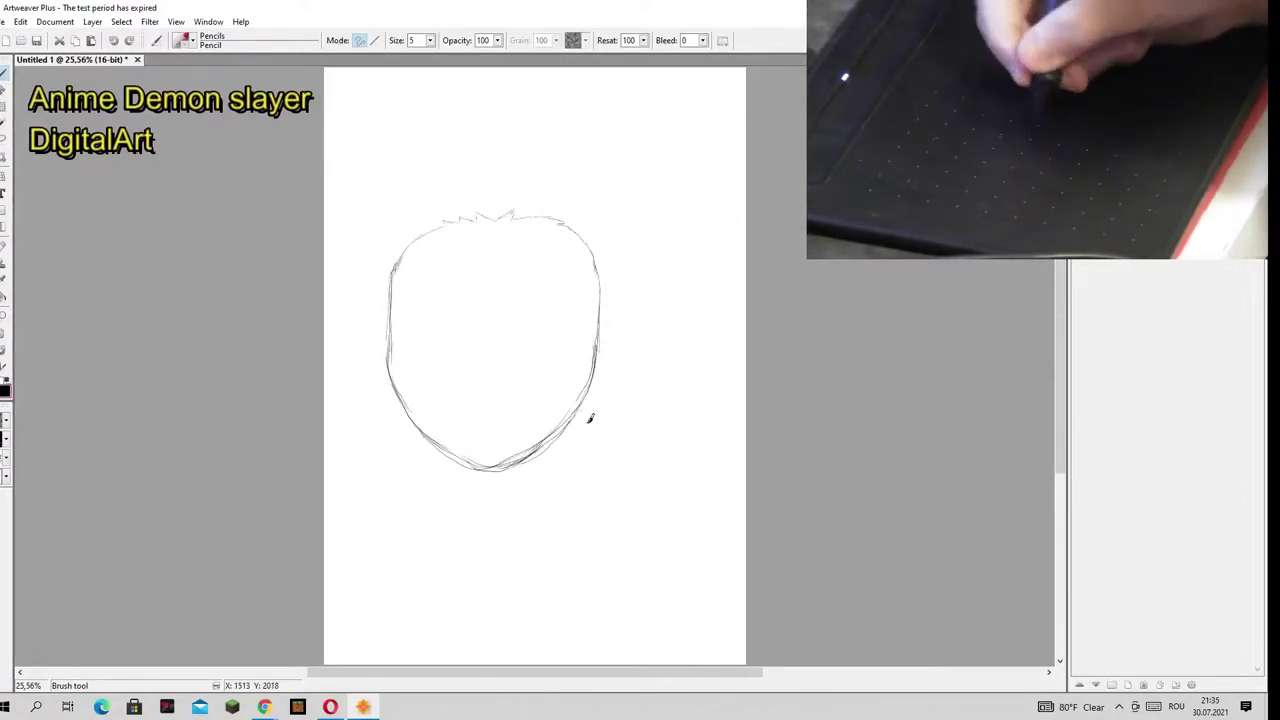
click(186, 40)
key(ctrl+z)
key(ctrl+z)
key(ctrl+z)
click(209, 208)
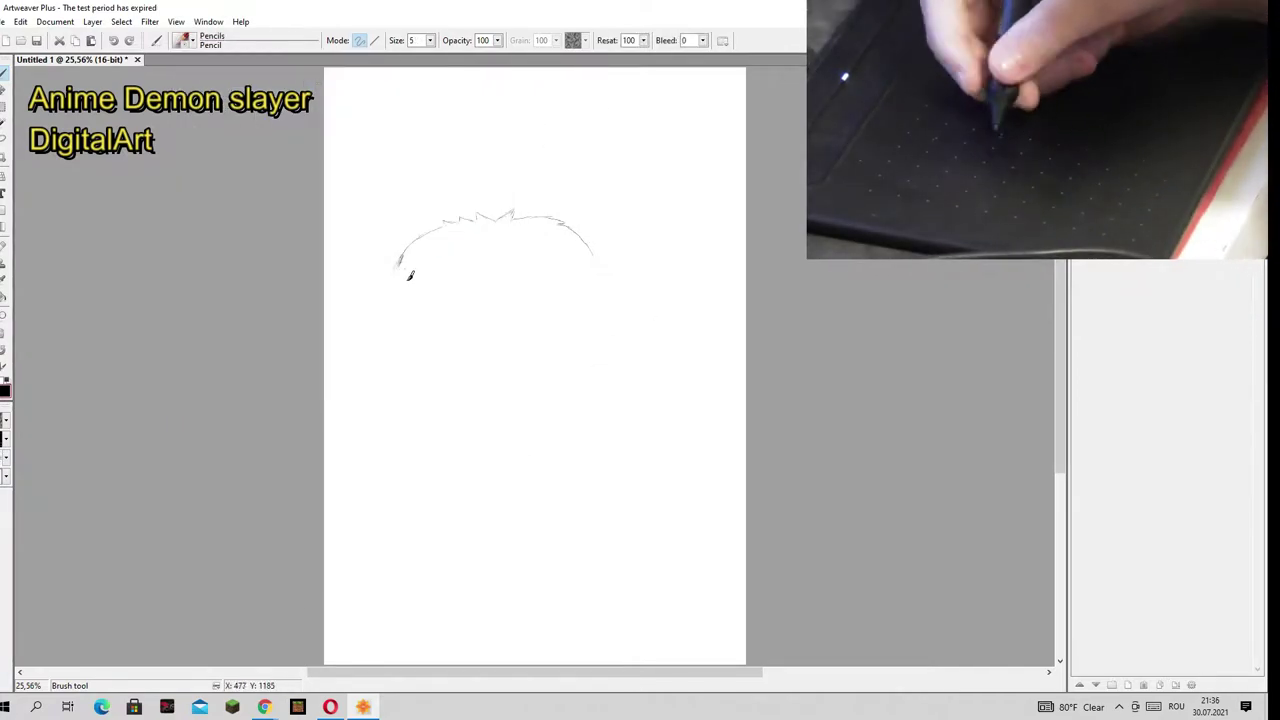
drag(396, 270, 391, 400)
drag(597, 271, 591, 400)
mouse_move(391, 385)
mouse_down()
mouse_move(517, 469)
mouse_move(590, 400)
mouse_up()
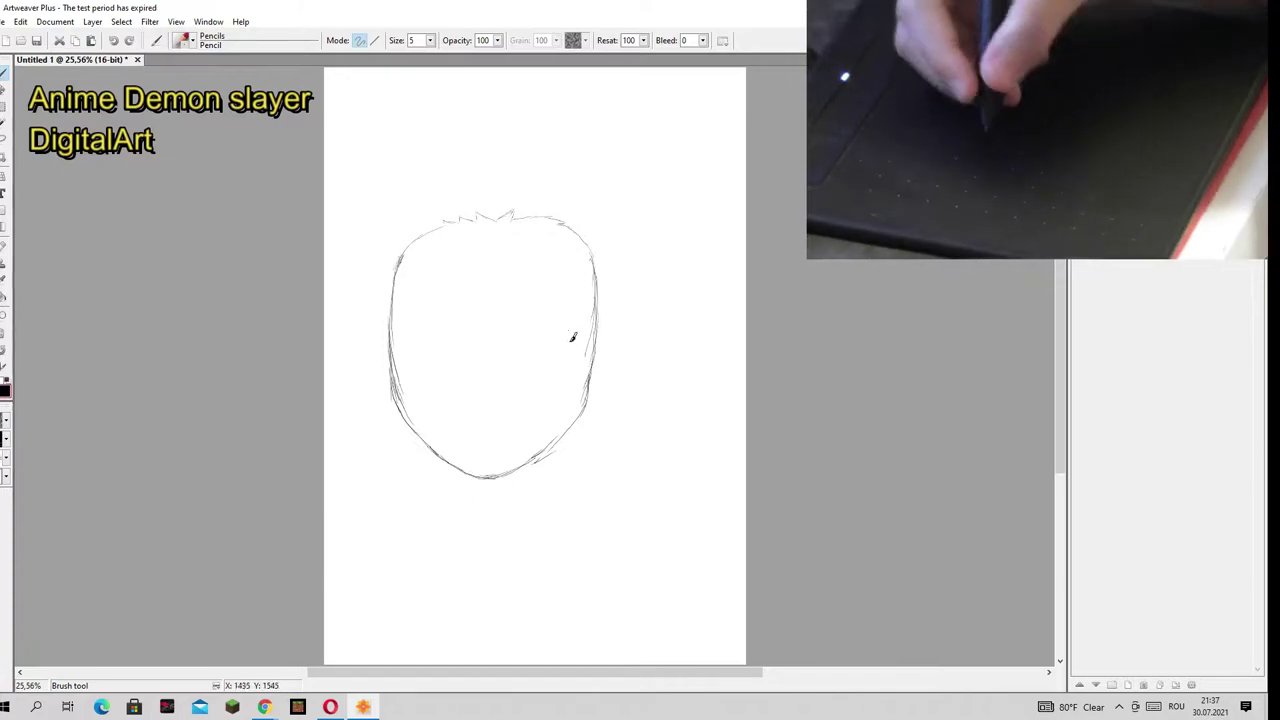
Step: Sketch spiky hair locks above the forehead and down the right side
mouse_move(431, 228)
mouse_down()
mouse_move(414, 180)
mouse_move(530, 152)
mouse_up()
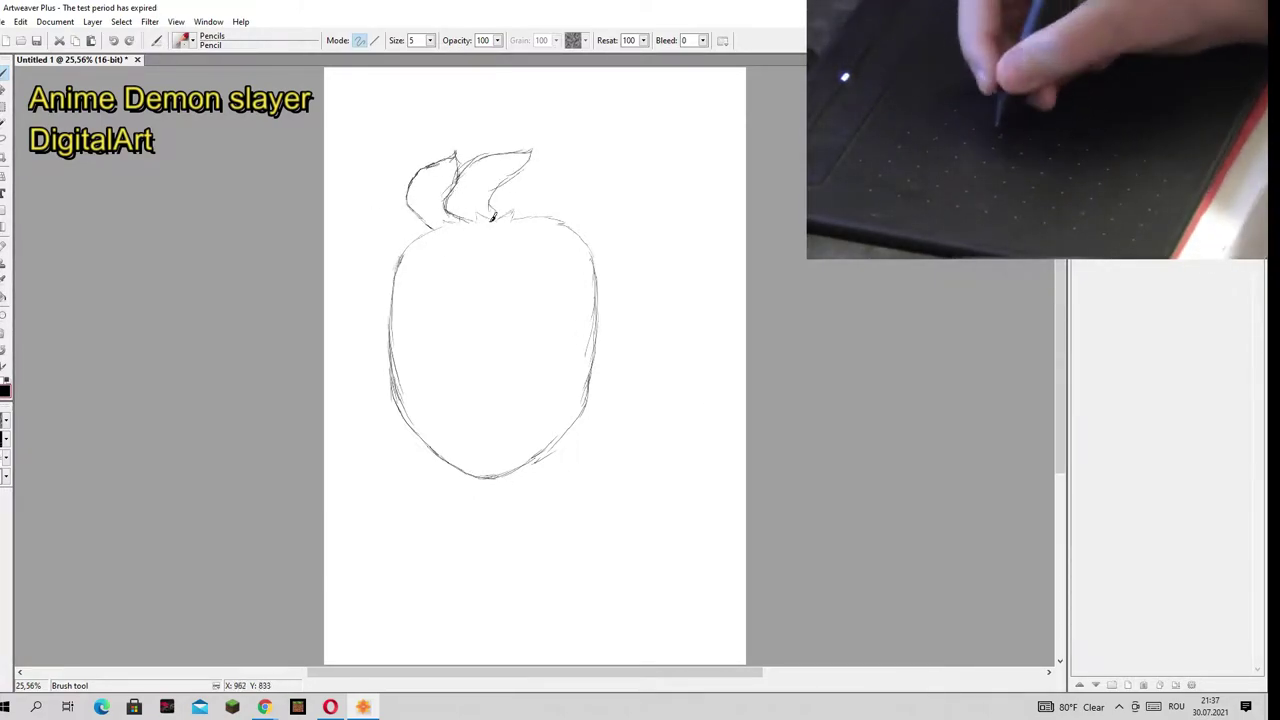
mouse_move(490, 215)
mouse_down()
mouse_move(588, 158)
mouse_move(658, 243)
mouse_move(600, 280)
mouse_move(598, 330)
mouse_up()
drag(597, 356, 633, 355)
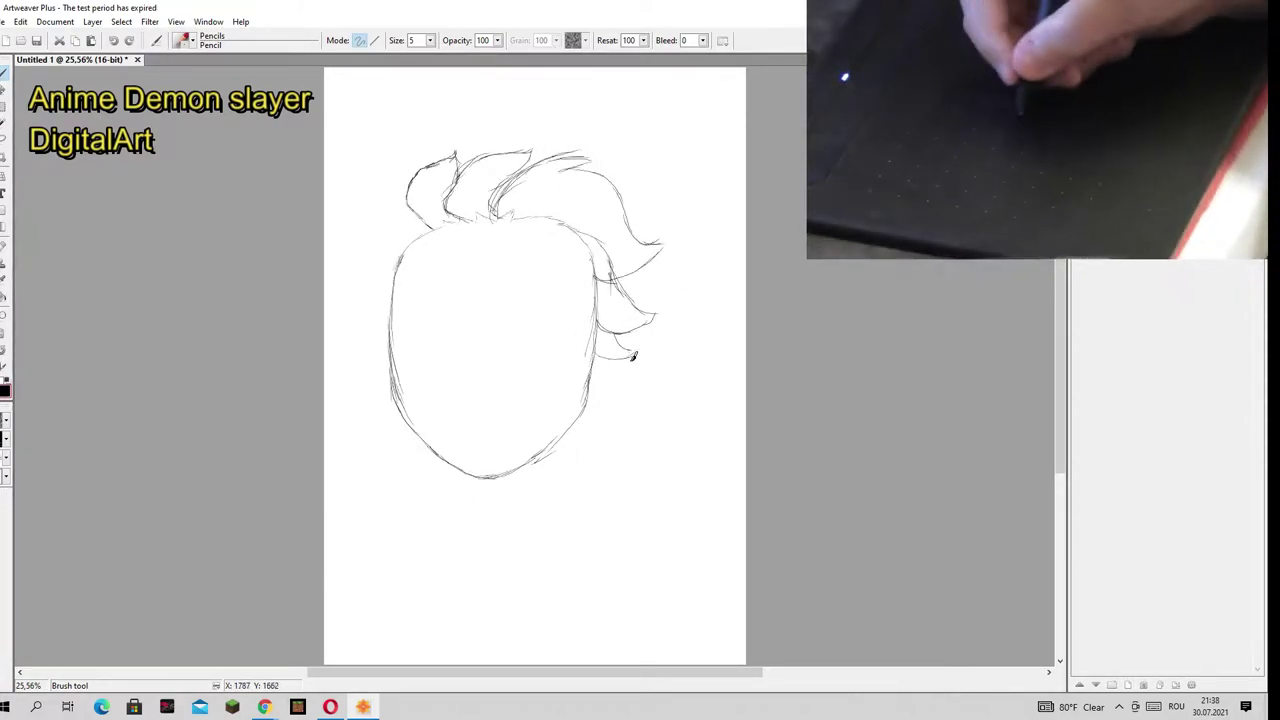
drag(604, 308, 620, 336)
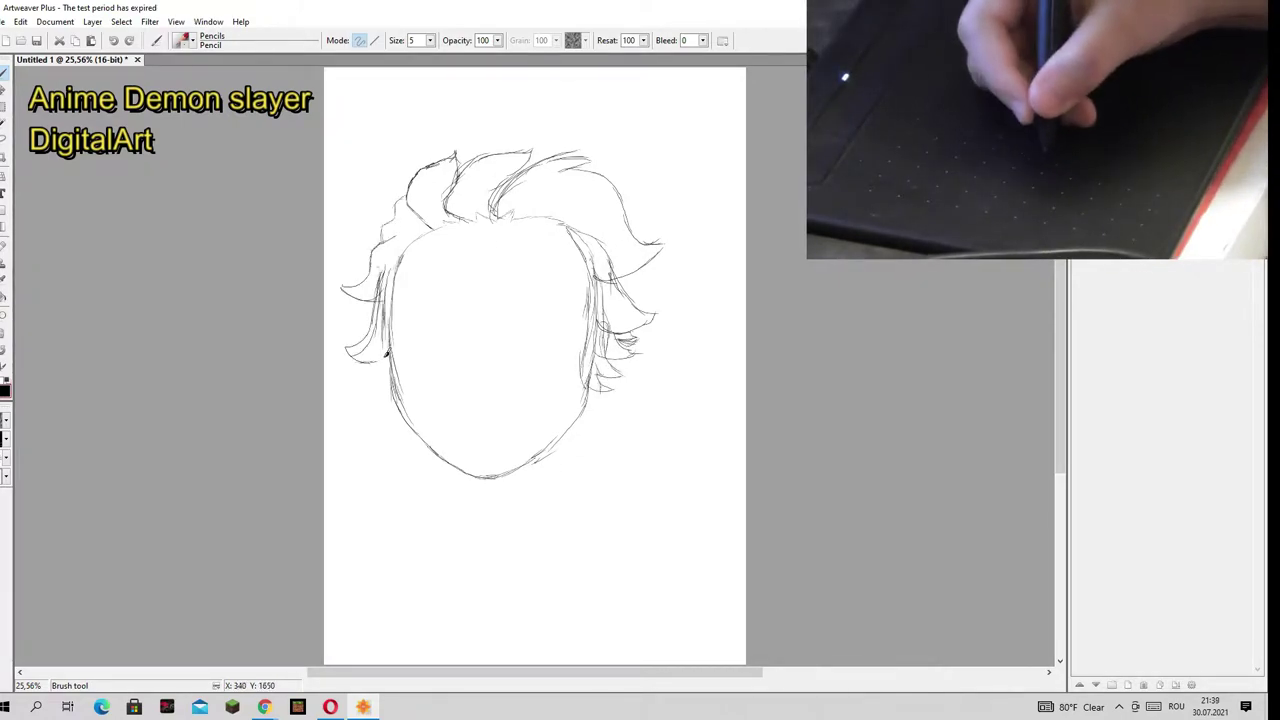
Step: Erase stray lines in the right hair and add a new hair strand
key(e)
key(ctrl+alt+0)
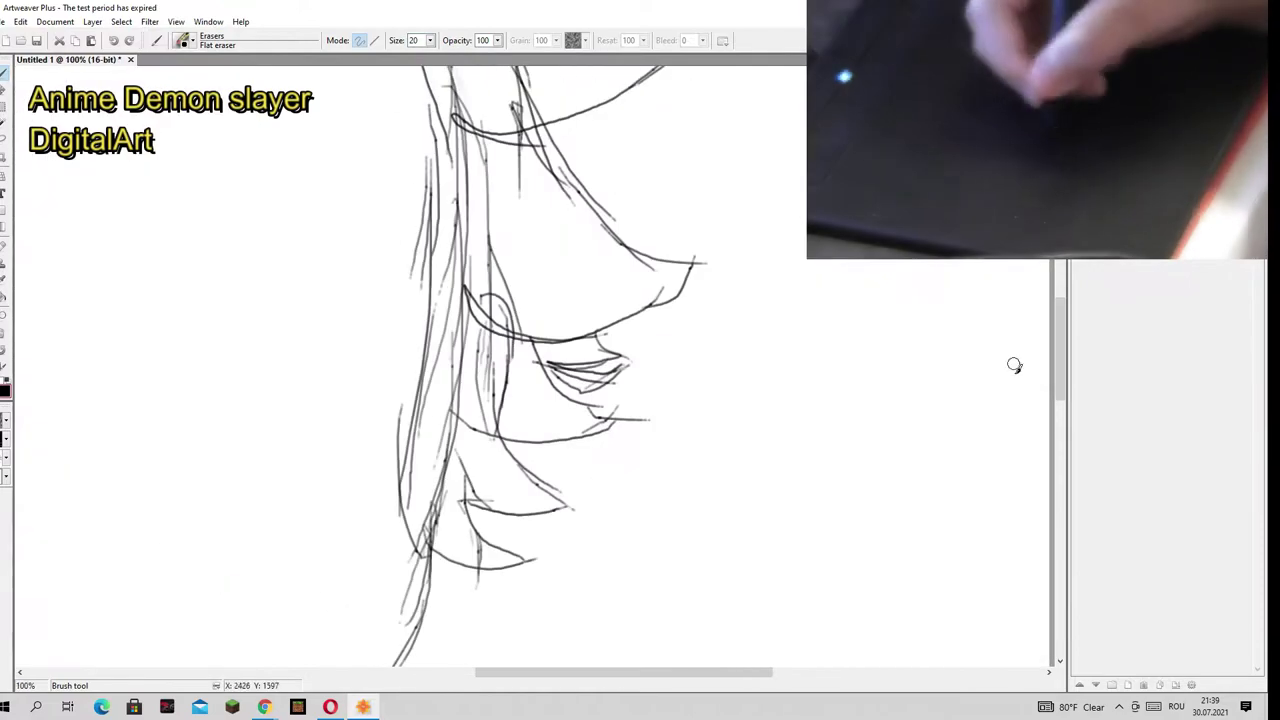
drag(480, 387, 412, 430)
drag(545, 365, 625, 385)
click(182, 40)
click(370, 277)
drag(432, 560, 432, 310)
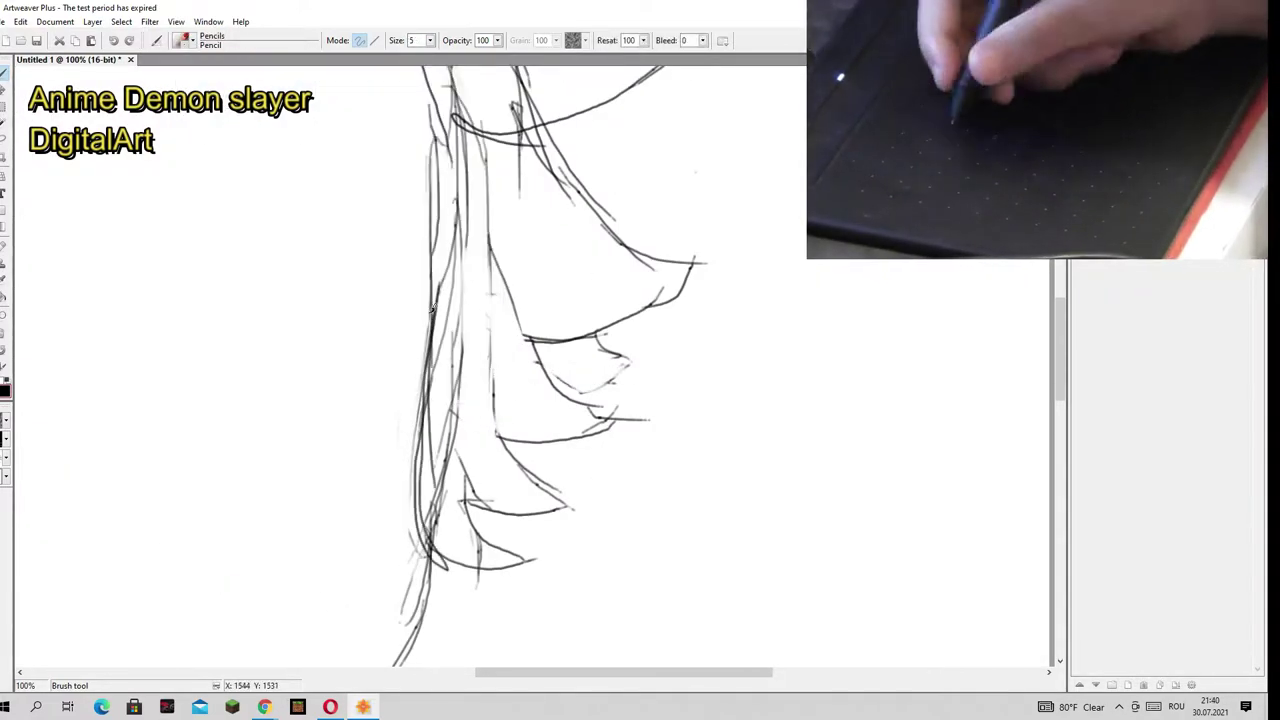
key(ctrl+minus)
key(ctrl+minus)
key(ctrl+minus)
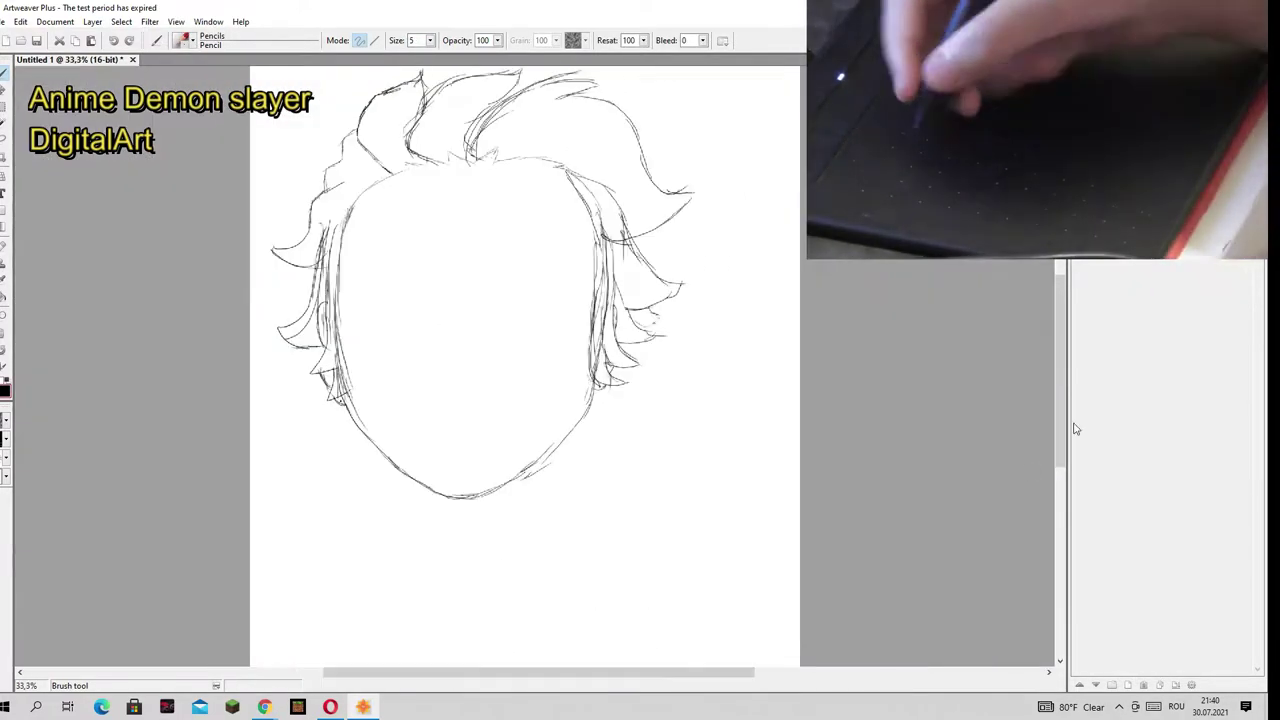
Step: Draw closed-eye curves for both eyes and a first arc above the left eye
drag(375, 393, 431, 397)
drag(515, 395, 565, 393)
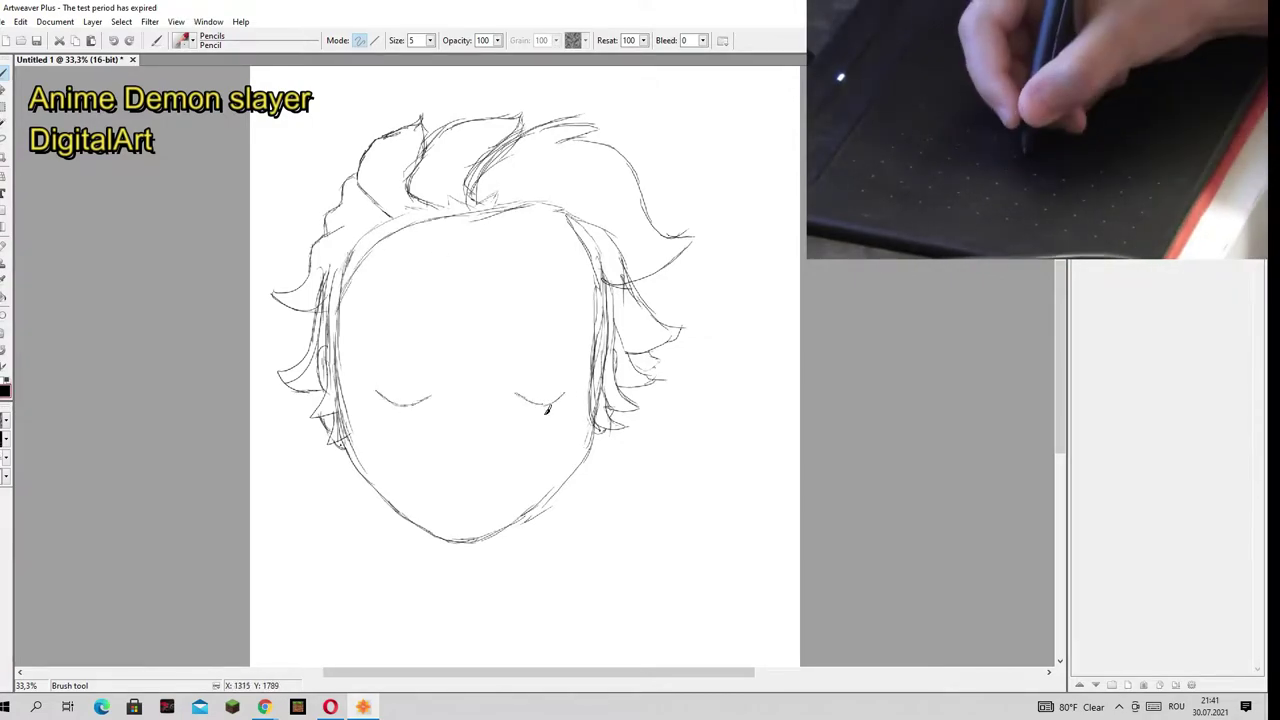
mouse_move(373, 352)
mouse_down()
mouse_move(423, 353)
mouse_move(372, 352)
mouse_move(381, 360)
mouse_up()
click(182, 40)
click(229, 223)
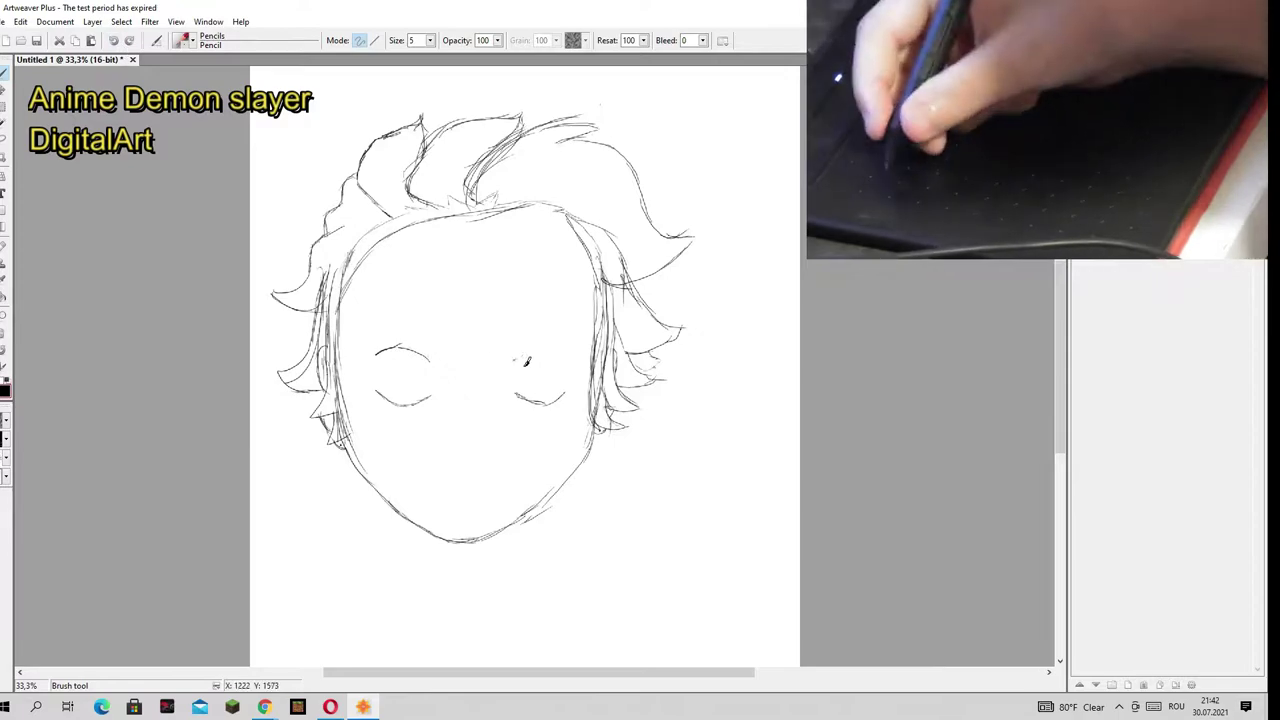
drag(512, 393, 570, 396)
Step: Undo the bad strokes, redraw arcs above both eyes, and dab beige on the forehead
key(ctrl+z)
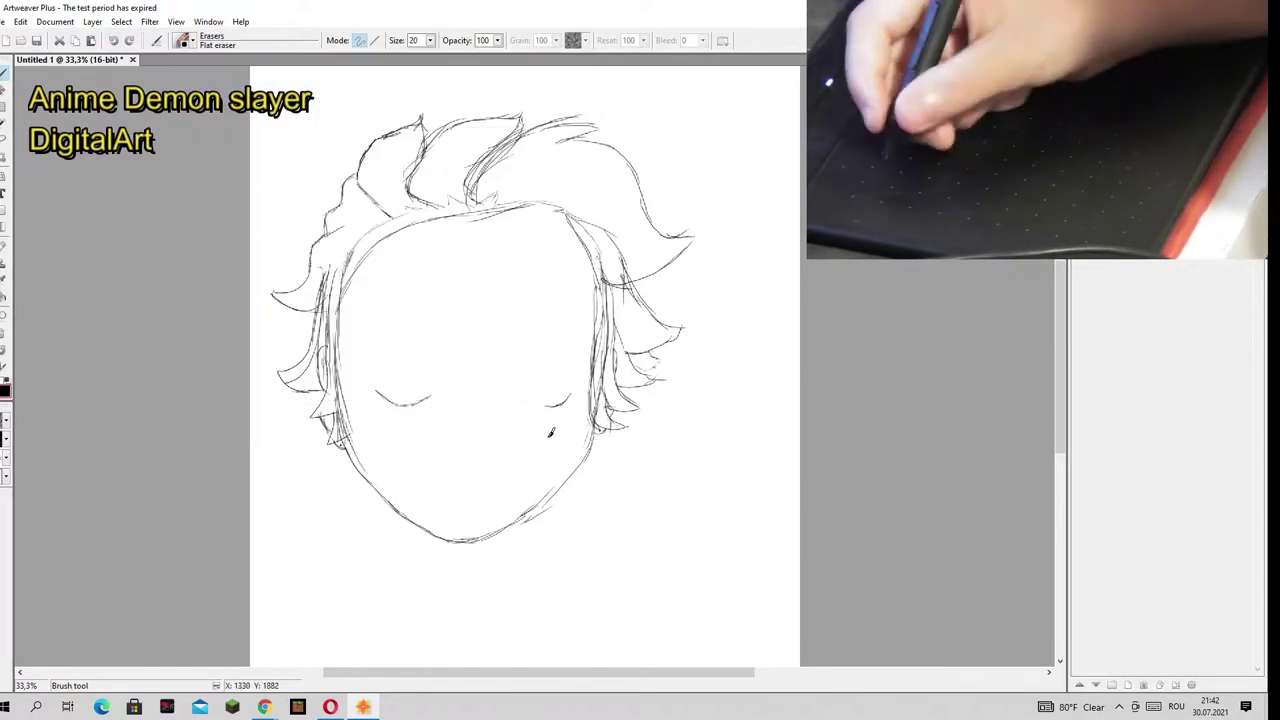
key(ctrl+z)
drag(537, 348, 569, 364)
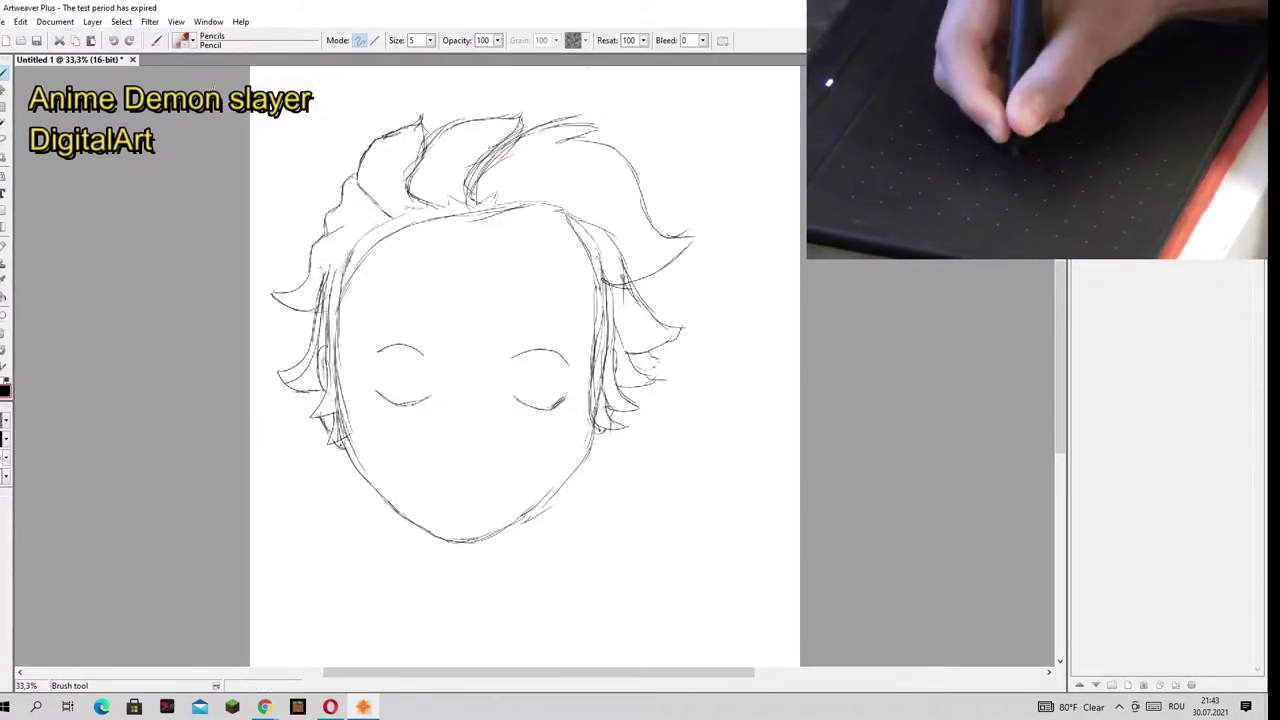
drag(407, 349, 382, 355)
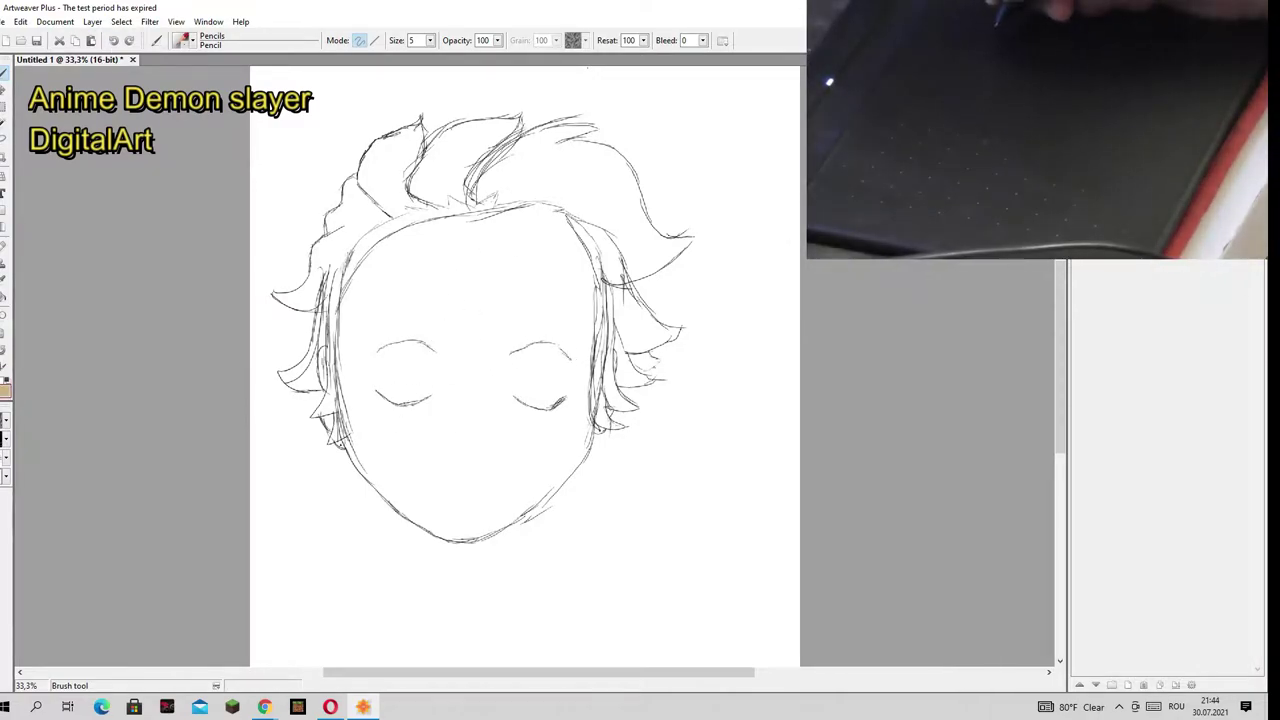
click(456, 318)
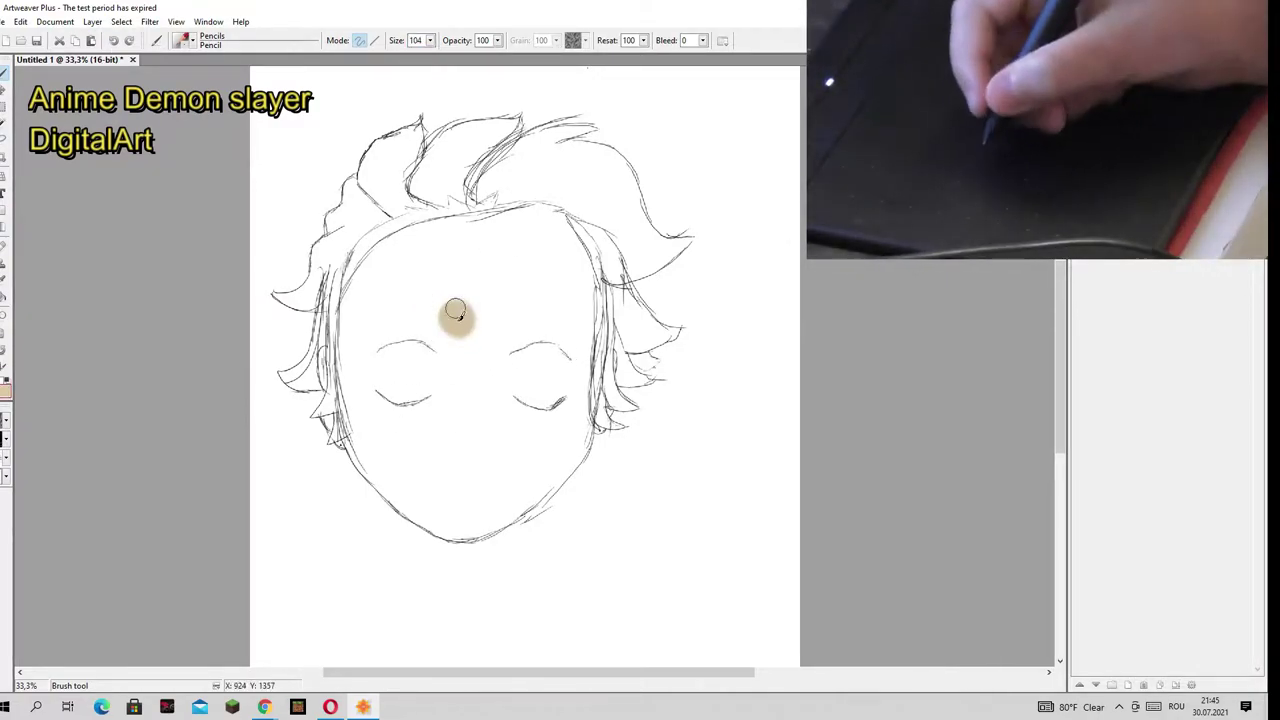
Step: Paint the face beige and shade its upper-left edge darker
drag(395, 240, 381, 473)
mouse_move(551, 242)
mouse_down()
mouse_move(428, 406)
mouse_move(574, 420)
mouse_move(563, 408)
mouse_up()
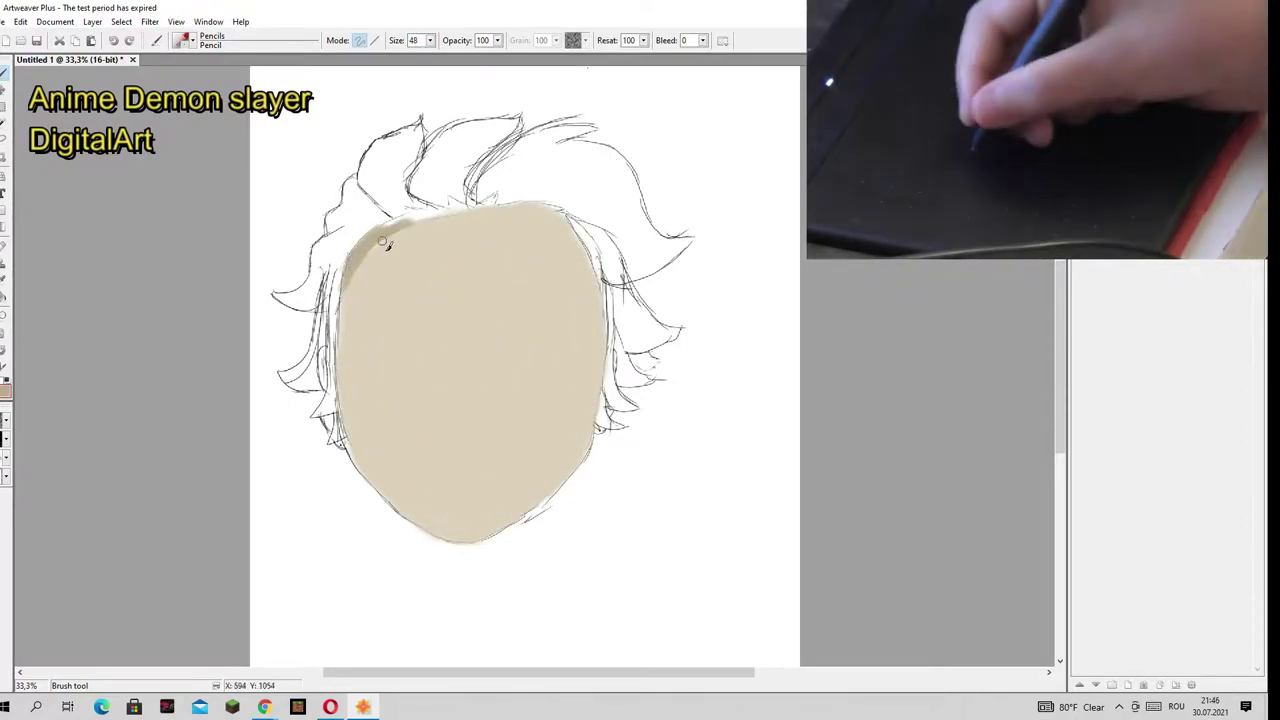
mouse_move(412, 220)
mouse_down()
mouse_move(340, 304)
mouse_move(376, 270)
mouse_up()
key(ctrl+plus)
key(ctrl+plus)
key(ctrl+minus)
Step: Set brush size 5 and redraw the right eye line and left upper lid over the skin
text(5)
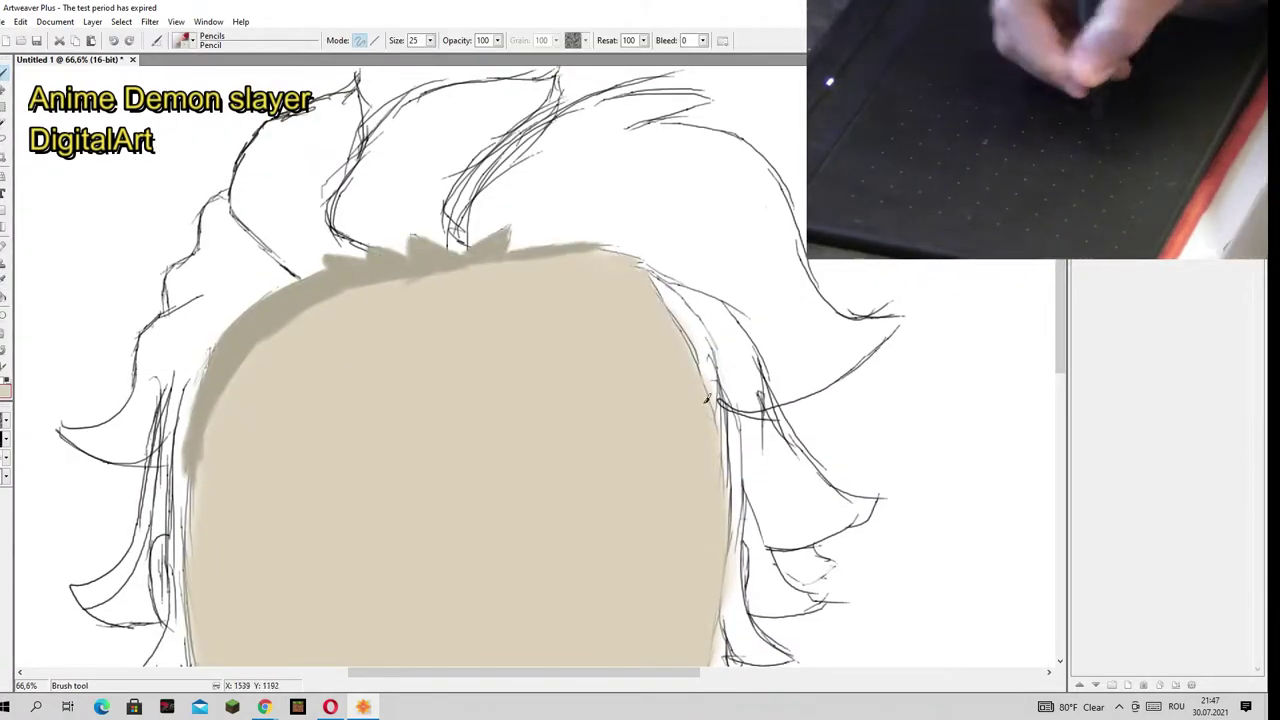
drag(1058, 372, 1055, 403)
drag(271, 450, 324, 471)
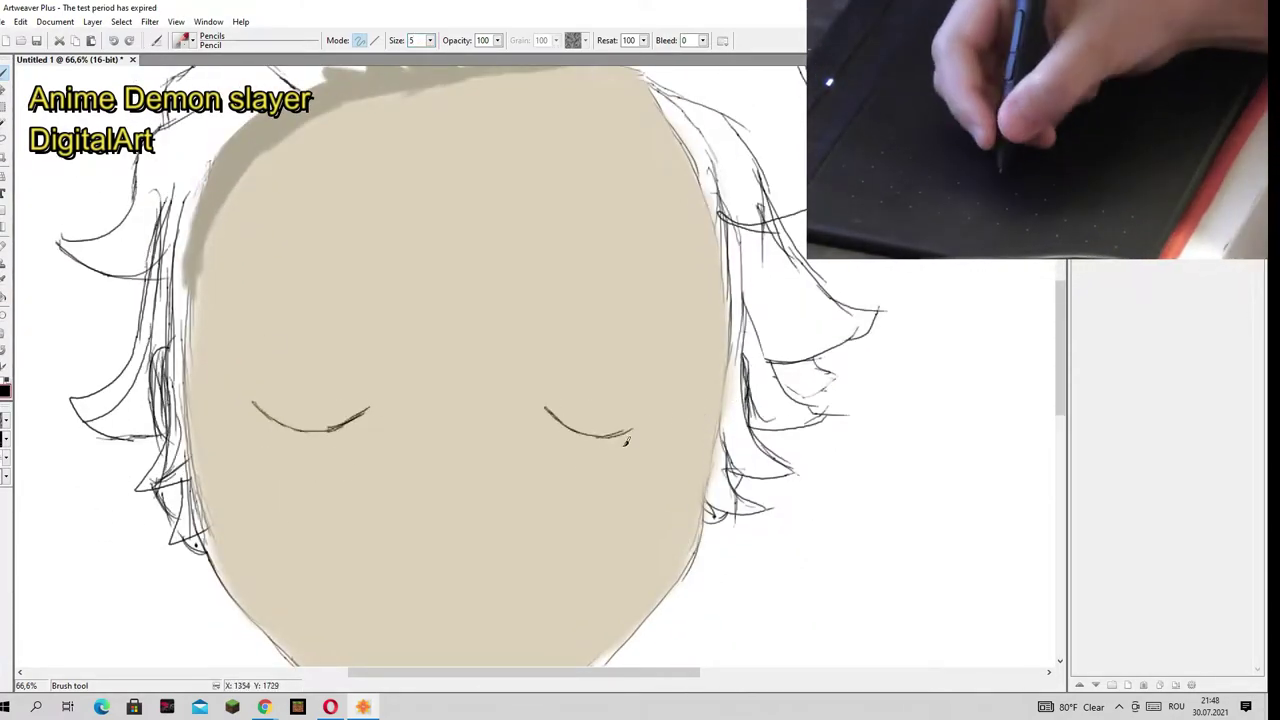
drag(612, 436, 659, 417)
drag(360, 342, 267, 341)
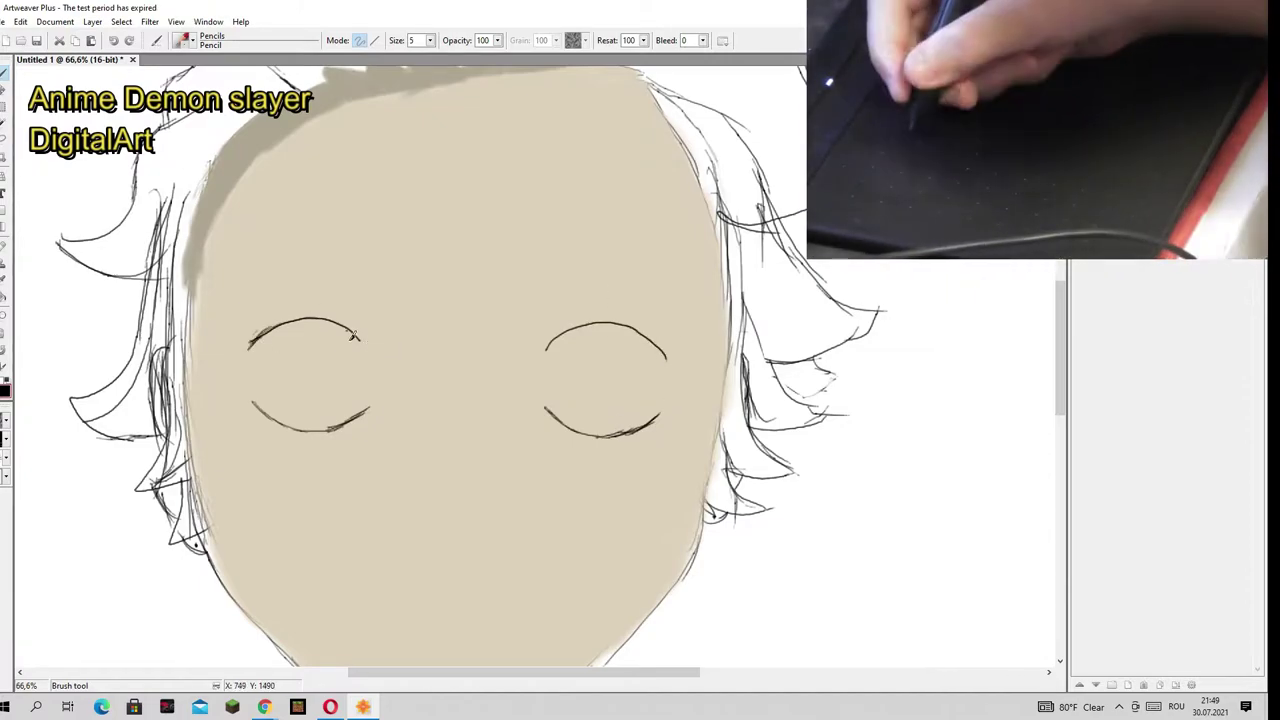
key(ctrl+plus)
key(bracketright)
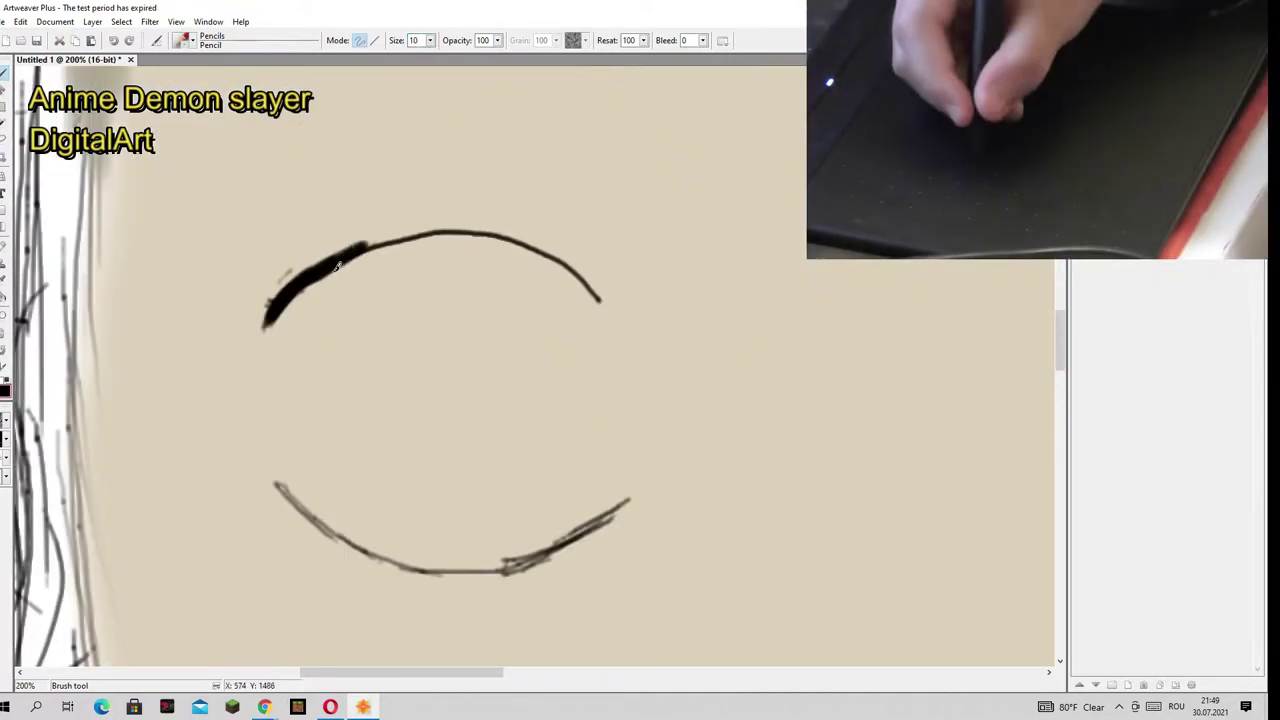
Step: Thicken and lengthen the eye's black upper lid line
drag(338, 266, 477, 220)
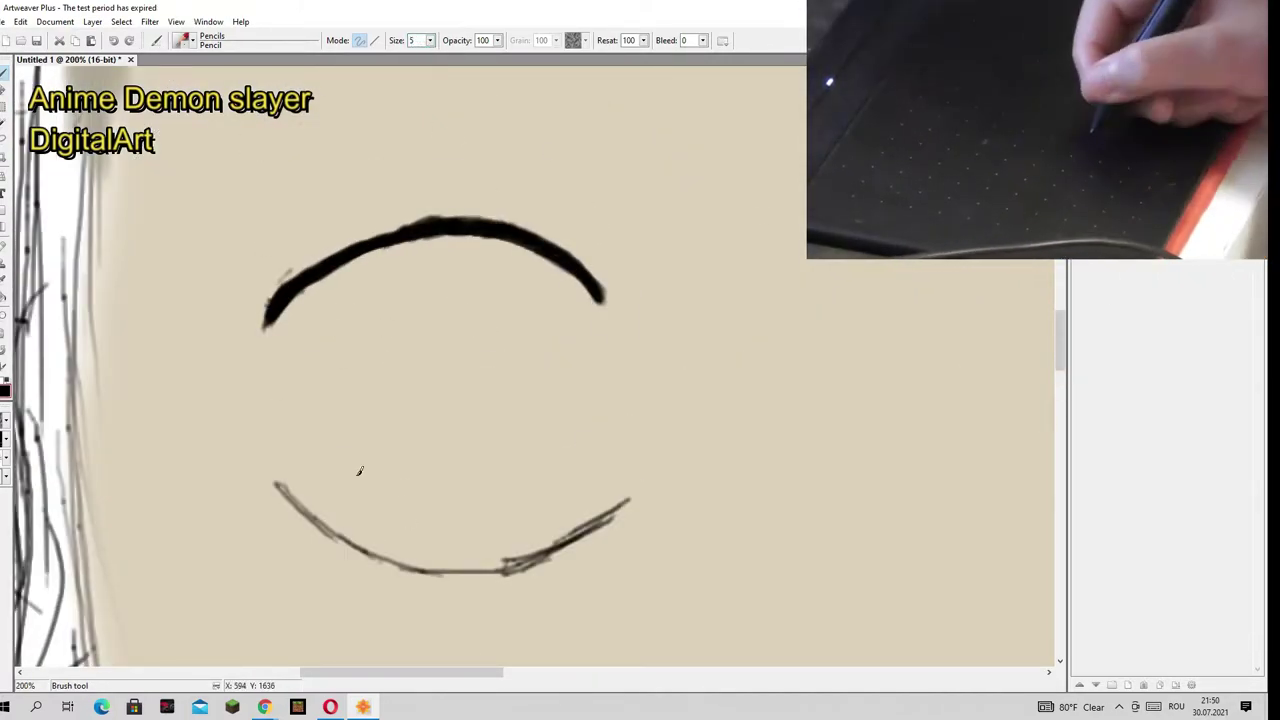
mouse_move(455, 328)
mouse_down()
mouse_move(640, 250)
mouse_move(553, 263)
mouse_up()
key(ctrl+z)
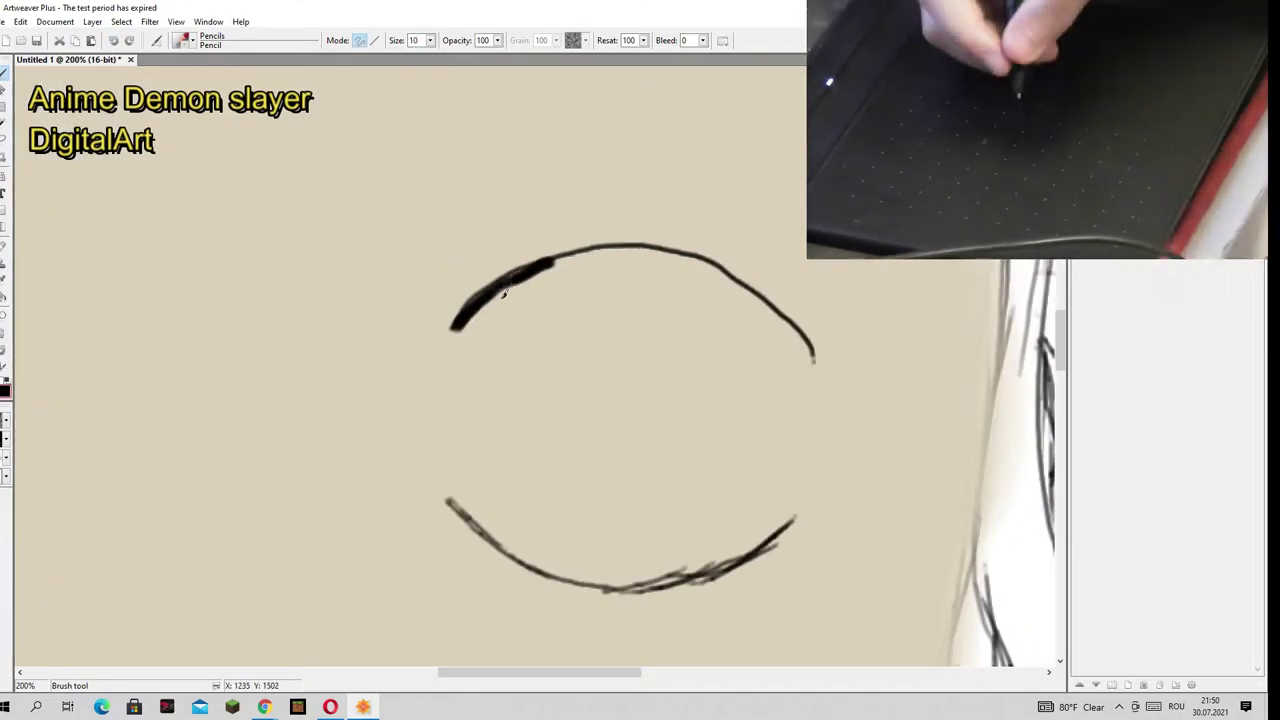
drag(810, 358, 826, 380)
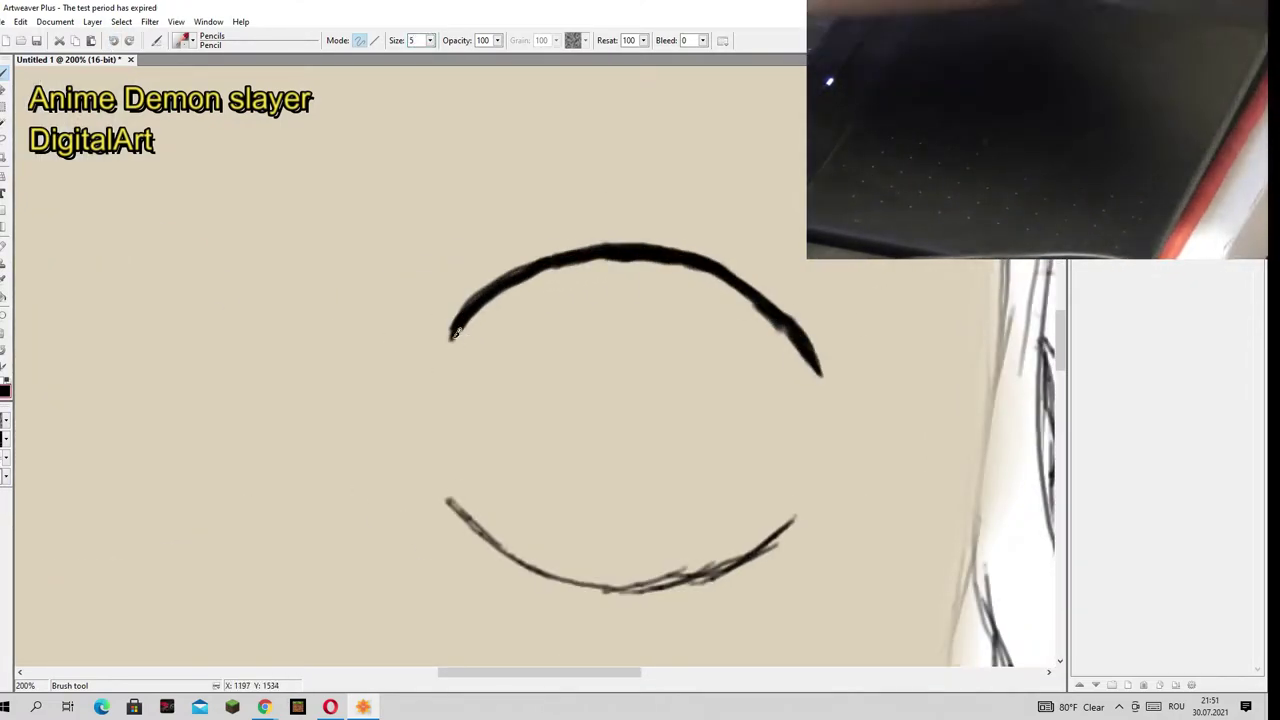
drag(452, 330, 448, 348)
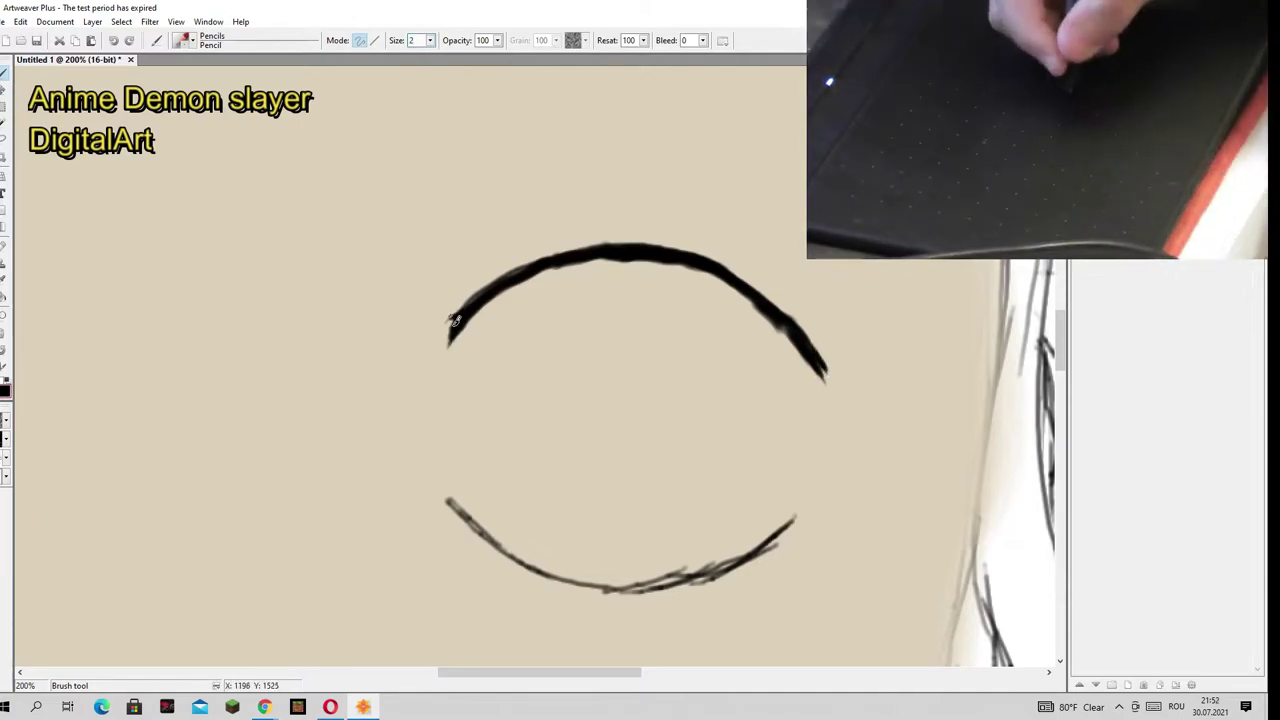
scroll(462, 512, left, 10)
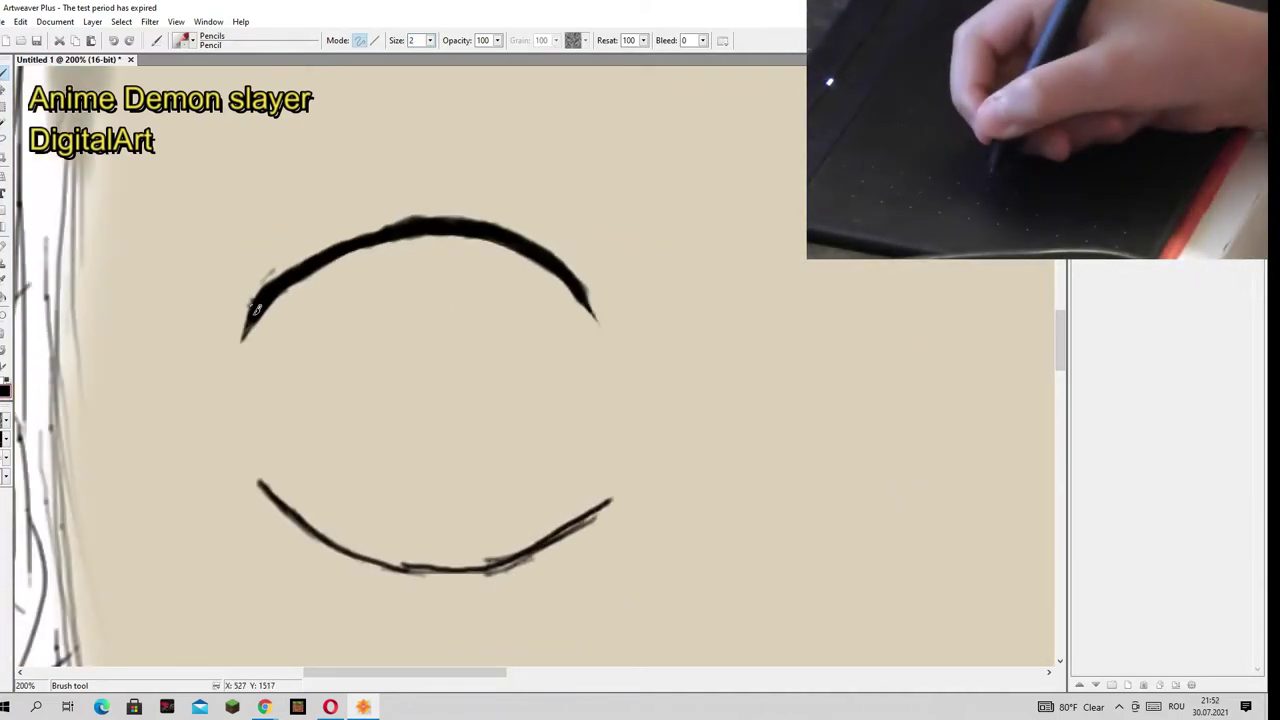
click(121, 21)
key(Escape)
scroll(530, 400, right, 5)
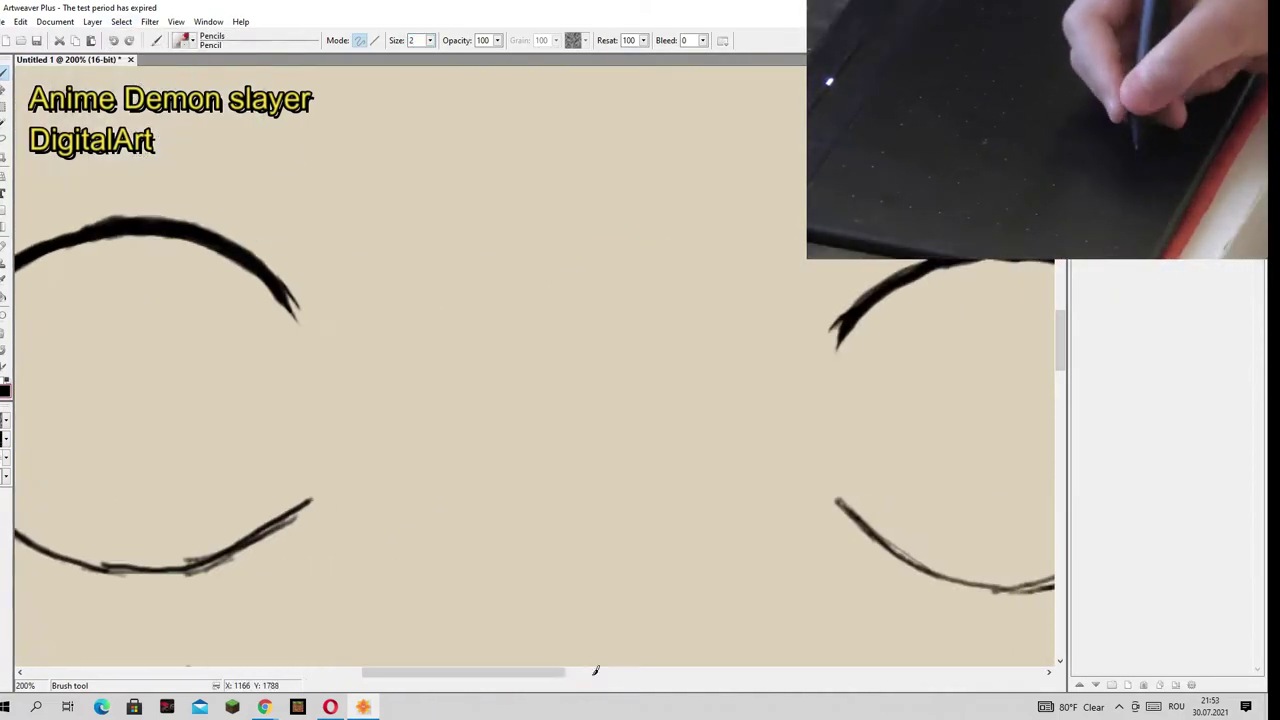
Step: Pick white and paint strokes along both sides of the eye
key(i)
click(3, 73)
scroll(445, 242, left, 3)
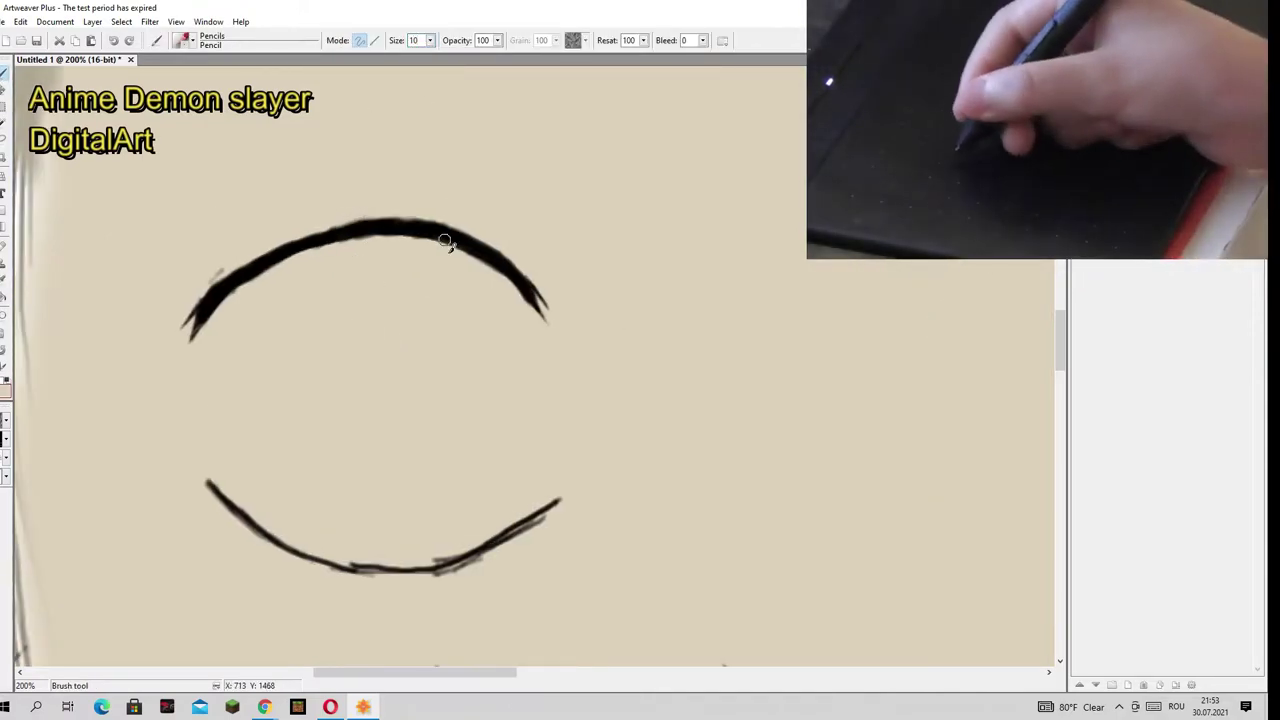
scroll(400, 270, right, 8)
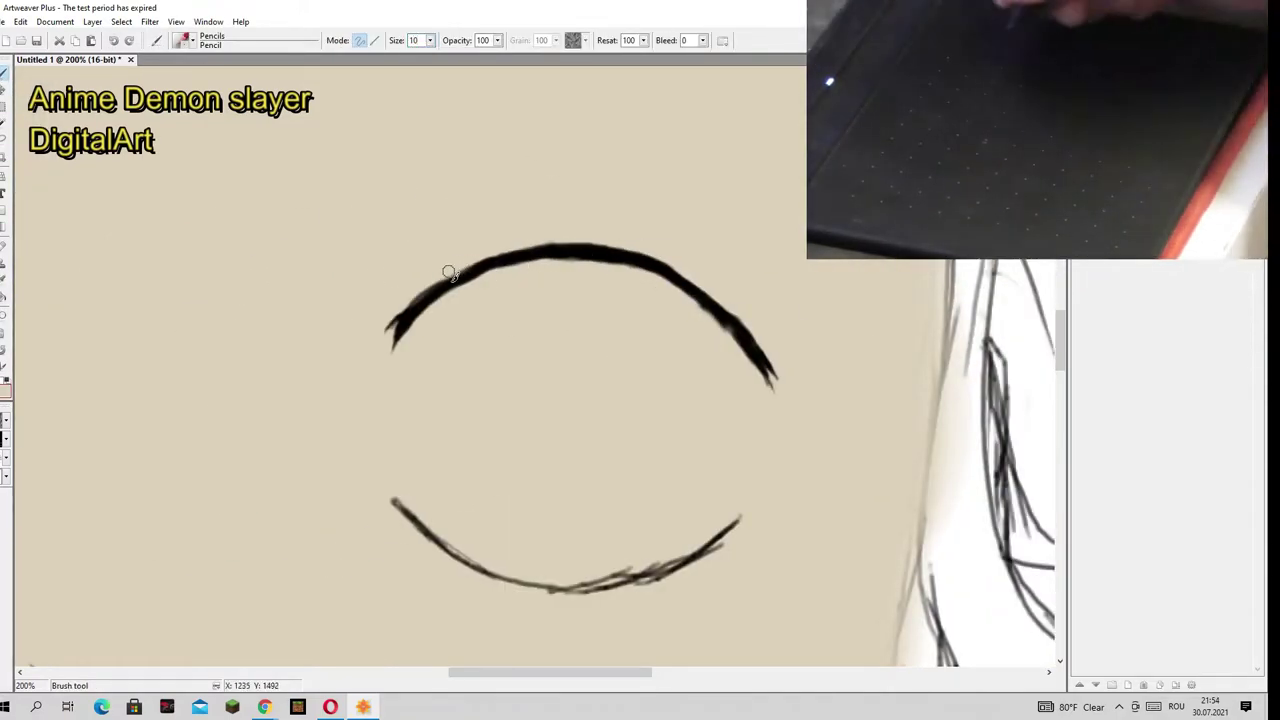
scroll(543, 263, left, 1)
scroll(224, 291, left, 8)
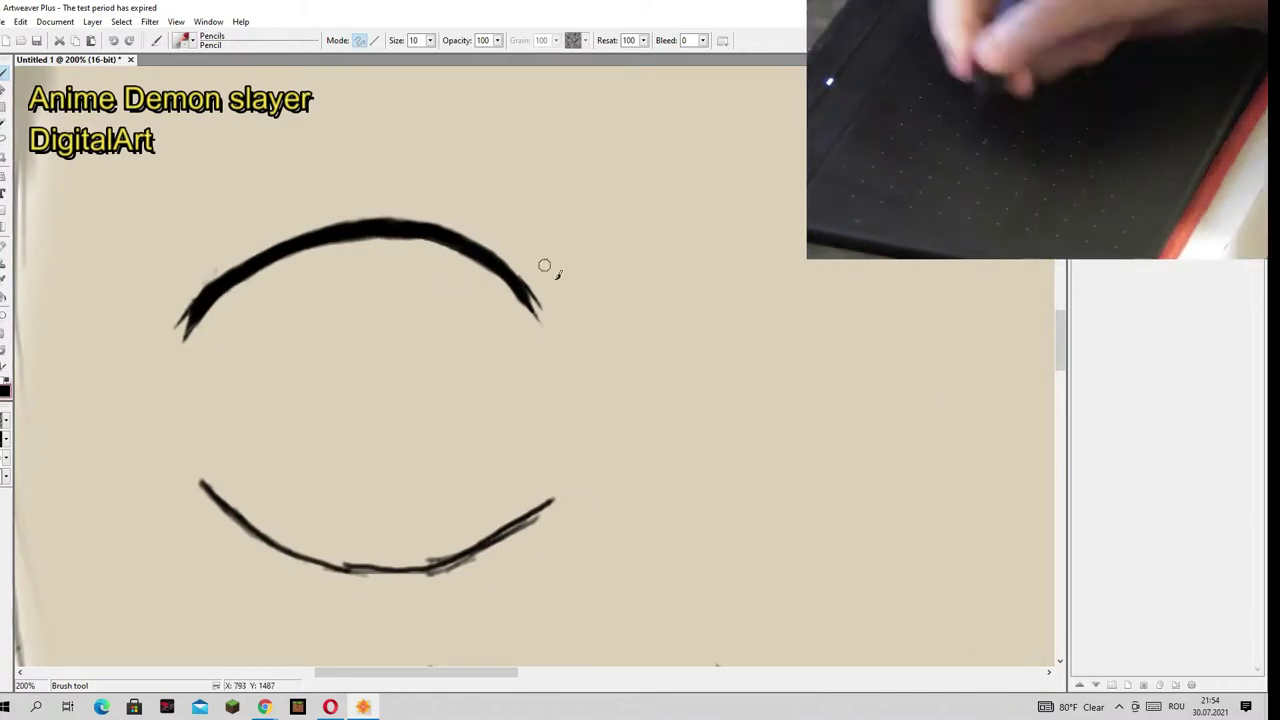
scroll(543, 266, left, 1)
drag(252, 320, 262, 482)
drag(588, 305, 592, 450)
scroll(669, 488, right, 10)
scroll(669, 488, down, 2)
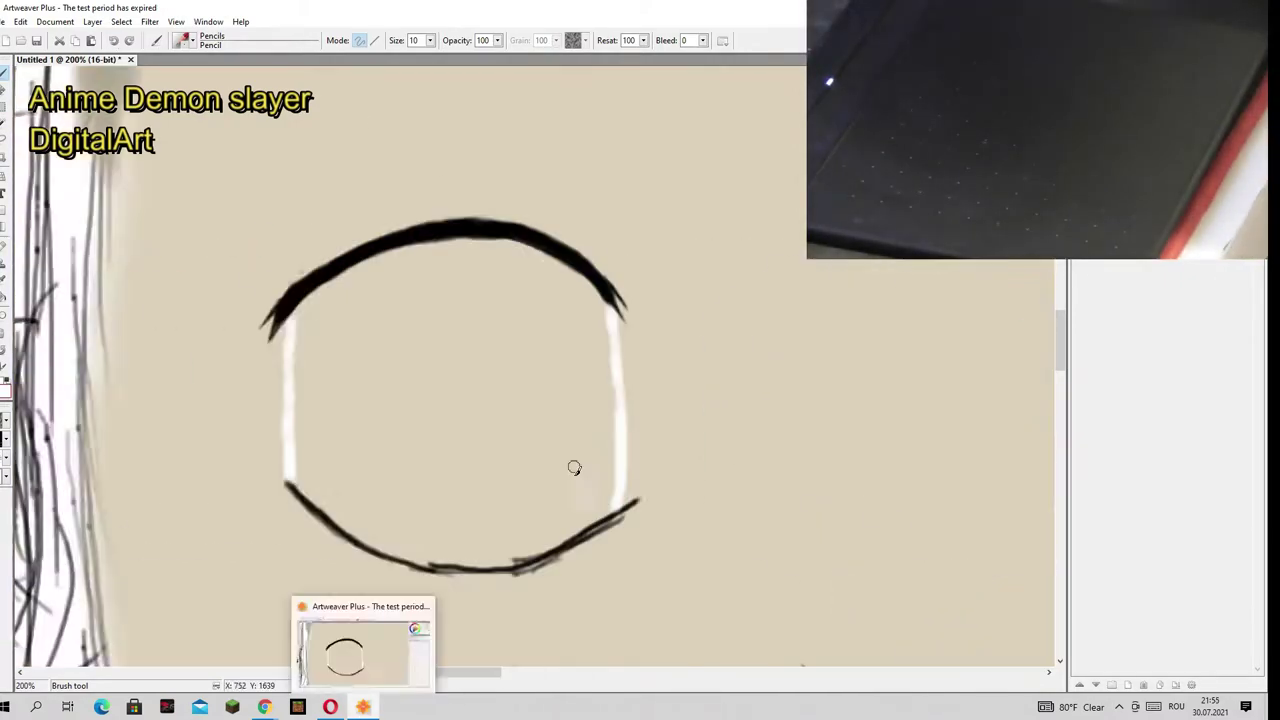
scroll(571, 466, down, 3)
scroll(771, 609, left, 5)
scroll(1047, 340, up, 5)
scroll(1047, 340, left, 5)
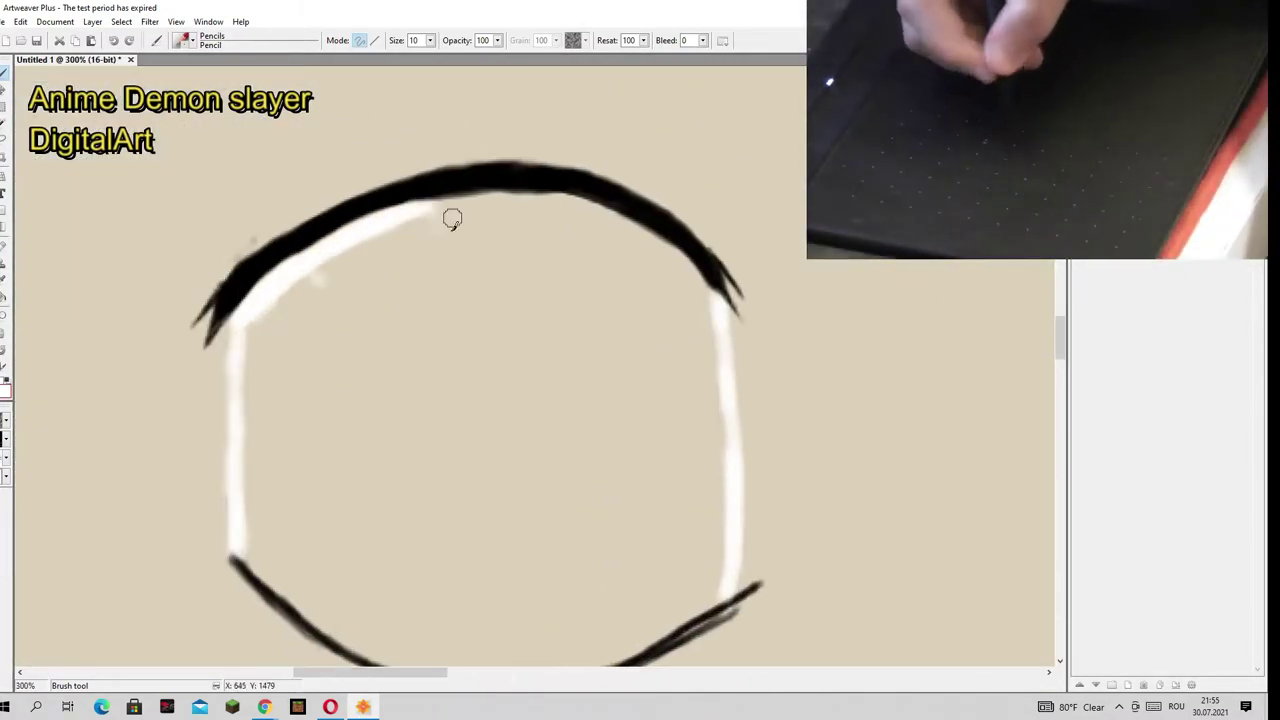
Step: Fill the eye interior with broad white strokes, redoing one stray stroke
drag(250, 230, 700, 300)
drag(250, 320, 440, 670)
scroll(477, 487, down, 3)
drag(735, 385, 477, 487)
scroll(1048, 357, left, 3)
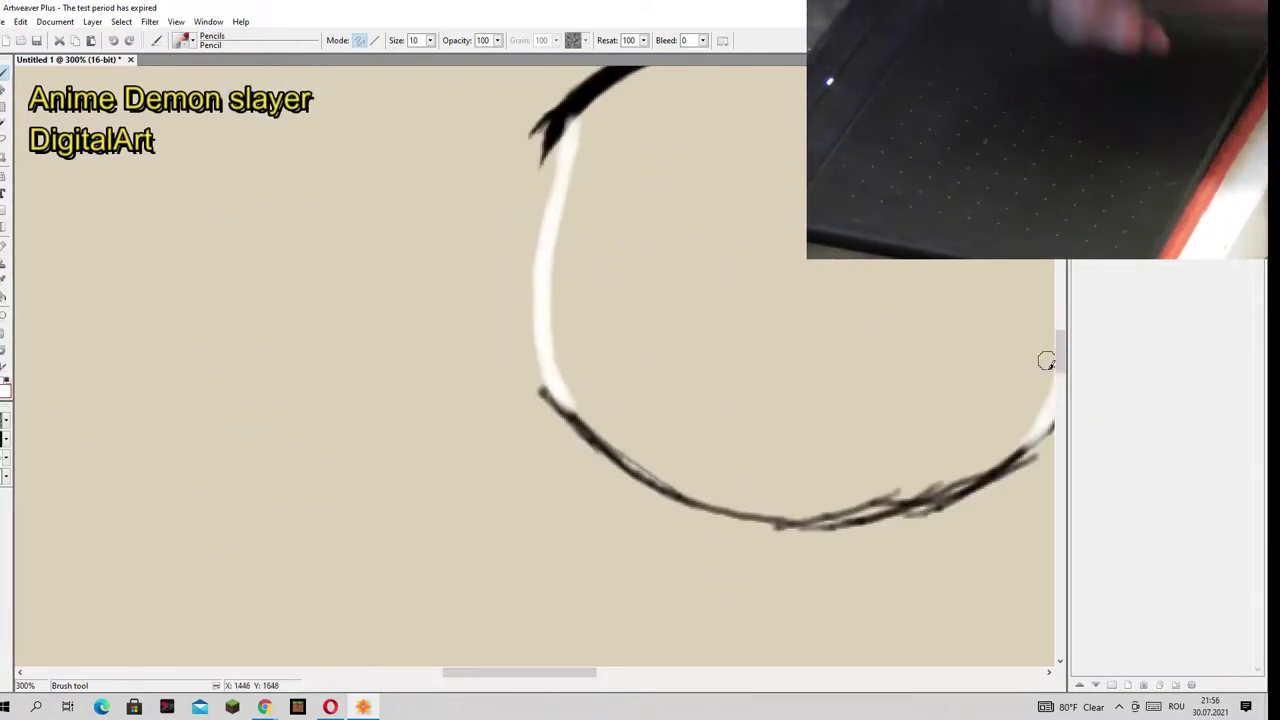
scroll(1048, 357, right, 3)
scroll(1048, 357, up, 1)
mouse_move(300, 480)
mouse_down()
mouse_move(417, 560)
mouse_move(608, 586)
mouse_up()
mouse_move(300, 225)
mouse_down()
mouse_move(502, 122)
mouse_move(800, 300)
mouse_up()
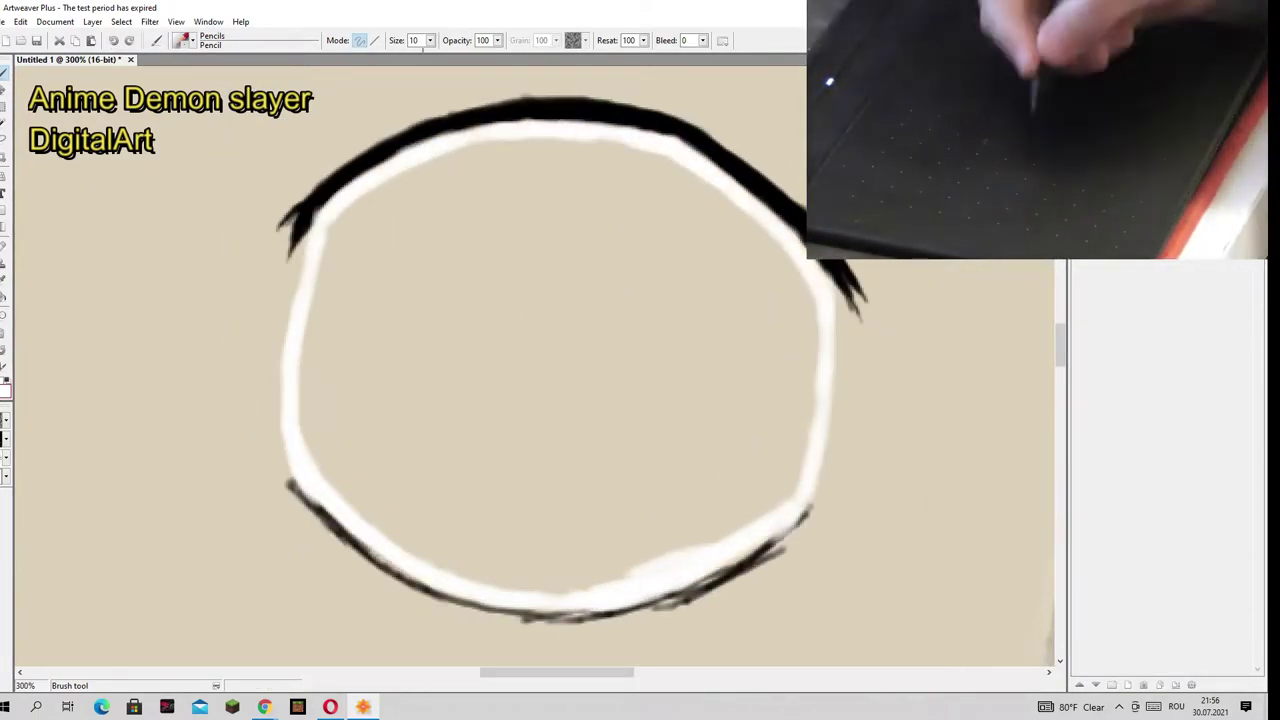
drag(500, 310, 540, 360)
drag(320, 250, 800, 560)
mouse_move(360, 220)
mouse_down()
mouse_move(641, 130)
mouse_move(400, 420)
mouse_move(650, 500)
mouse_up()
key(ctrl+z)
mouse_move(300, 220)
mouse_down()
mouse_move(367, 160)
mouse_move(600, 250)
mouse_move(406, 451)
mouse_up()
scroll(114, 314, down, 1)
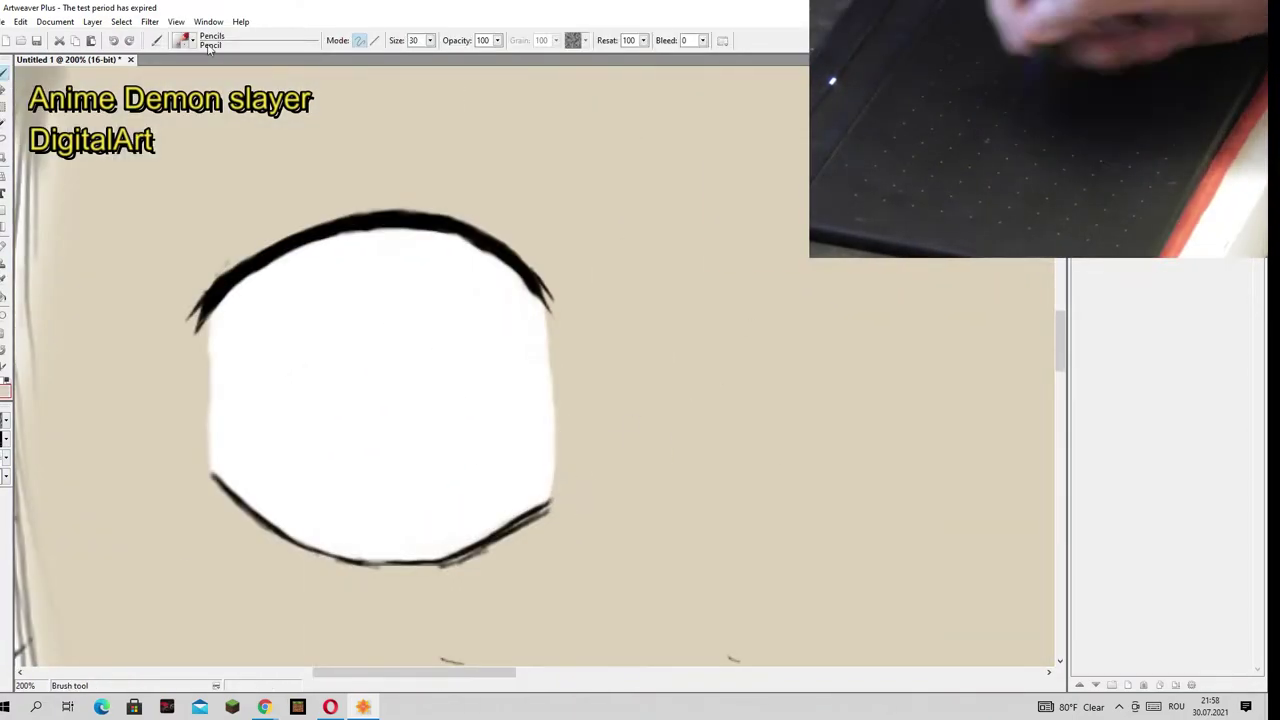
Step: Paint the large black pupil, enlarging and then reducing the brush size
drag(430, 40, 470, 60)
click(375, 375)
drag(409, 672, 560, 686)
click(510, 295)
scroll(694, 534, down, 1)
scroll(1034, 357, up, 1)
click(430, 40)
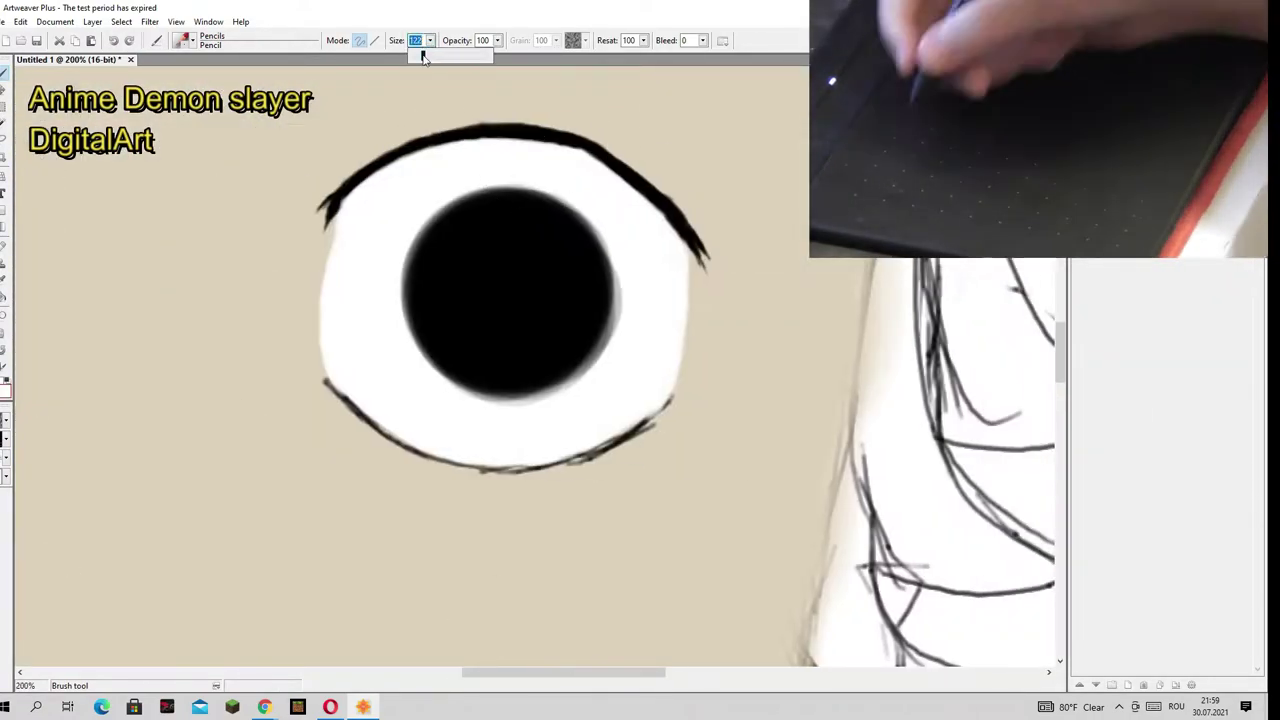
click(505, 288)
scroll(518, 203, up, 1)
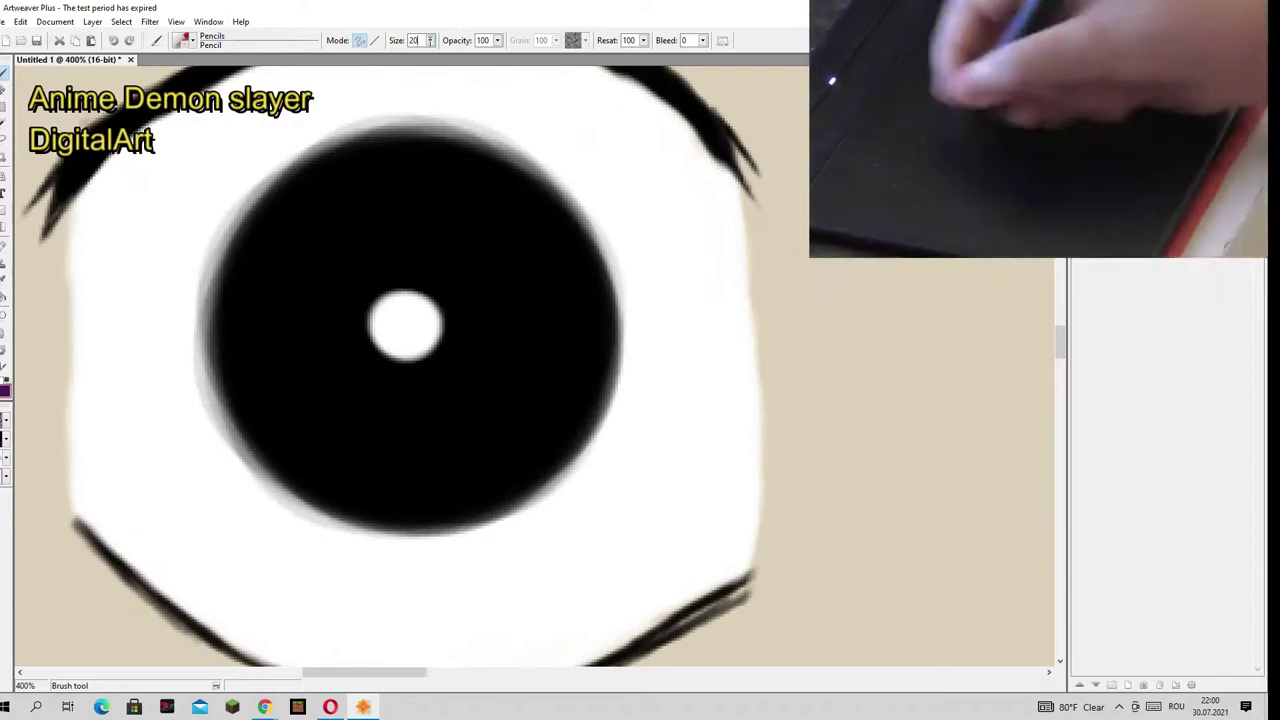
Step: Brush purple bands across the lower part of the pupil
drag(238, 362, 355, 440)
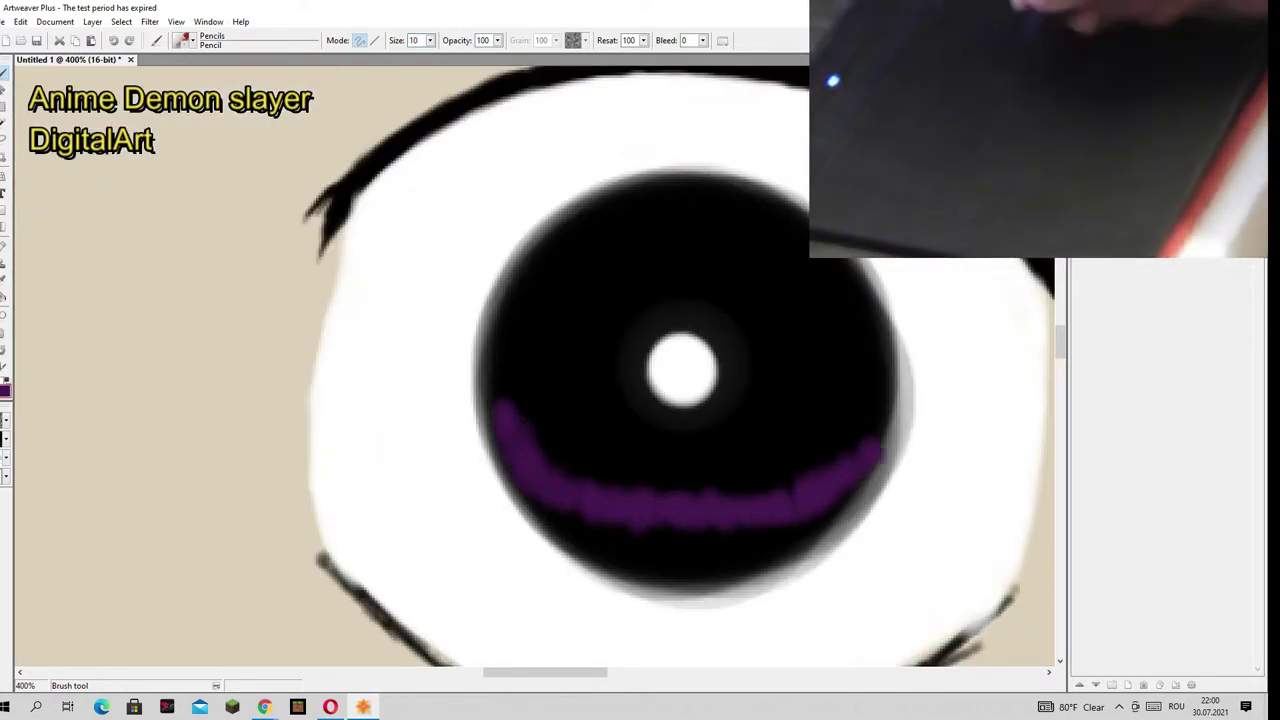
drag(500, 428, 737, 543)
drag(266, 497, 390, 470)
drag(290, 480, 430, 425)
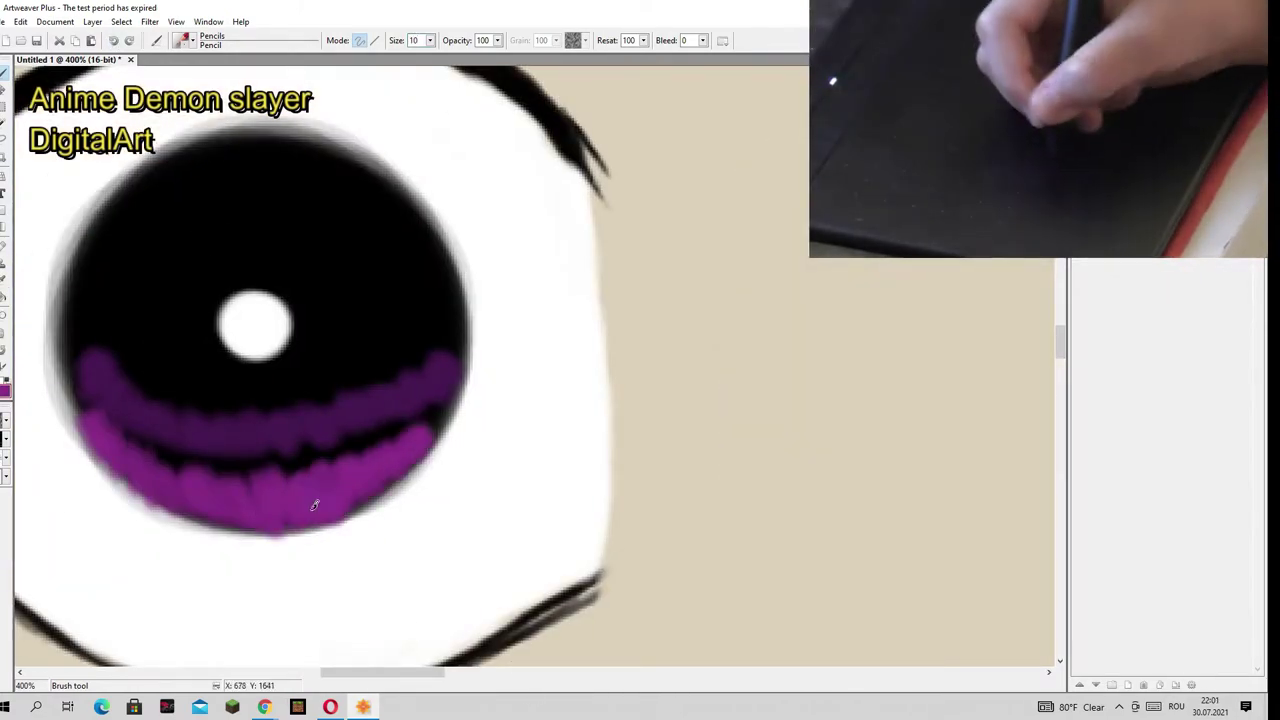
drag(405, 672, 583, 672)
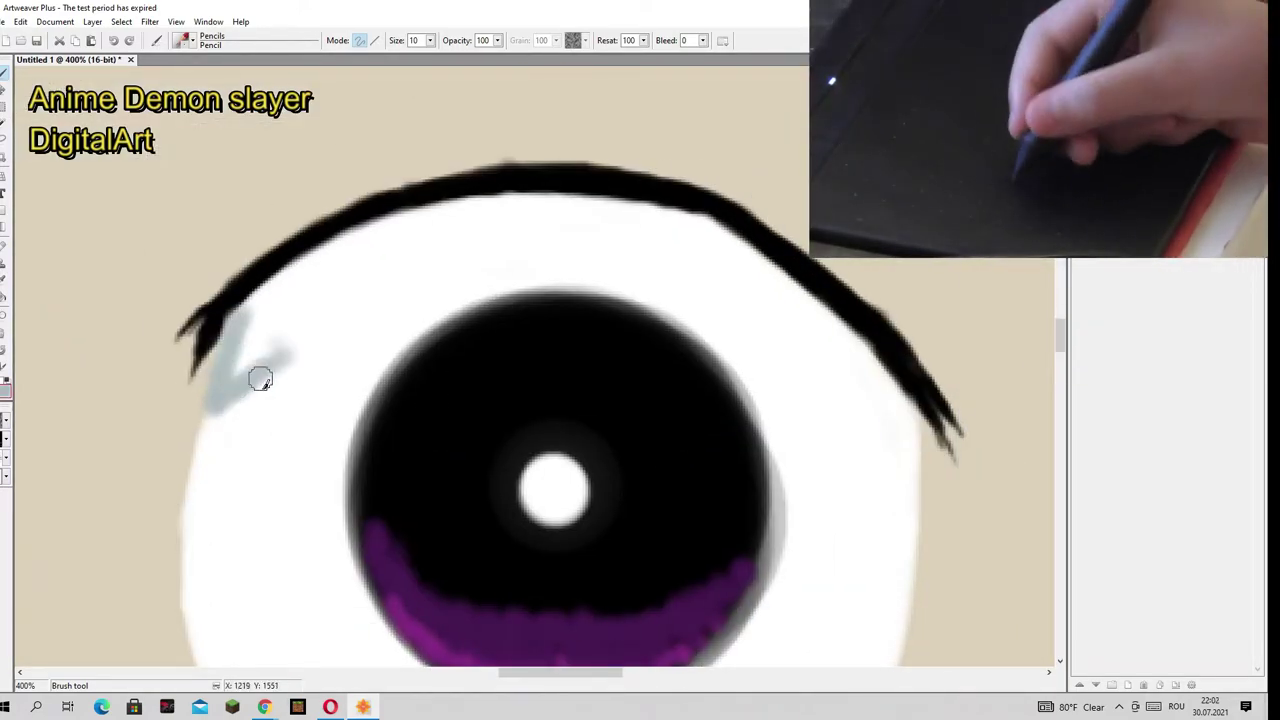
Step: Paint a grey-blue shadow band under the upper lashes of both eyes
mouse_move(210, 430)
mouse_down()
mouse_move(520, 285)
mouse_move(910, 470)
mouse_up()
mouse_move(228, 340)
mouse_down()
mouse_move(391, 250)
mouse_move(790, 285)
mouse_move(814, 386)
mouse_move(371, 251)
mouse_move(320, 320)
mouse_up()
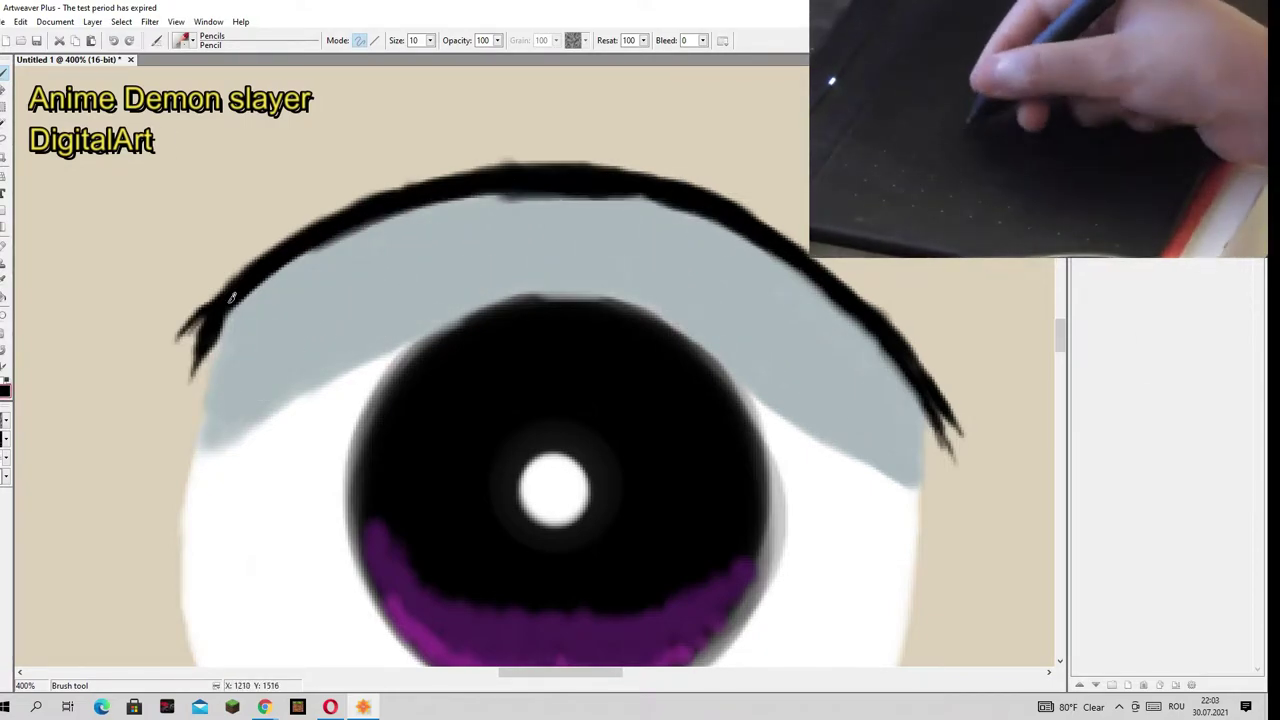
drag(560, 672, 352, 672)
mouse_move(175, 450)
mouse_down()
mouse_move(425, 281)
mouse_move(683, 331)
mouse_up()
drag(521, 183, 790, 232)
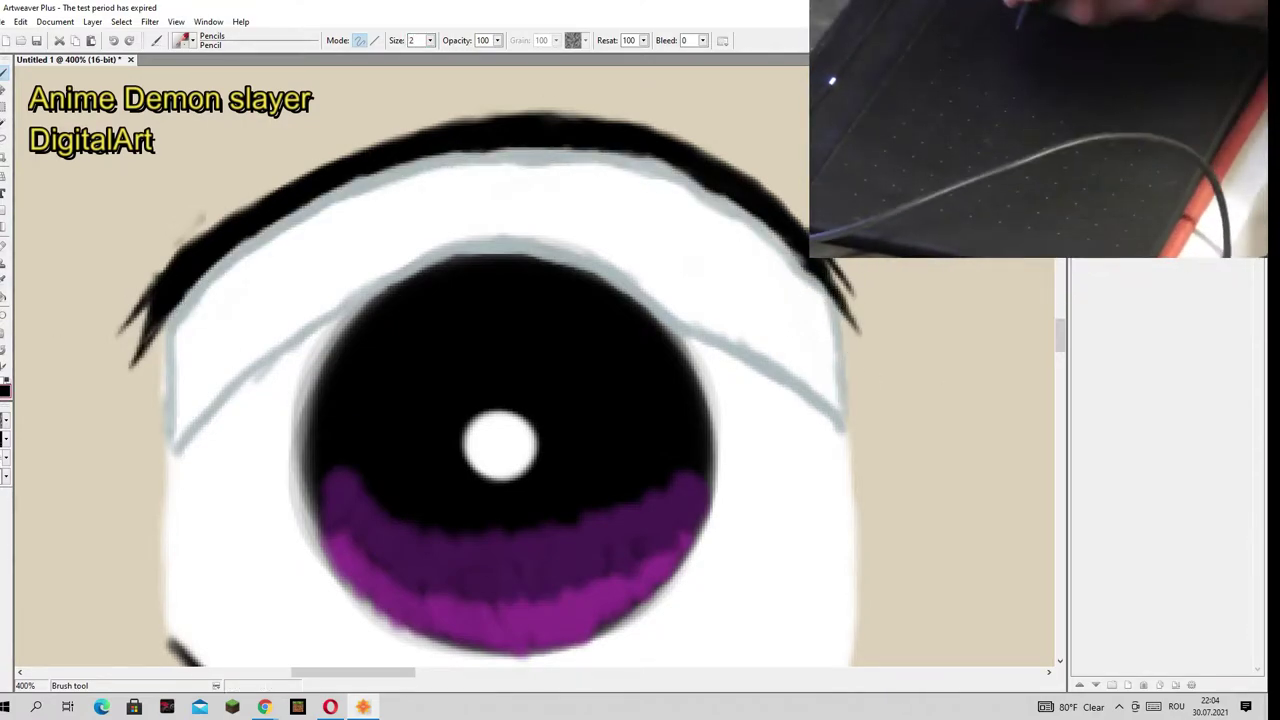
Step: Shade the upper-left and upper-right eye whites grey, adjusting brush size
drag(320, 230, 250, 310)
drag(410, 200, 200, 360)
drag(460, 180, 190, 390)
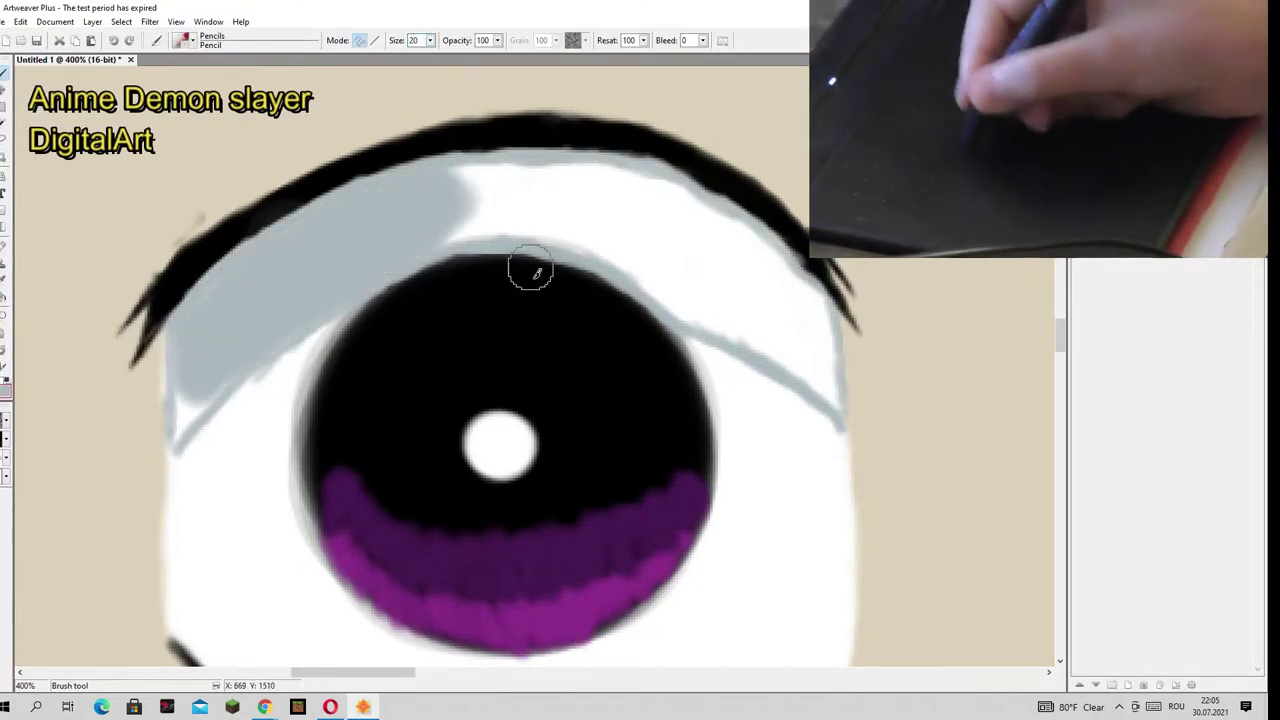
mouse_move(460, 190)
mouse_down()
mouse_move(620, 234)
mouse_move(837, 323)
mouse_move(826, 386)
mouse_up()
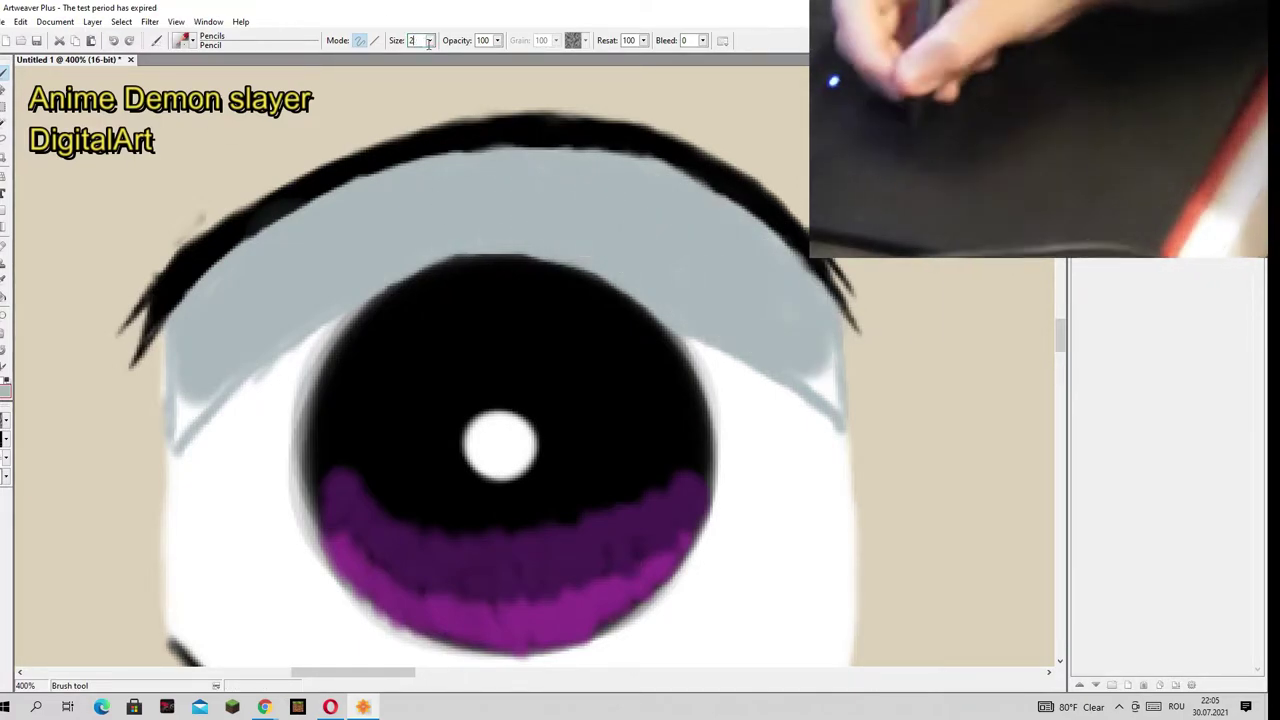
key(bracketleft)
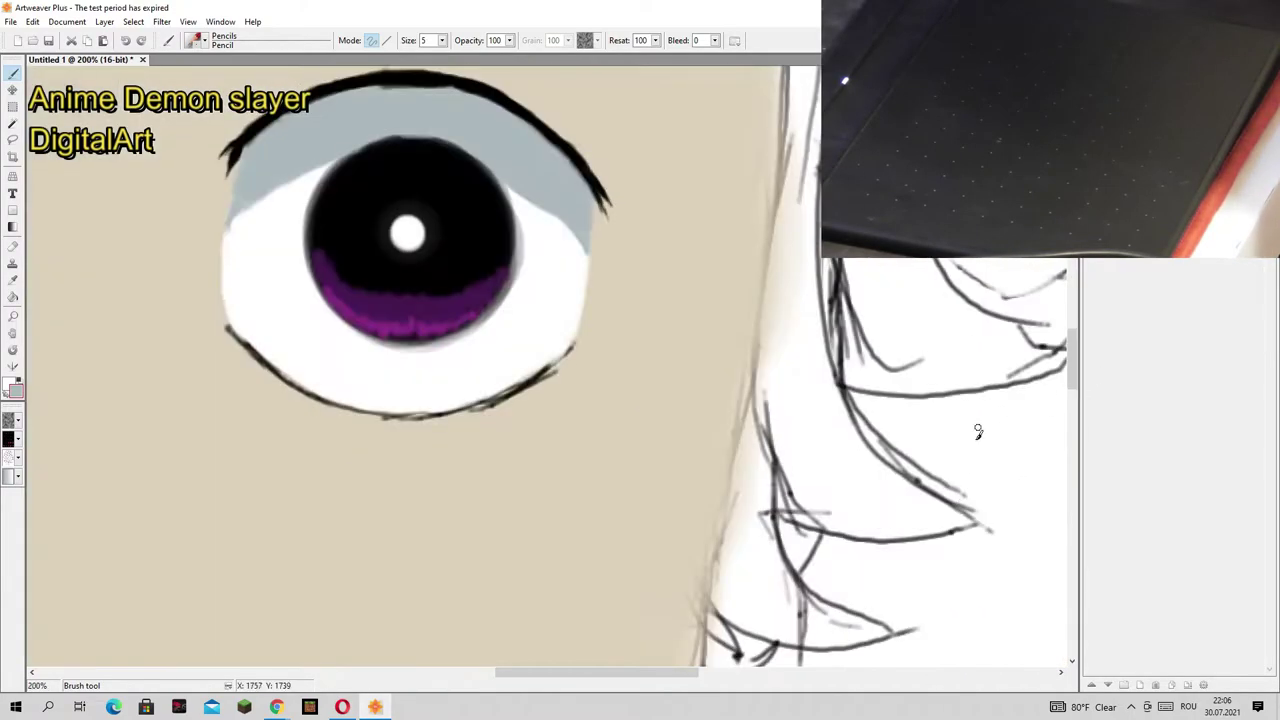
key(bracketright)
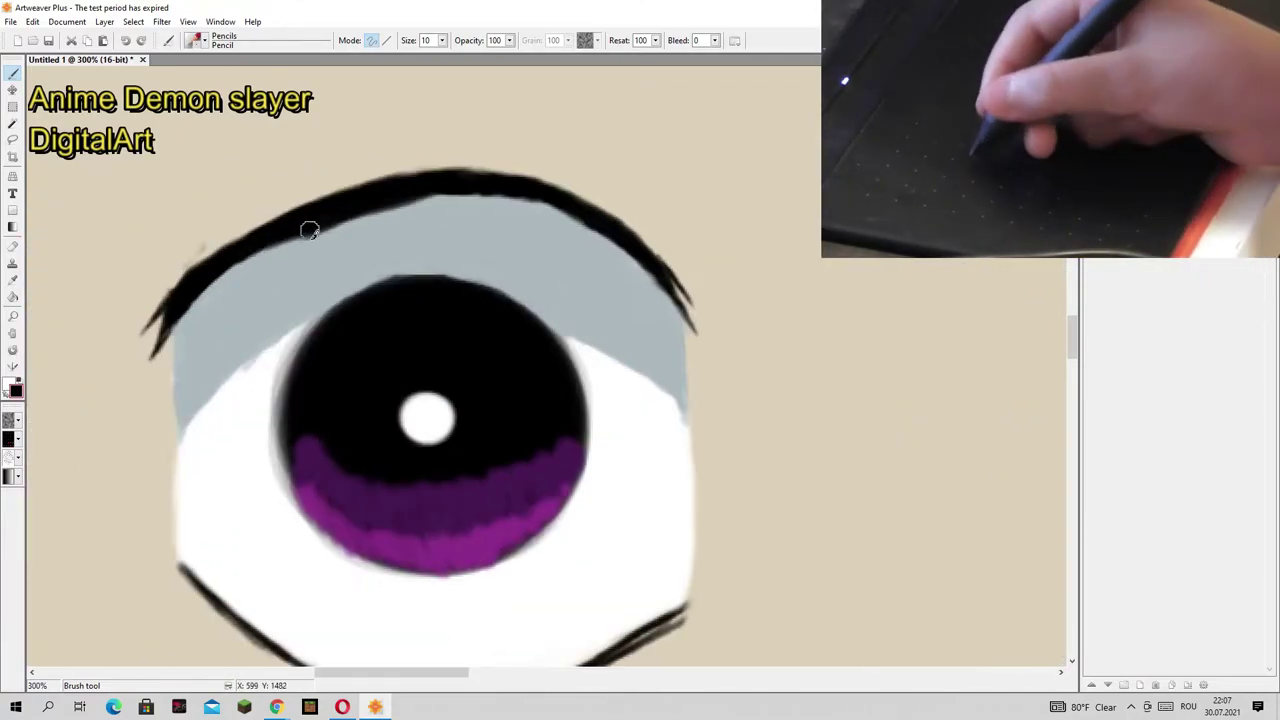
Step: Thicken and darken the black upper eyelid line across its left, centre and right
drag(309, 231, 195, 295)
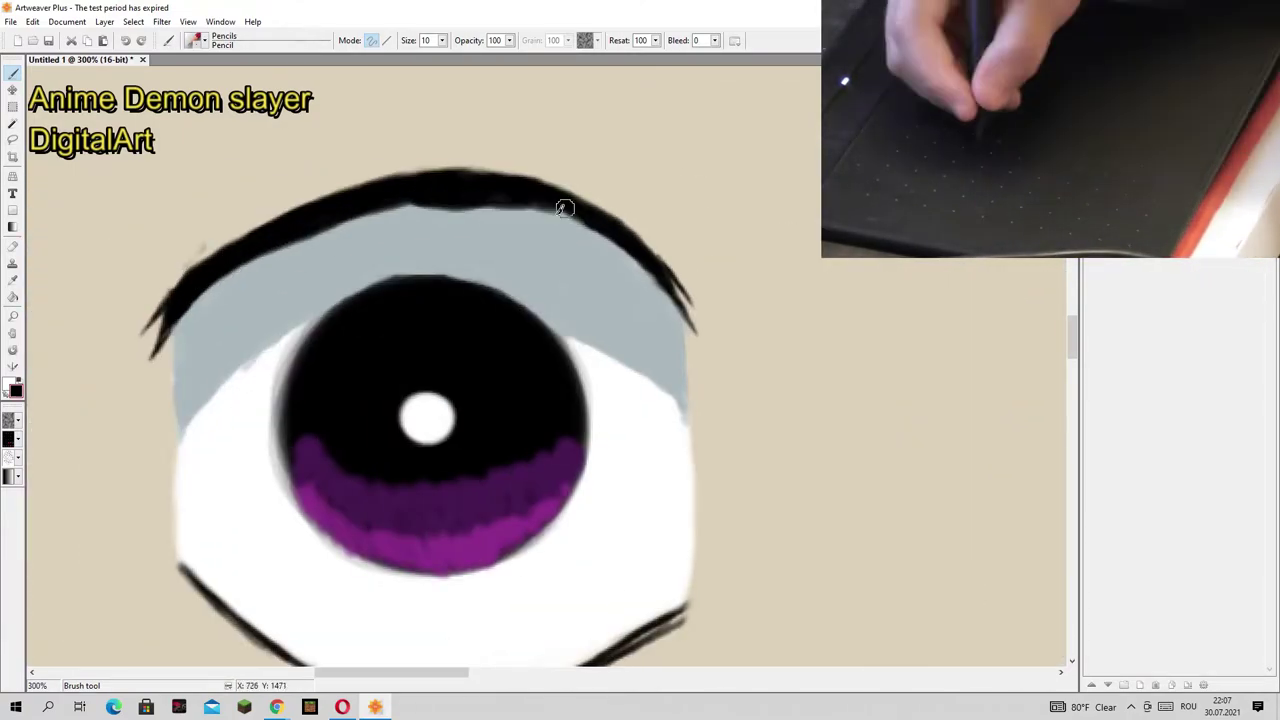
drag(563, 206, 678, 300)
drag(366, 206, 511, 213)
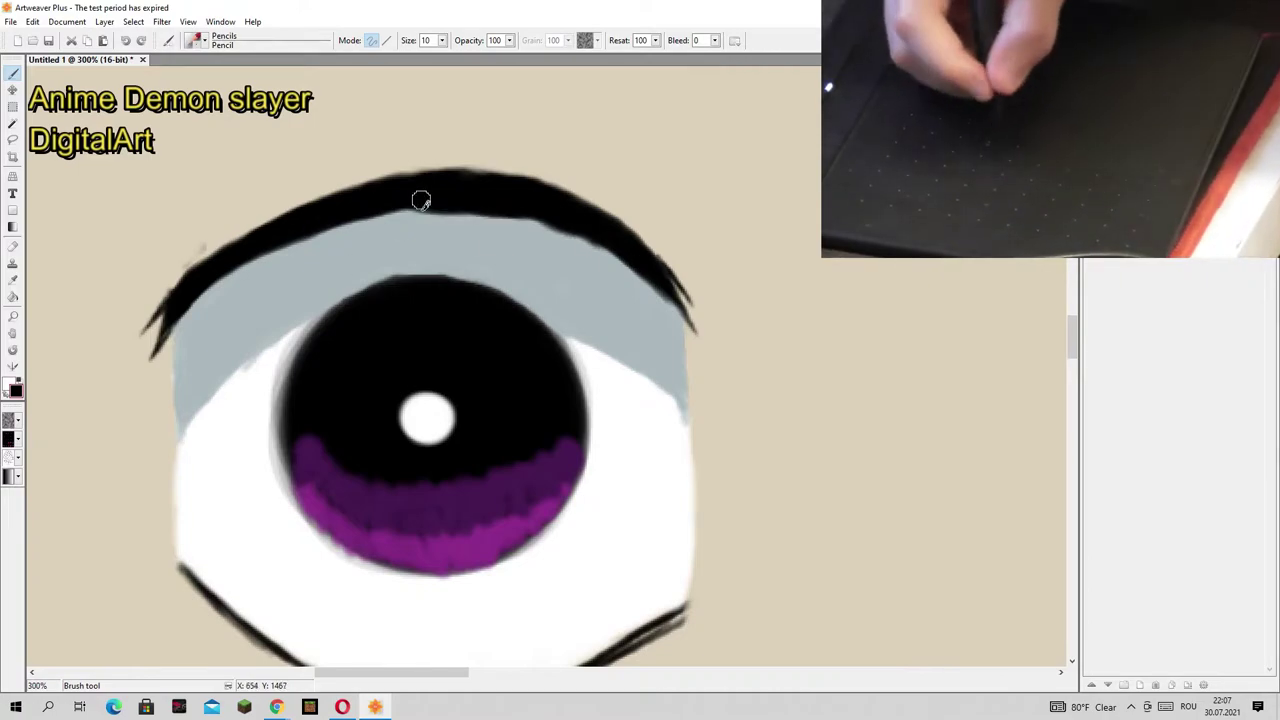
drag(300, 240, 430, 212)
drag(530, 222, 632, 266)
Step: Undo the last eyelid stroke, set brush size 5, and reframe the view of the eyes
key(ctrl+alt+0)
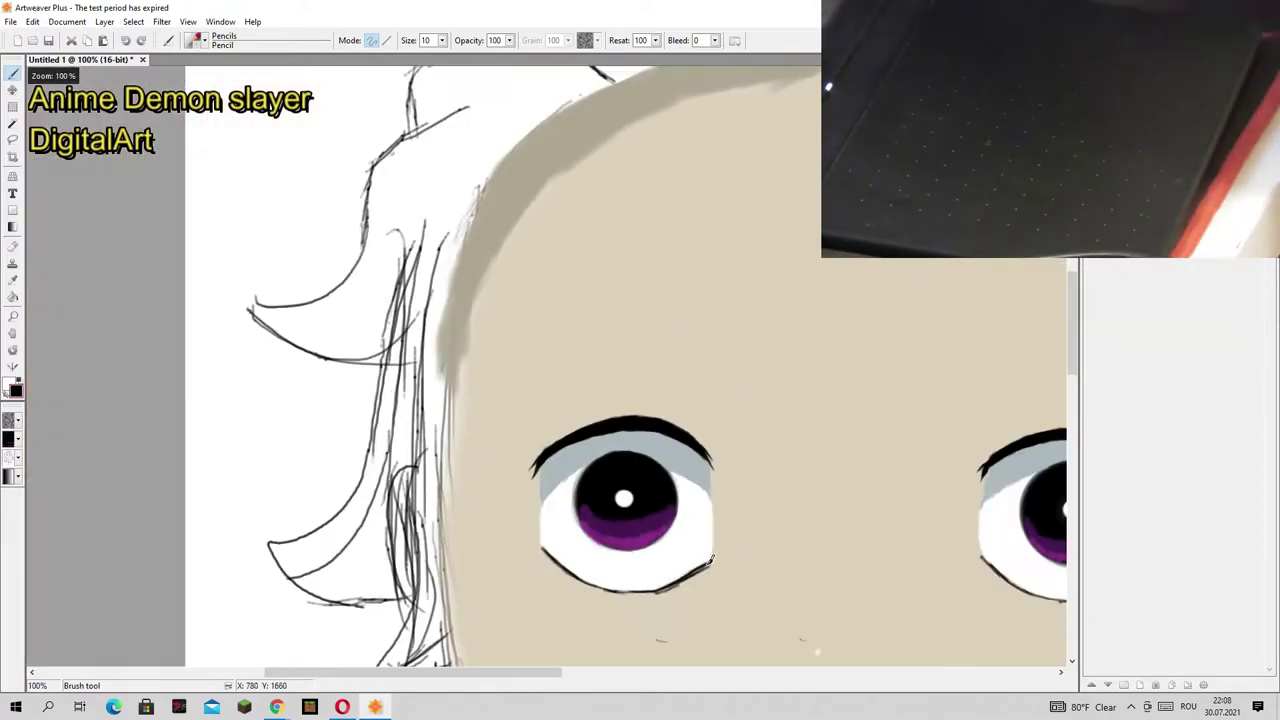
key(ctrl+plus)
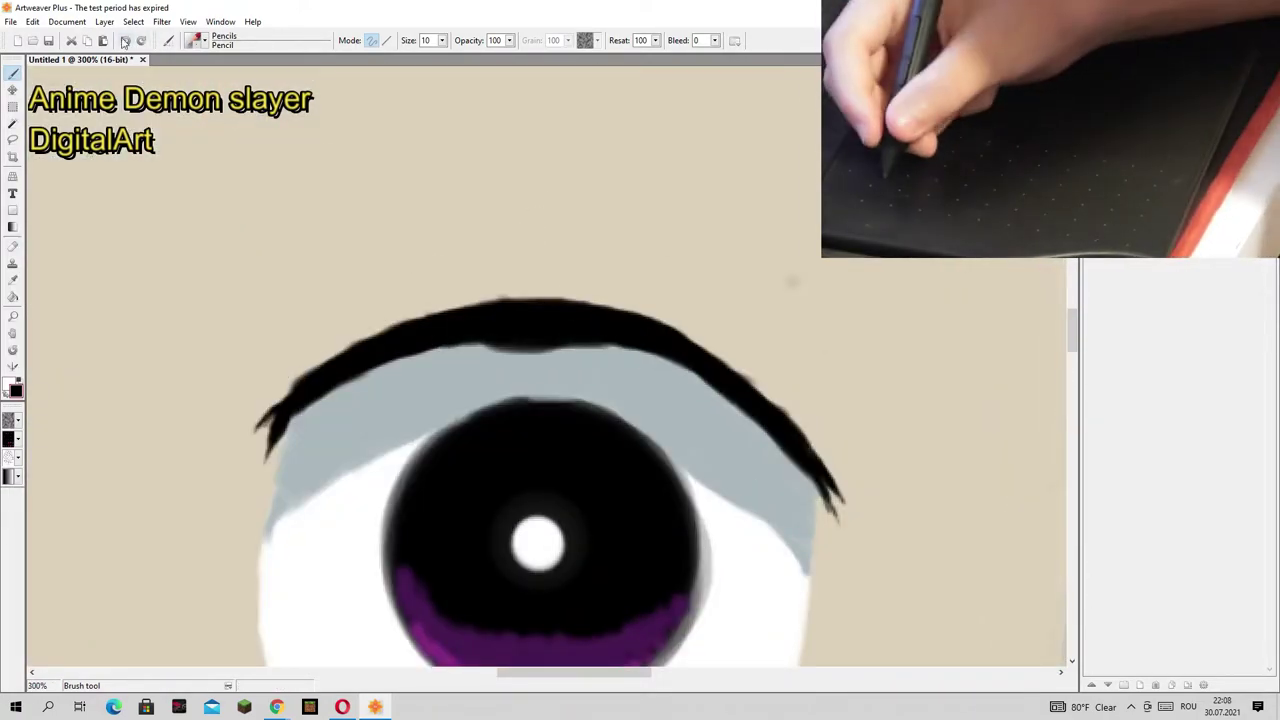
click(124, 42)
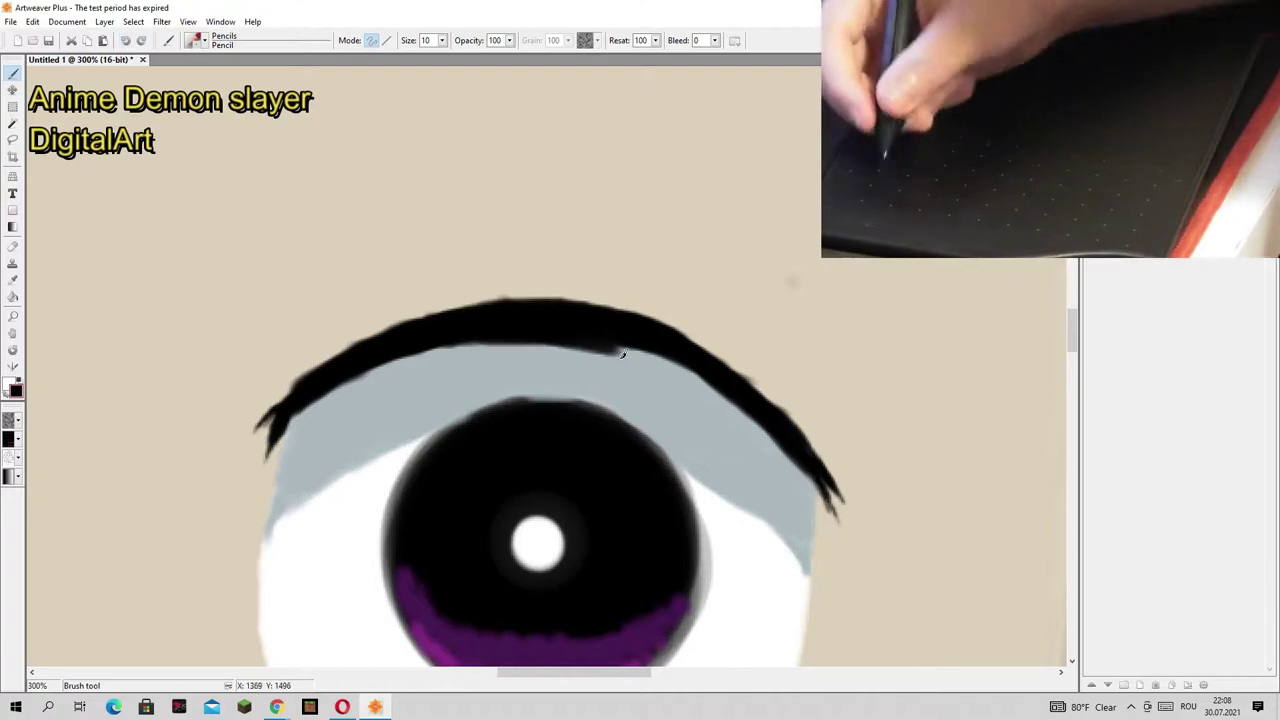
triple_click(428, 40)
text(5)
drag(918, 399, 740, 373)
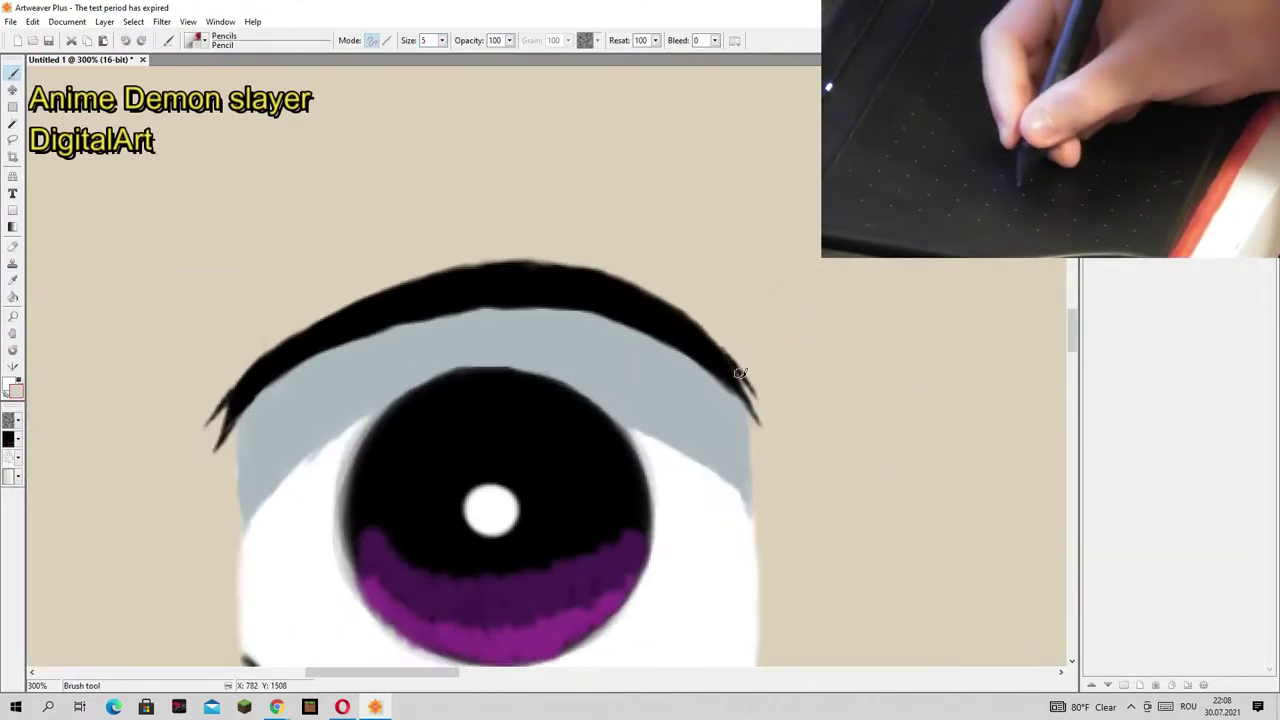
scroll(740, 373, down, 5)
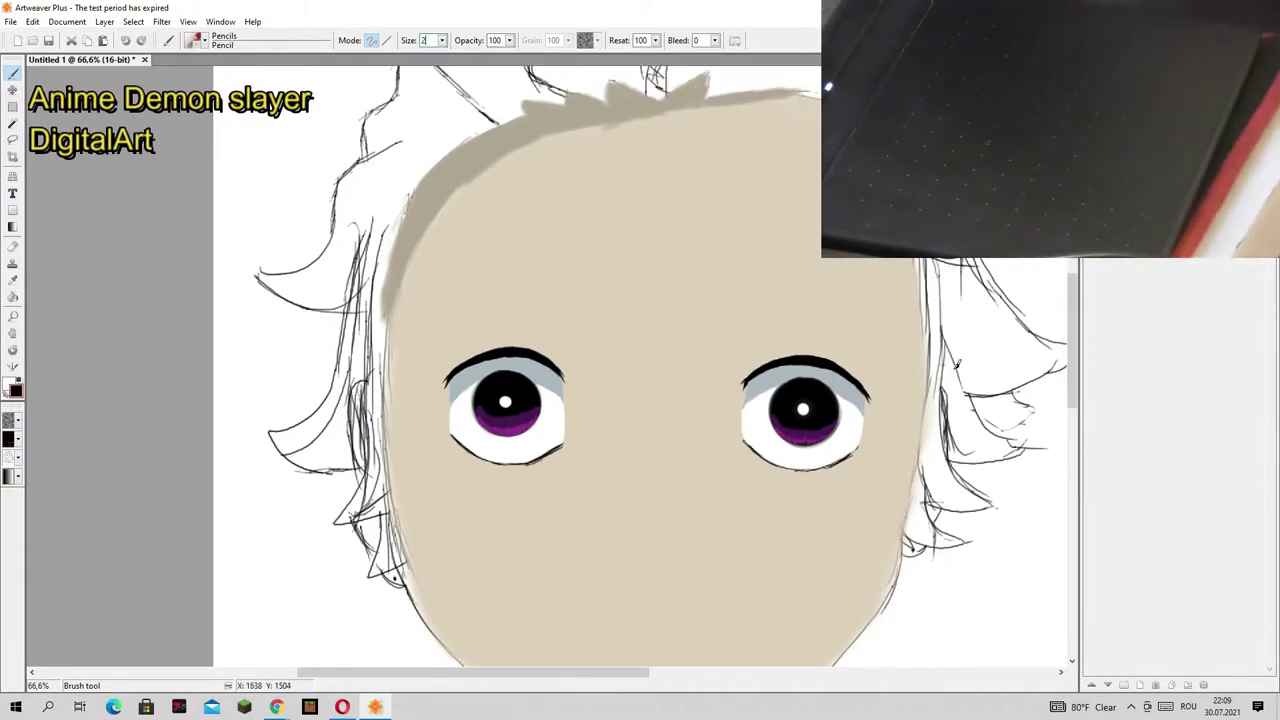
scroll(430, 355, up, 5)
scroll(834, 463, down, 2)
Step: Sketch a long, flatter eyebrow line above the eye, mirroring the view to compare both eyes
drag(418, 406, 565, 368)
key(ctrl+z)
drag(440, 406, 455, 400)
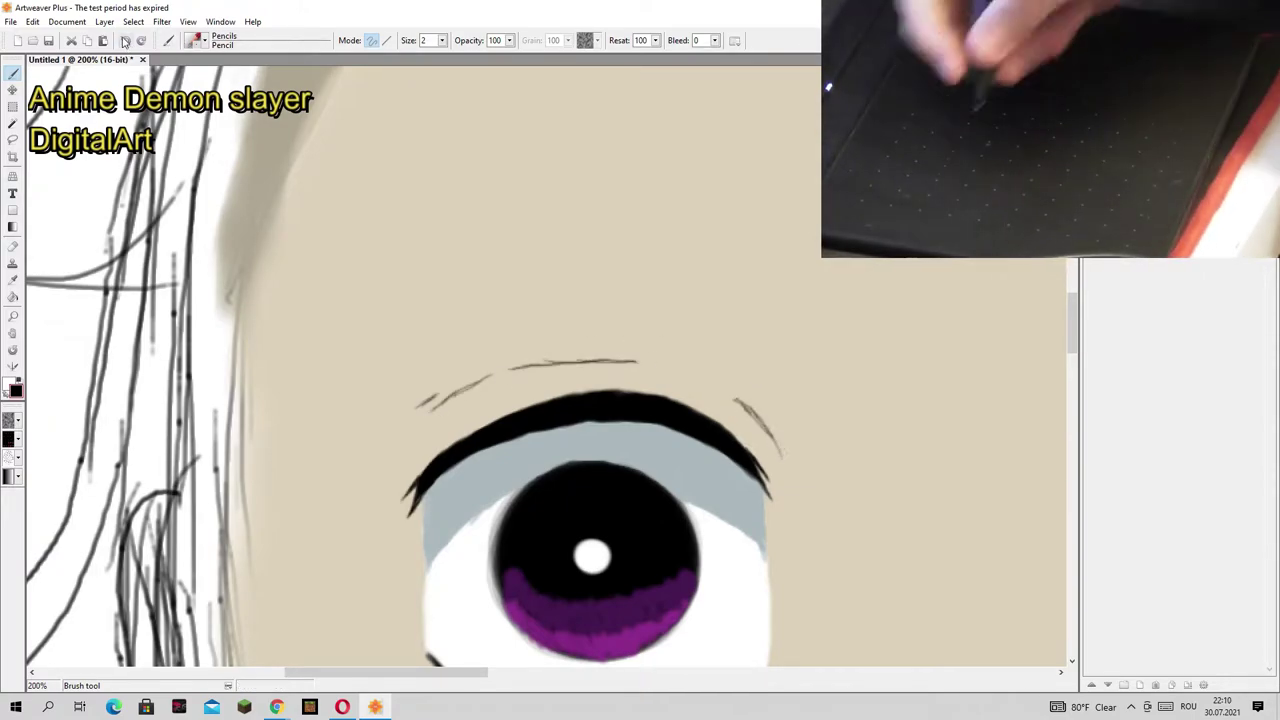
key(ctrl+z)
key(m)
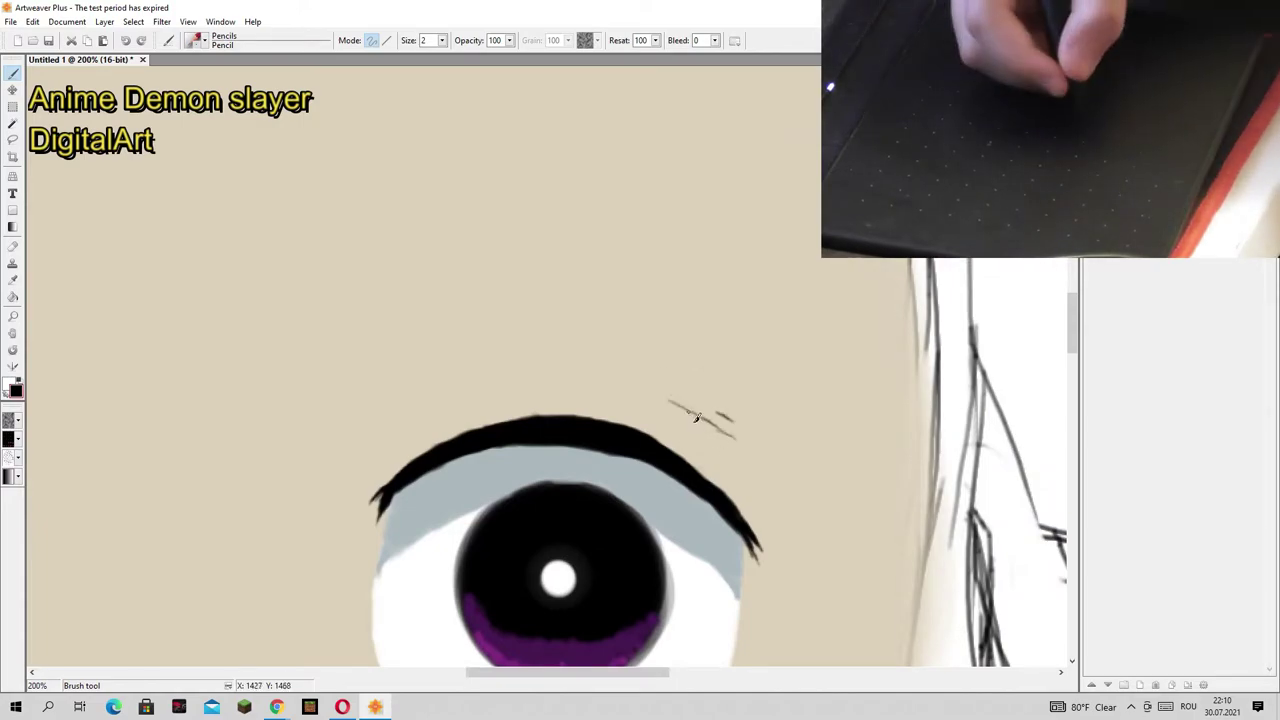
key(ctrl+z)
drag(650, 395, 498, 392)
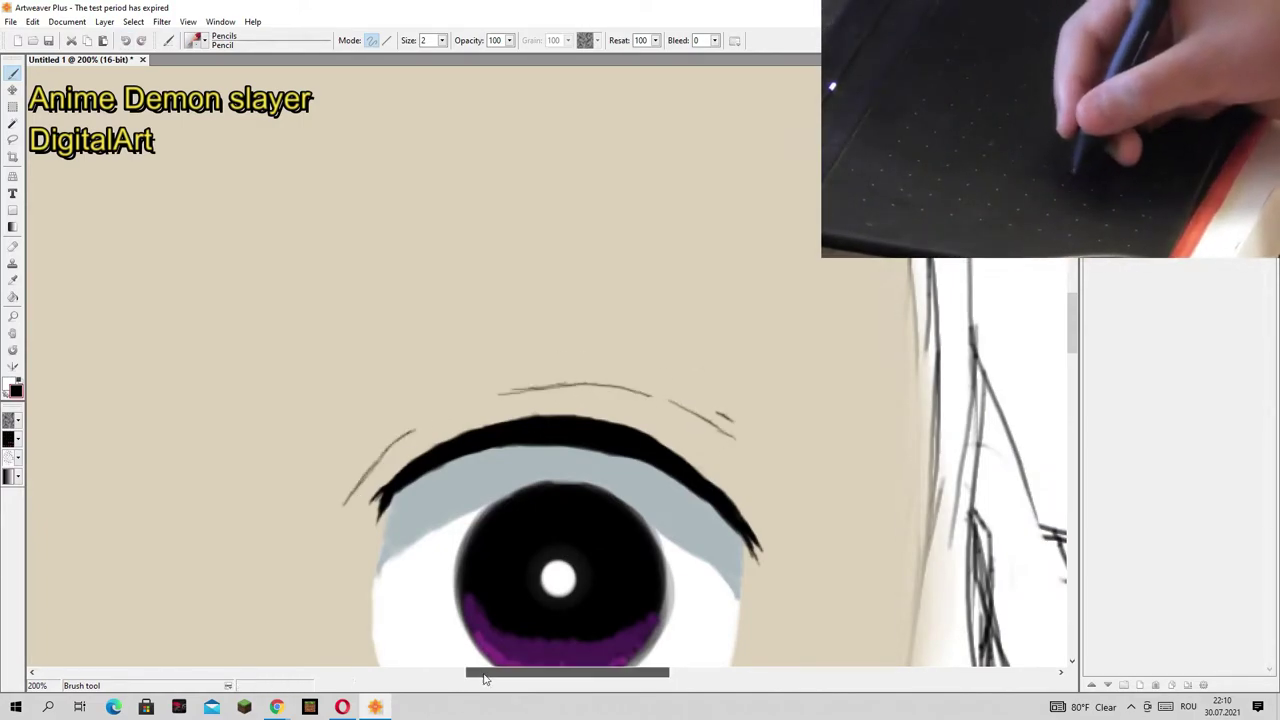
key(m)
drag(740, 434, 690, 480)
key(m)
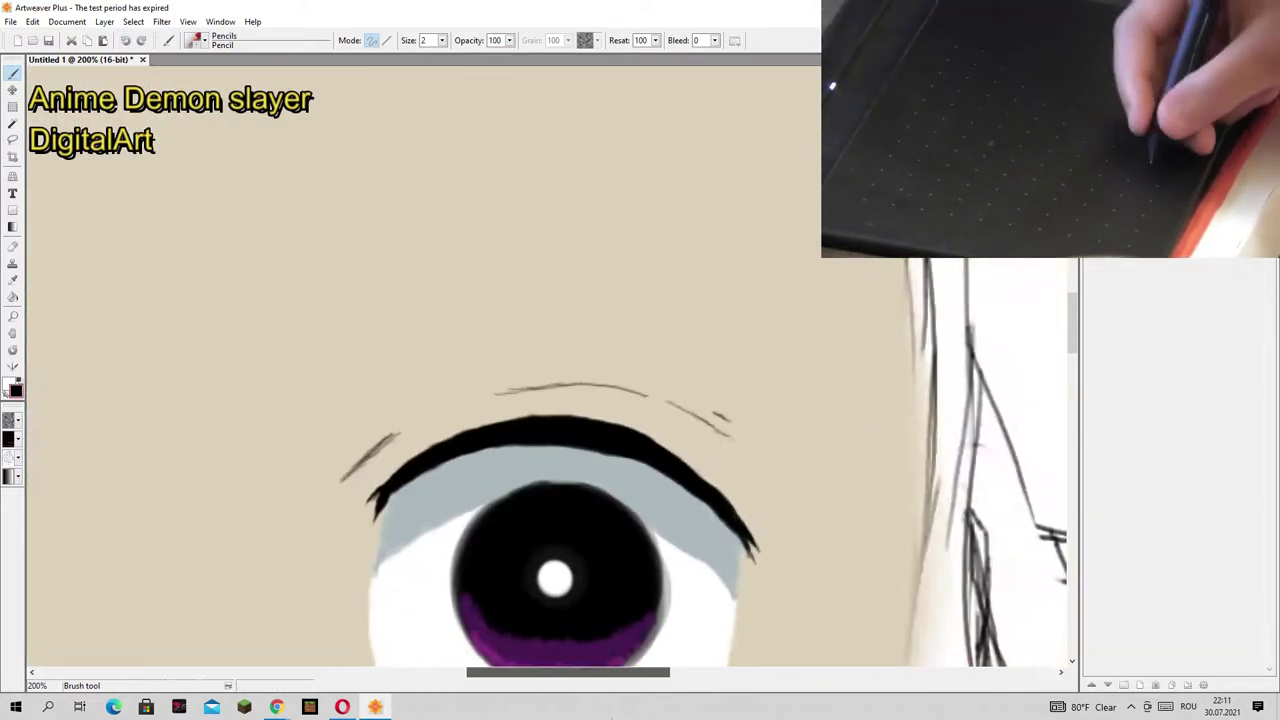
key(m)
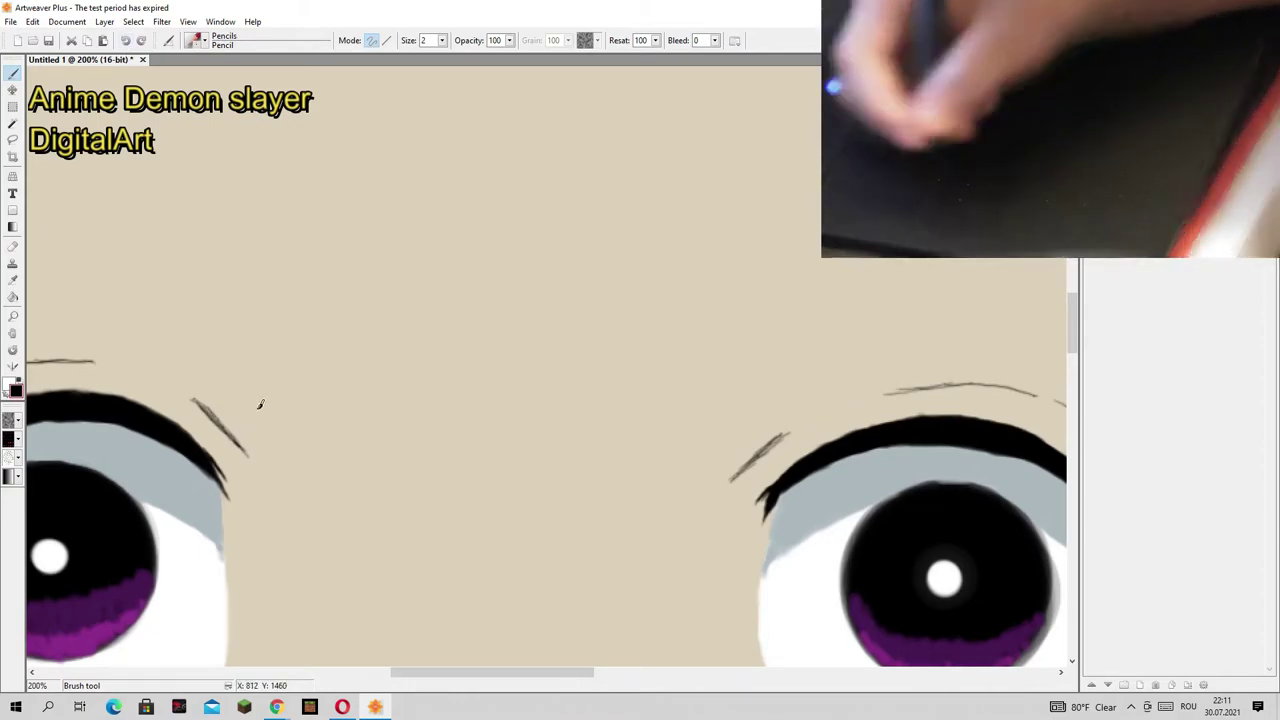
drag(262, 391, 241, 400)
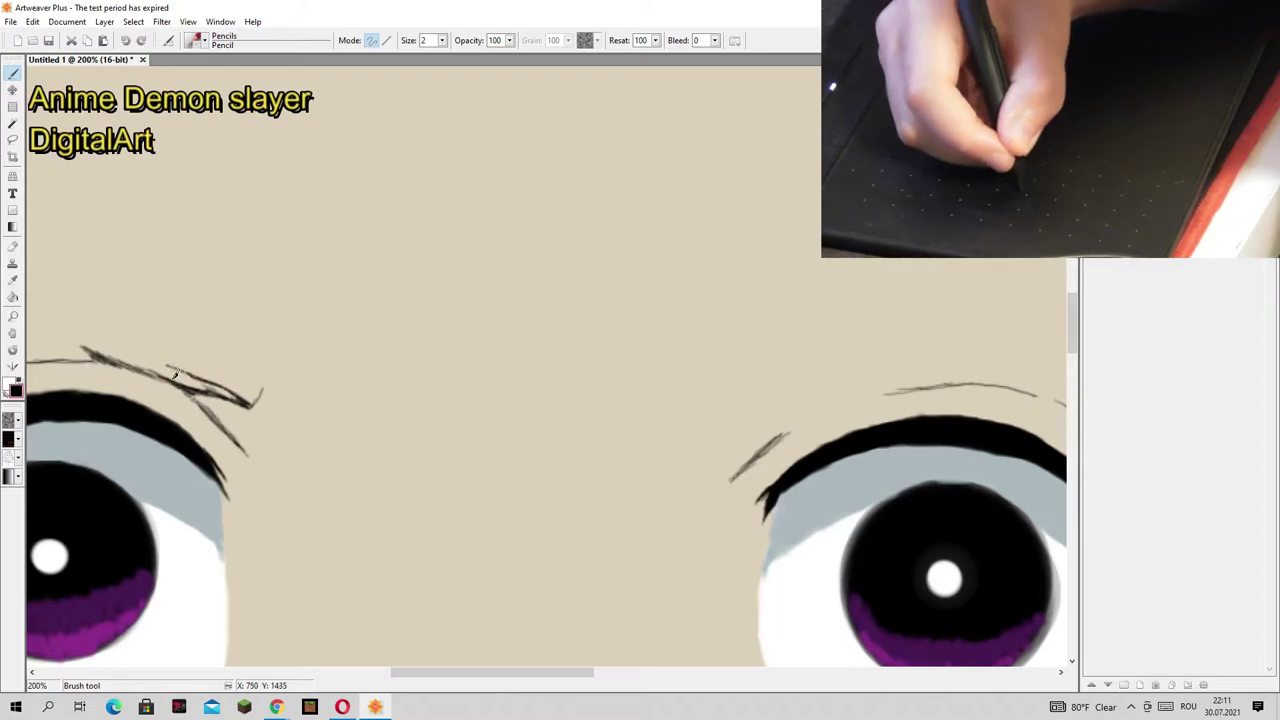
key(m)
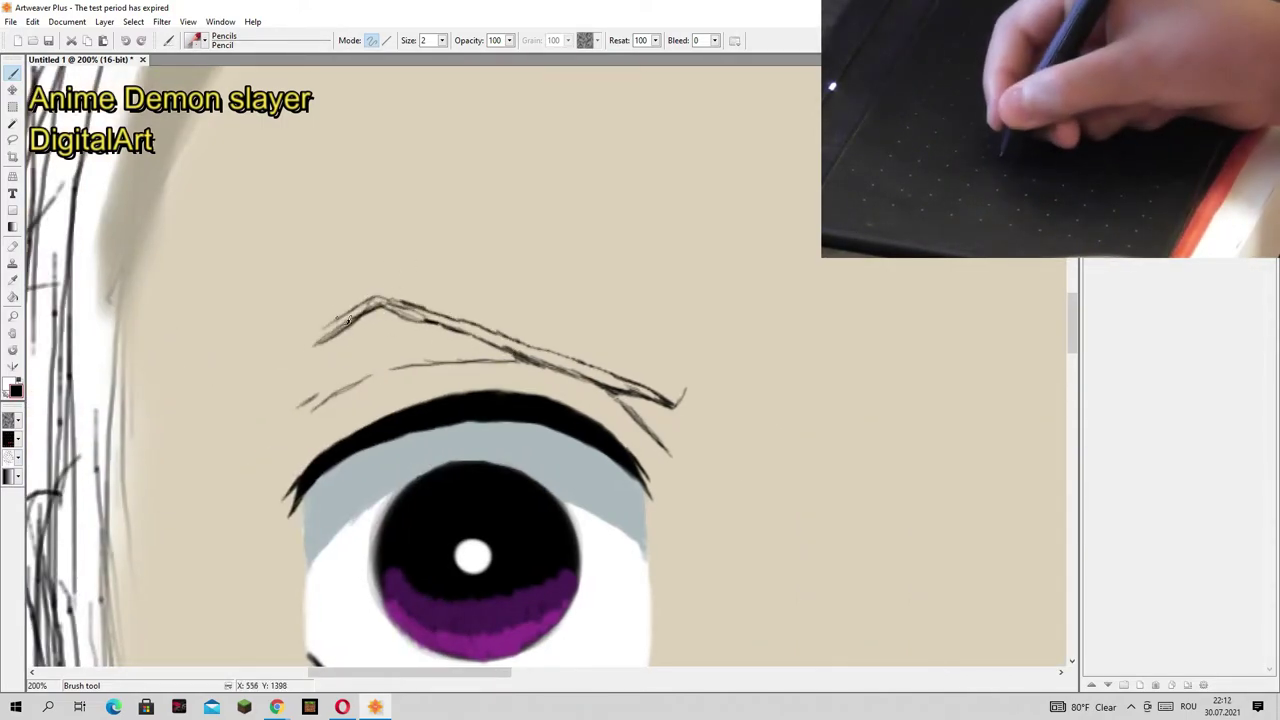
Step: Thicken the eyebrow's left part with a resized brush and extend its line further left
drag(483, 681, 530, 681)
drag(442, 46, 455, 58)
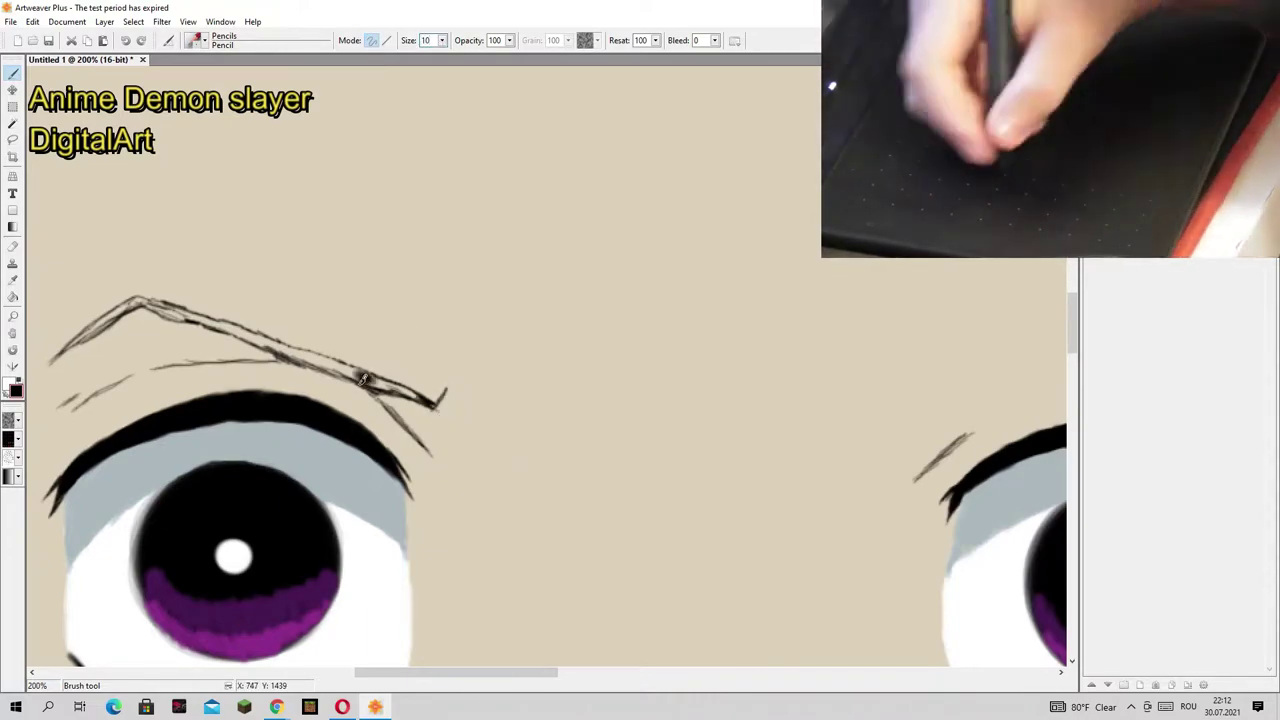
key(bracketleft)
drag(126, 305, 88, 338)
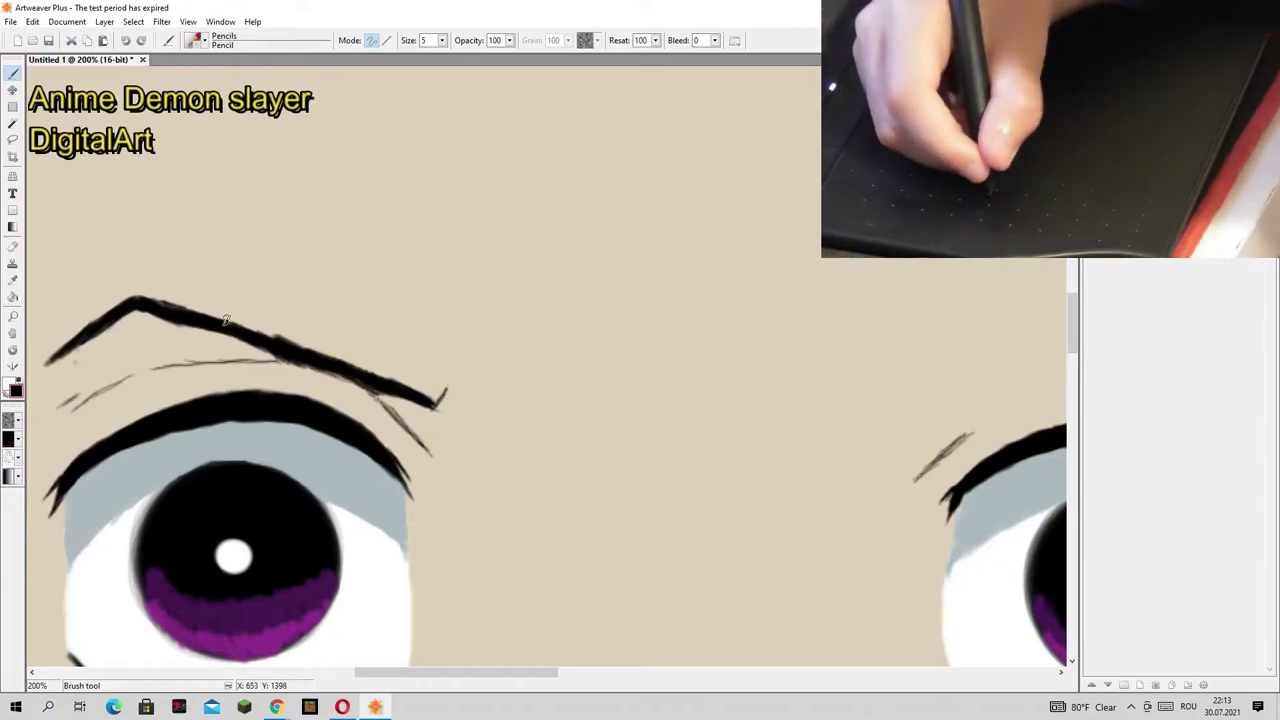
mouse_move(489, 673)
mouse_down()
mouse_move(515, 696)
mouse_move(460, 696)
mouse_up()
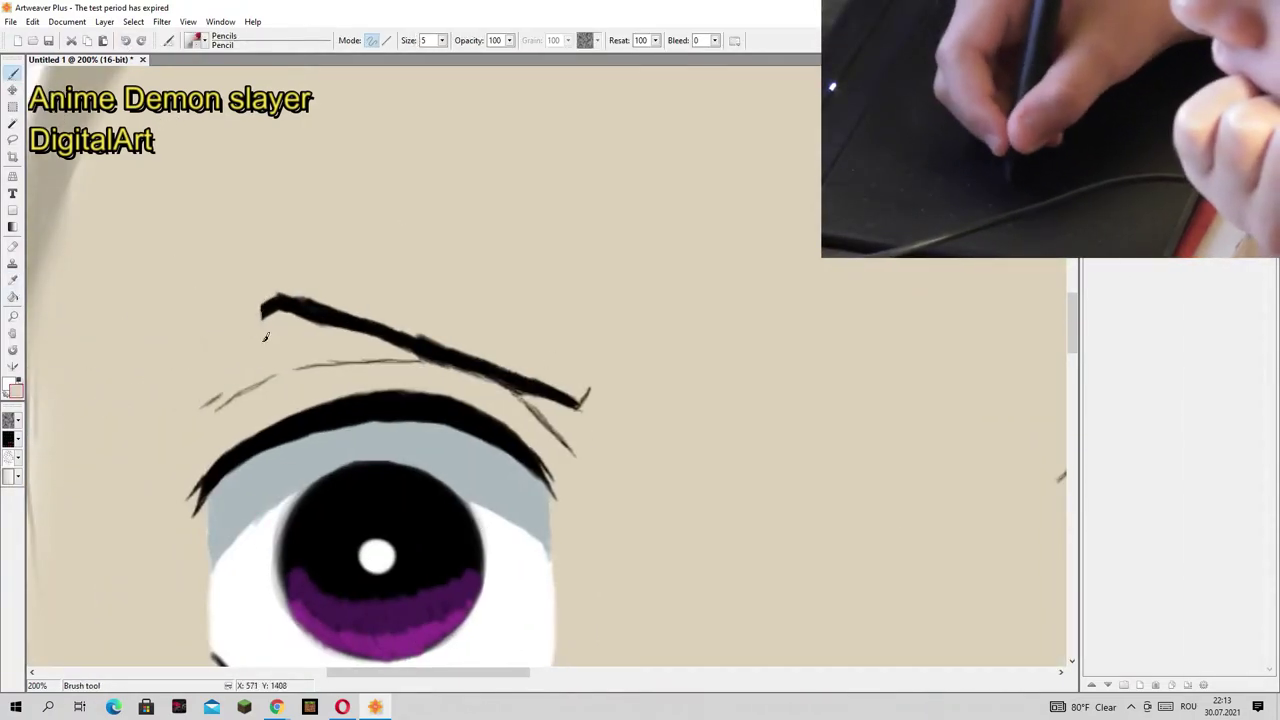
key(ctrl+z)
drag(289, 297, 158, 312)
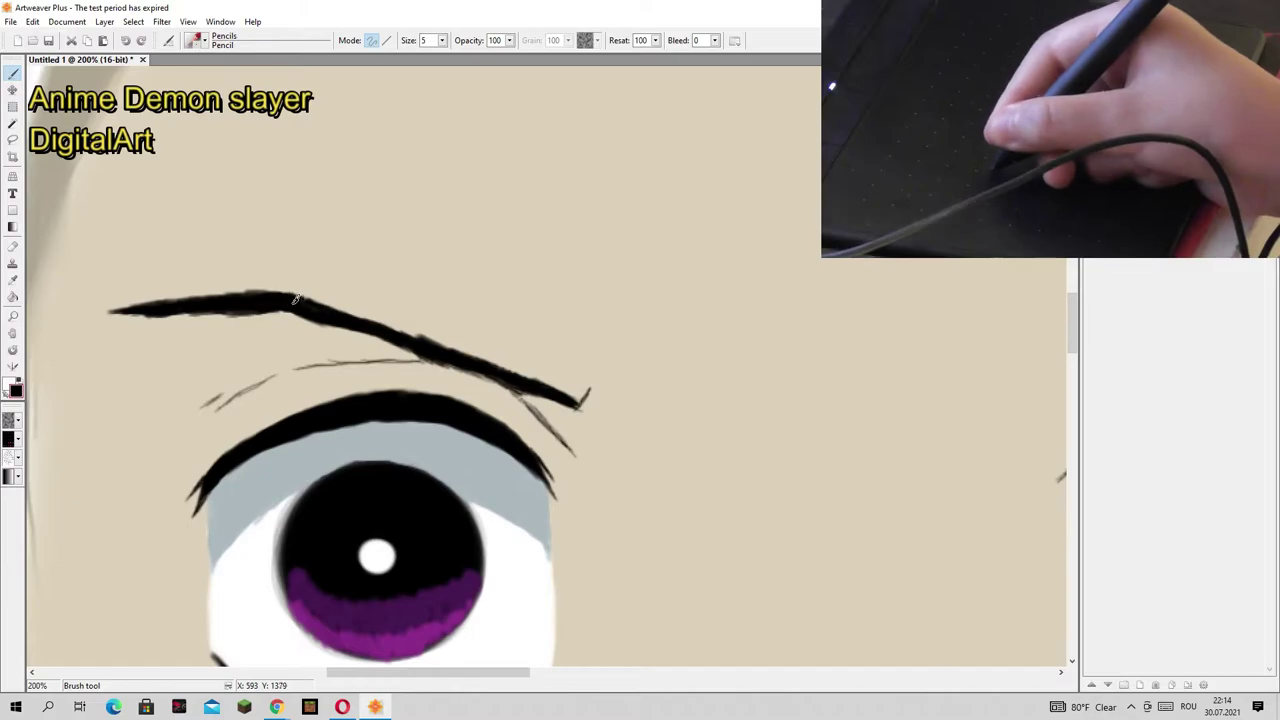
drag(400, 672, 395, 672)
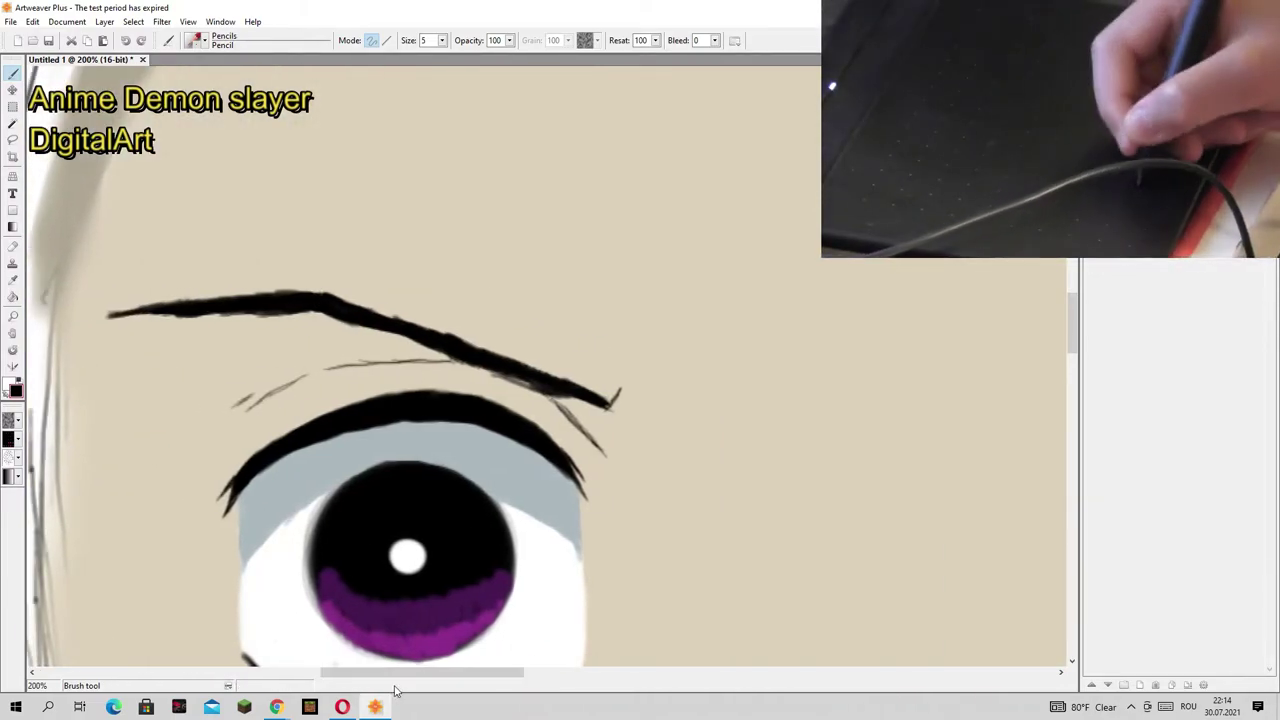
scroll(621, 404, down, 5)
scroll(646, 440, up, 4)
Step: Redraw the eyebrow's outer end, undoing the first overlong stroke
scroll(727, 437, up, 1)
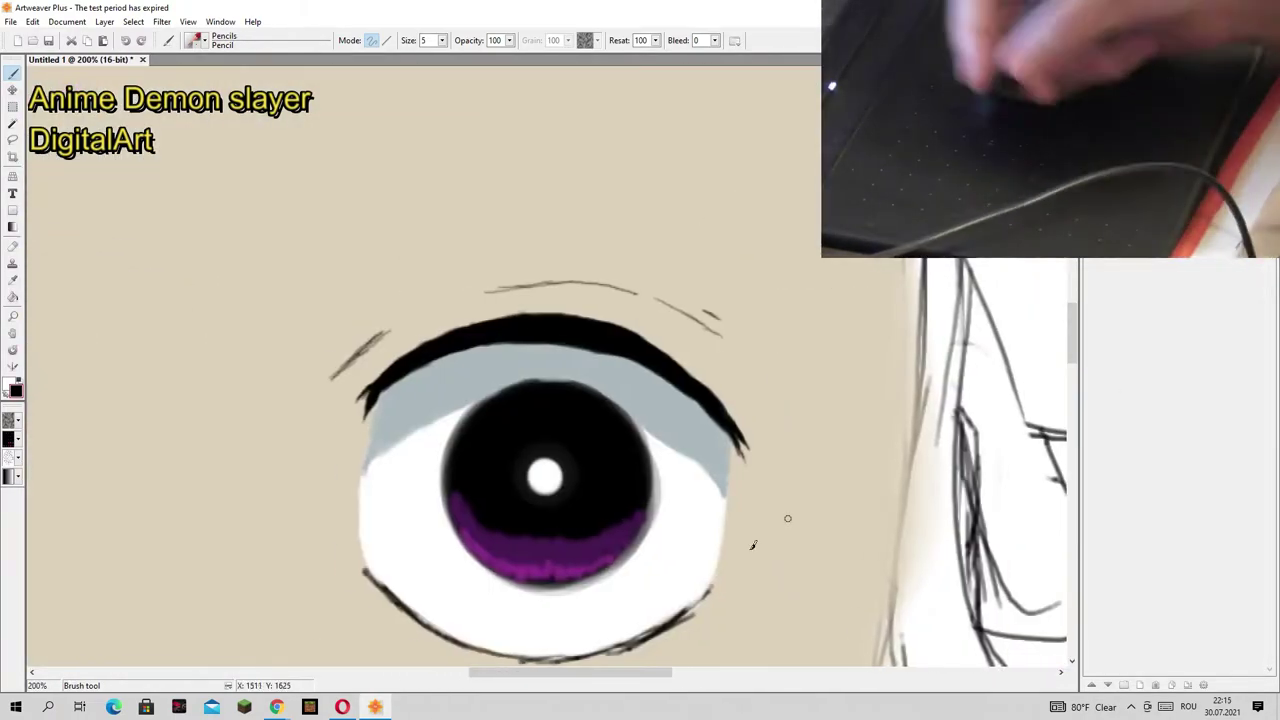
scroll(753, 545, left, 5)
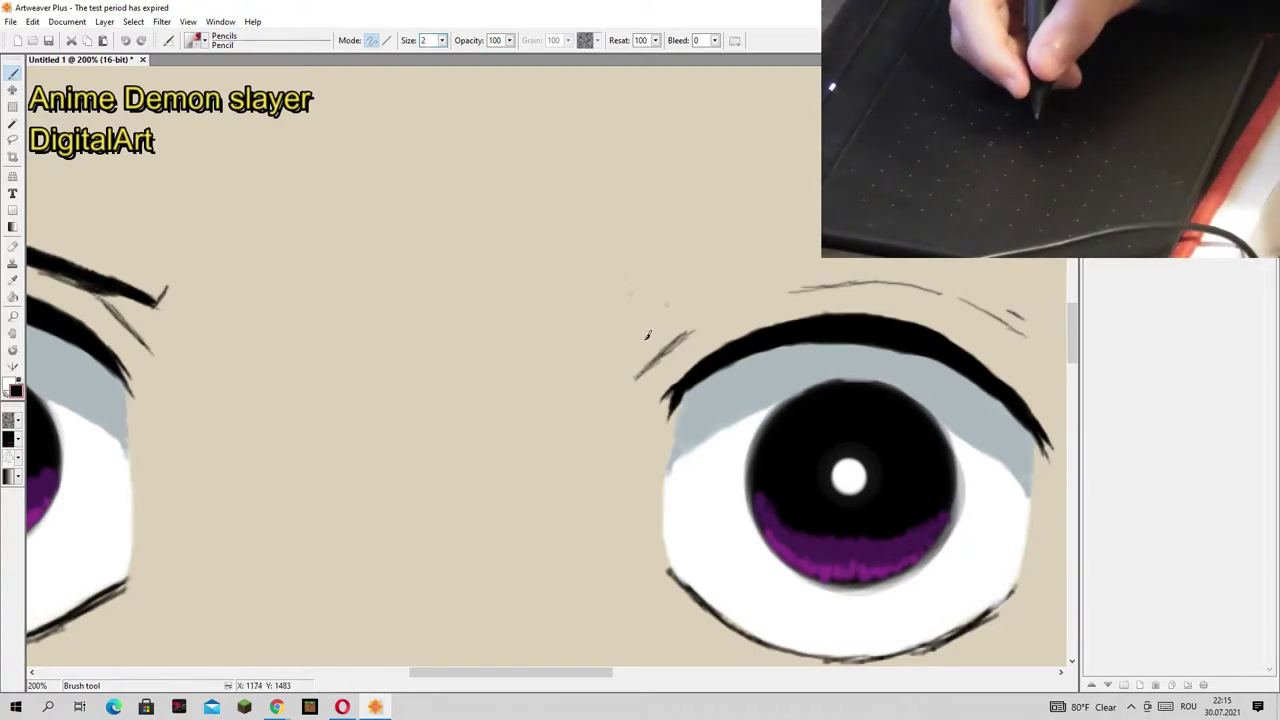
scroll(674, 607, down, 4)
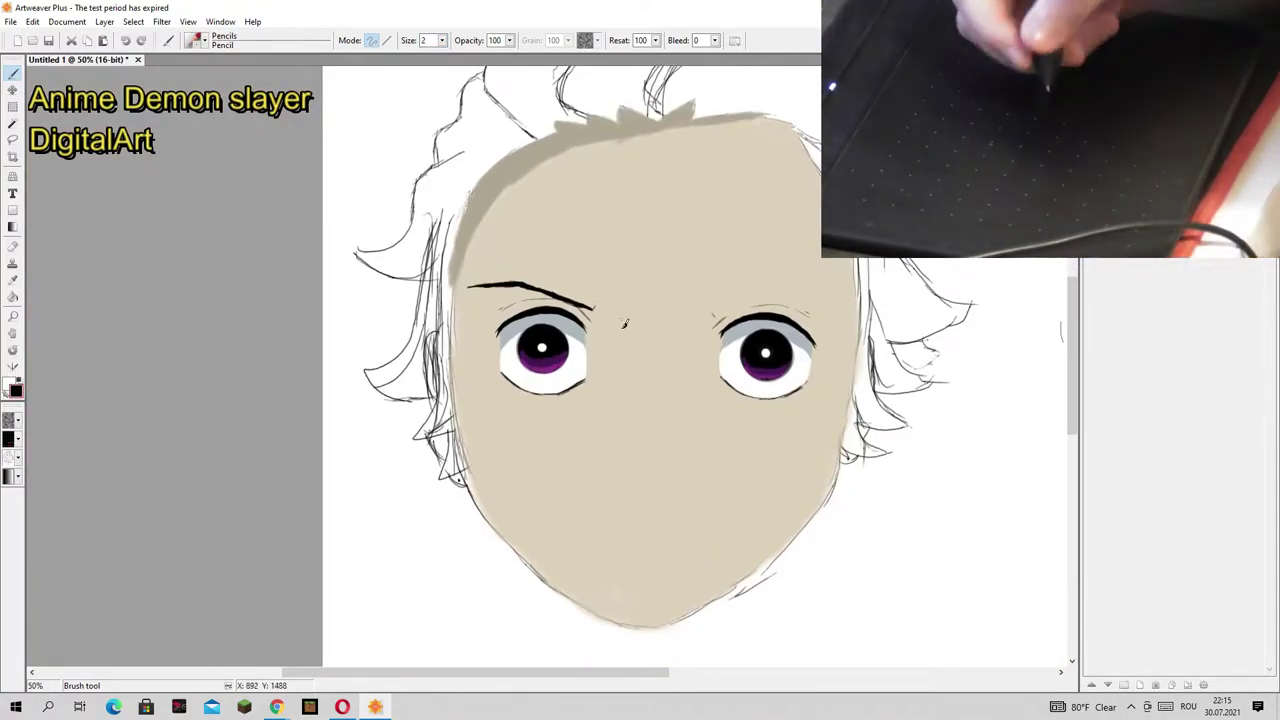
scroll(483, 313, up, 1)
scroll(483, 313, up, 3)
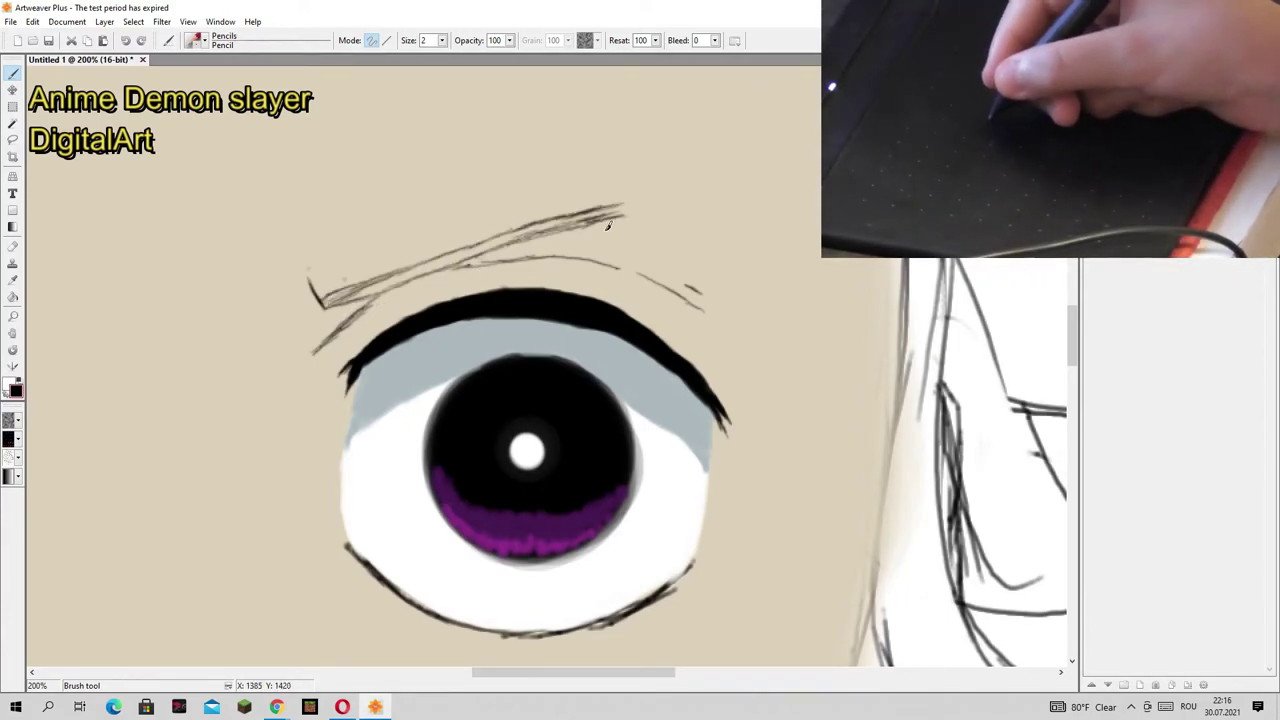
drag(622, 212, 704, 232)
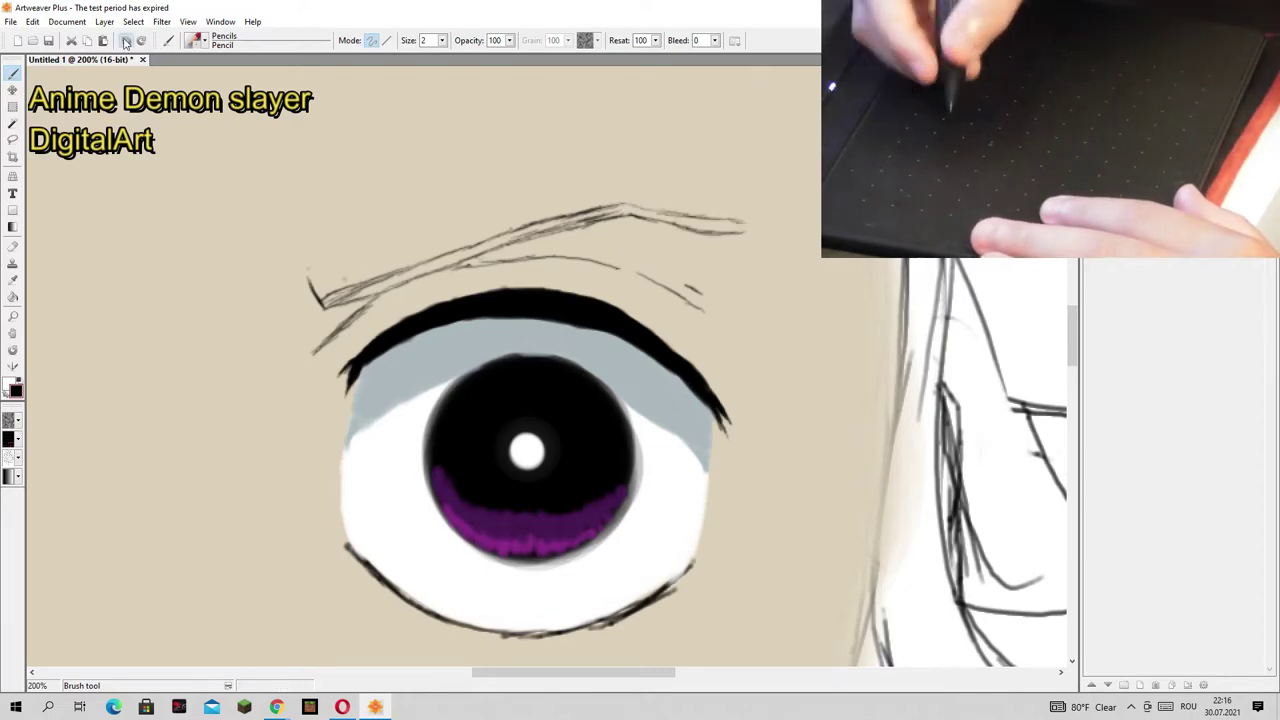
key(ctrl+z)
drag(638, 208, 685, 220)
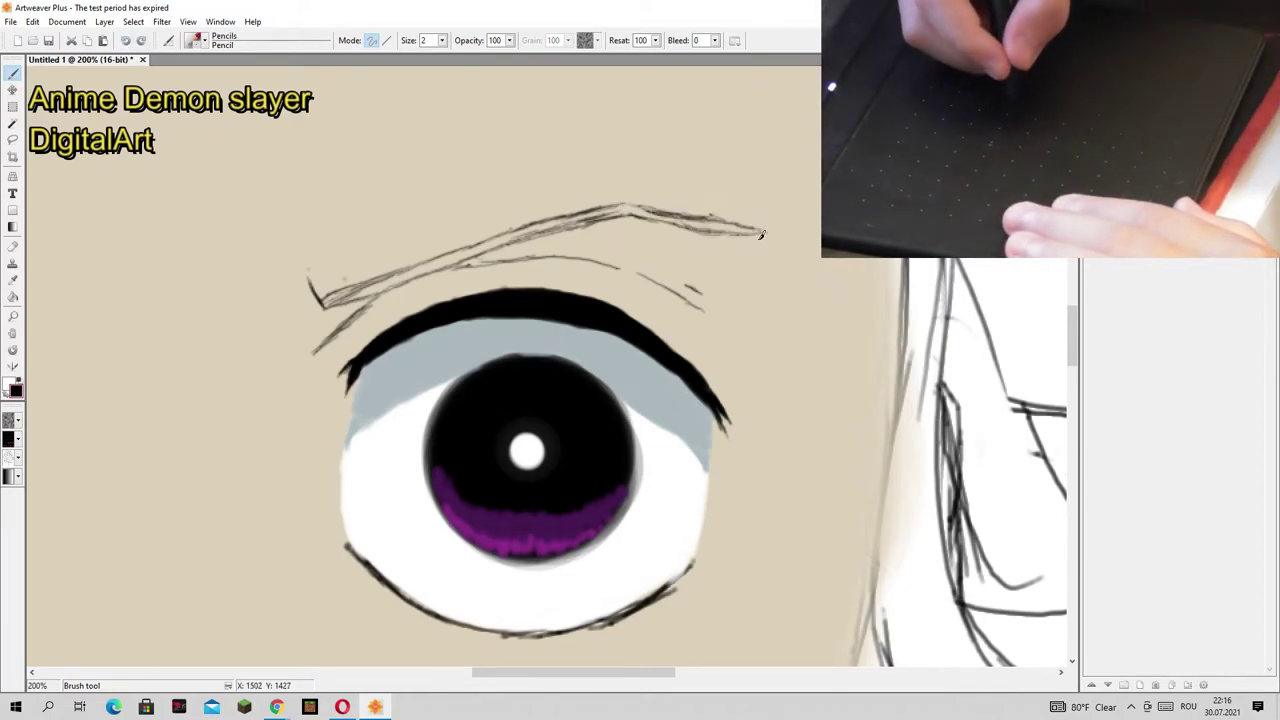
drag(762, 234, 650, 238)
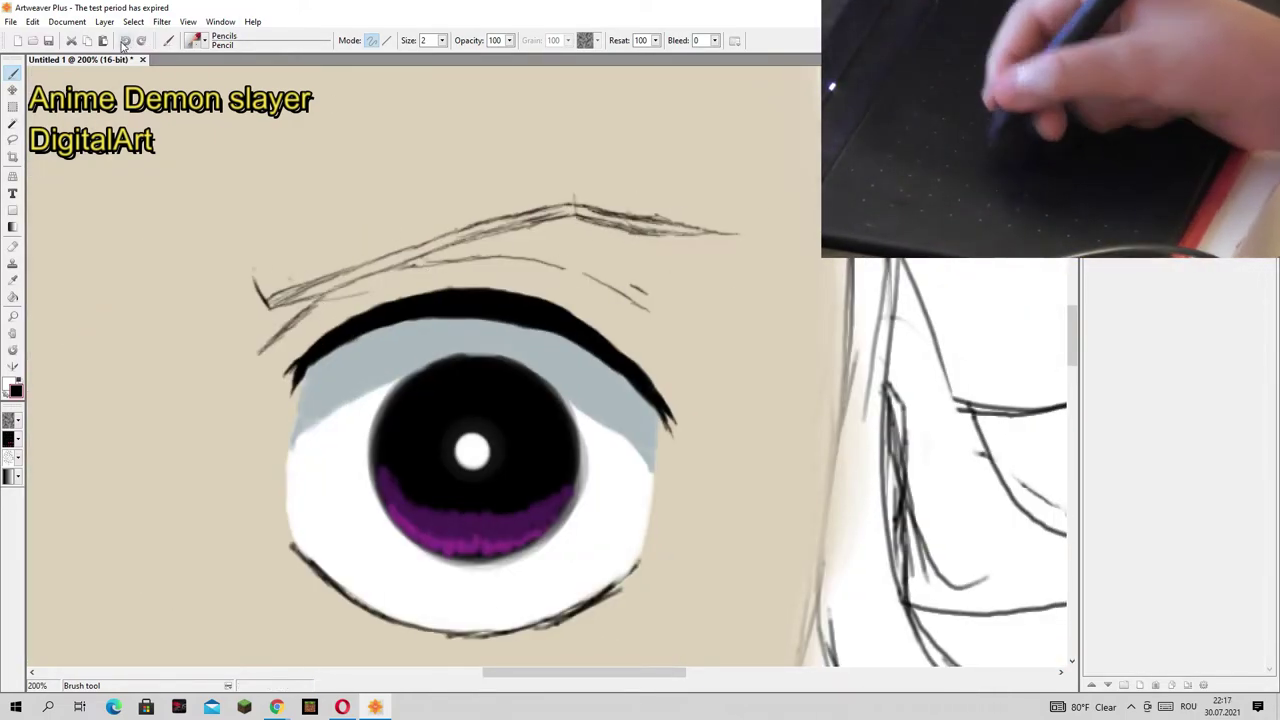
Step: Ink a bolder eyebrow from its thick inner end, darkening it out to a tapered tip
key(bracketright)
key(bracketright)
key(bracketright)
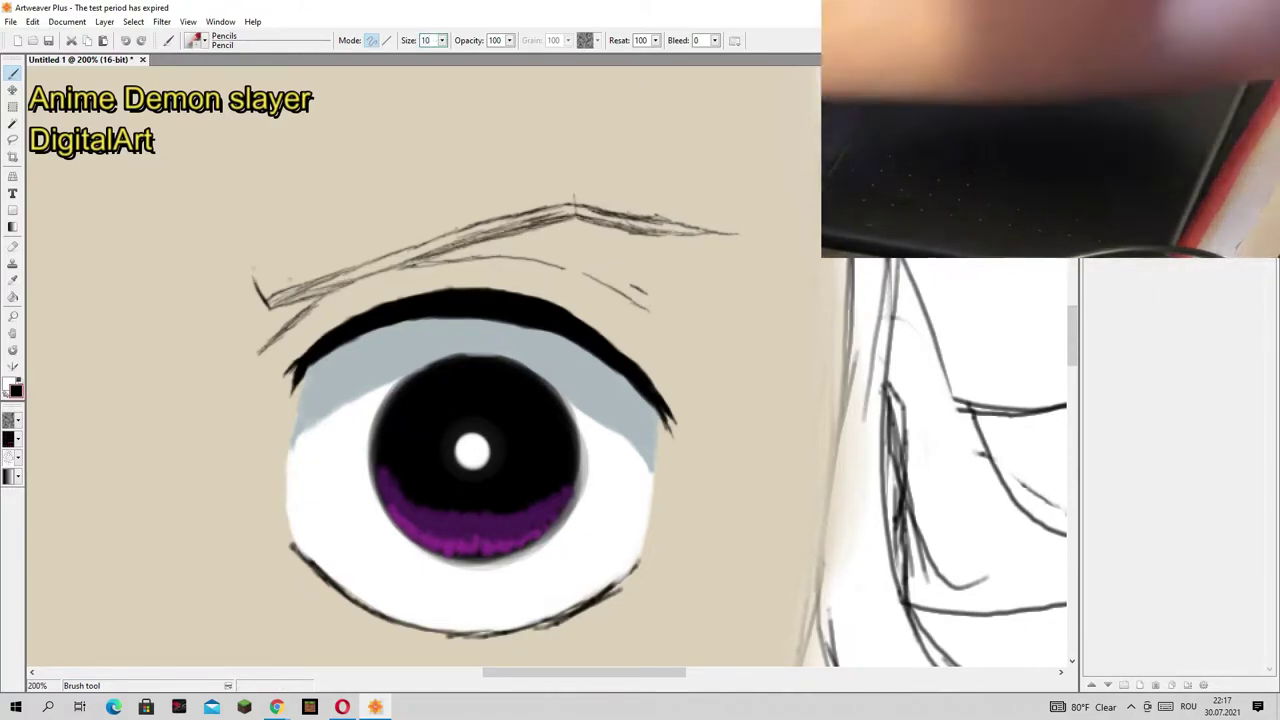
drag(264, 306, 315, 289)
drag(560, 216, 605, 230)
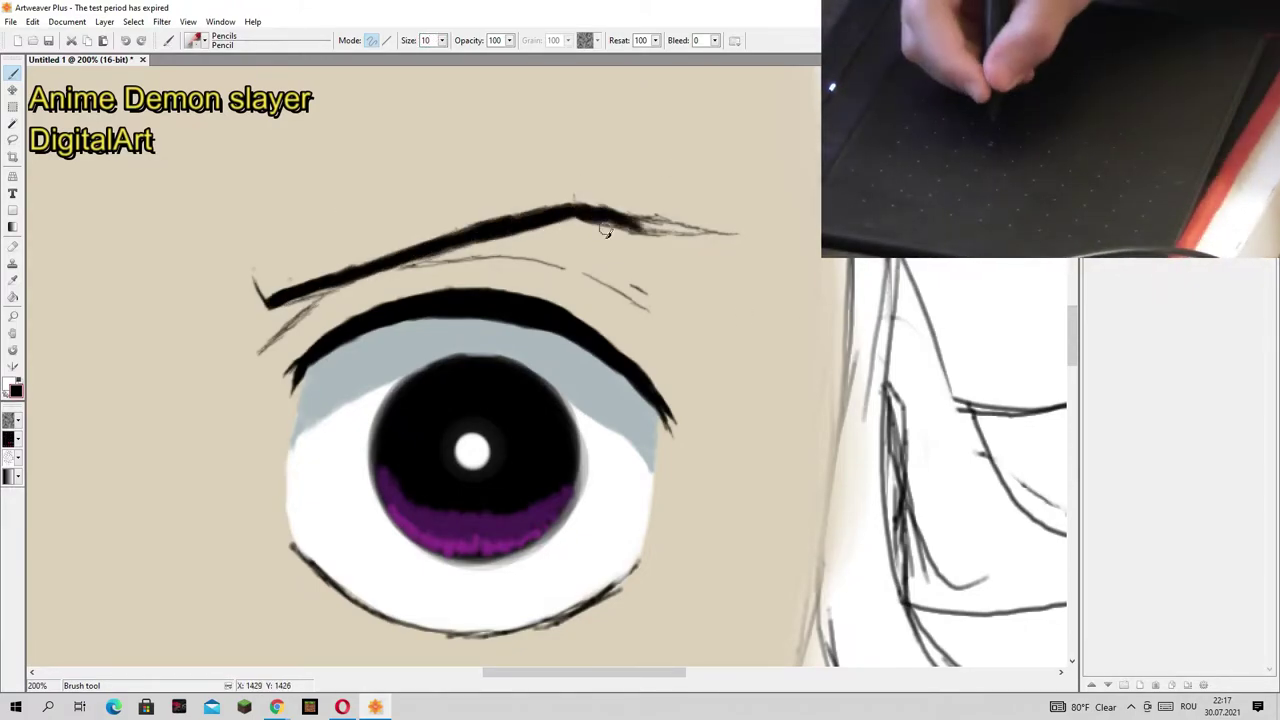
drag(725, 237, 738, 233)
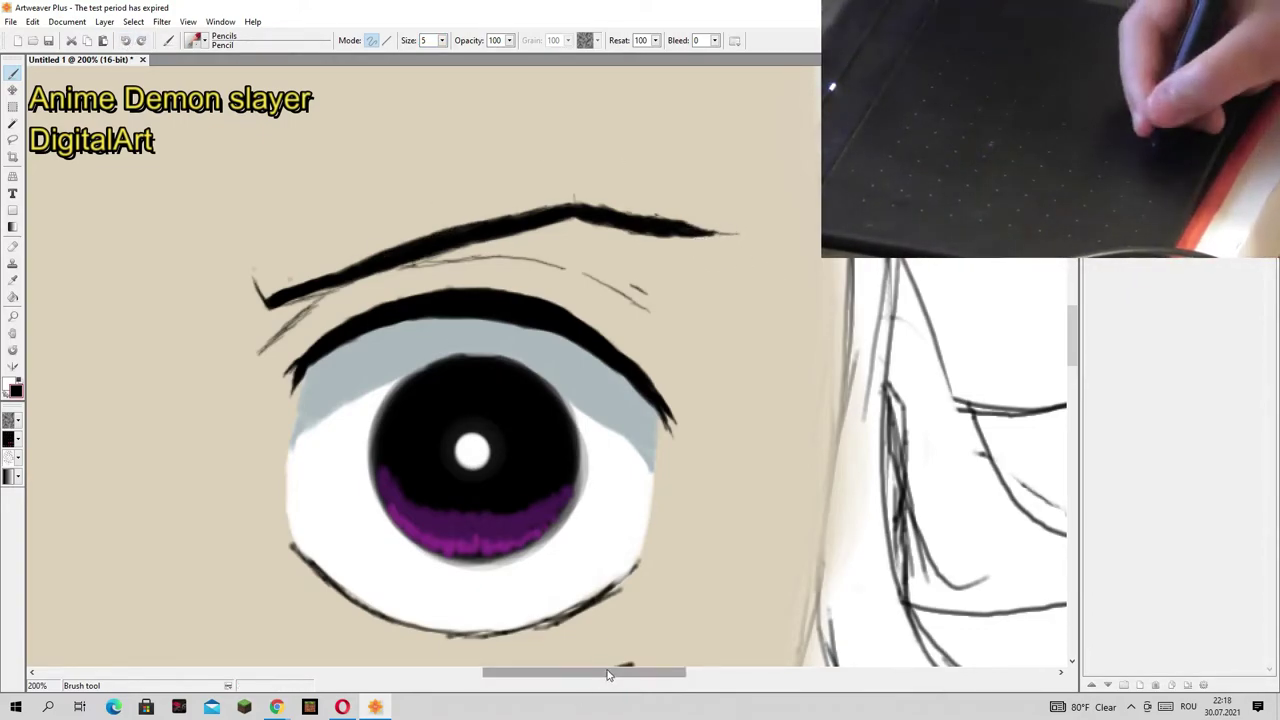
drag(600, 225, 718, 228)
mouse_move(508, 637)
mouse_down()
mouse_move(568, 637)
mouse_move(458, 637)
mouse_up()
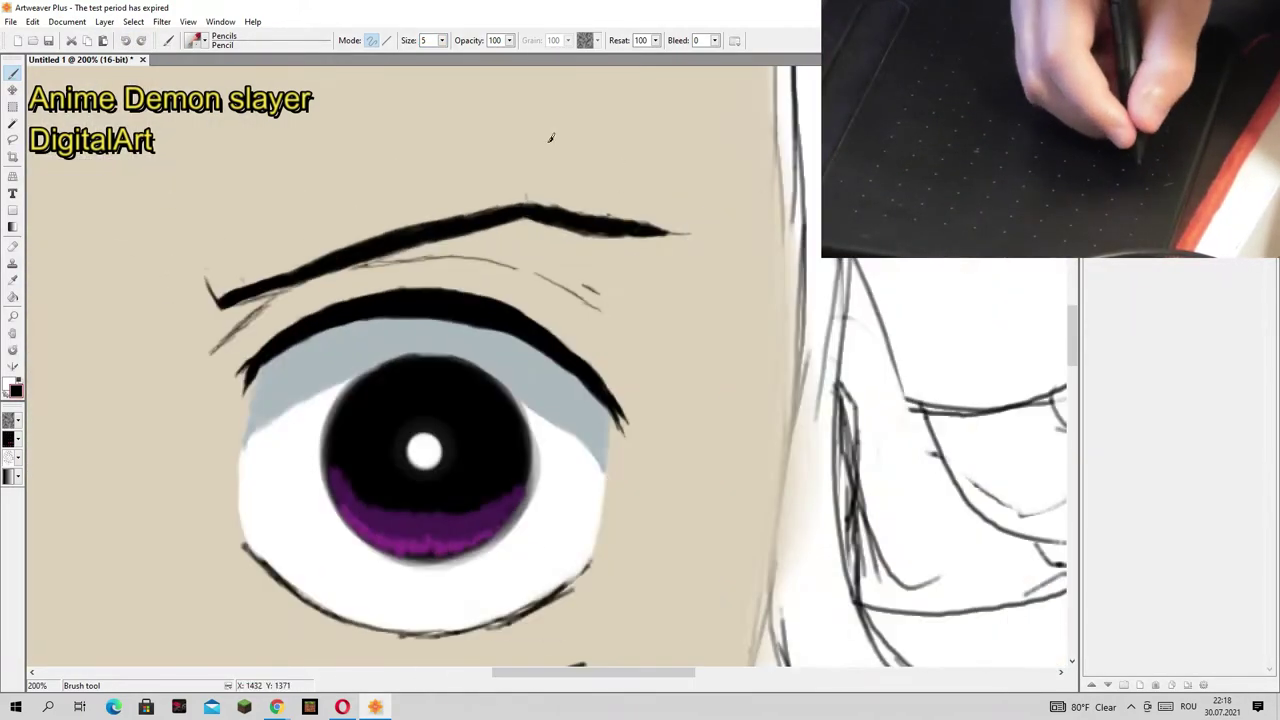
Step: Paint out the overlong tail in skin colour, then thicken the underside and add a thin black tip
click(441, 40)
mouse_move(650, 220)
mouse_down()
mouse_move(558, 230)
mouse_move(679, 226)
mouse_up()
click(441, 40)
key(x)
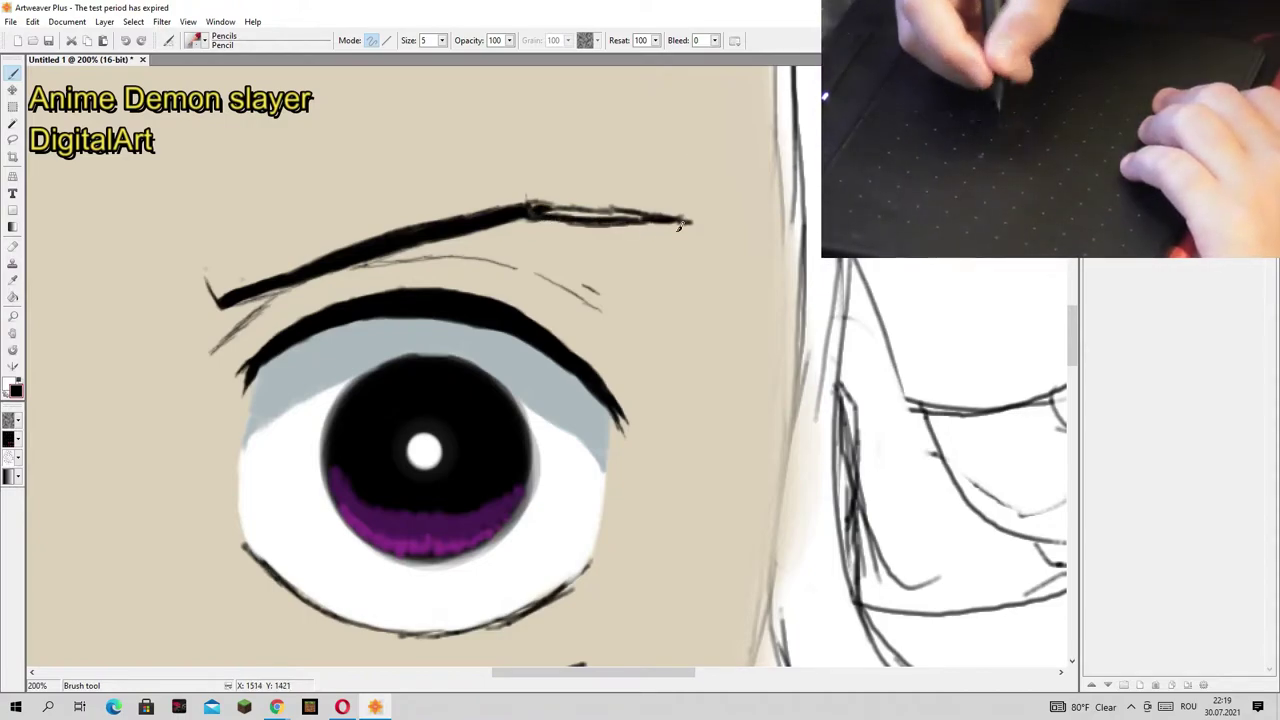
drag(566, 221, 617, 222)
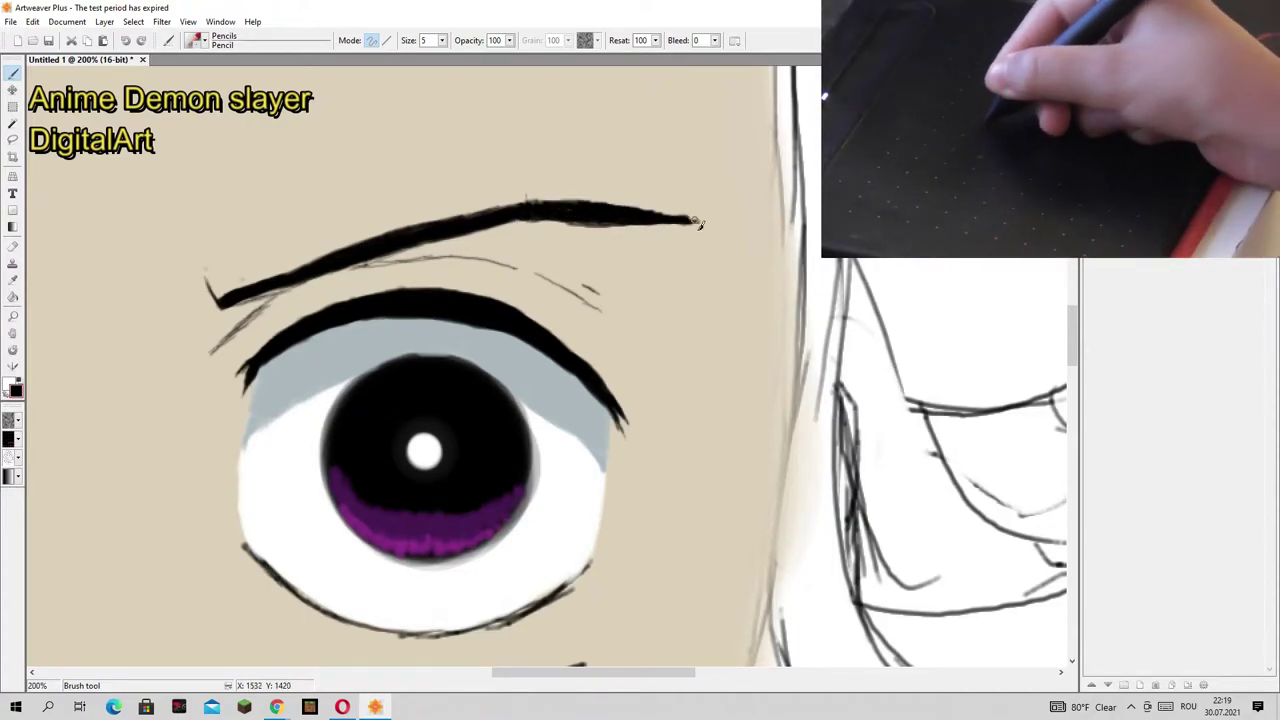
drag(697, 224, 712, 223)
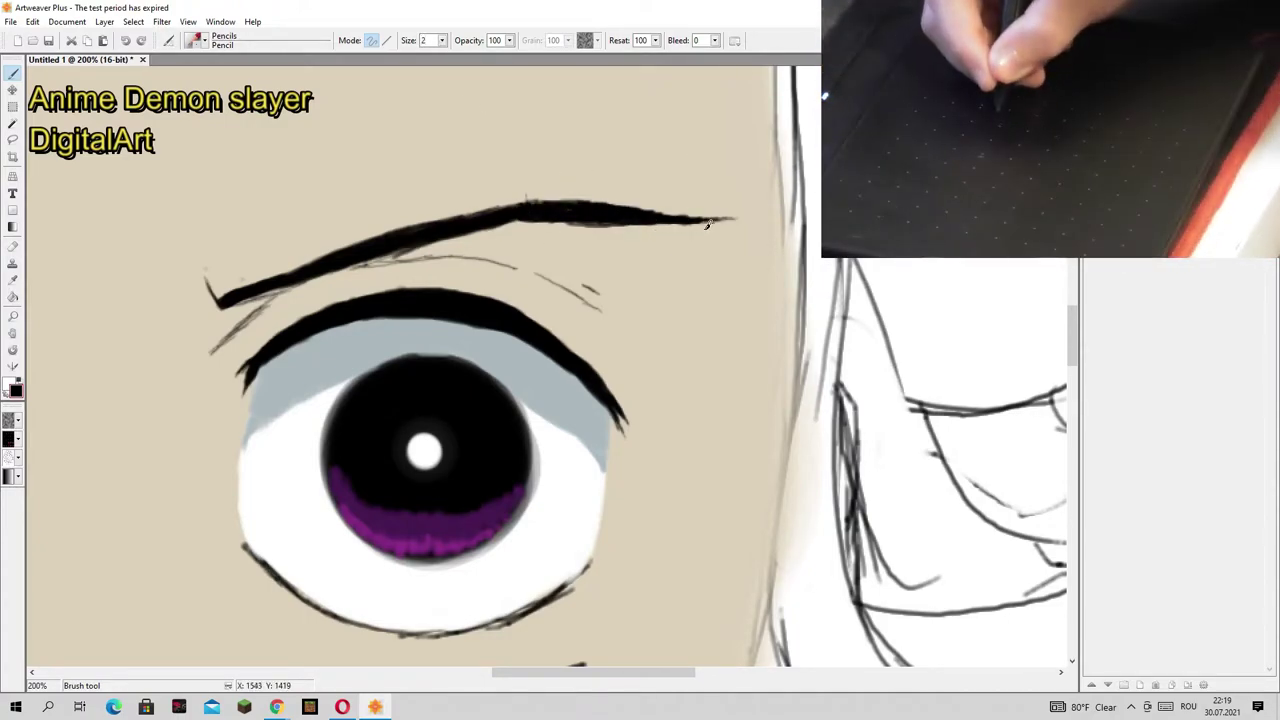
key(ctrl+minus)
key(ctrl+minus)
key(ctrl+minus)
key(ctrl+plus)
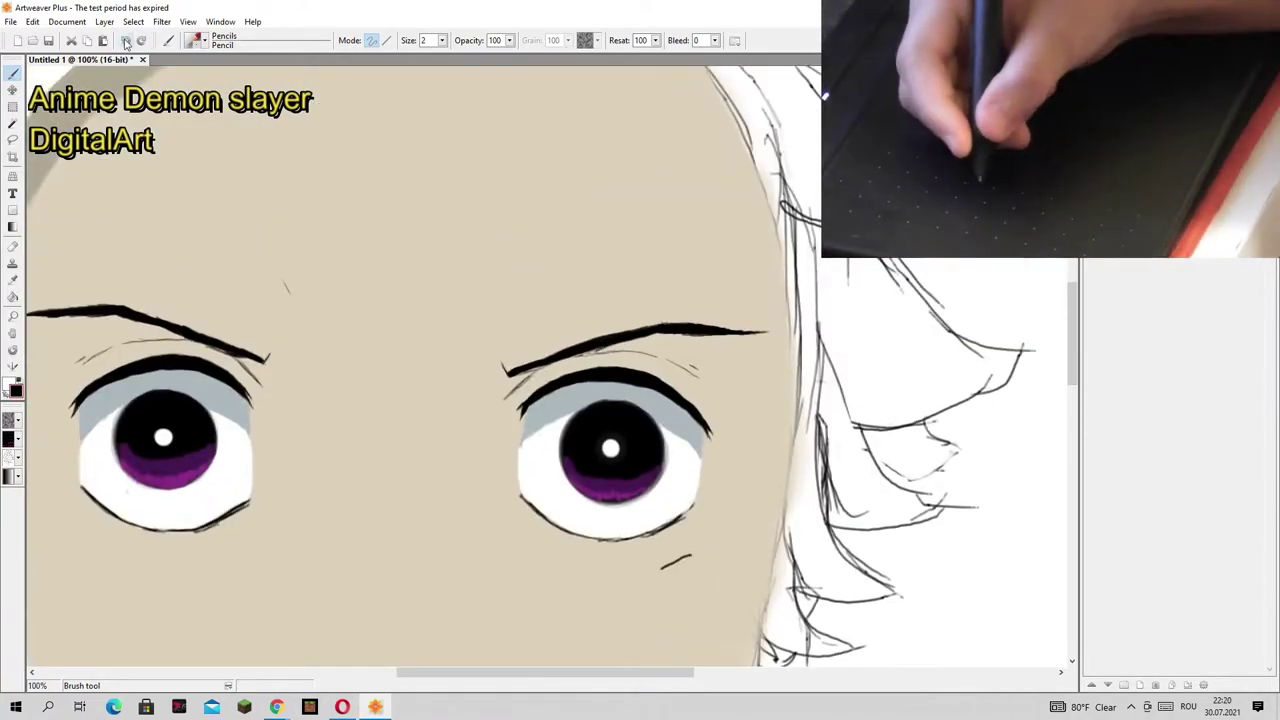
Step: Remove a stray stroke and draw two short frown creases between the eyebrows
click(126, 42)
drag(296, 319, 281, 290)
drag(500, 295, 487, 319)
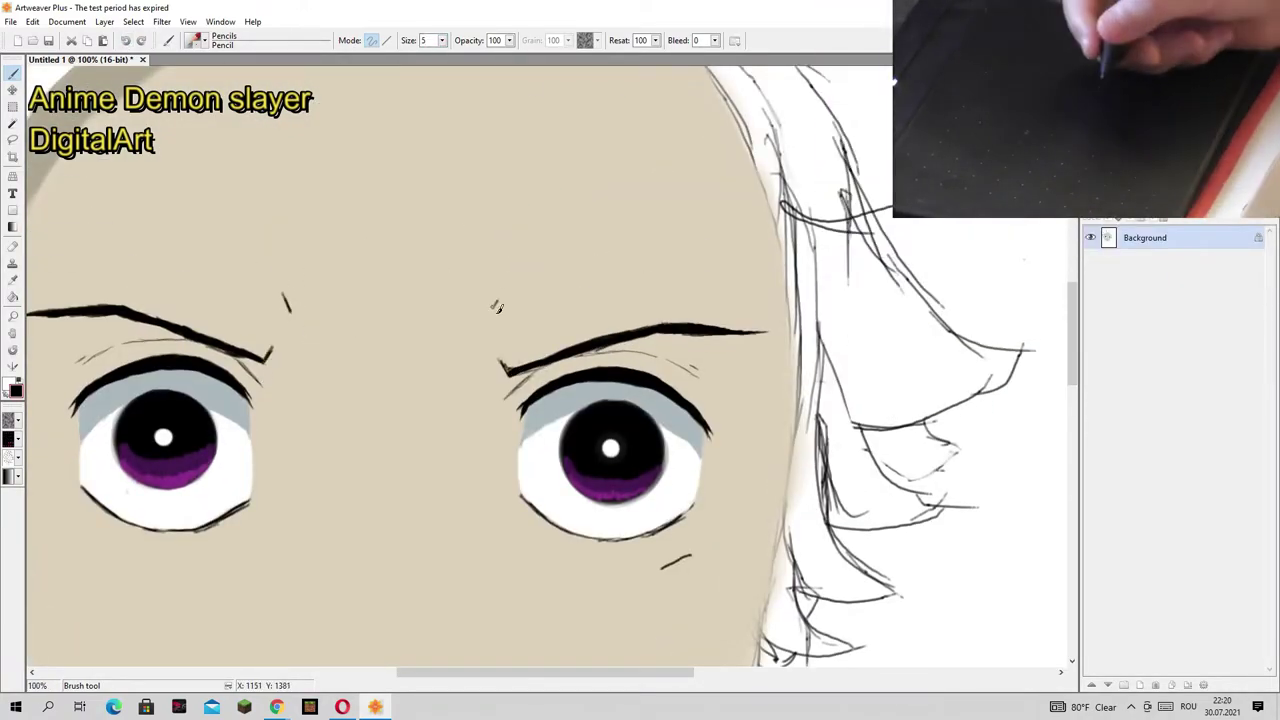
scroll(307, 304, down, 3)
Step: Sample the skin colour and switch to the plain Pencil brush preset with a new size
key(i)
key(b)
click(212, 40)
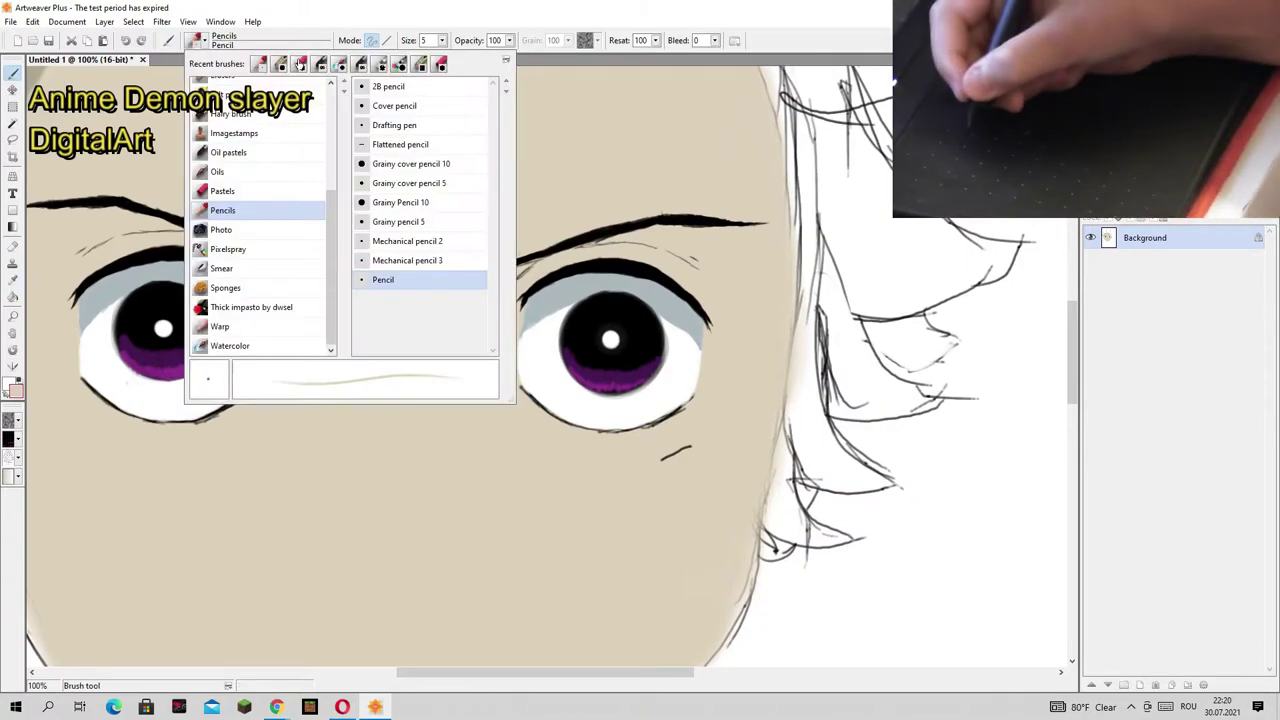
click(400, 277)
scroll(308, 190, up, 1)
scroll(308, 190, left, 2)
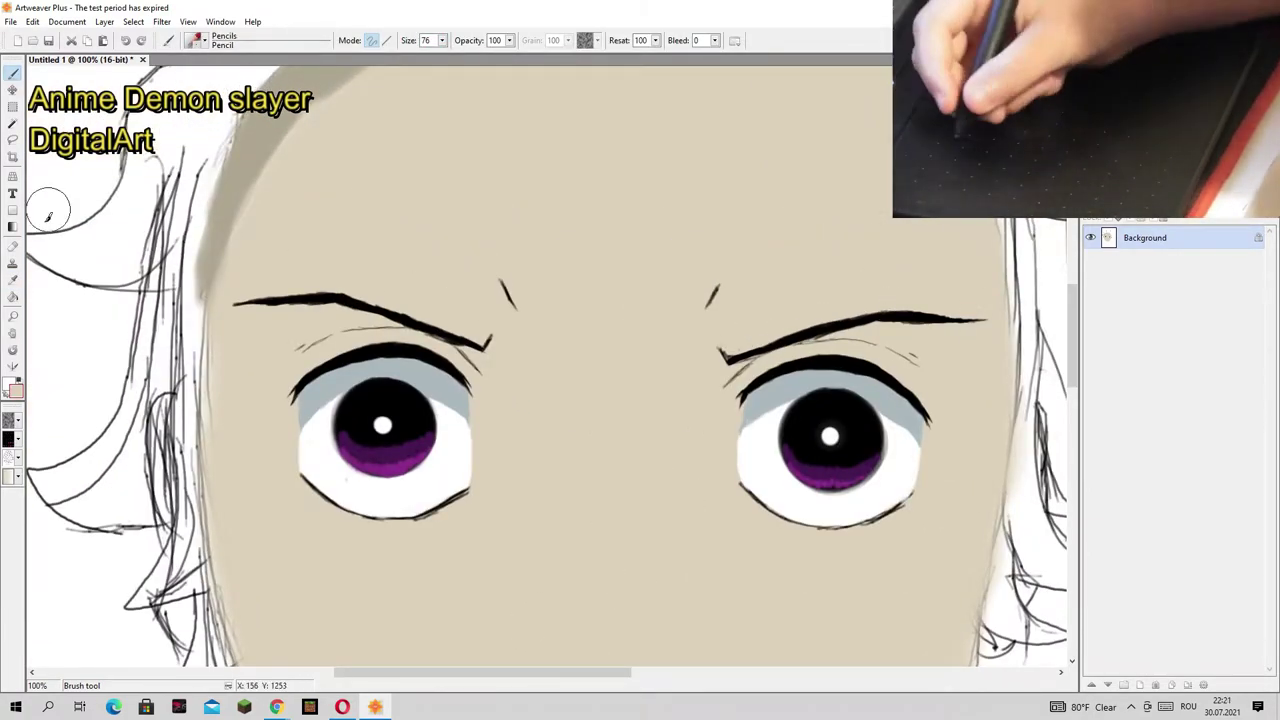
double_click(434, 41)
text(5)
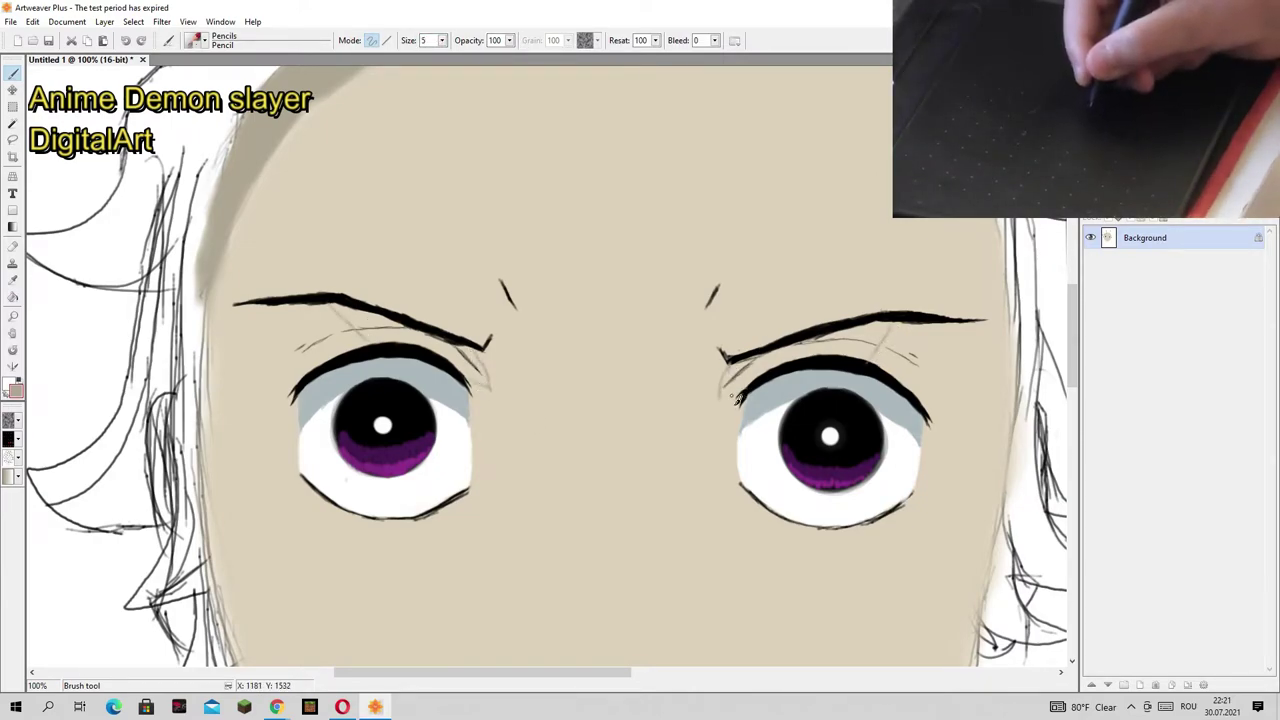
click(441, 46)
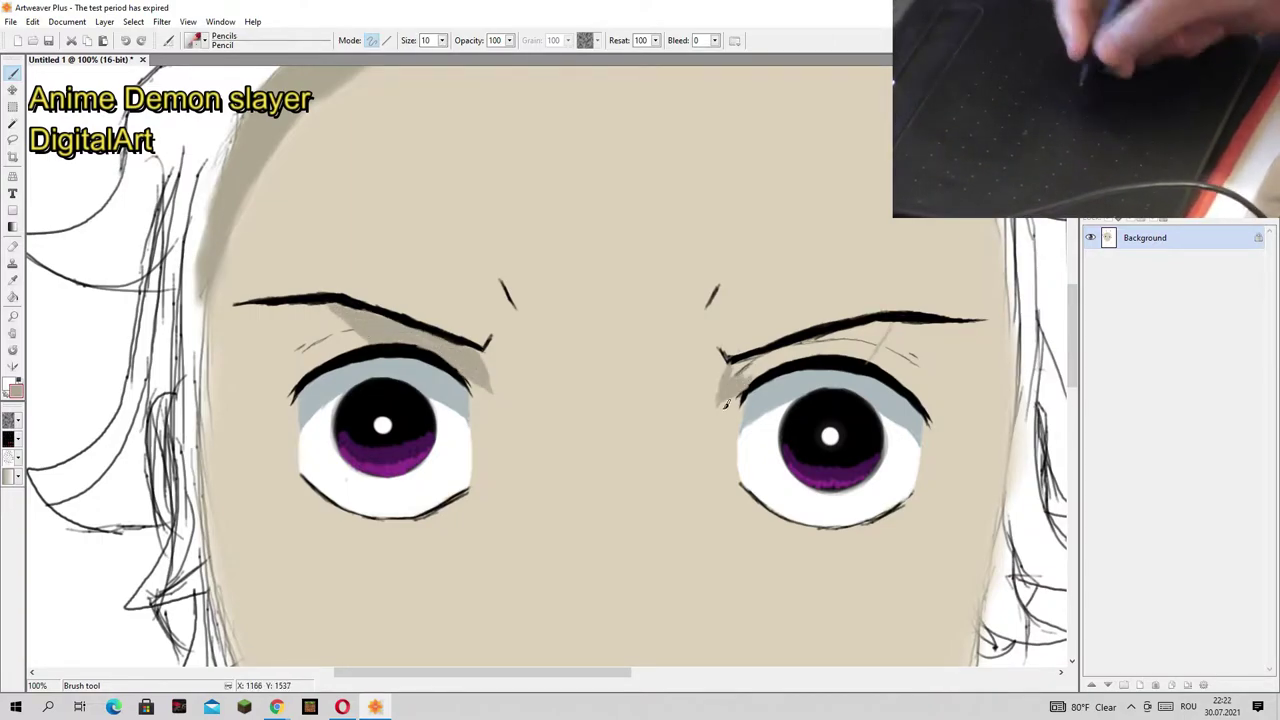
Step: Shade under the right eyebrow's inner end, then add a thin crease line at brush size 2
mouse_move(727, 403)
mouse_down()
mouse_move(780, 360)
mouse_move(830, 348)
mouse_up()
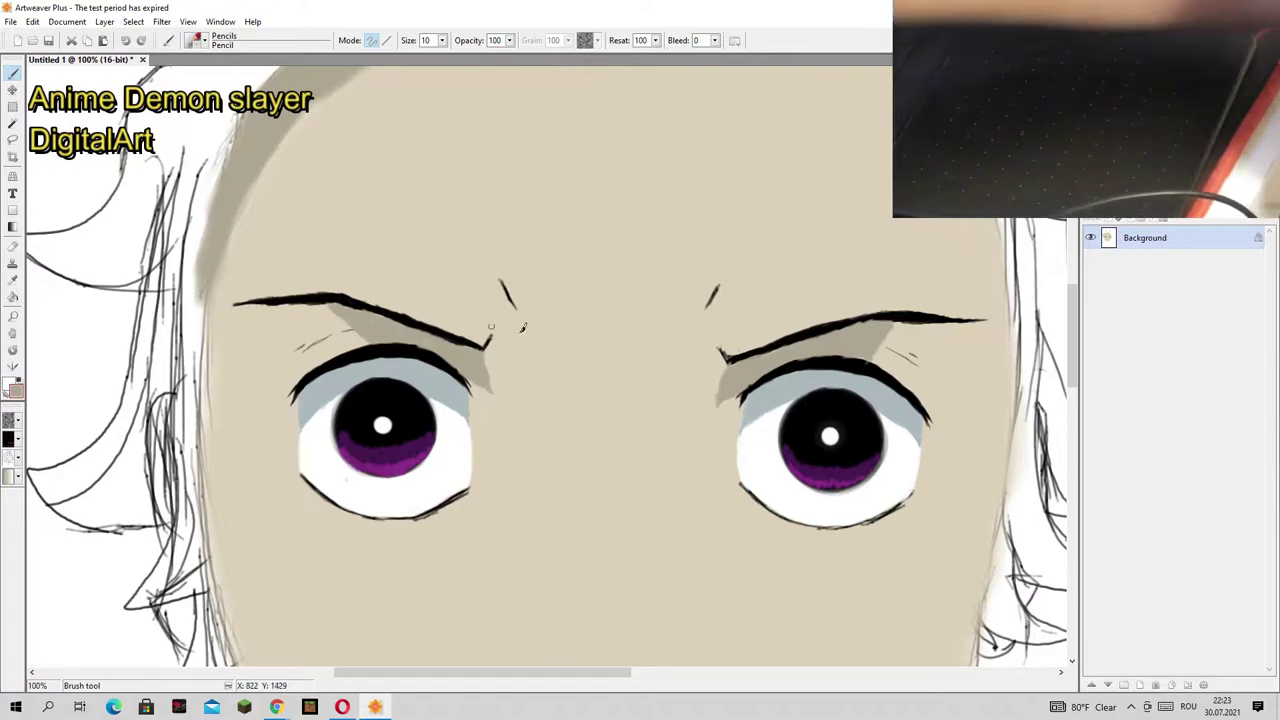
double_click(430, 40)
key(BackSpace)
text(2)
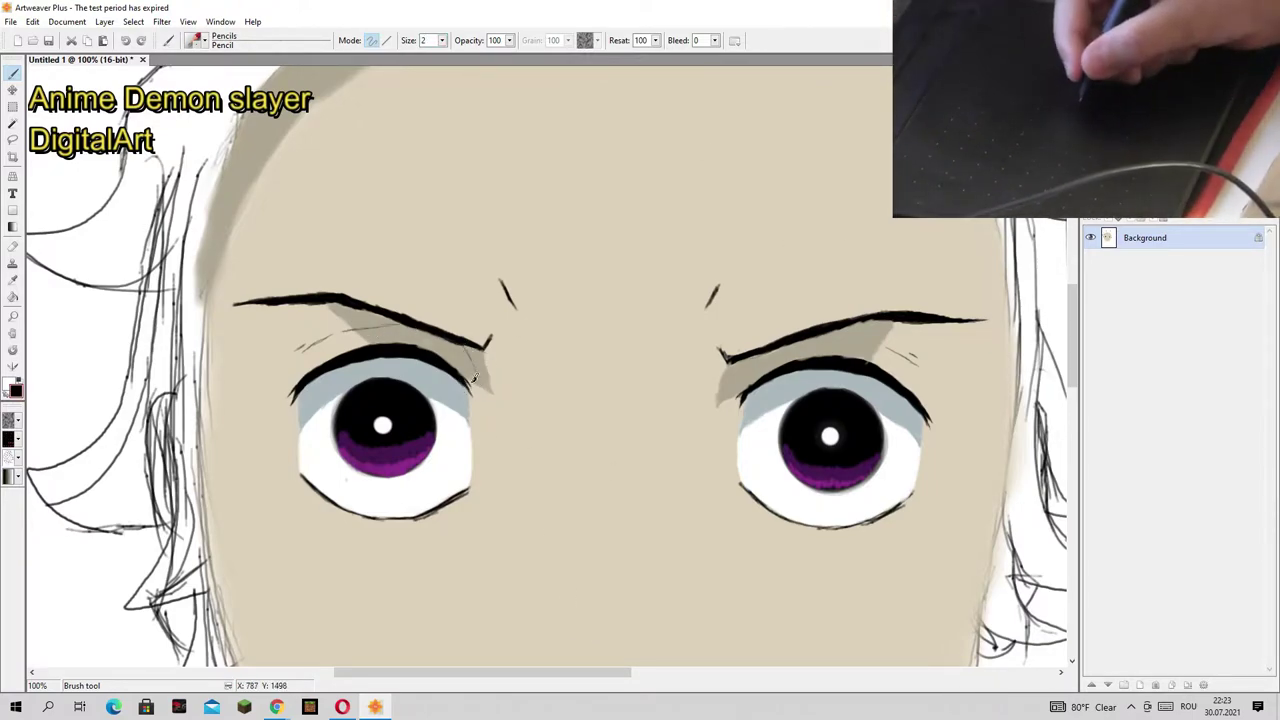
drag(866, 340, 840, 325)
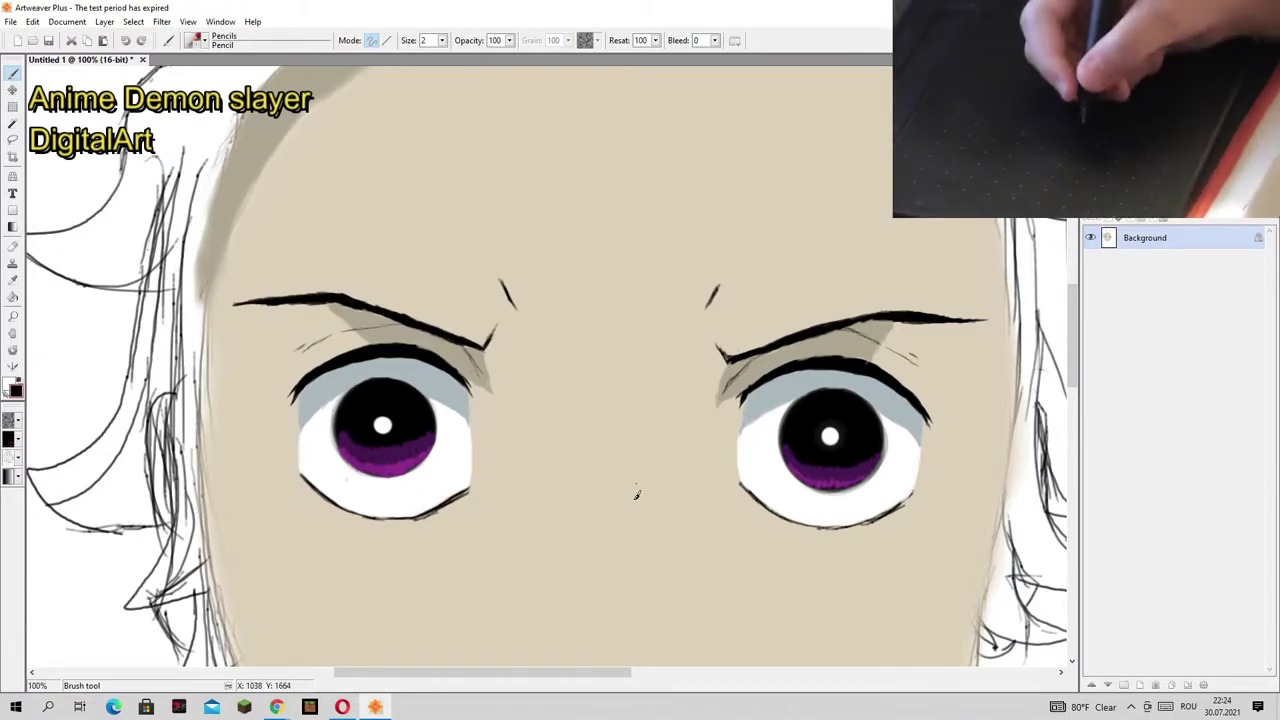
Step: Sample a light face shade and hatch a small shadow onto the side of the nose
mouse_move(1072, 348)
mouse_down()
mouse_move(1072, 403)
mouse_move(1072, 382)
mouse_up()
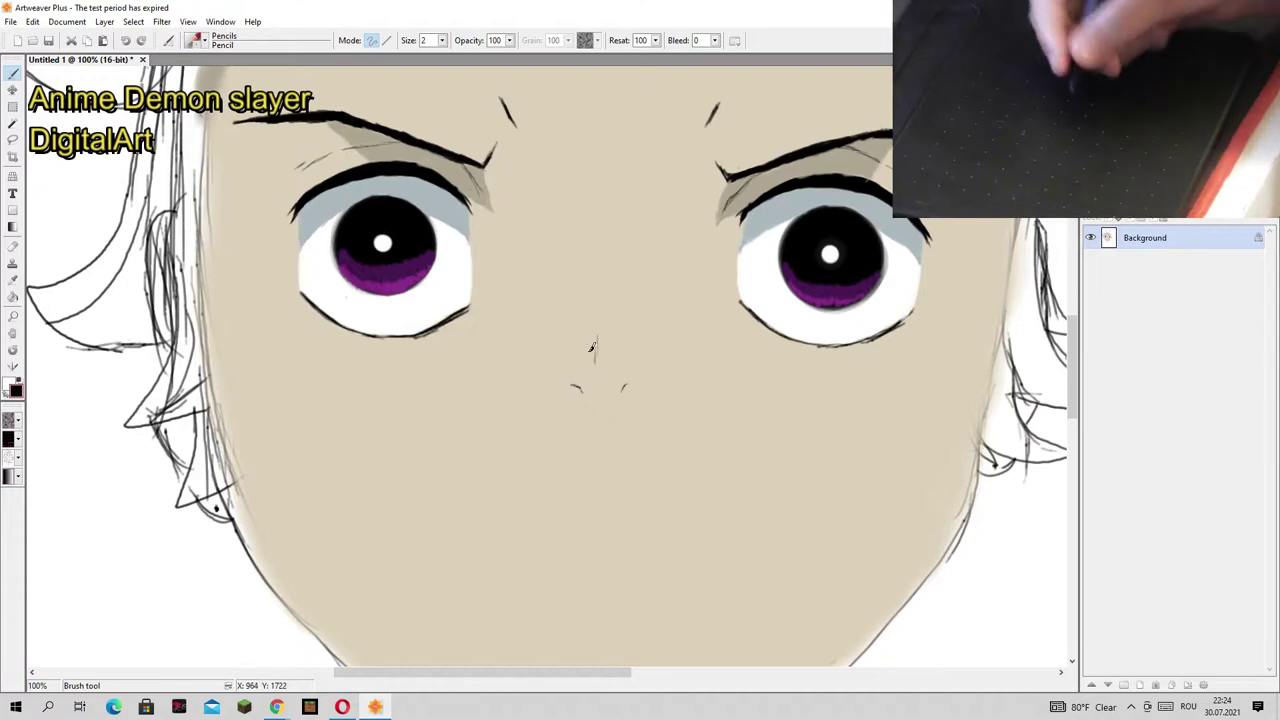
alt+click(592, 347)
mouse_move(584, 340)
mouse_down()
mouse_move(592, 358)
mouse_move(588, 342)
mouse_up()
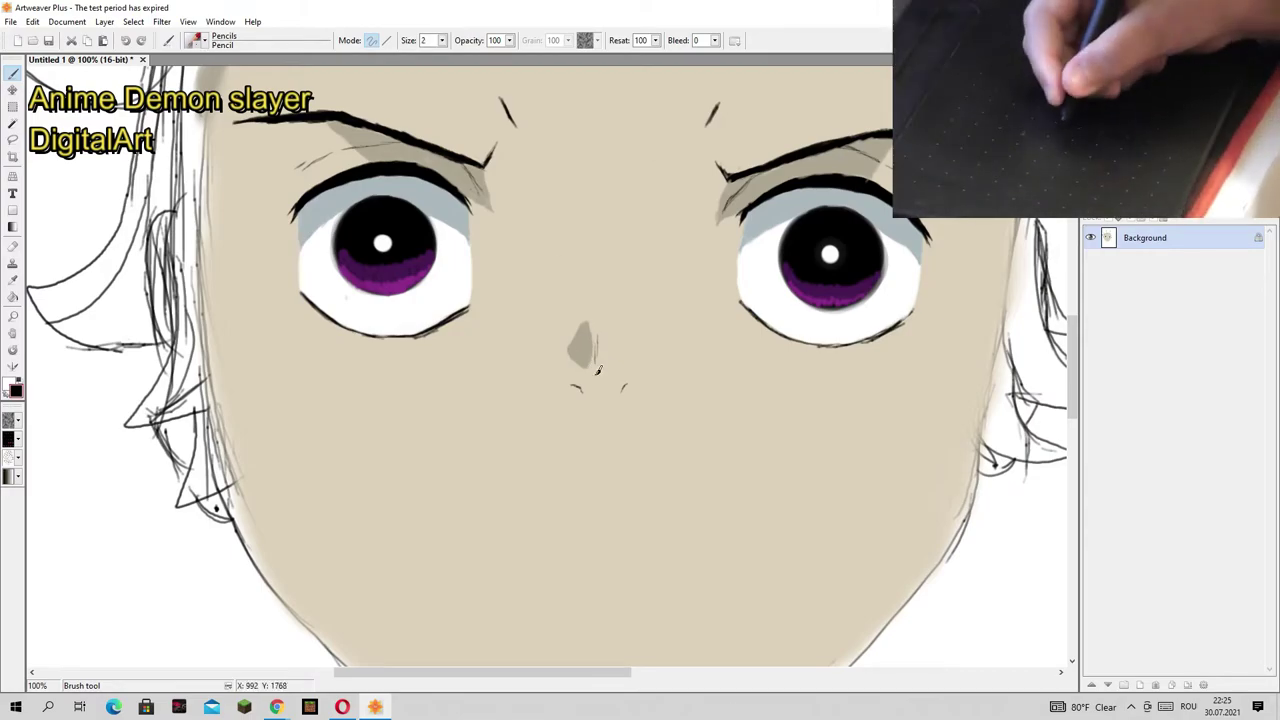
drag(598, 370, 594, 338)
scroll(1066, 345, up, 1)
Step: Draw the downturned mouth line below the nose and thicken both its ends
scroll(1068, 372, down, 5)
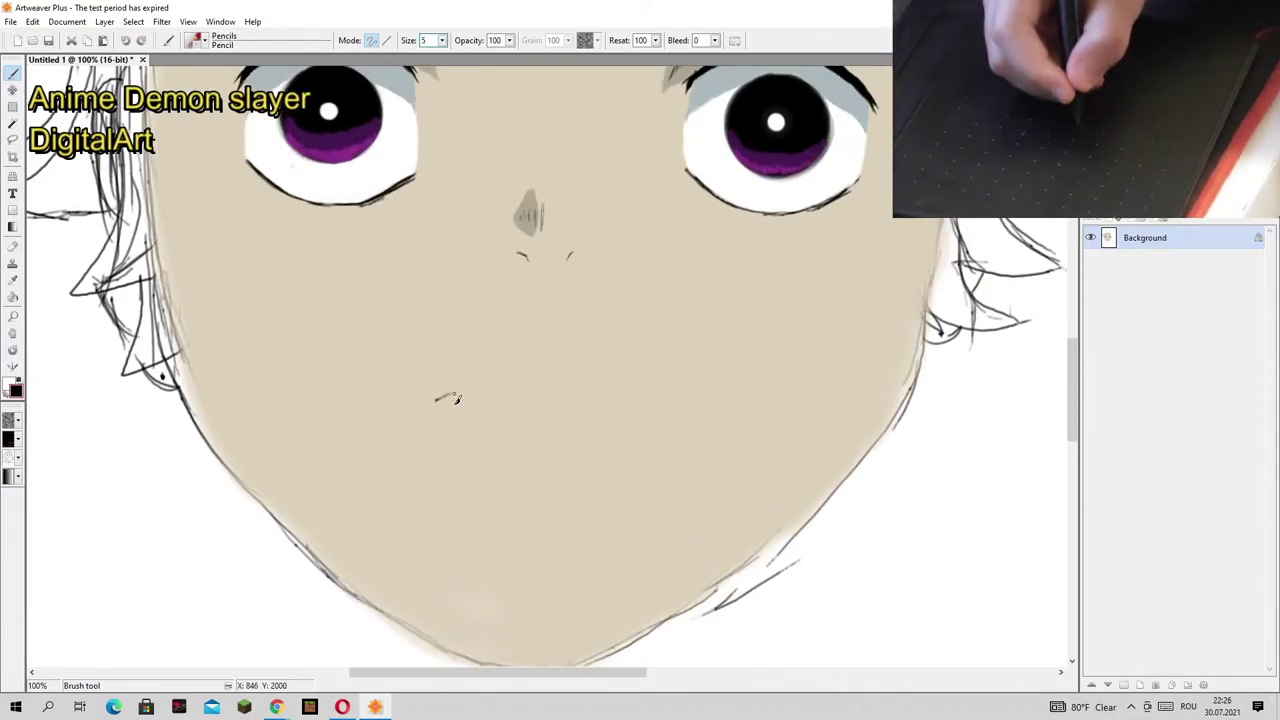
drag(455, 398, 612, 406)
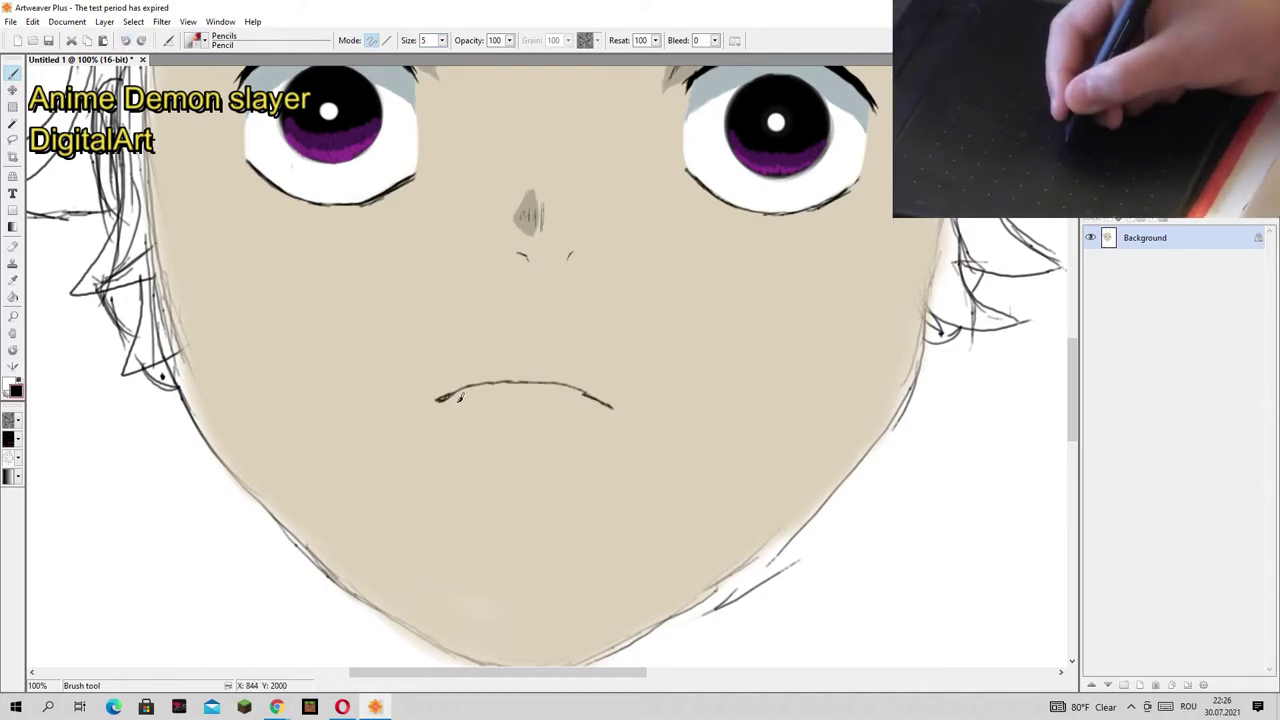
mouse_move(460, 397)
mouse_down()
mouse_move(440, 398)
mouse_move(479, 393)
mouse_up()
drag(578, 394, 612, 407)
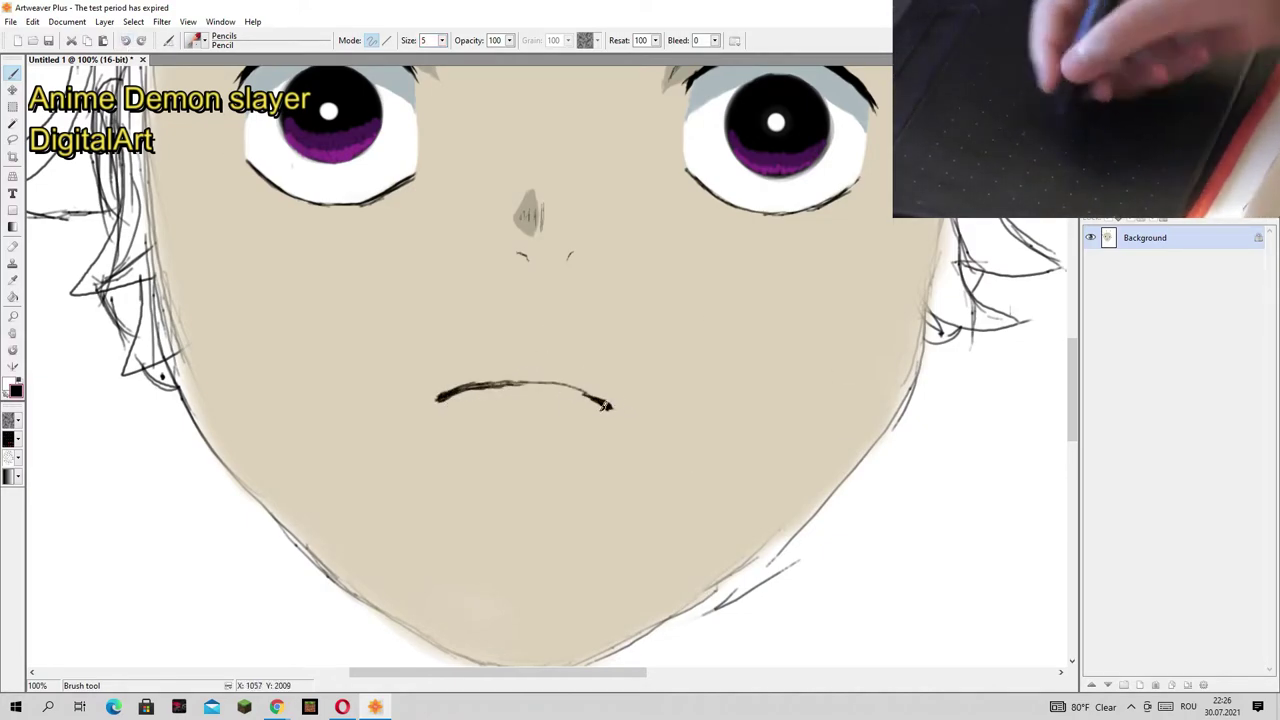
Step: Sketch the lower lip under the mouth, undo it once, then resize the brush and zoom out to the face
scroll(502, 408, down, 2)
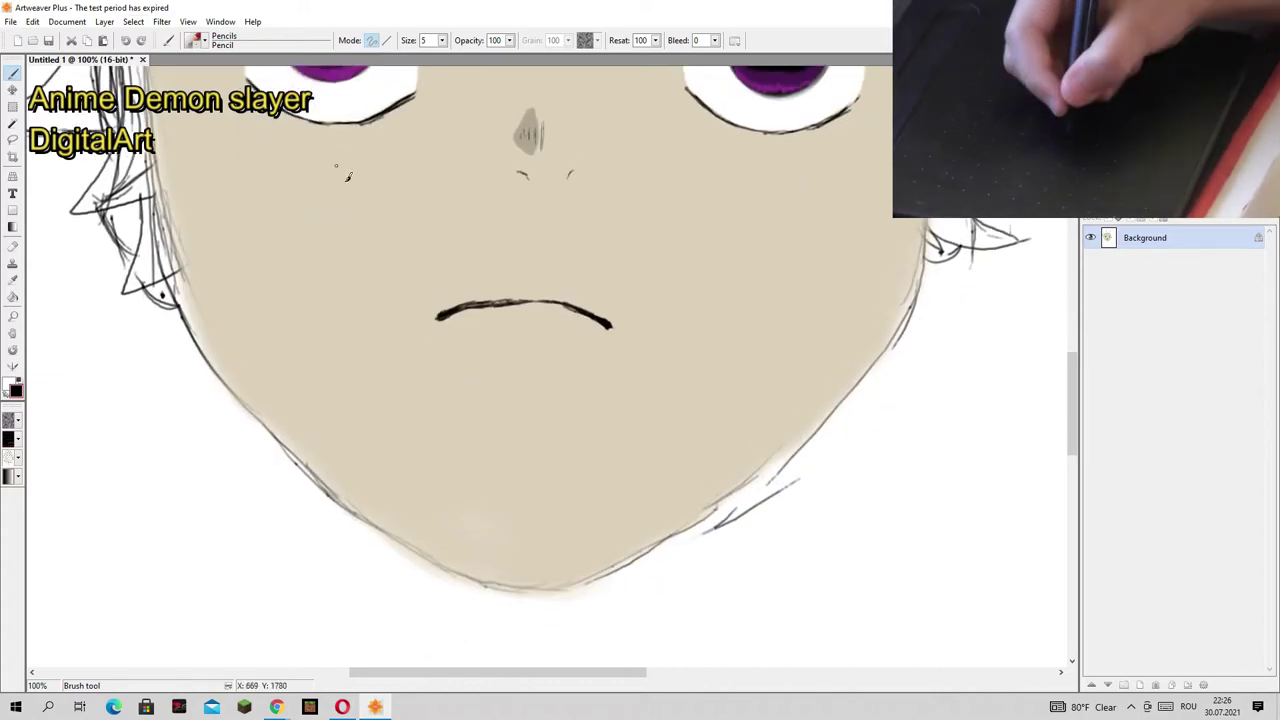
mouse_move(521, 381)
mouse_down()
mouse_move(540, 396)
mouse_move(487, 397)
mouse_up()
click(126, 41)
scroll(1075, 400, up, 5)
scroll(1075, 367, down, 4)
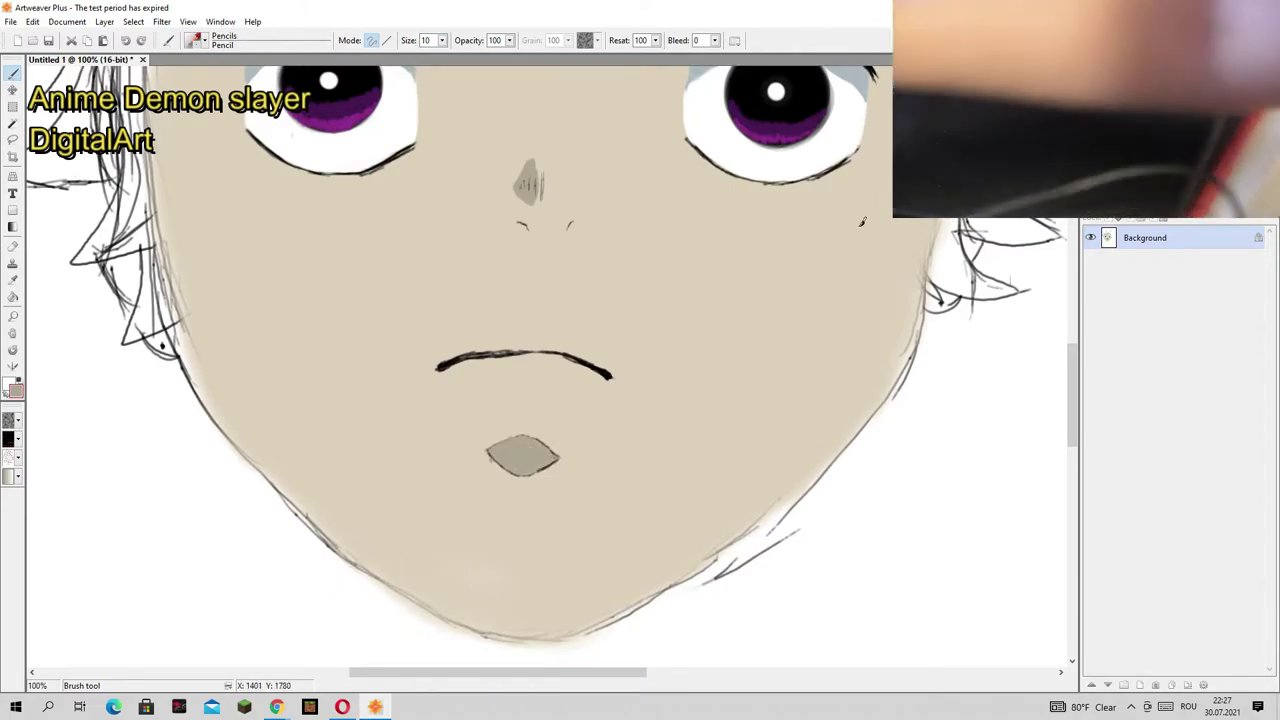
click(440, 41)
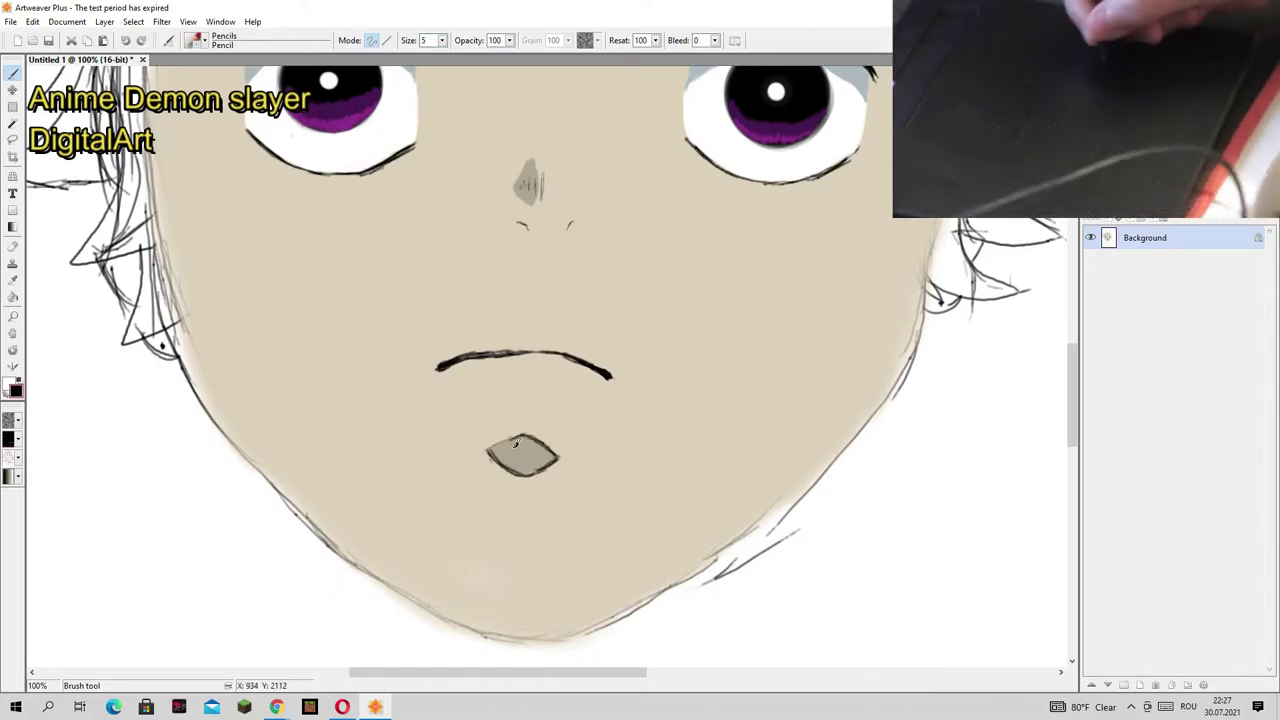
scroll(530, 479, up, 5)
scroll(530, 479, down, 5)
key(ctrl+minus)
key(ctrl+plus)
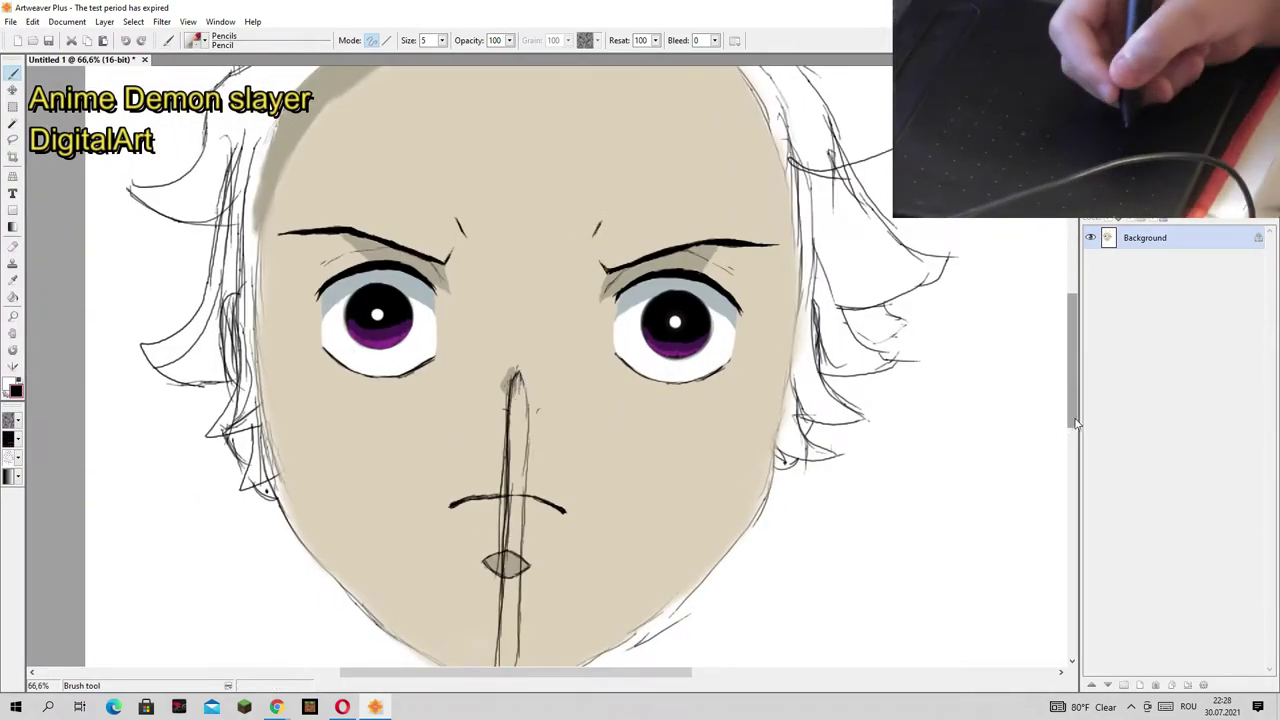
Step: Switch to light grey with a thicker brush and darken the sword blade's left edge
scroll(512, 480, down, 3)
scroll(511, 560, up, 2)
alt+click(504, 335)
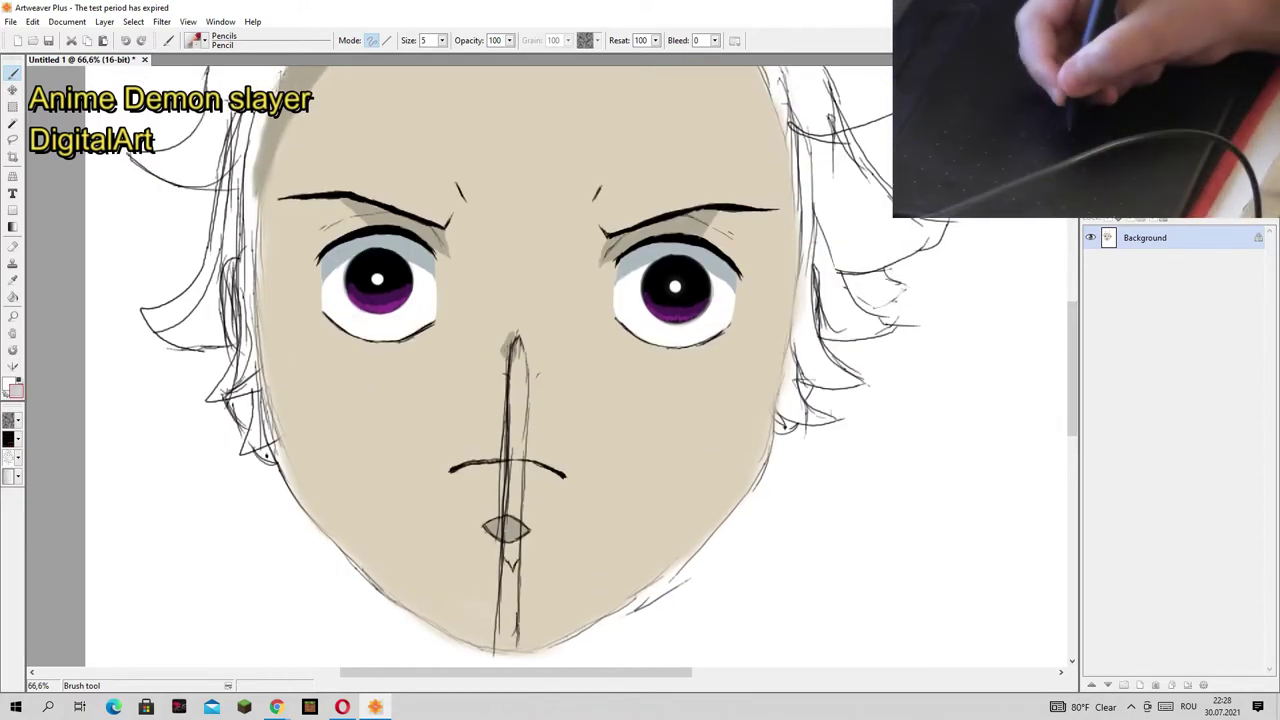
key(bracketright)
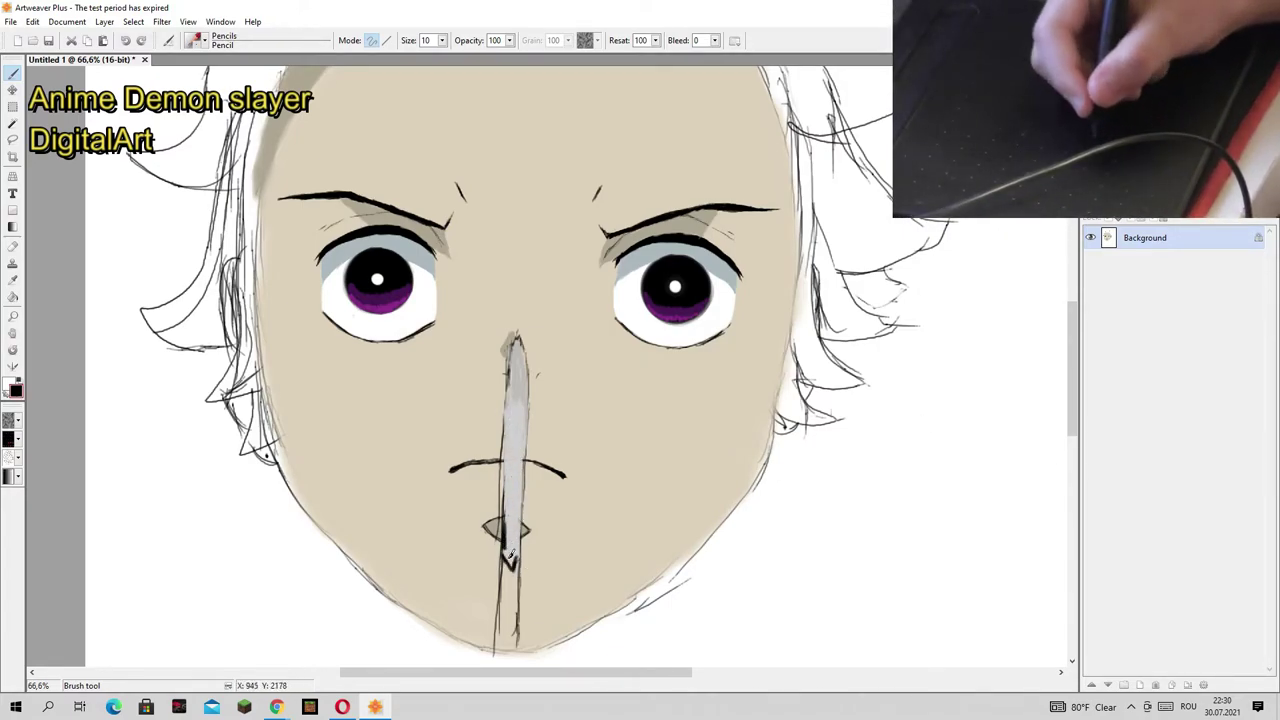
scroll(486, 481, down, 2)
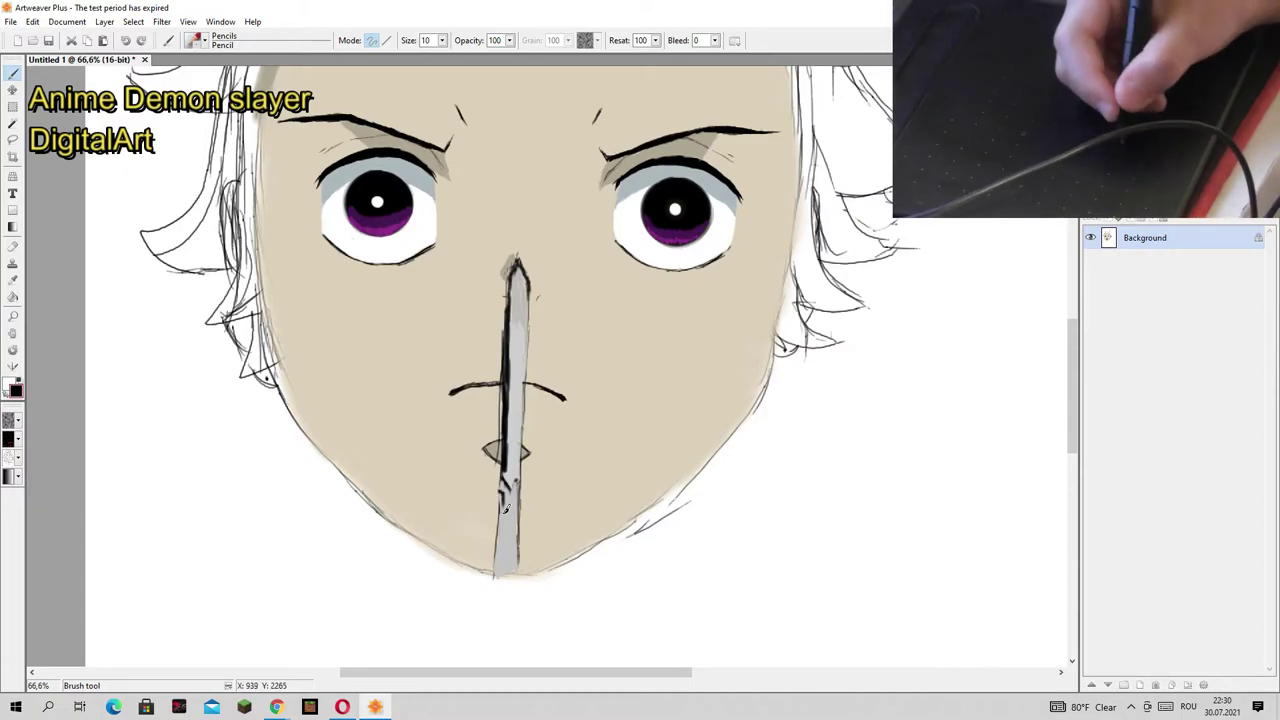
drag(505, 508, 498, 538)
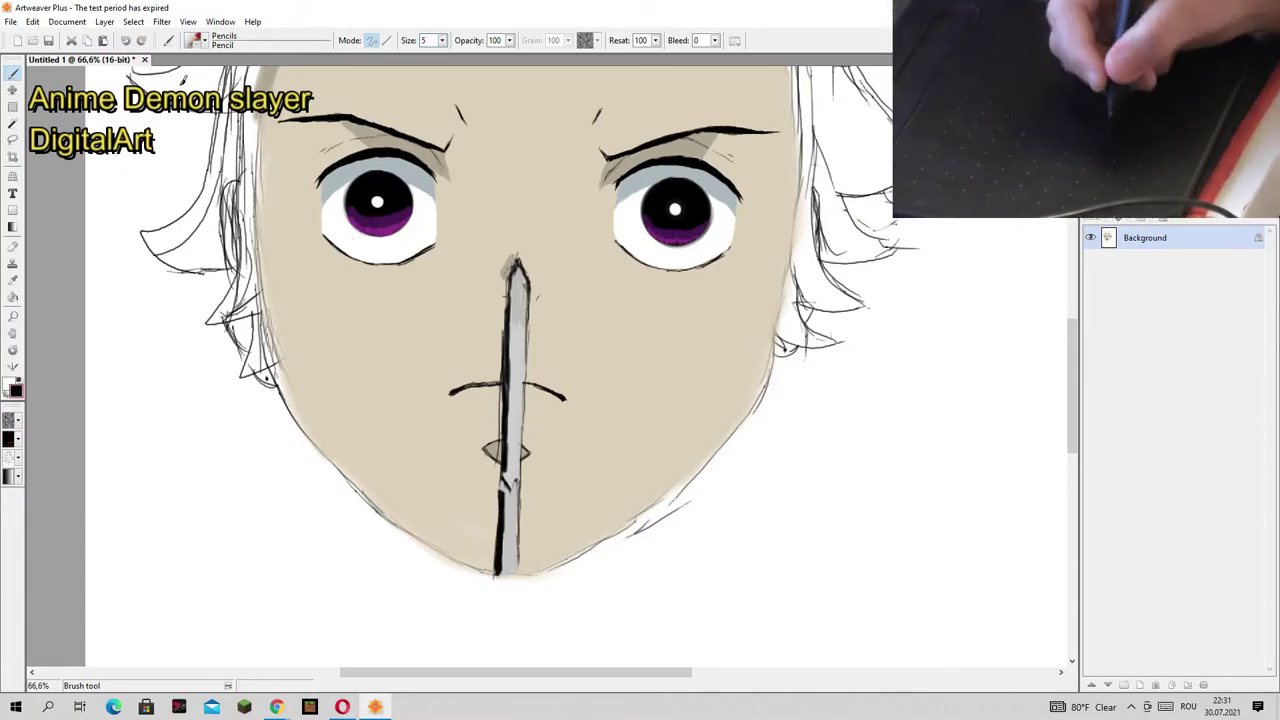
drag(1065, 400, 1065, 320)
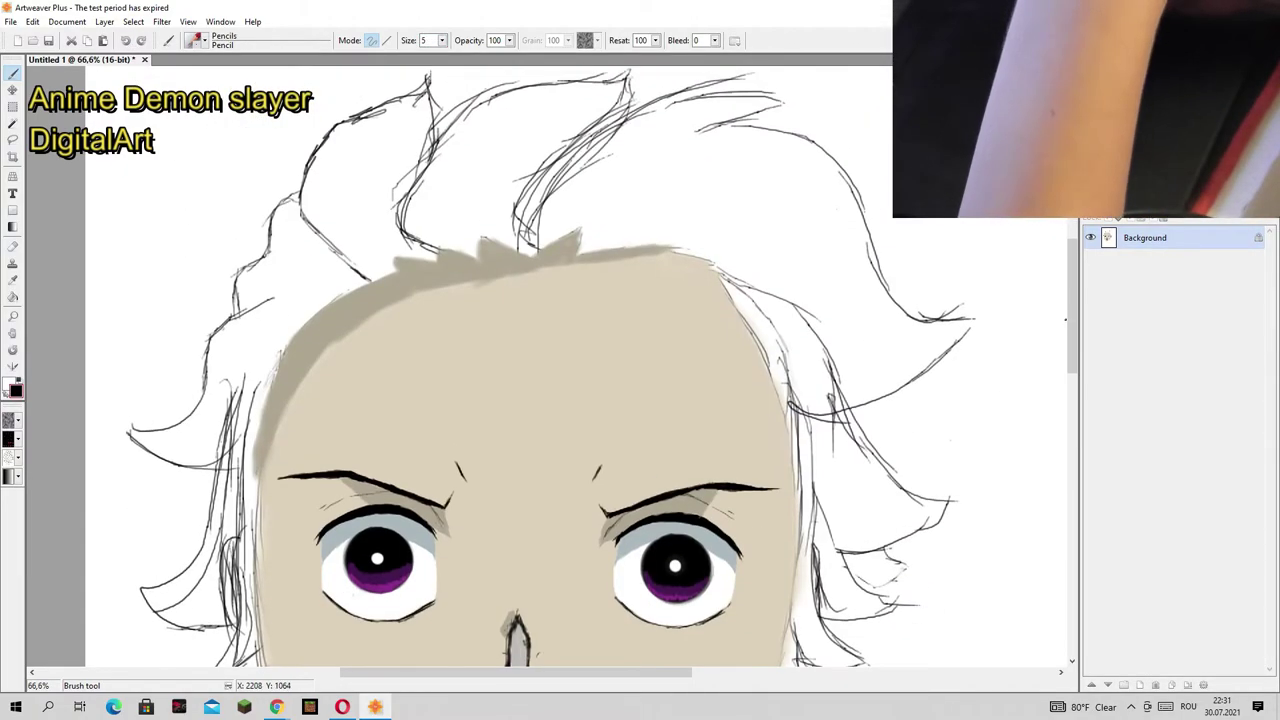
Step: Set brush size 50 and paint the left hair locks and hairline dark maroon
double_click(425, 40)
text(50)
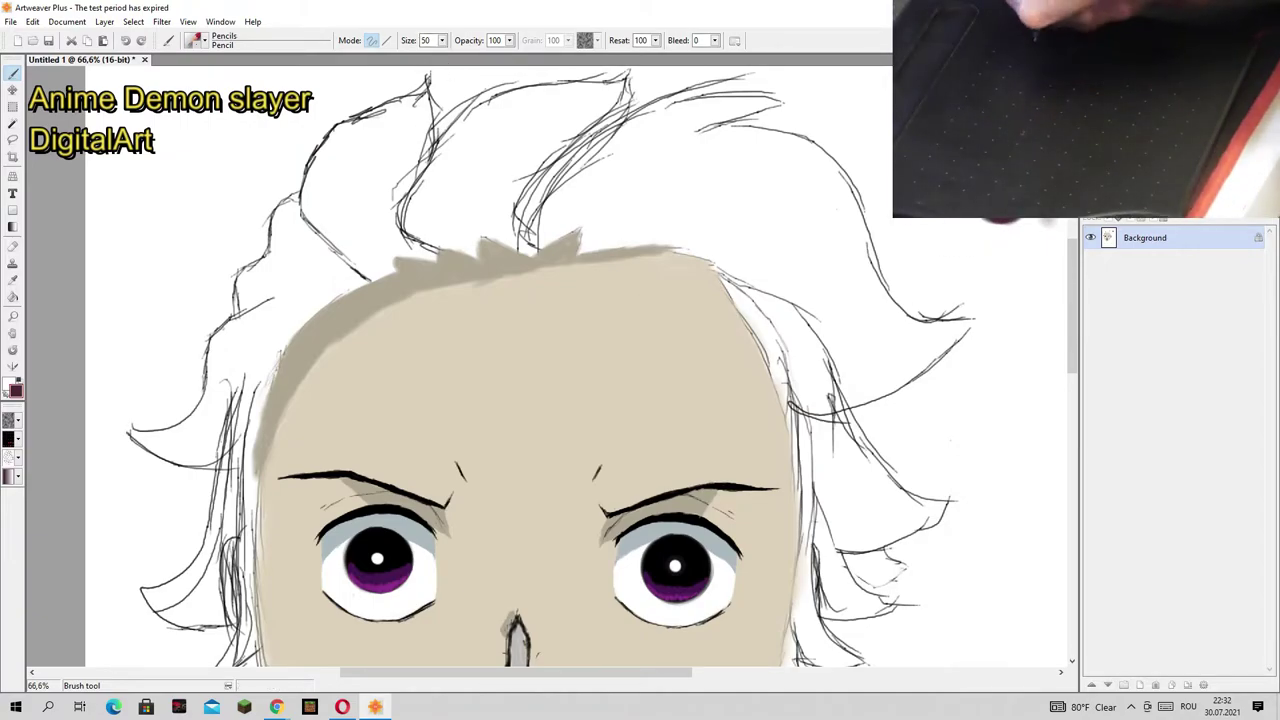
mouse_move(312, 162)
mouse_down()
mouse_move(383, 279)
mouse_move(430, 250)
mouse_move(425, 155)
mouse_move(385, 100)
mouse_move(400, 133)
mouse_move(385, 262)
mouse_move(285, 195)
mouse_move(245, 290)
mouse_move(368, 276)
mouse_move(220, 385)
mouse_up()
scroll(220, 385, down, 3)
mouse_move(225, 275)
mouse_down()
mouse_move(150, 350)
mouse_move(222, 348)
mouse_move(215, 410)
mouse_move(160, 520)
mouse_move(200, 540)
mouse_move(204, 370)
mouse_move(245, 500)
mouse_move(235, 595)
mouse_move(255, 590)
mouse_up()
scroll(255, 590, down, 5)
drag(240, 450, 257, 497)
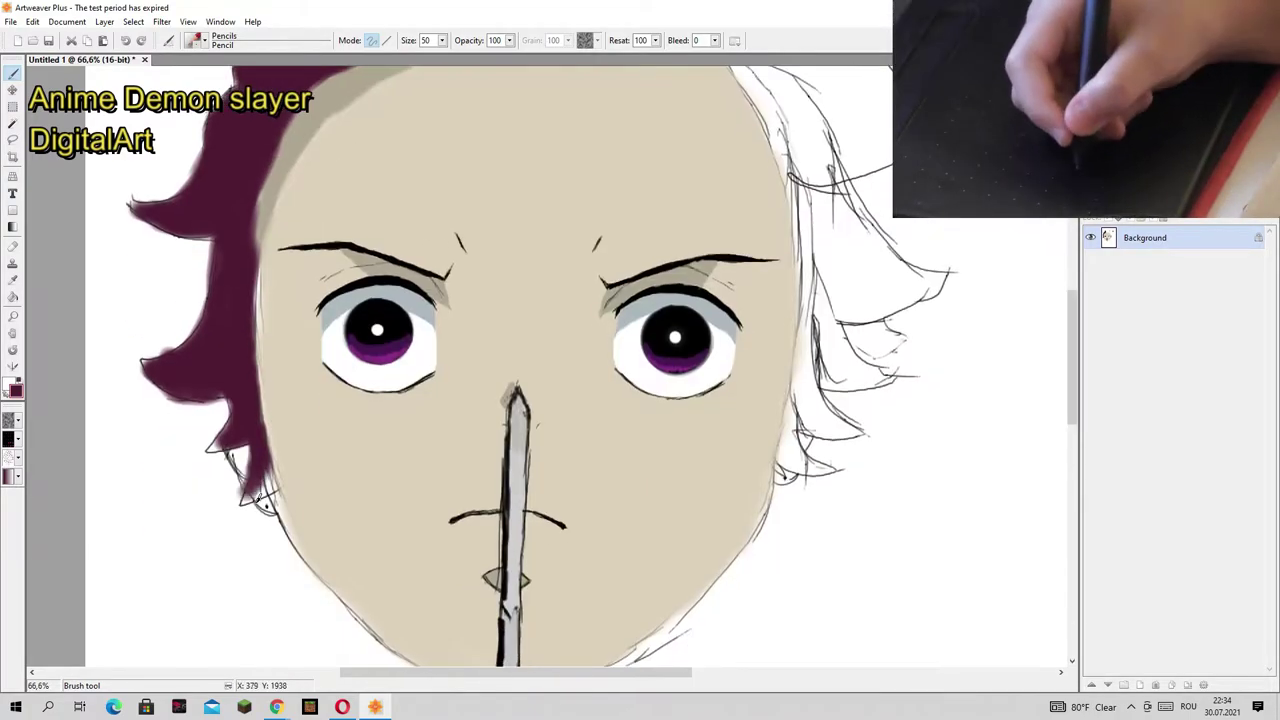
scroll(420, 340, up, 10)
mouse_move(425, 345)
mouse_down()
mouse_move(555, 345)
mouse_move(740, 370)
mouse_move(792, 505)
mouse_up()
Step: Fill the top hair lock and right hair mass with maroon, undoing a stray stroke
mouse_move(420, 335)
mouse_down()
mouse_move(440, 215)
mouse_move(525, 335)
mouse_move(625, 195)
mouse_up()
drag(550, 320, 780, 205)
mouse_move(665, 240)
mouse_down()
mouse_move(870, 350)
mouse_move(970, 425)
mouse_up()
mouse_move(970, 425)
mouse_down()
mouse_move(845, 490)
mouse_move(965, 440)
mouse_up()
drag(840, 505, 940, 640)
scroll(850, 500, down, 7)
drag(950, 395, 846, 430)
drag(800, 280, 880, 550)
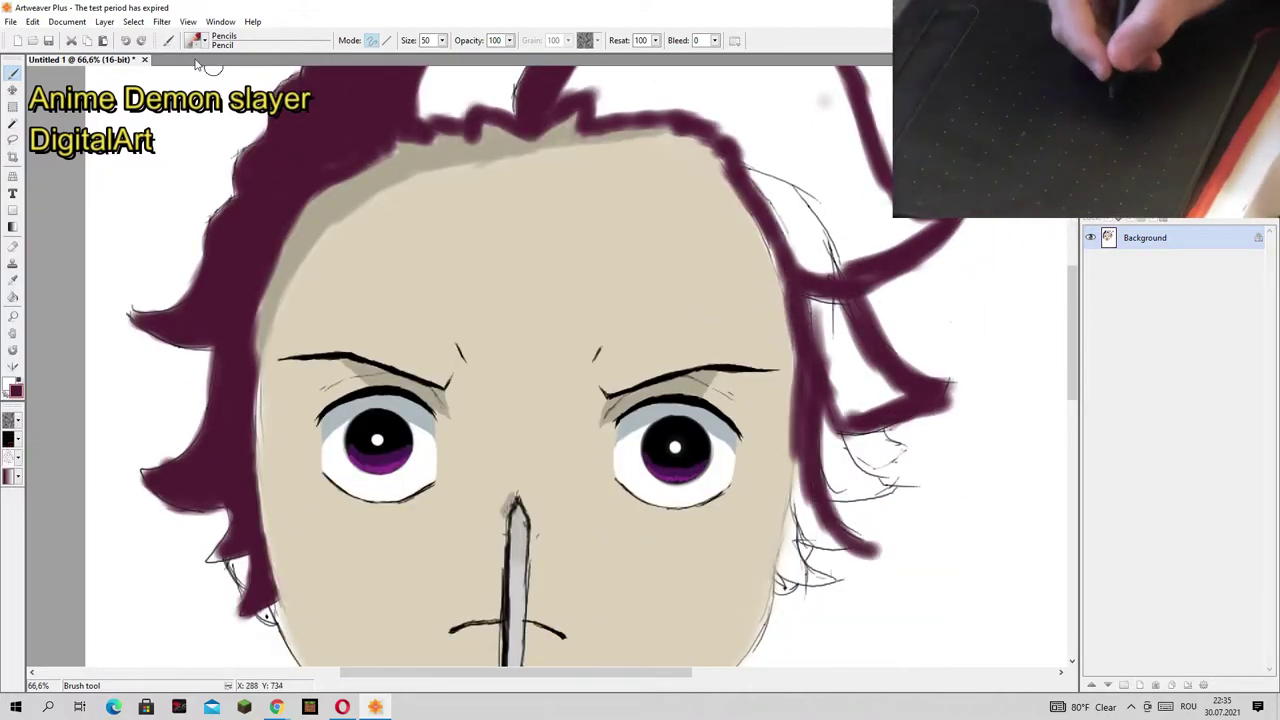
key(ctrl+z)
drag(850, 470, 795, 550)
drag(800, 460, 785, 585)
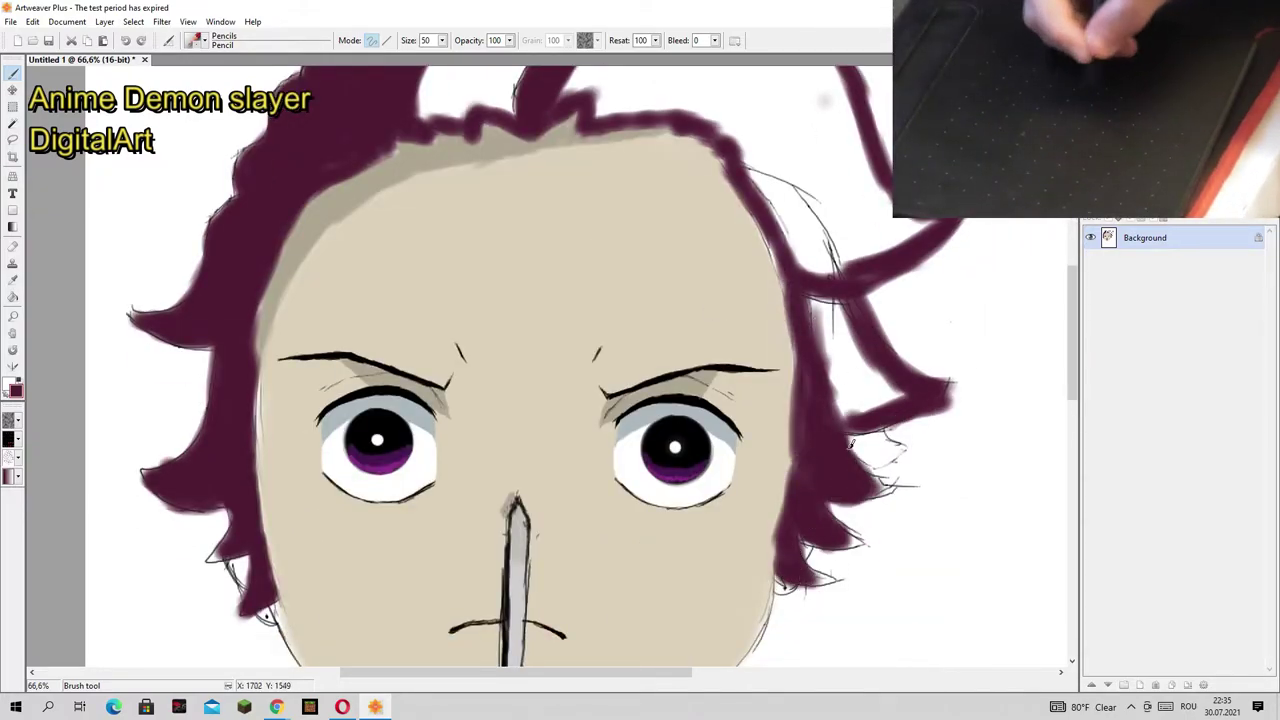
Step: Cover the remaining white gaps in the right and upper hair with maroon
drag(850, 300, 870, 470)
drag(905, 370, 800, 455)
scroll(851, 444, up, 5)
drag(900, 320, 860, 420)
drag(815, 325, 860, 475)
mouse_move(800, 295)
mouse_down()
mouse_move(800, 480)
mouse_move(840, 230)
mouse_move(720, 360)
mouse_up()
drag(790, 170, 735, 240)
mouse_move(700, 170)
mouse_down()
mouse_move(694, 235)
mouse_move(700, 155)
mouse_up()
drag(590, 140, 500, 240)
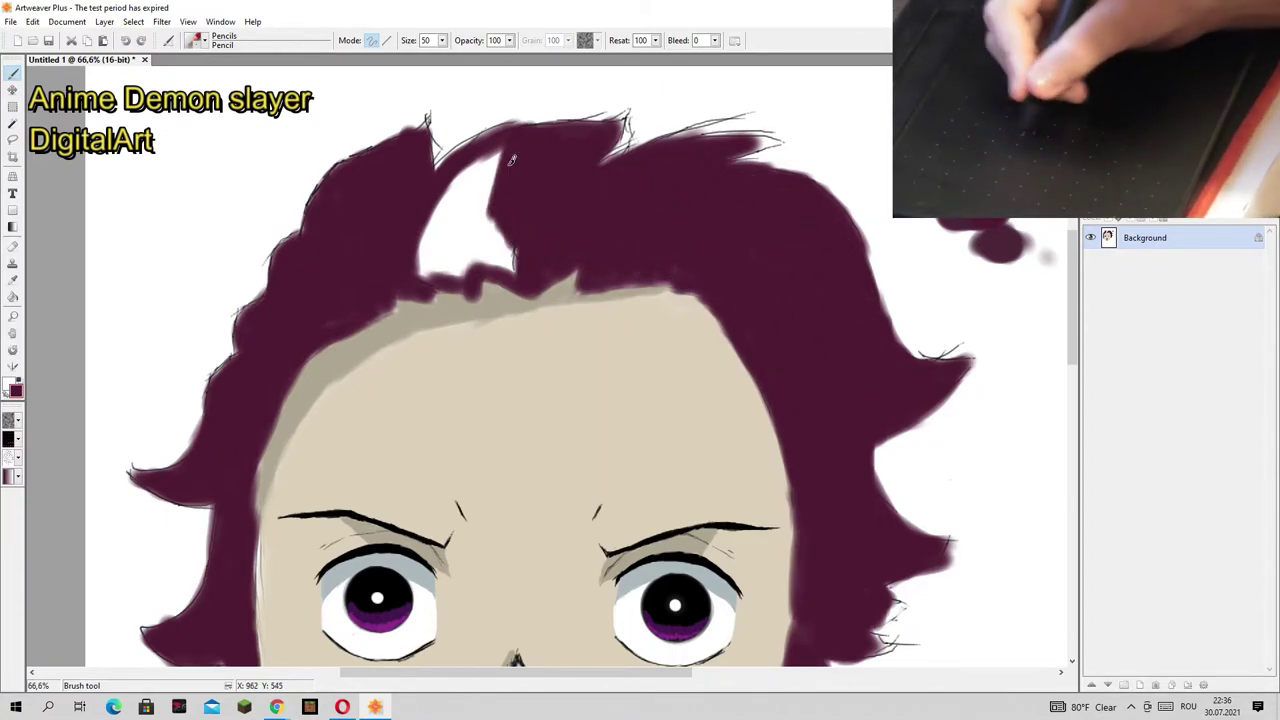
drag(500, 145, 430, 270)
drag(500, 220, 510, 280)
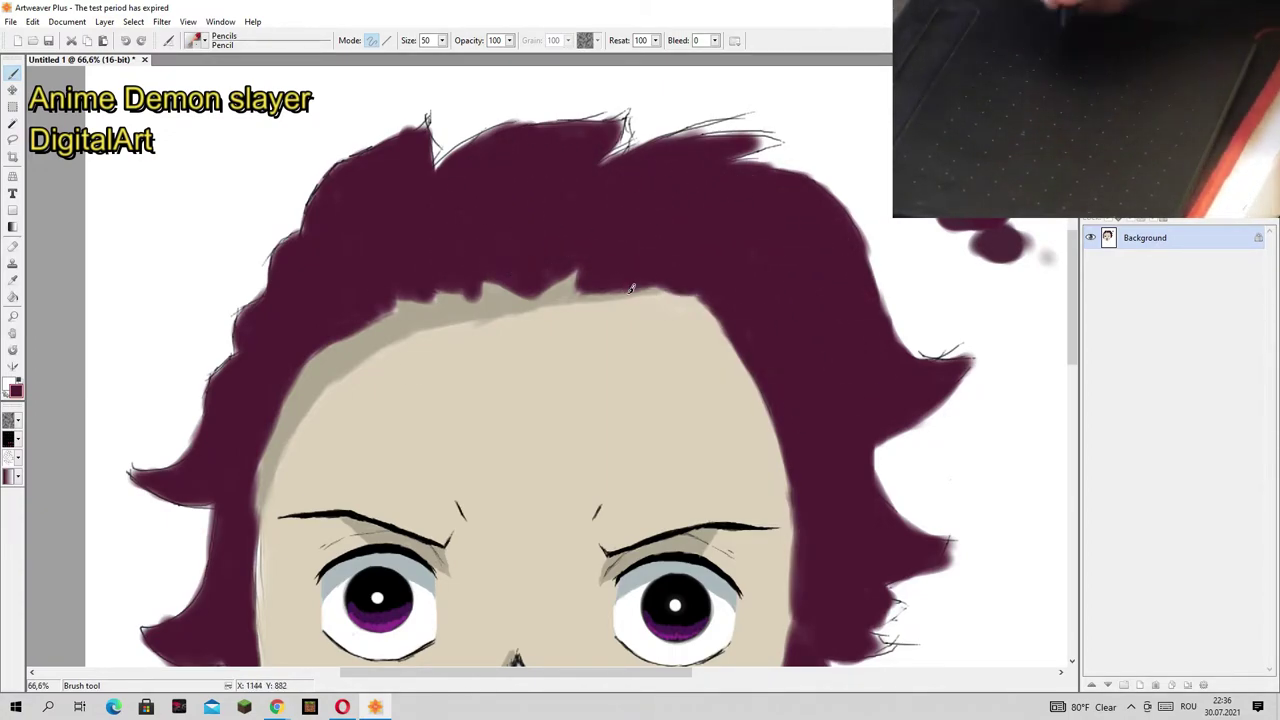
double_click(428, 40)
text(10)
Step: Fill the white notches at the top of the hair and touch up the right hair edge
drag(432, 143, 427, 118)
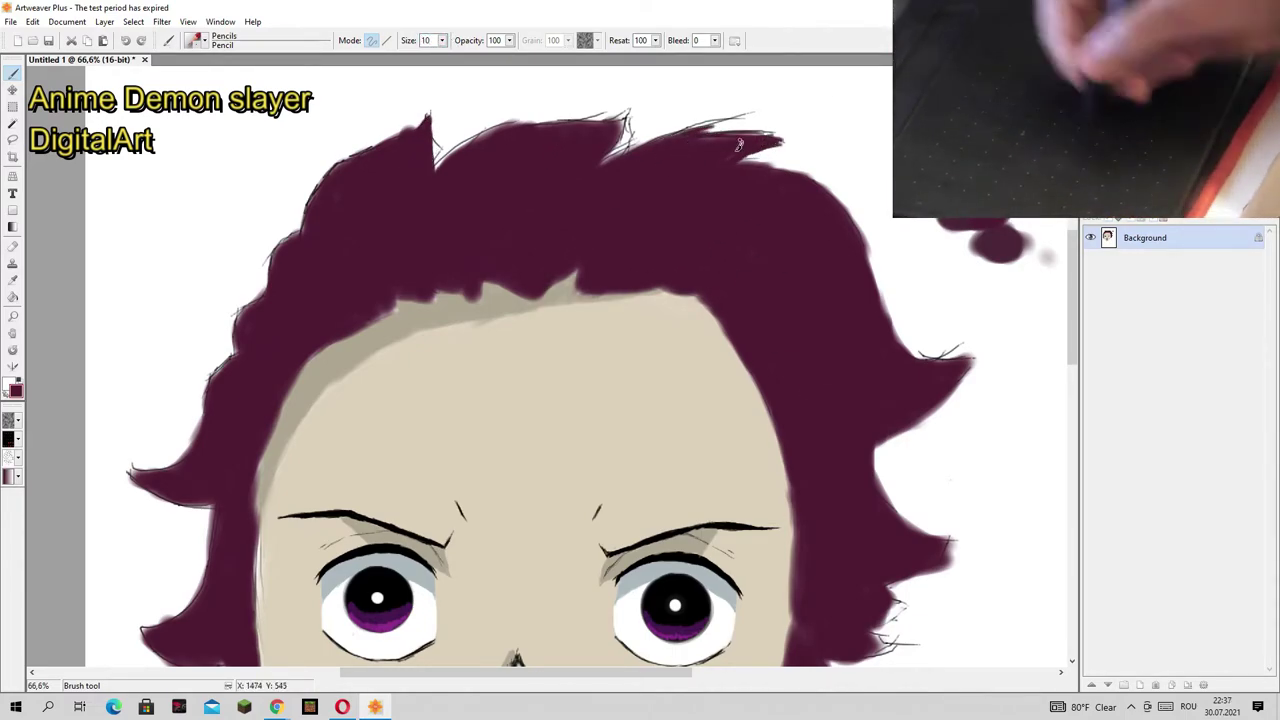
drag(615, 125, 620, 170)
scroll(648, 362, down, 5)
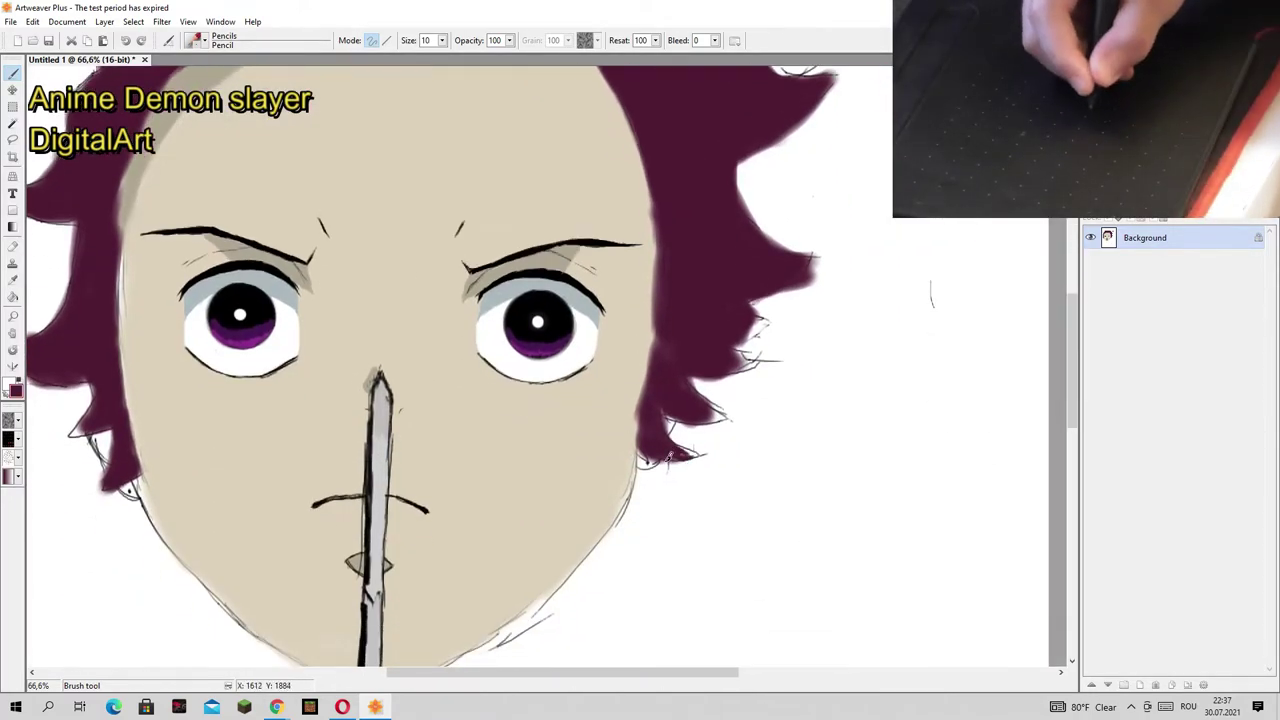
drag(748, 322, 772, 350)
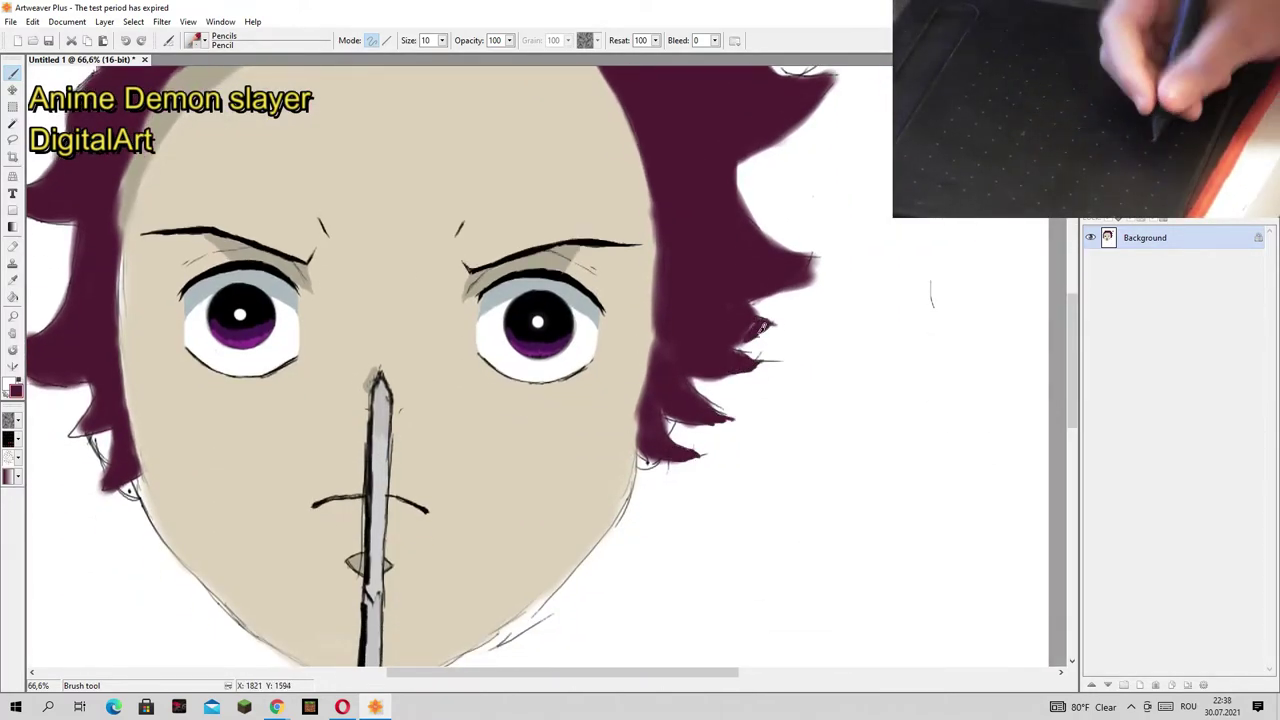
scroll(500, 400, left, 3)
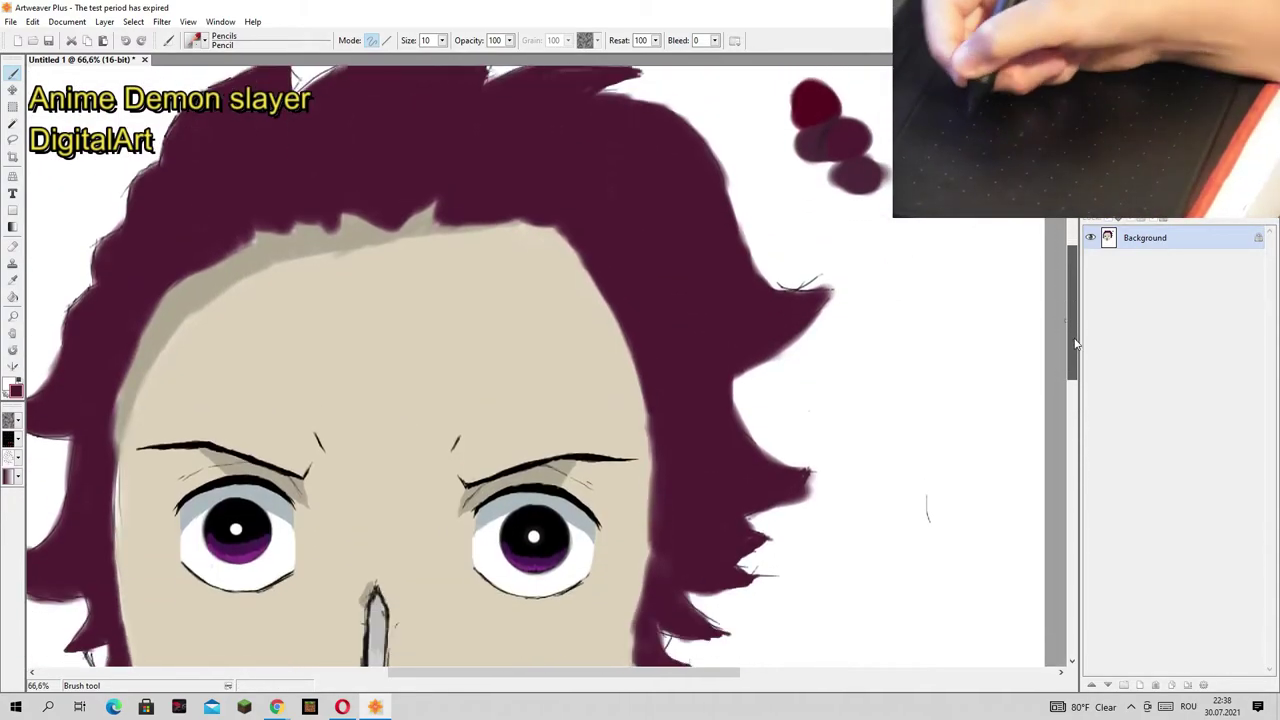
scroll(600, 360, up, 3)
scroll(600, 360, left, 3)
Step: Bring the brush size down to 76 with the Size slider
click(912, 210)
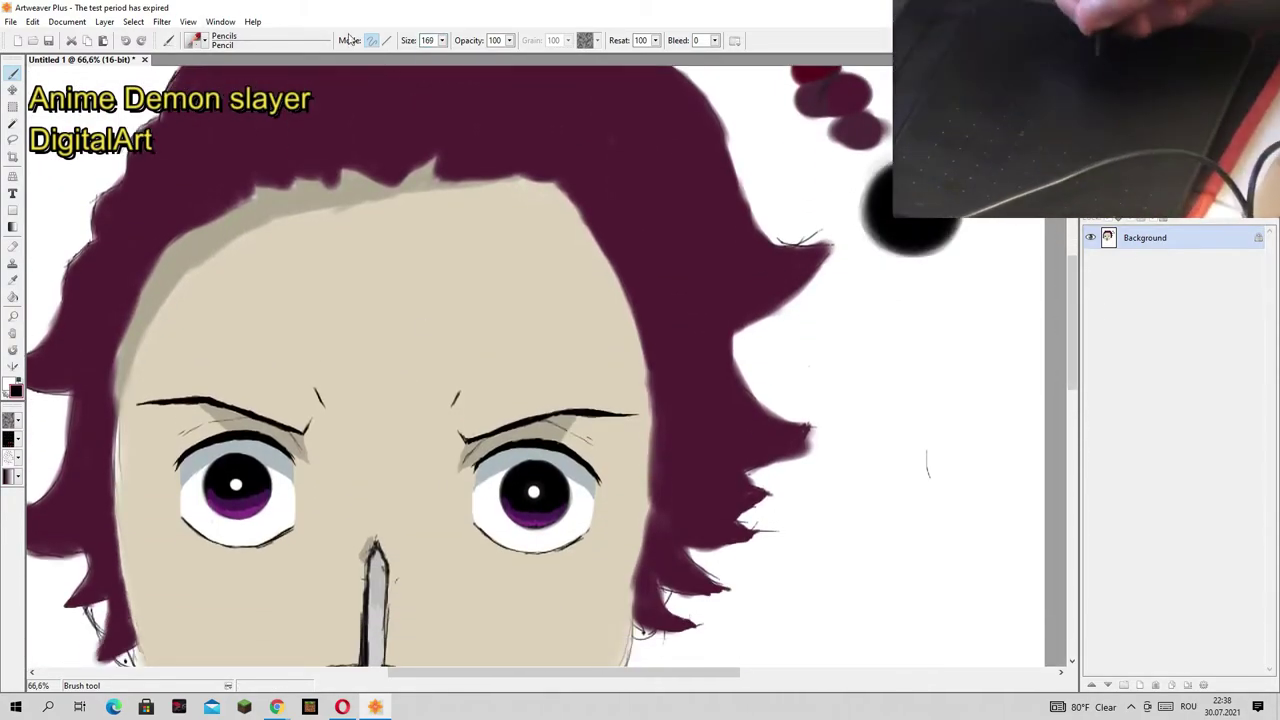
scroll(1040, 357, up, 1)
drag(437, 55, 431, 55)
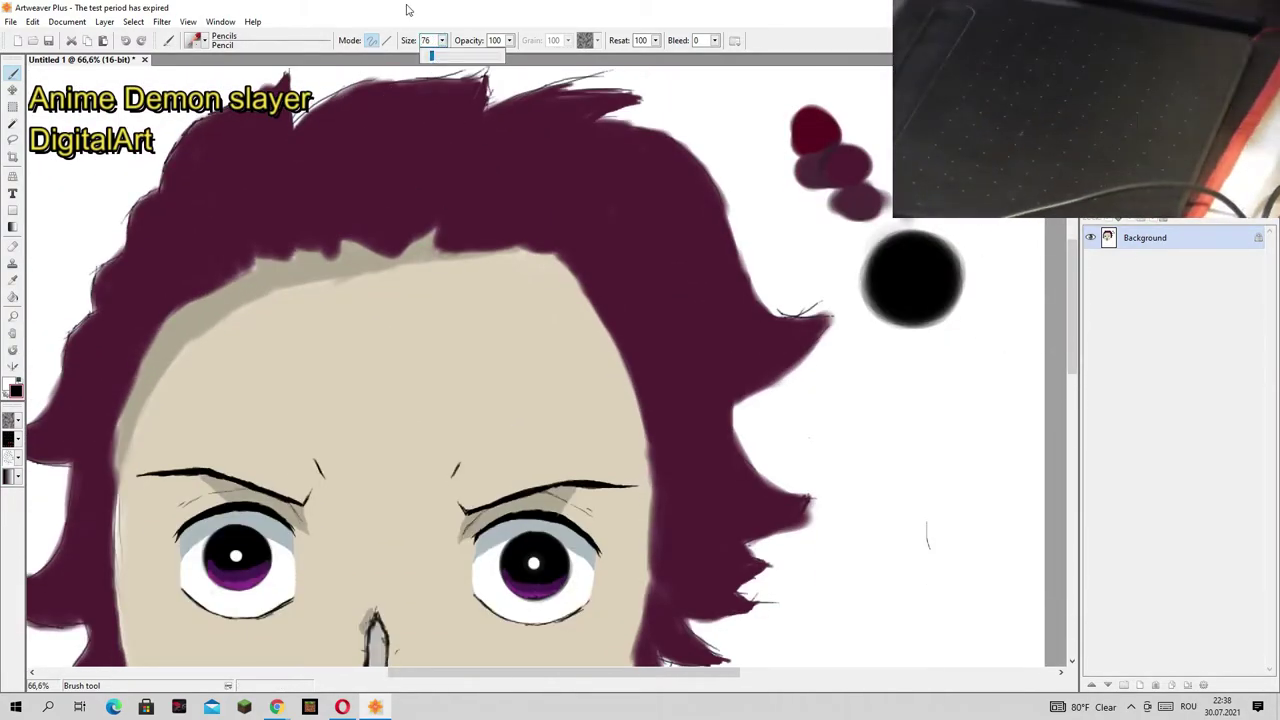
scroll(450, 360, up, 1)
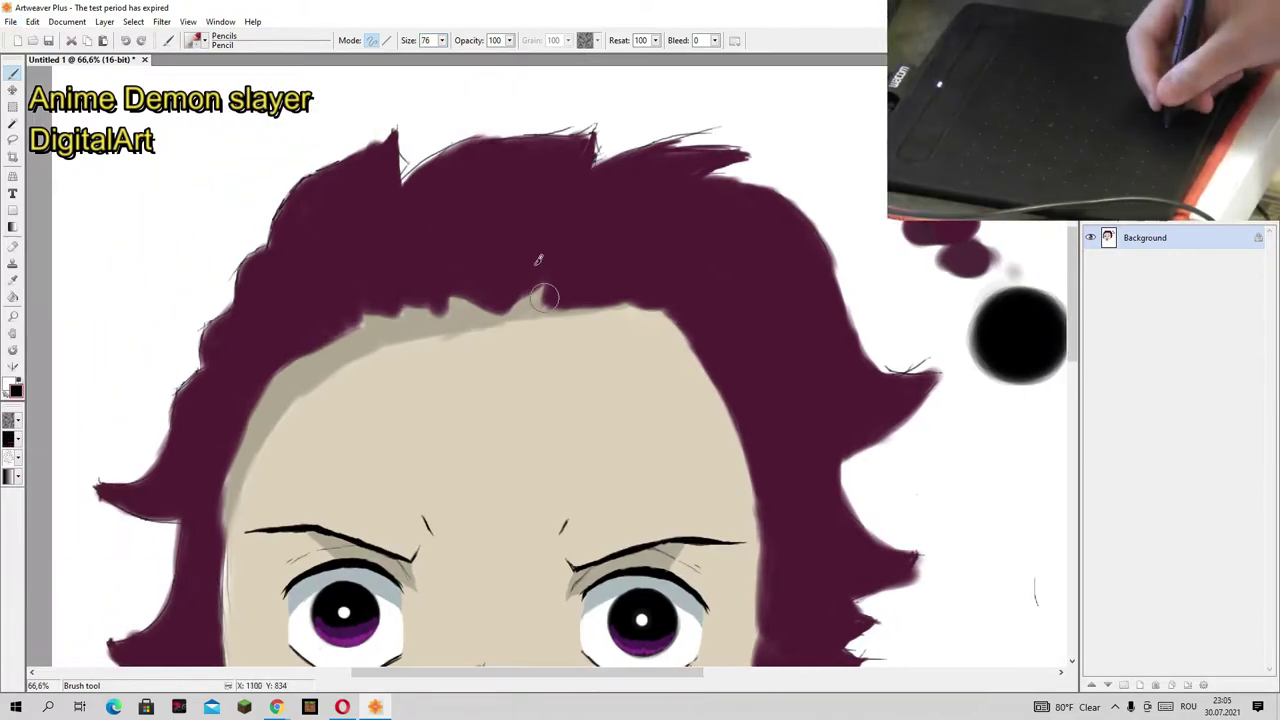
scroll(450, 360, left, 2)
scroll(1071, 354, down, 1)
scroll(1071, 354, up, 1)
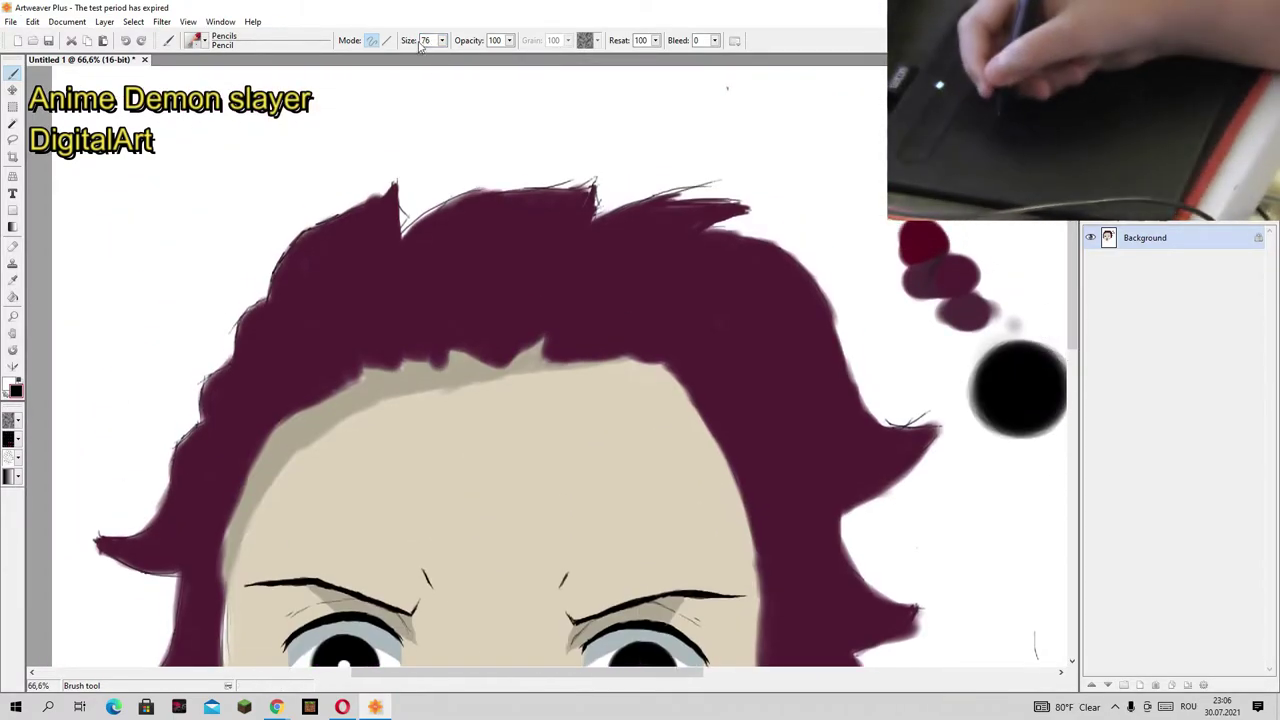
Step: Set the Pencil to size 10 and outline the top and right edges of the hair in dark
drag(425, 45, 395, 48)
text(10)
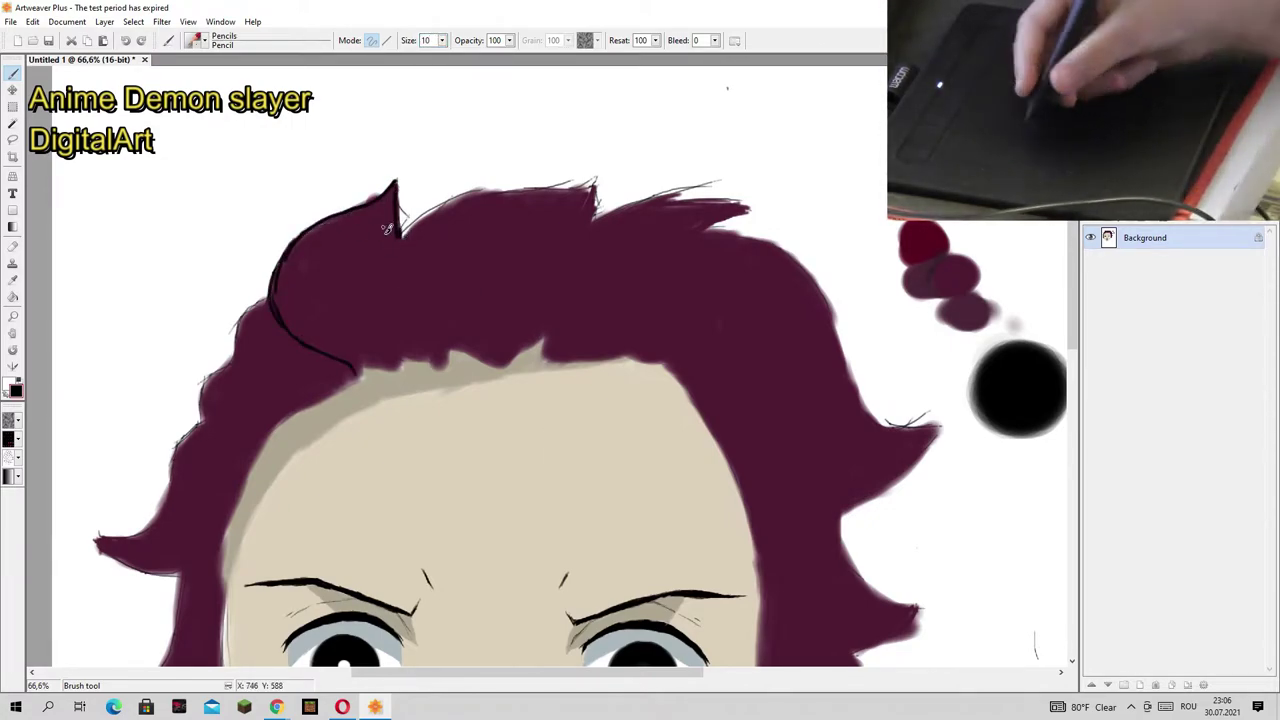
drag(592, 216, 503, 194)
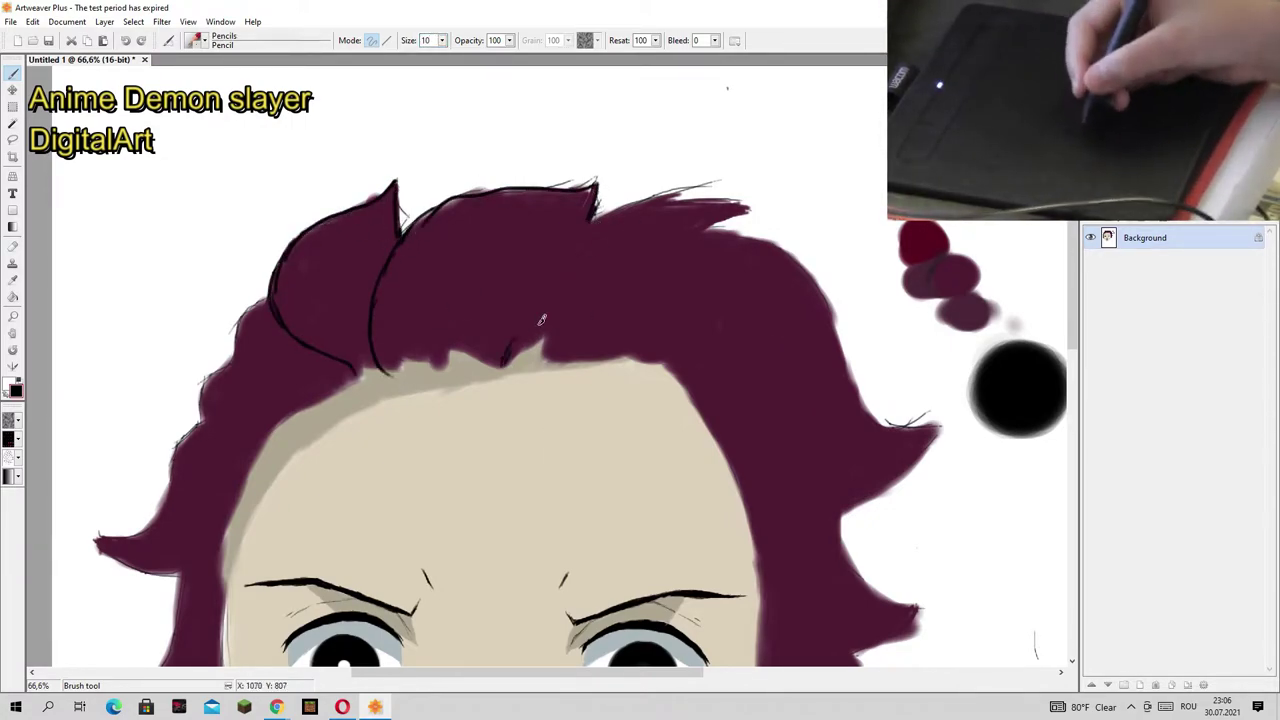
drag(712, 236, 940, 432)
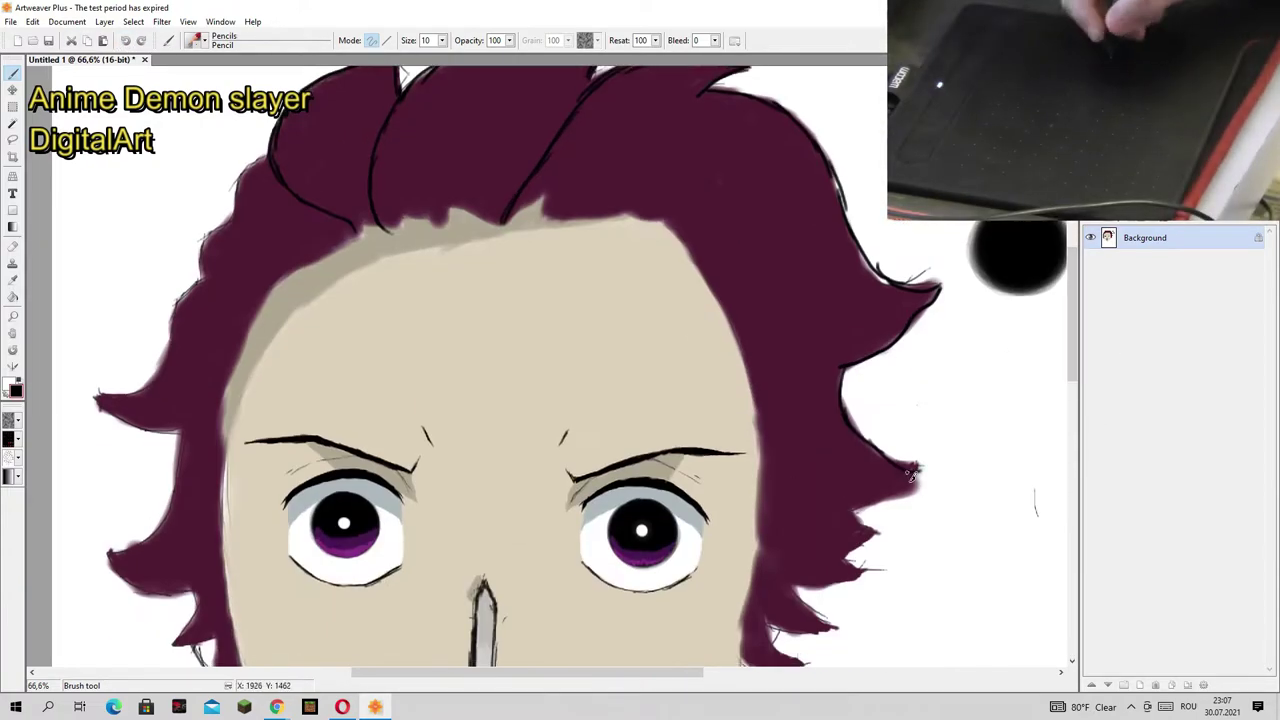
scroll(873, 497, down, 3)
drag(783, 342, 794, 444)
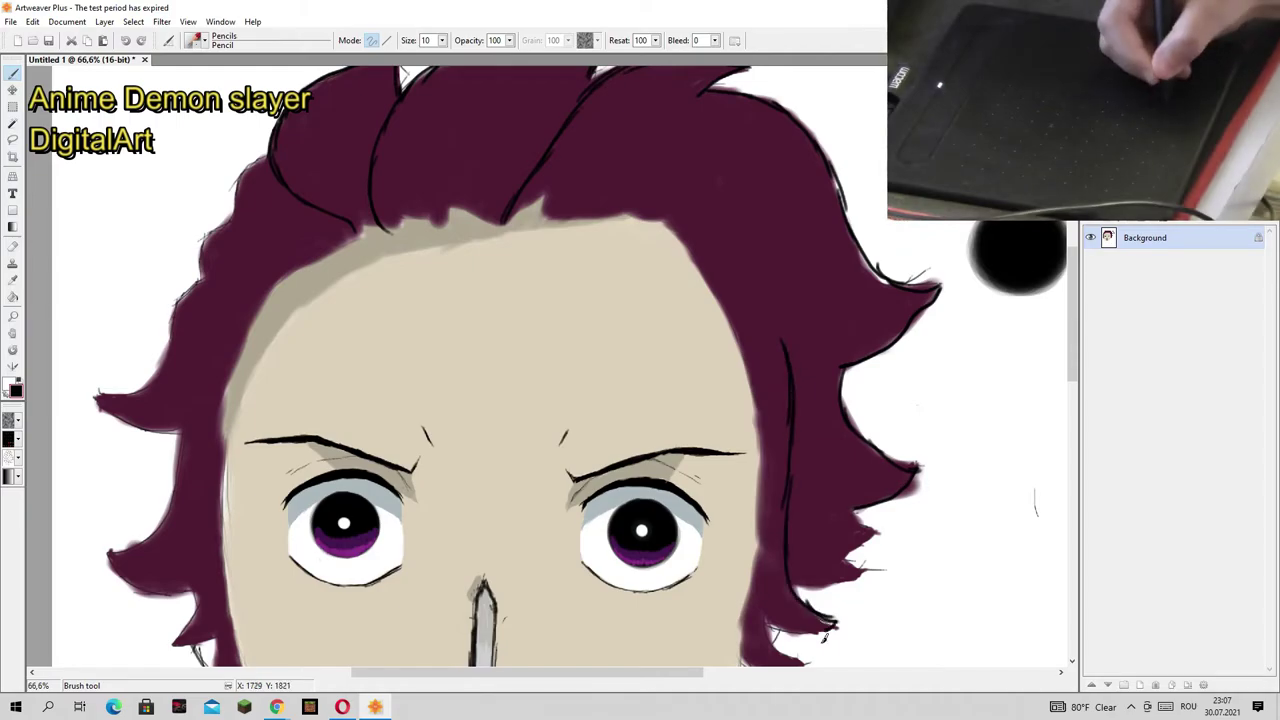
Step: Add thin dark strand lines inside the maroon hair and along its outline
scroll(825, 637, down, 5)
scroll(762, 250, up, 4)
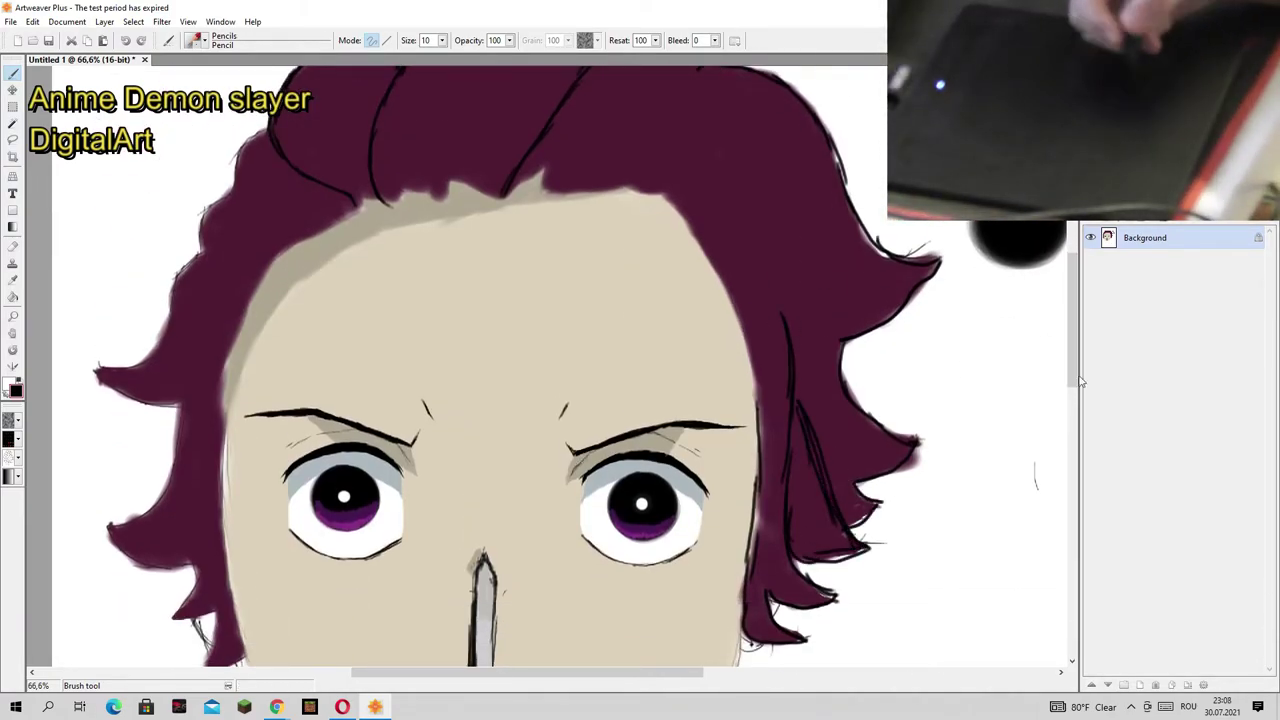
scroll(410, 425, up, 2)
scroll(410, 425, left, 3)
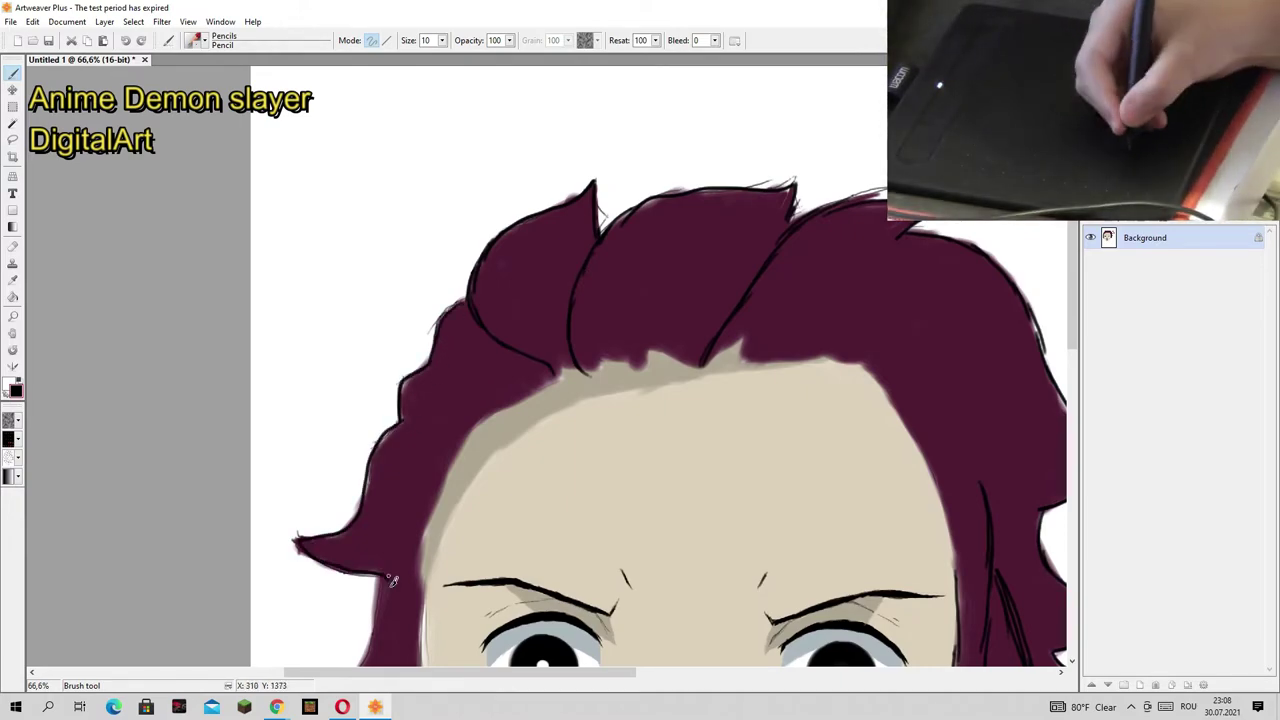
scroll(393, 580, down, 2)
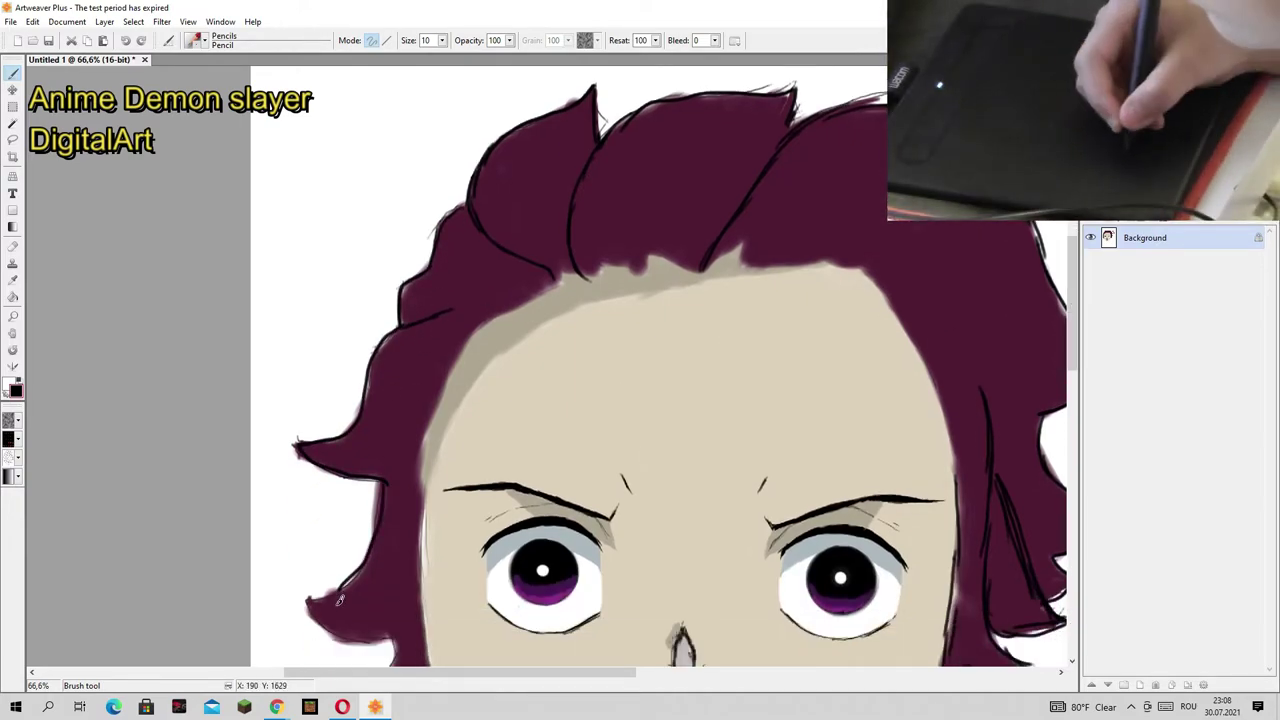
scroll(340, 600, down, 3)
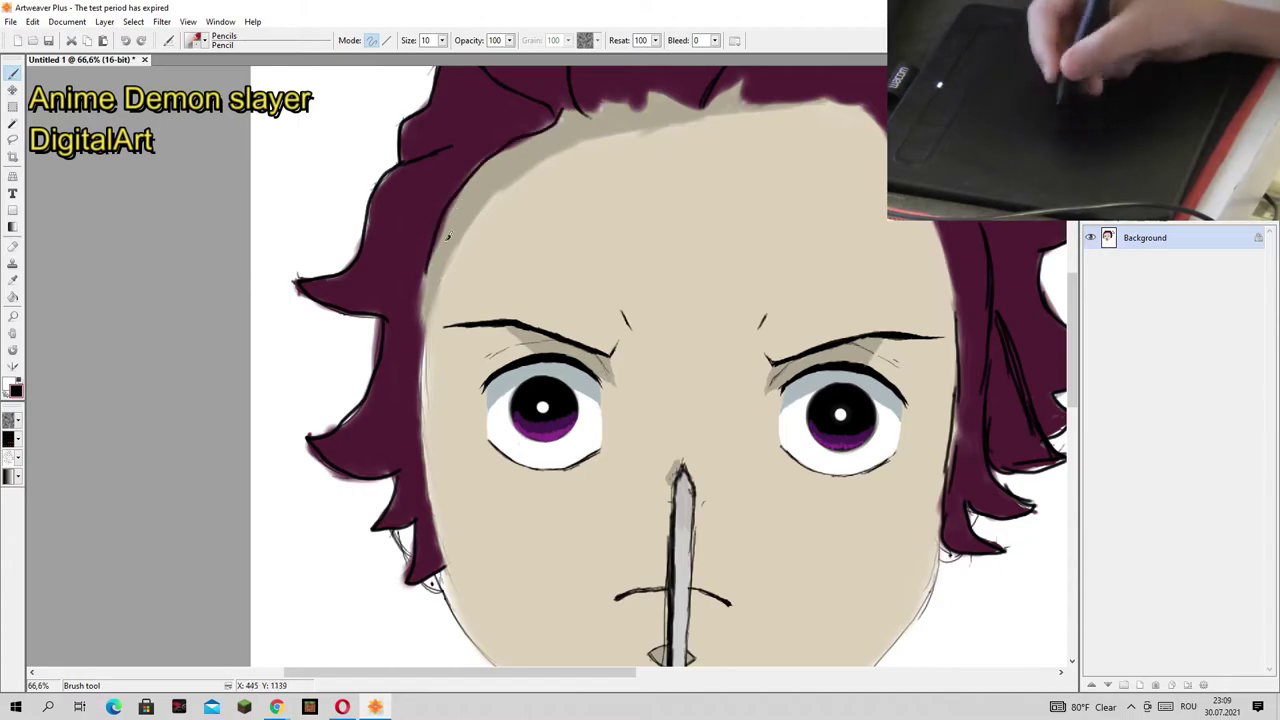
drag(1072, 330, 1072, 375)
scroll(752, 570, up, 3)
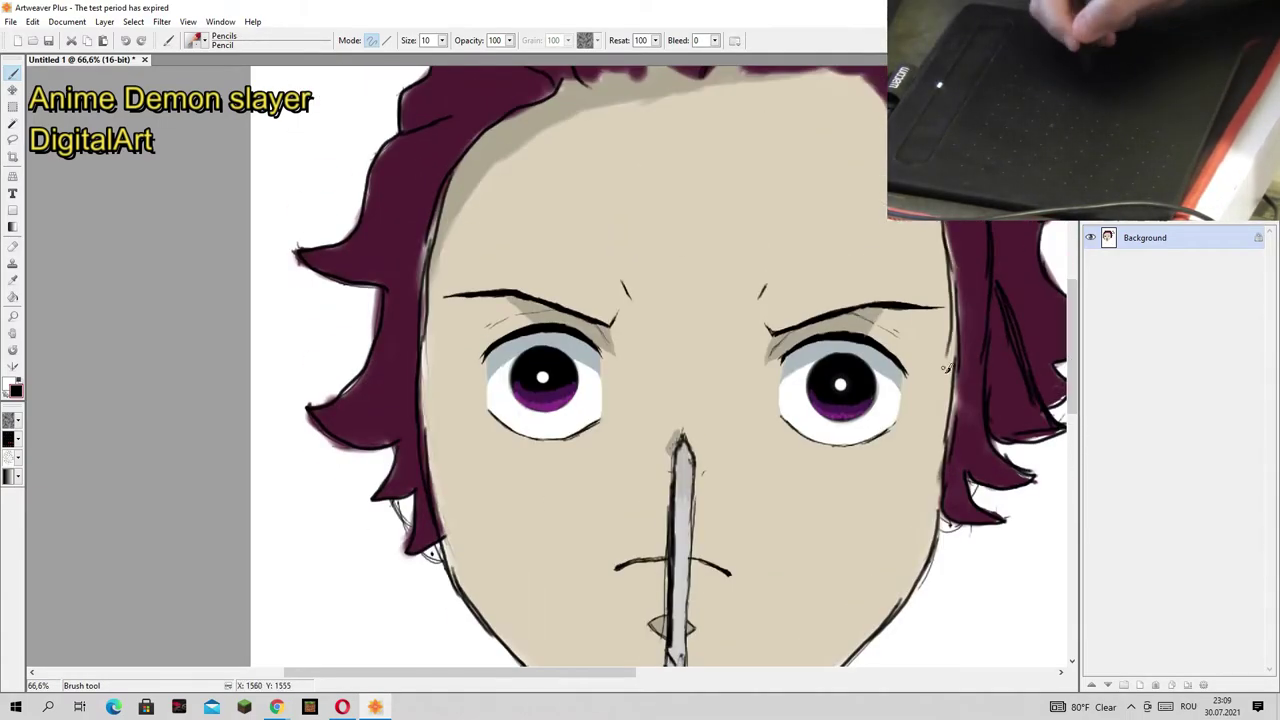
scroll(805, 330, up, 5)
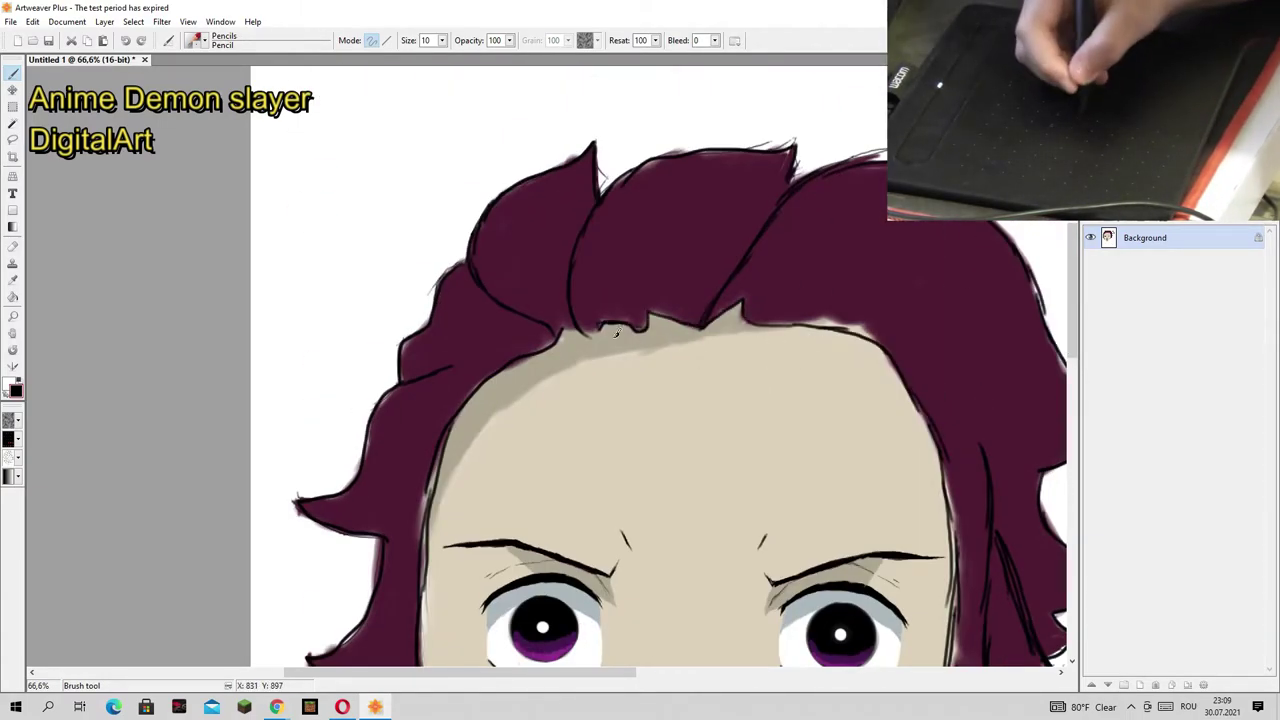
scroll(617, 333, down, 2)
scroll(617, 333, down, 1)
scroll(831, 328, up, 4)
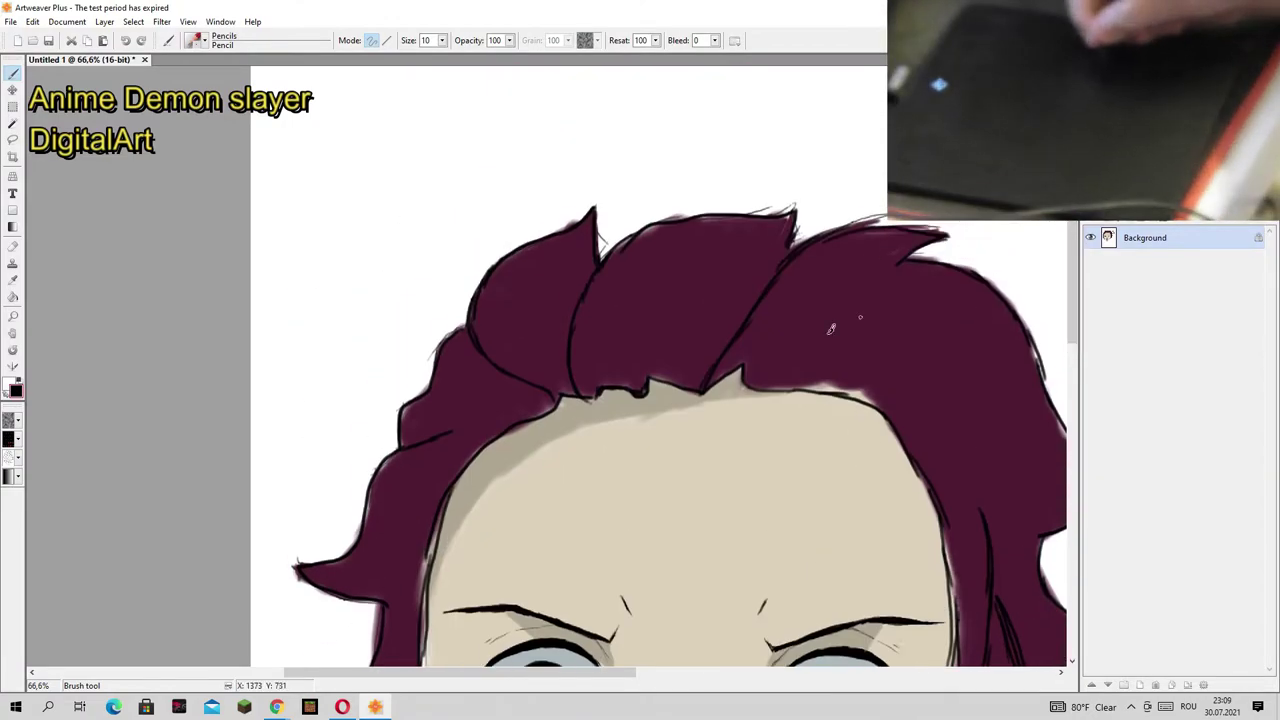
drag(588, 234, 588, 393)
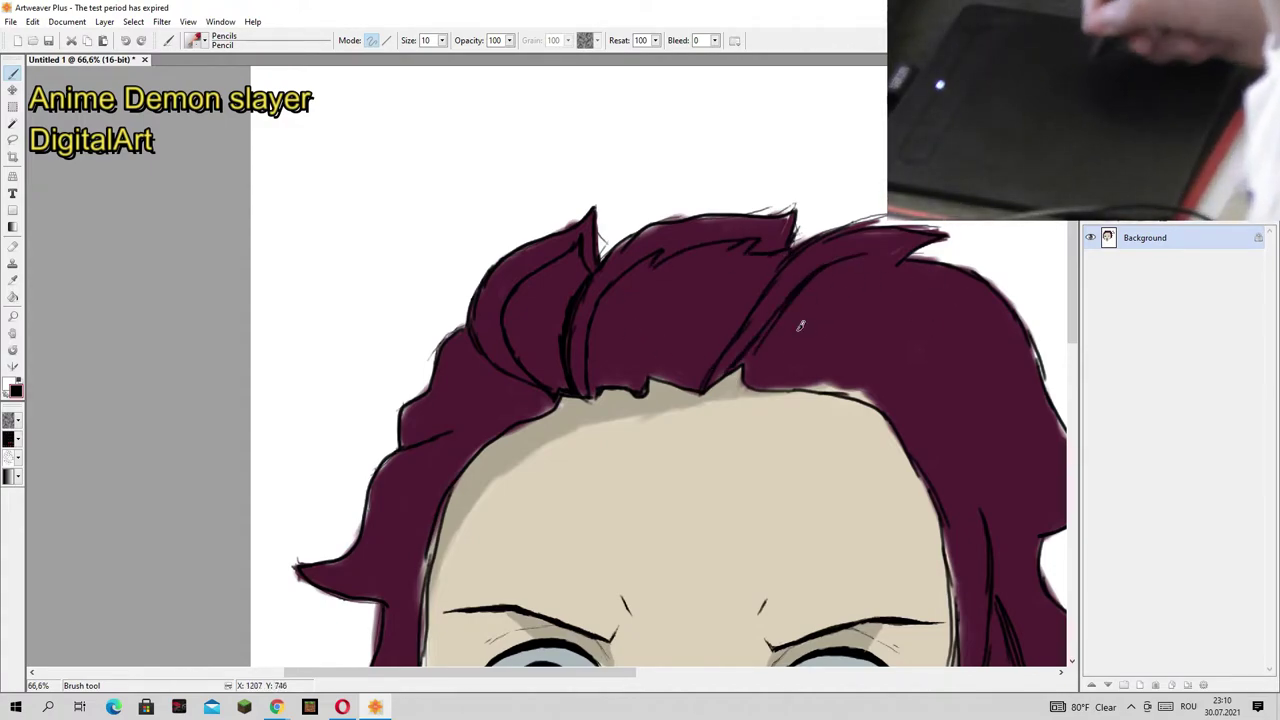
mouse_move(878, 293)
mouse_down()
mouse_move(954, 308)
mouse_move(975, 336)
mouse_up()
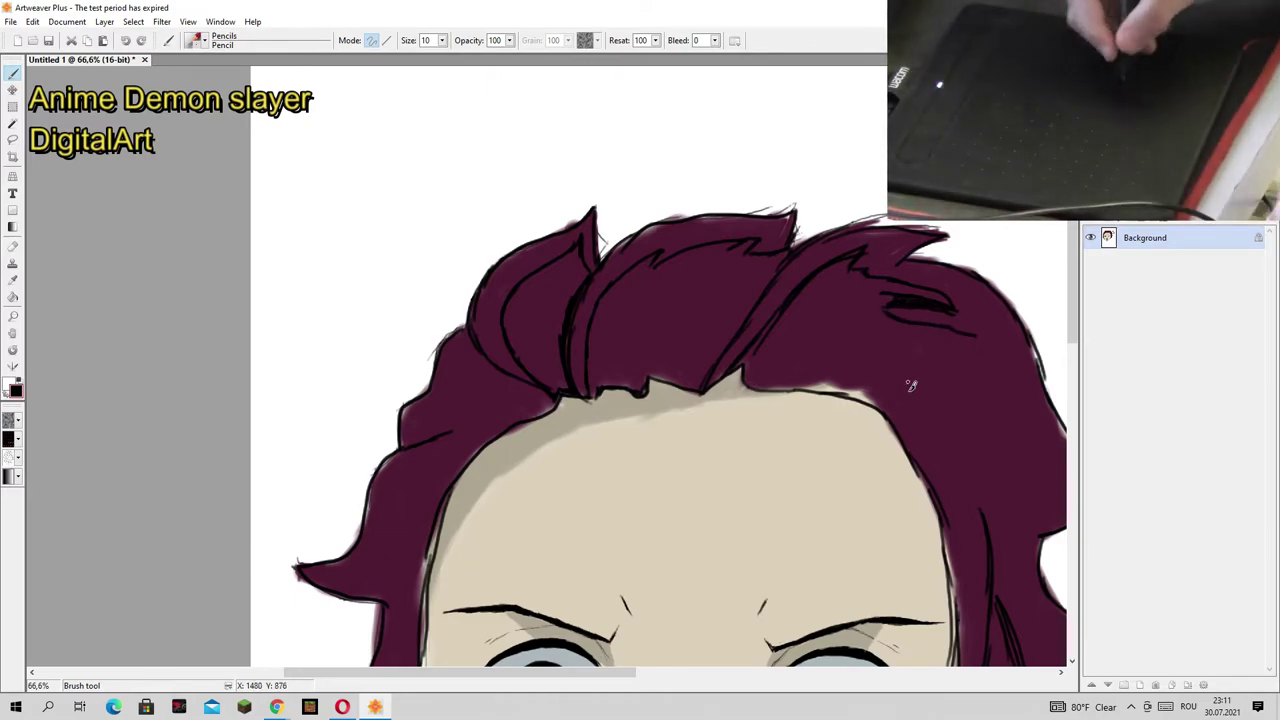
Step: Retrace the left hair edge beside the forehead with a dark stroke
scroll(868, 436, right, 3)
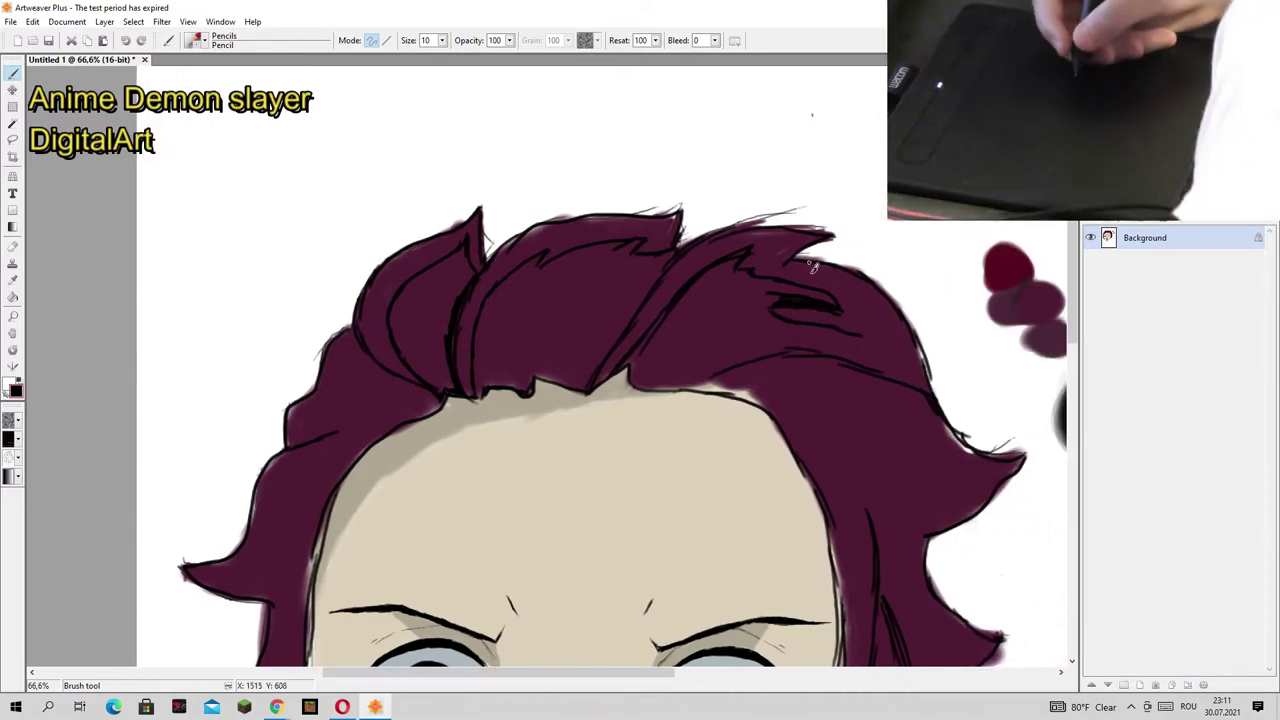
scroll(865, 301, down, 3)
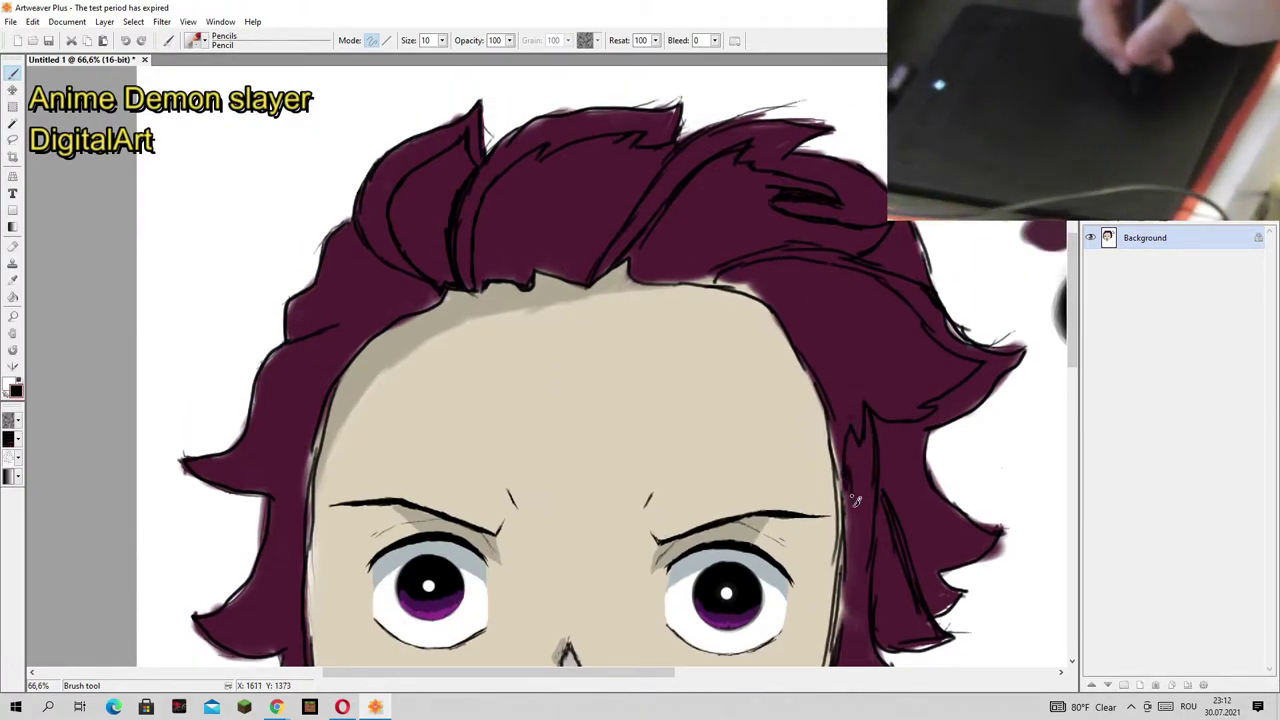
scroll(1052, 404, down, 1)
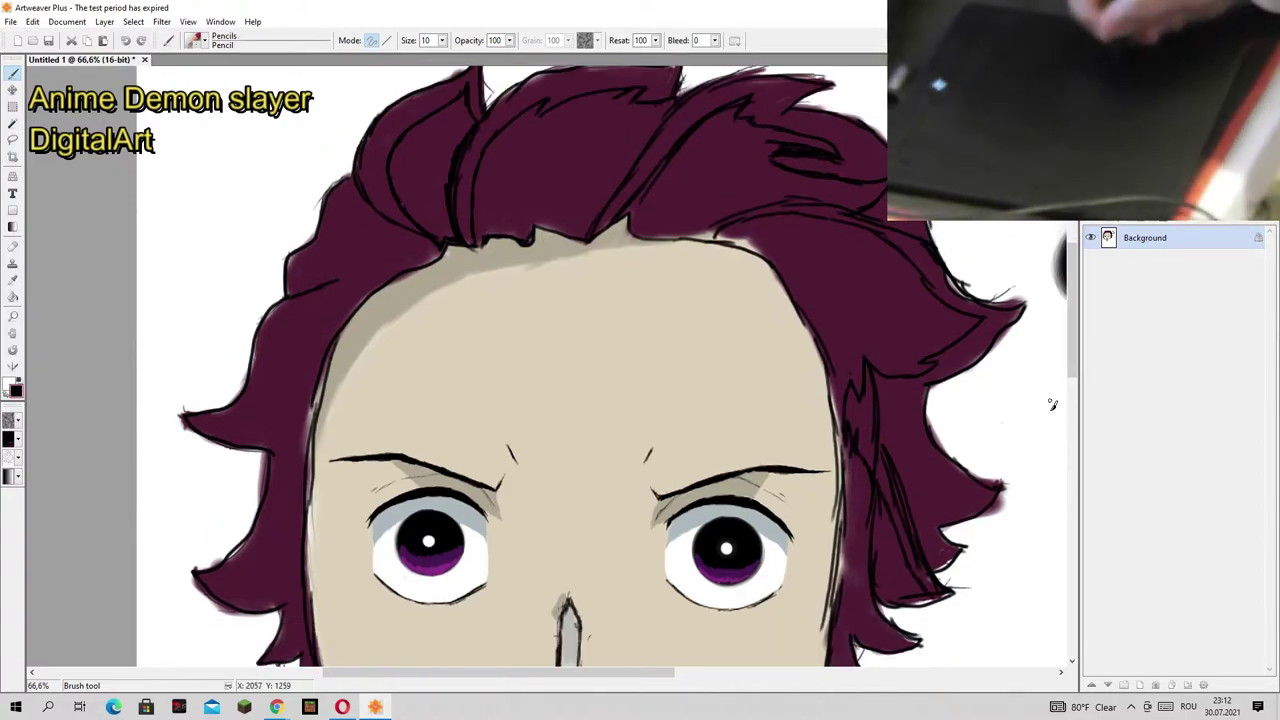
scroll(841, 440, up, 3)
scroll(841, 440, left, 3)
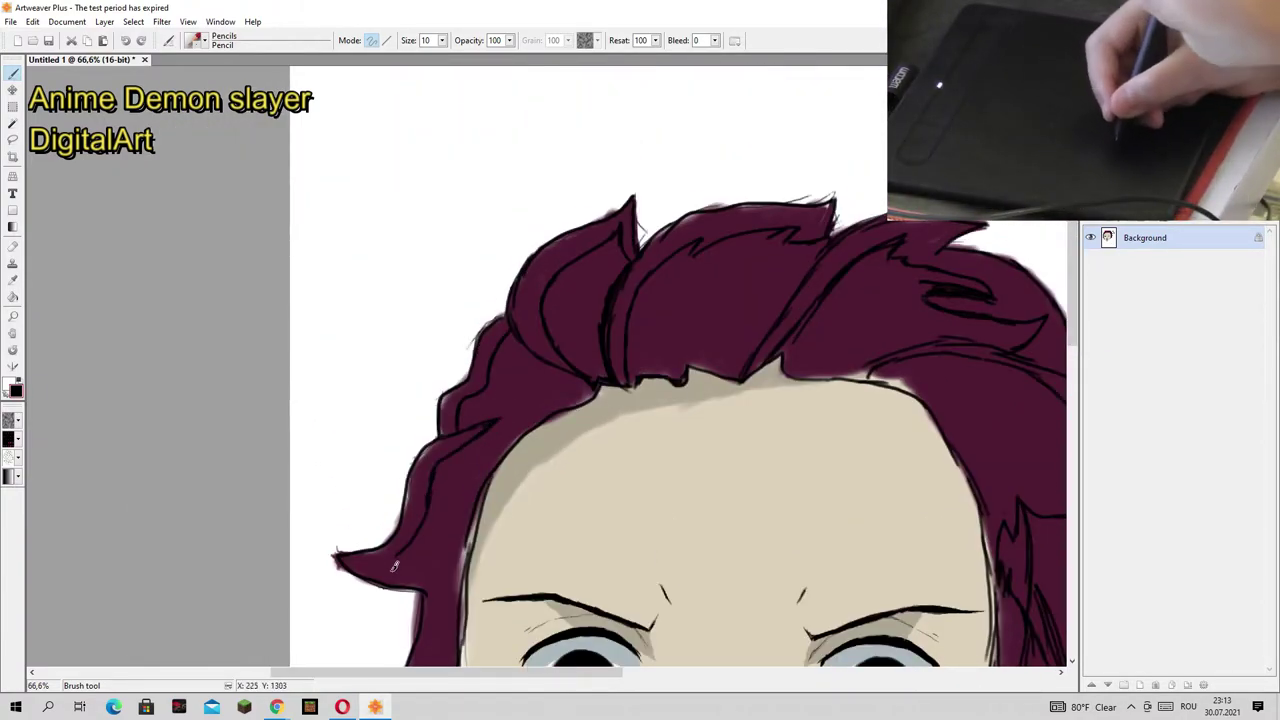
scroll(443, 553, down, 3)
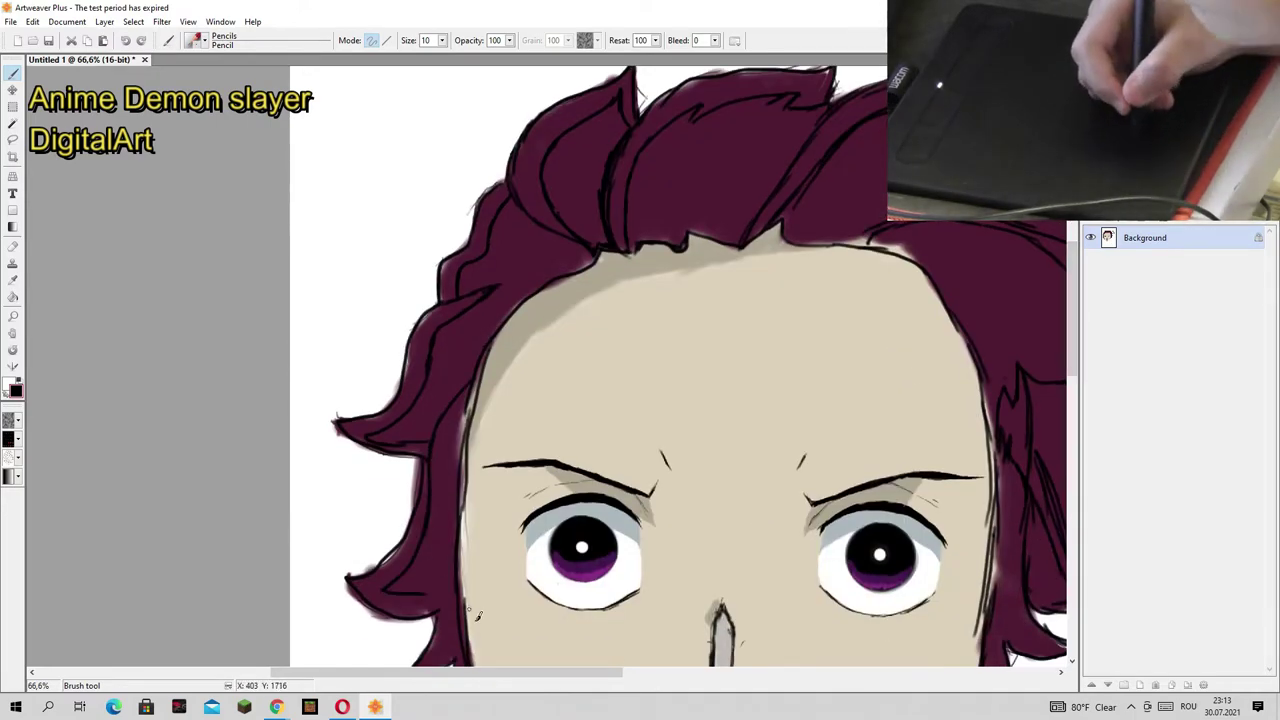
scroll(1057, 352, down, 2)
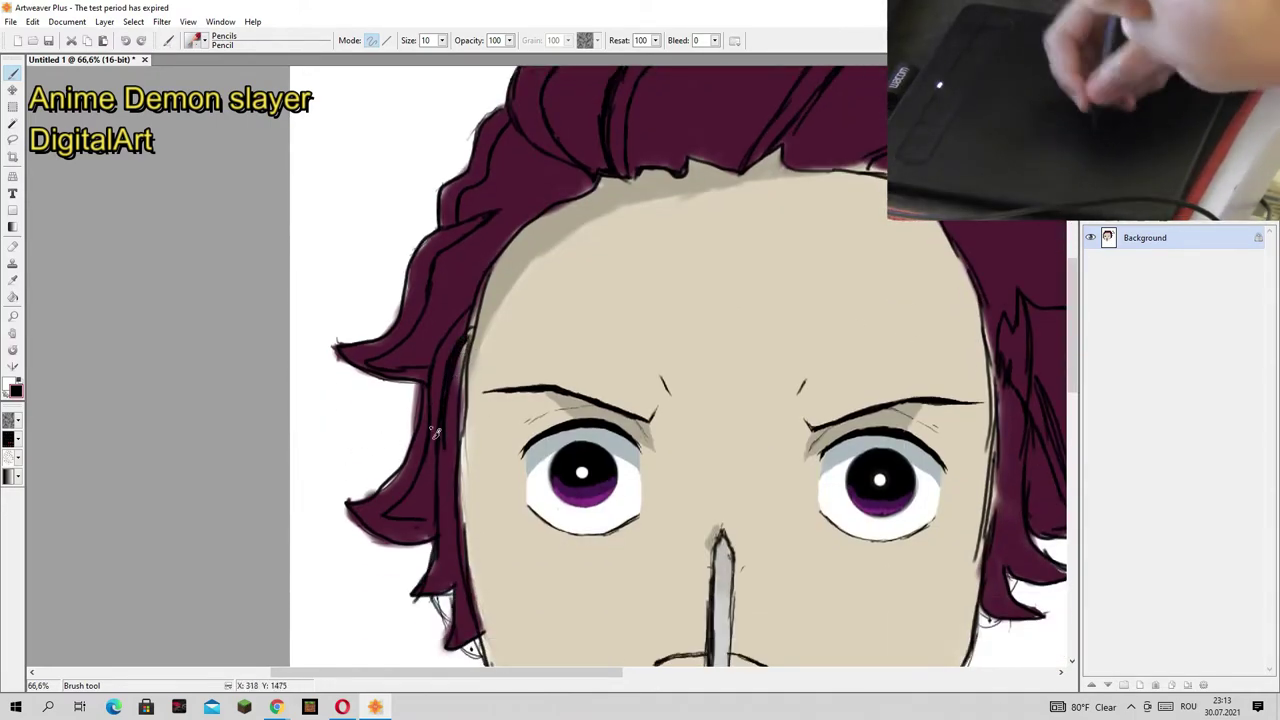
drag(446, 485, 455, 500)
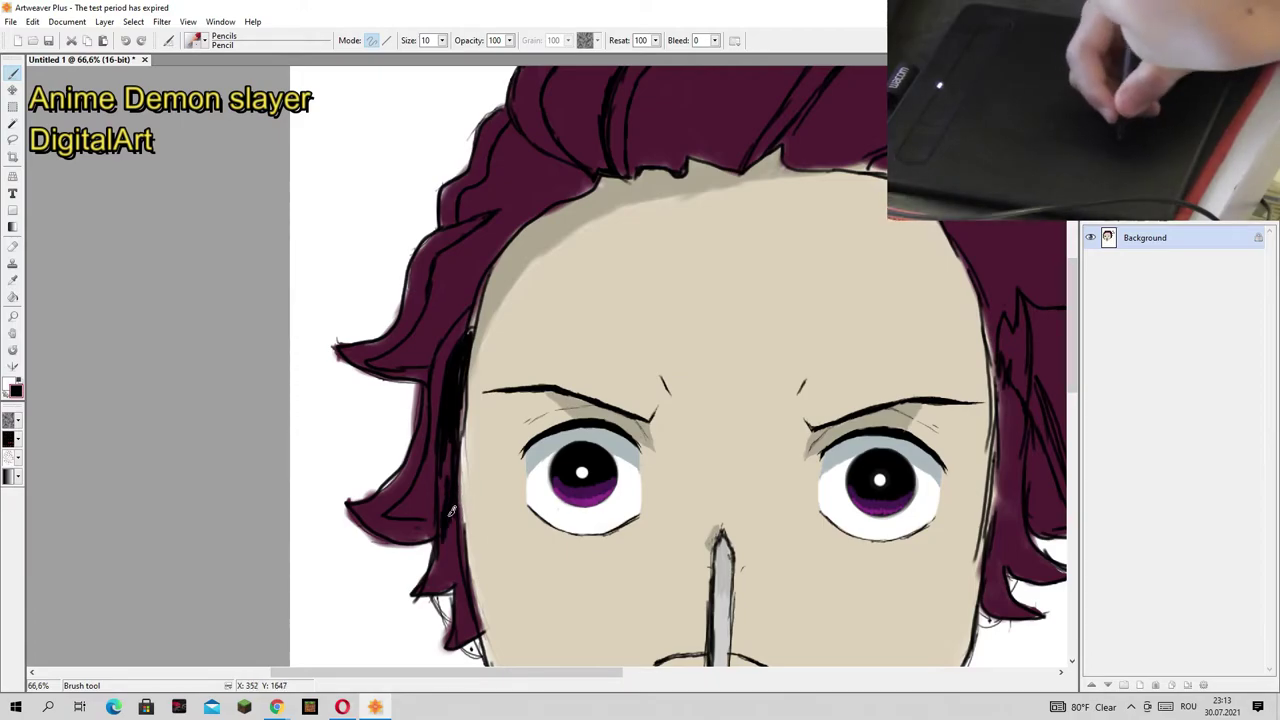
Step: Paint black shading into the top hair strands across the crown
scroll(470, 620, up, 3)
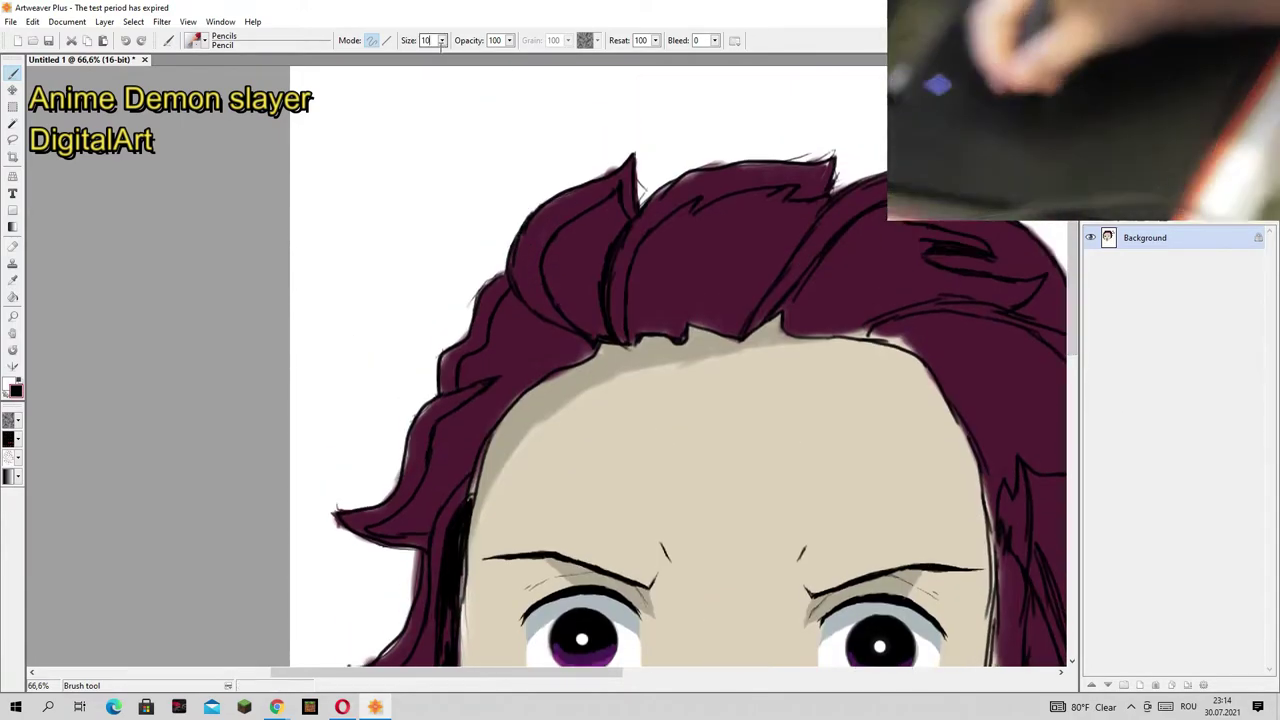
mouse_move(548, 240)
mouse_down()
mouse_move(558, 283)
mouse_move(603, 340)
mouse_up()
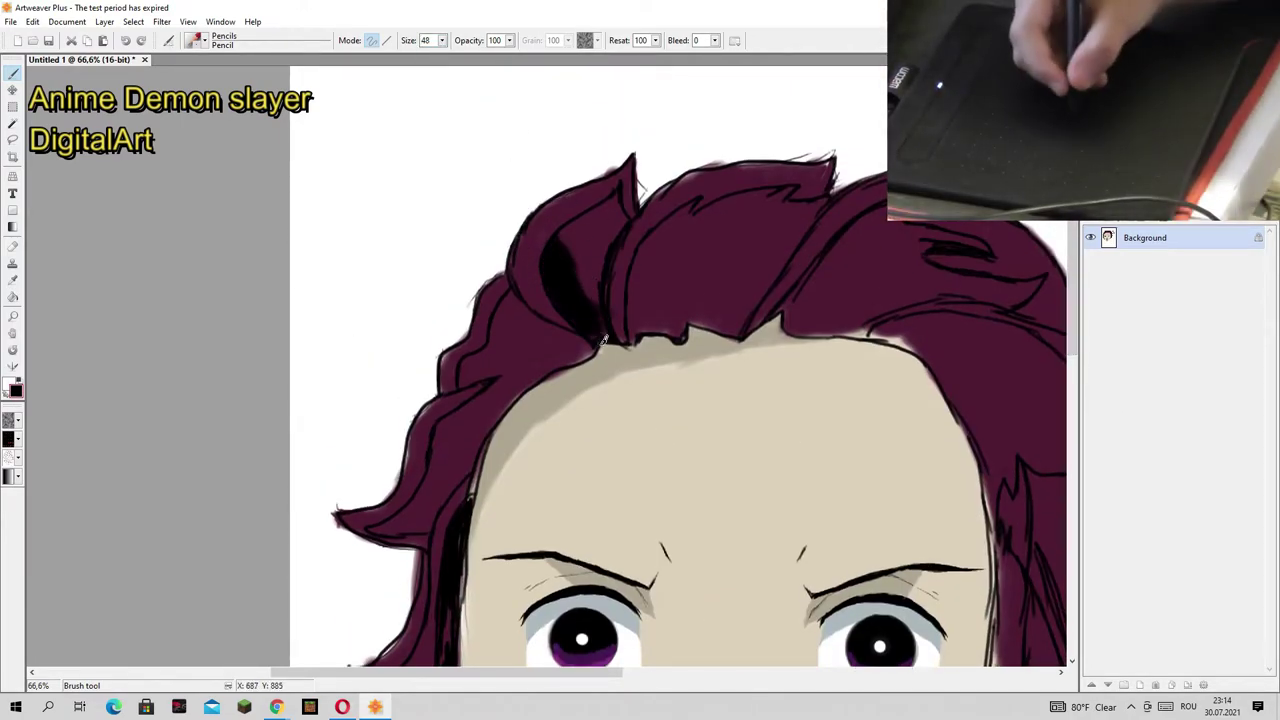
scroll(563, 656, right, 3)
drag(524, 236, 533, 330)
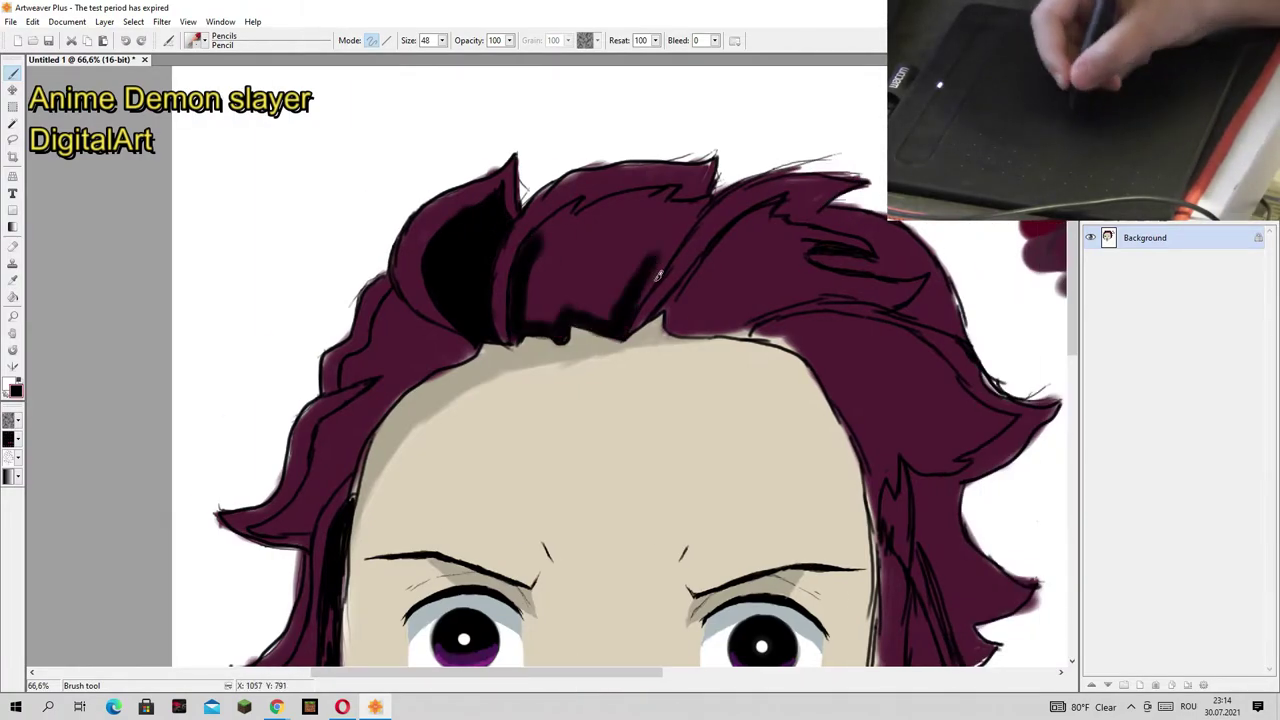
drag(557, 220, 600, 320)
drag(600, 215, 640, 300)
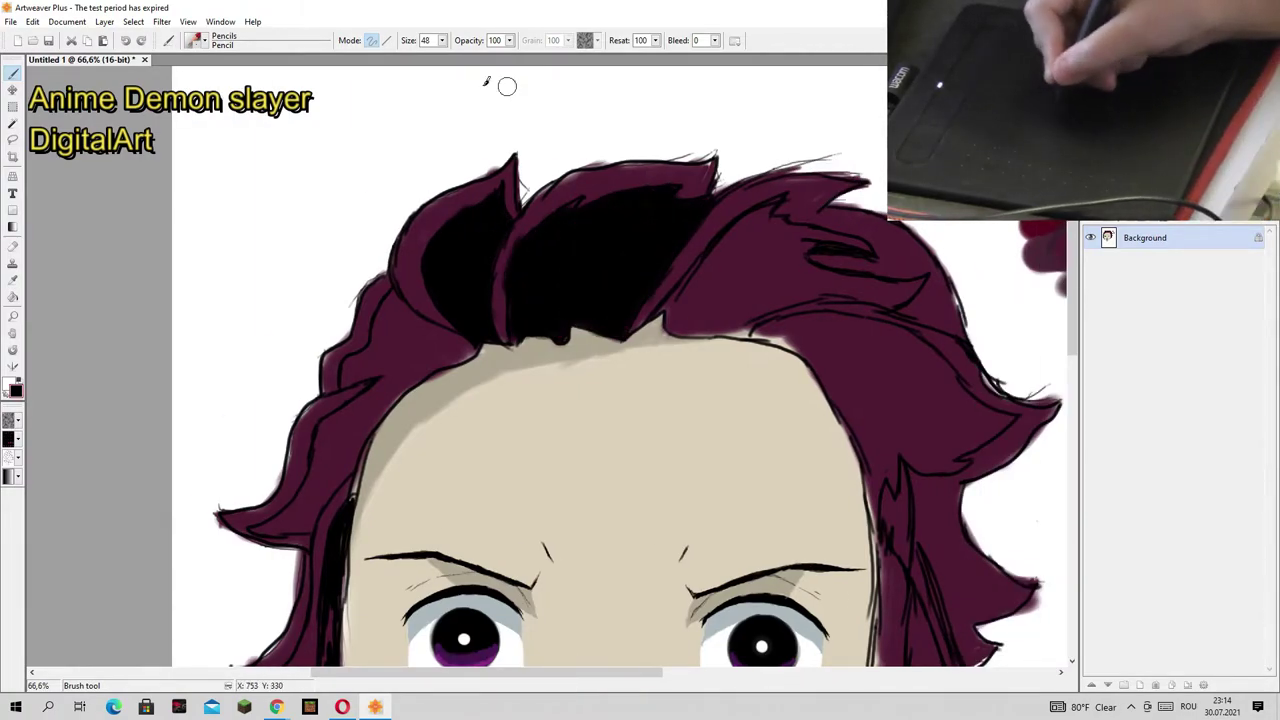
drag(441, 40, 425, 52)
Step: With a larger Pencil, shade the right-side hair locks and outer edge black
drag(815, 245, 872, 252)
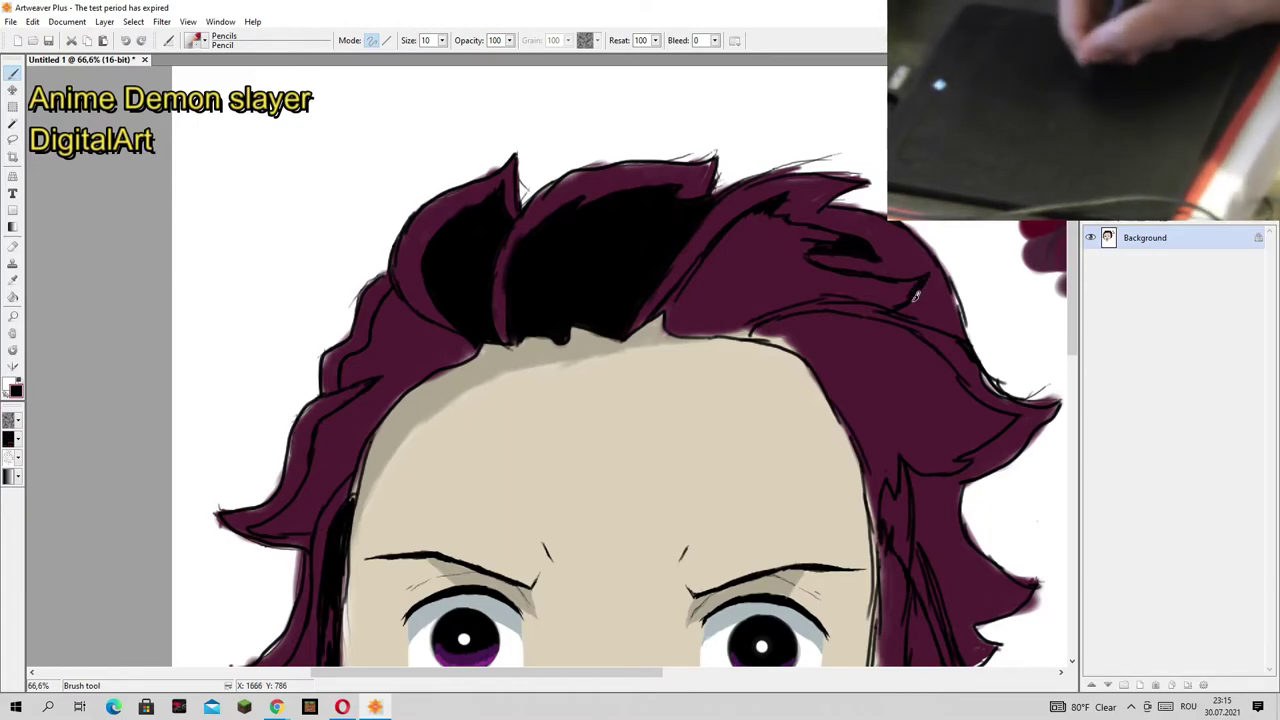
drag(441, 40, 460, 52)
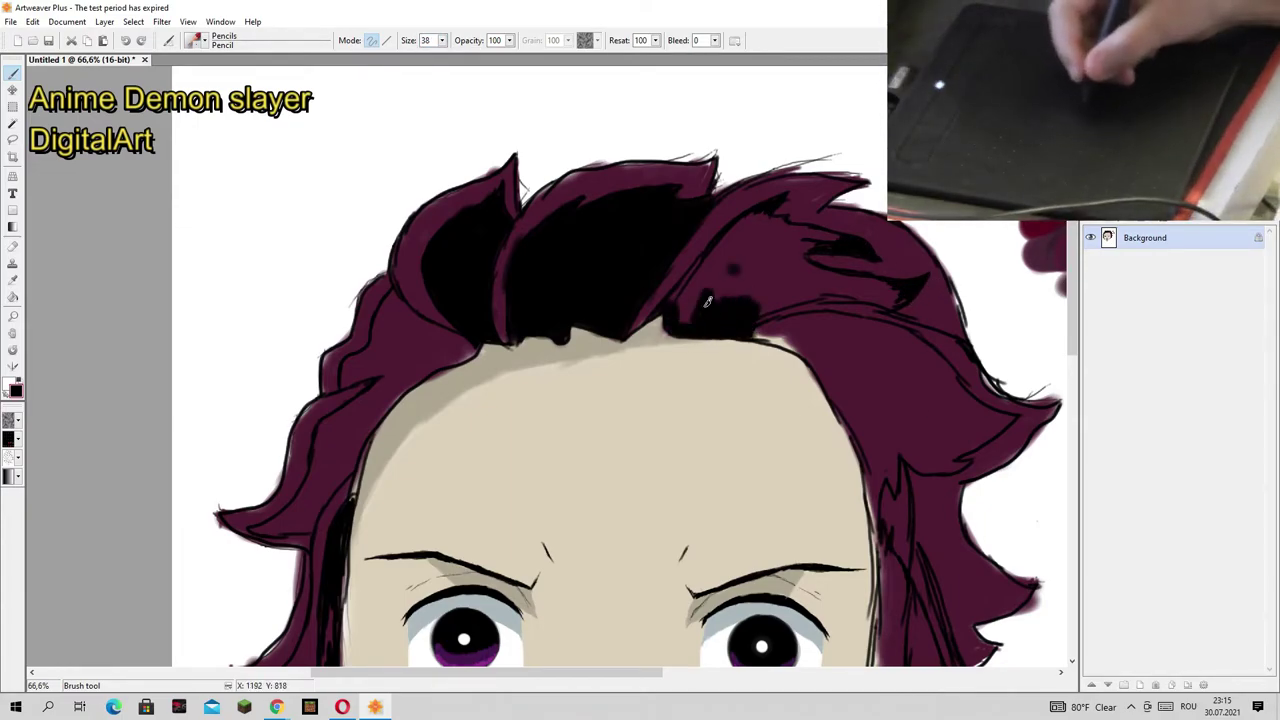
mouse_move(707, 301)
mouse_down()
mouse_move(730, 250)
mouse_move(790, 215)
mouse_move(815, 237)
mouse_up()
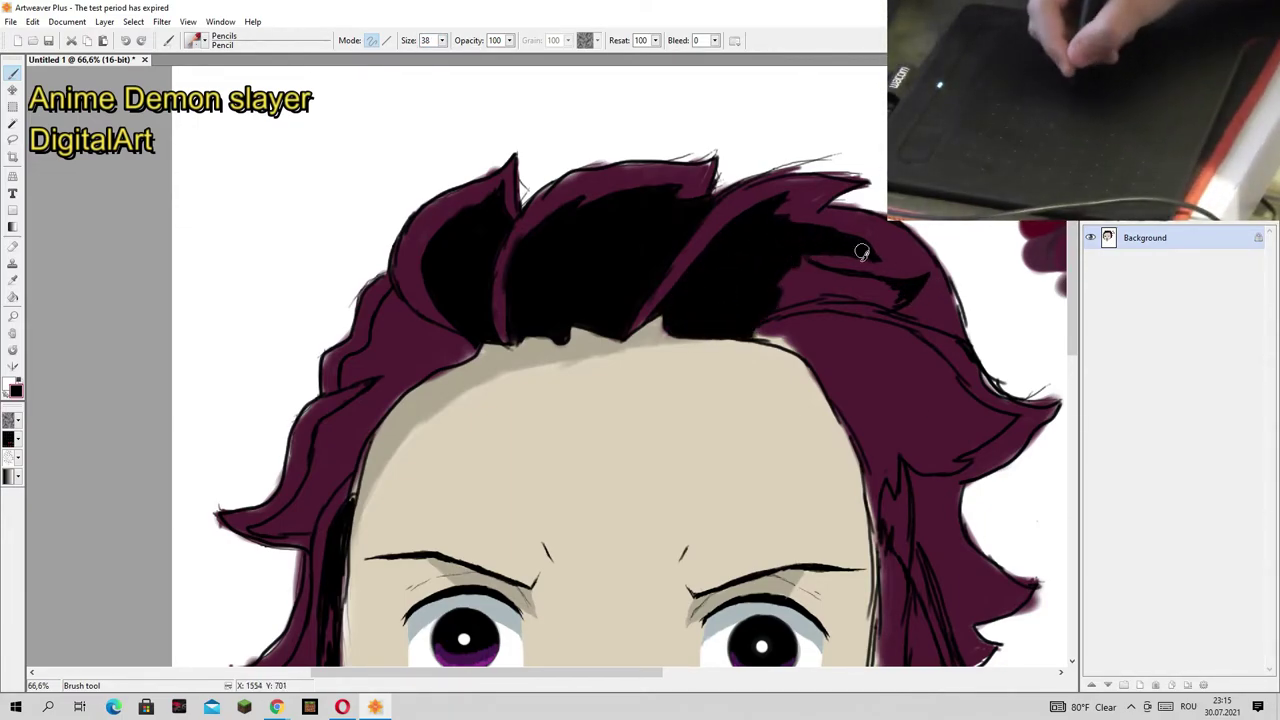
drag(766, 342, 876, 515)
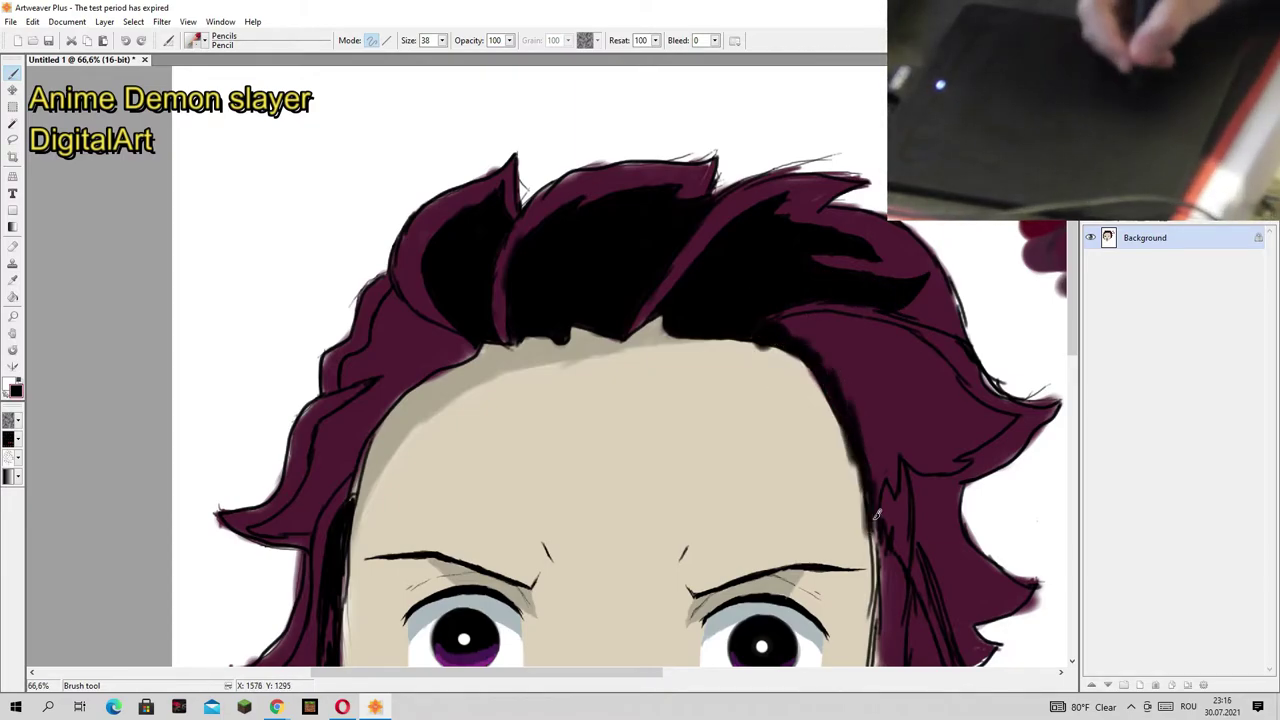
drag(945, 472, 1000, 430)
mouse_move(928, 356)
mouse_down()
mouse_move(995, 443)
mouse_move(796, 330)
mouse_move(886, 349)
mouse_up()
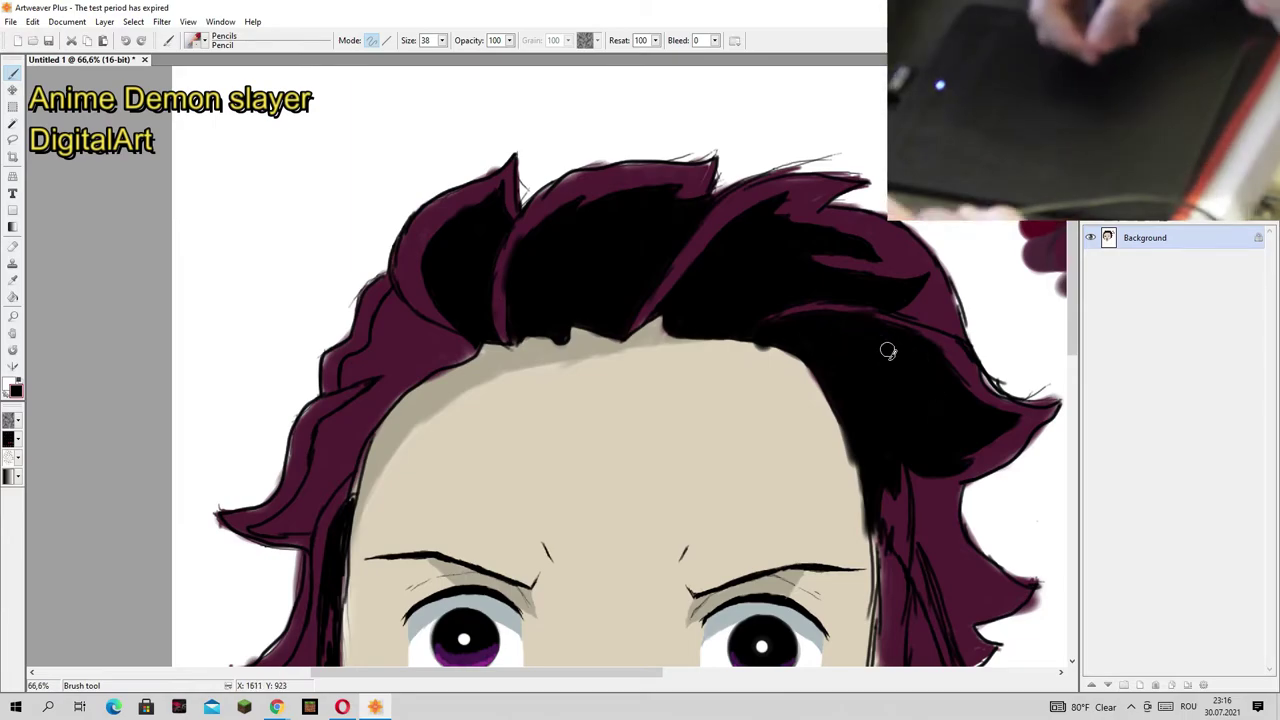
scroll(898, 427, down, 3)
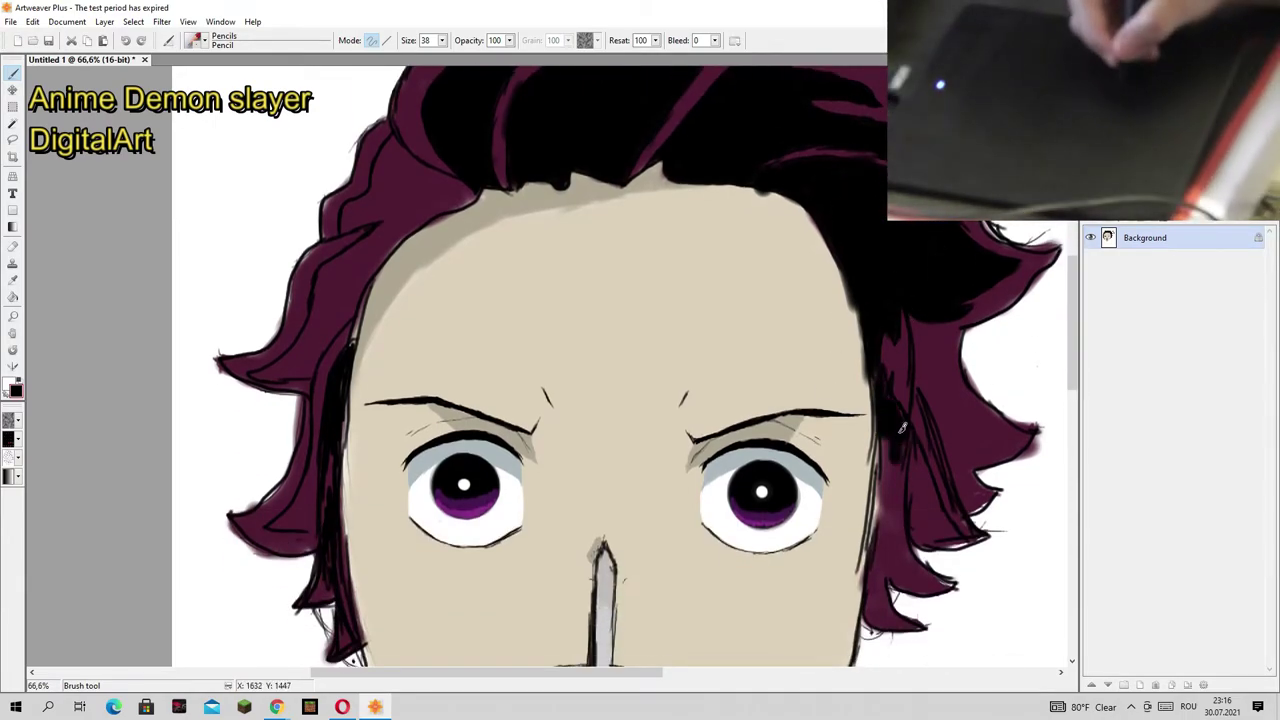
Step: Paint black strands into the right-side hair locks
mouse_move(918, 442)
mouse_down()
mouse_move(922, 494)
mouse_move(962, 555)
mouse_up()
drag(916, 470, 944, 540)
drag(441, 40, 434, 62)
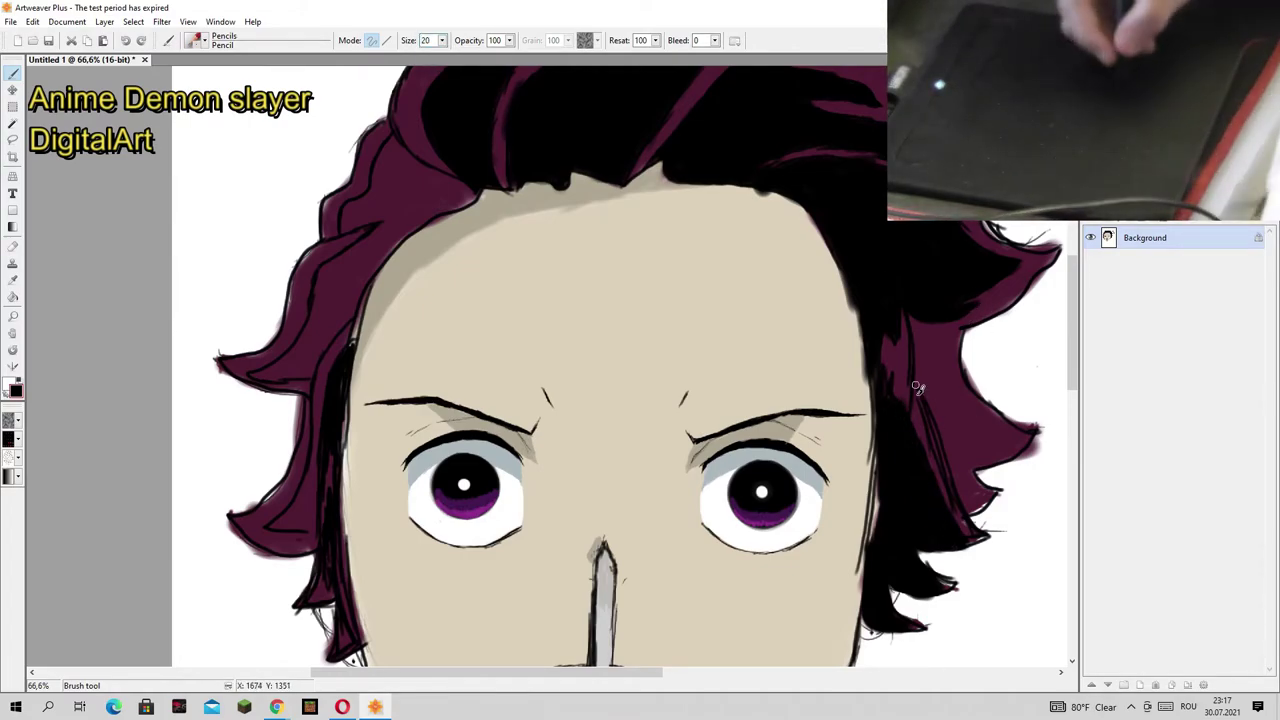
key(bracketleft)
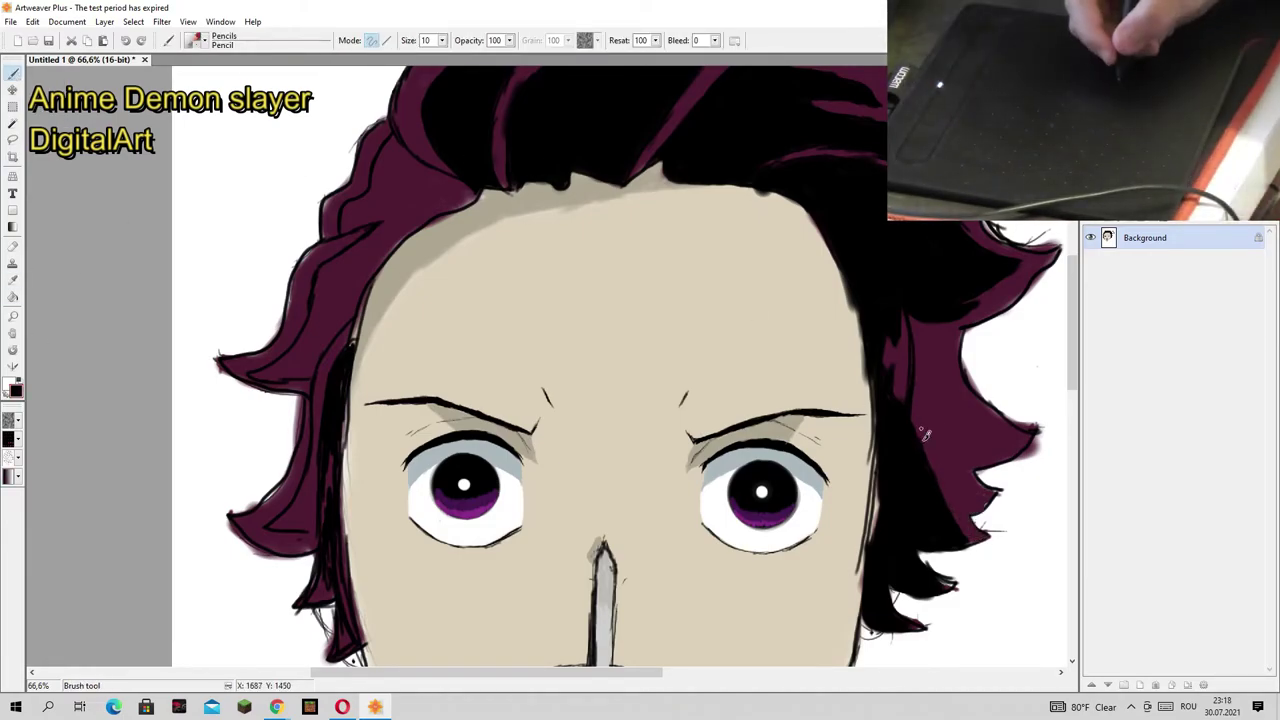
scroll(970, 393, up, 3)
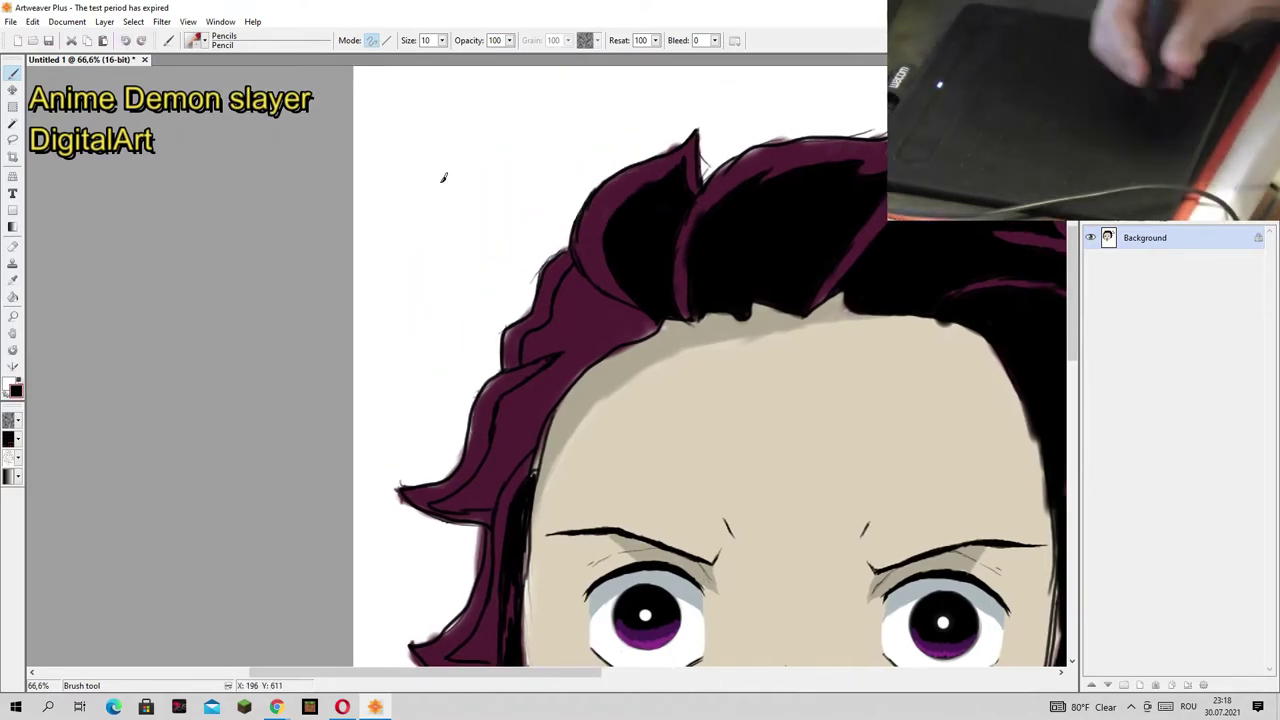
scroll(700, 350, left, 3)
Step: Paint the left hair locks black, darkening the hairline beside the face
drag(560, 335, 535, 355)
mouse_move(579, 281)
mouse_down()
mouse_move(625, 335)
mouse_move(505, 455)
mouse_move(480, 500)
mouse_up()
scroll(520, 450, down, 3)
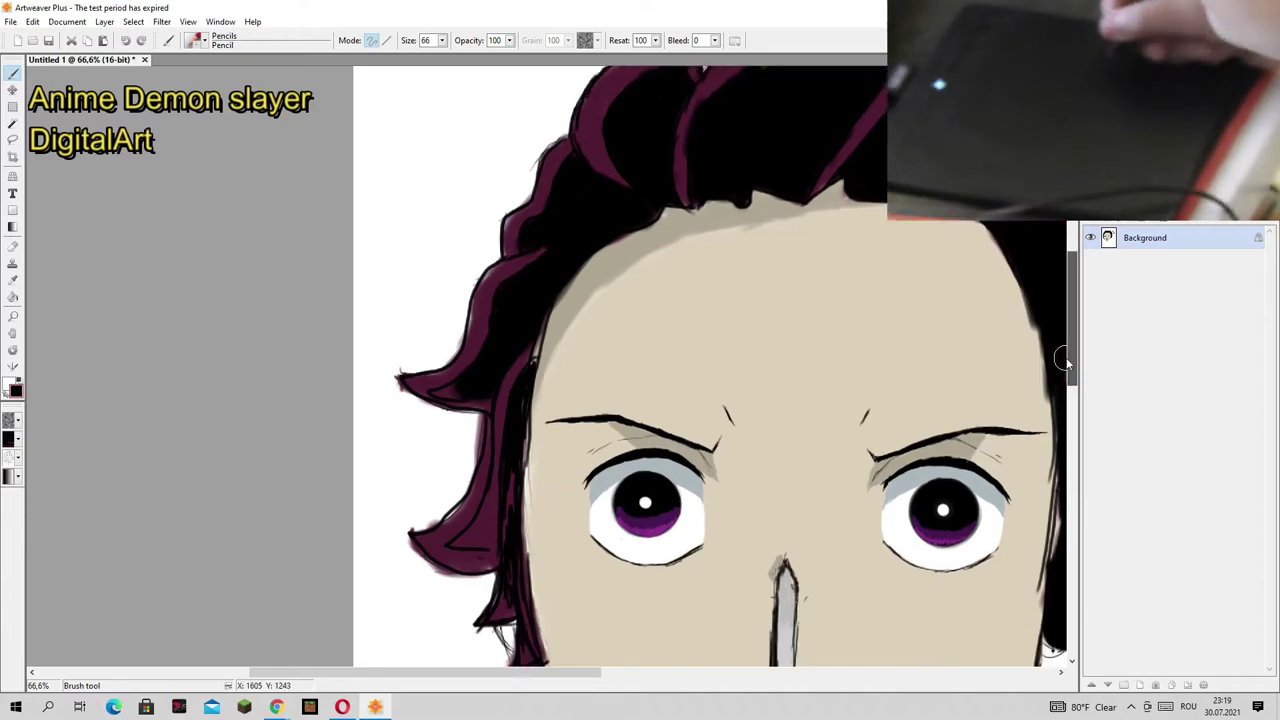
drag(500, 400, 468, 525)
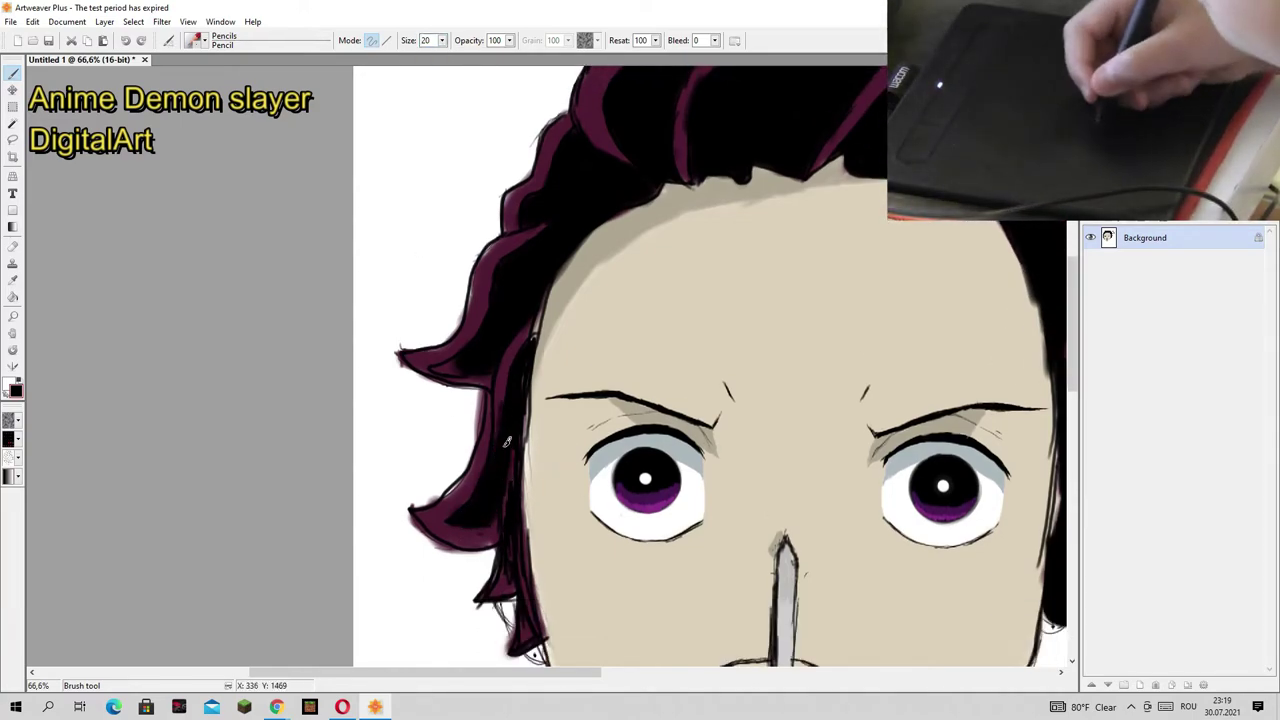
drag(508, 450, 540, 612)
drag(530, 400, 516, 594)
Step: Darken the outer left hair edge and add a black stroke across the right locks
drag(520, 655, 297, 347)
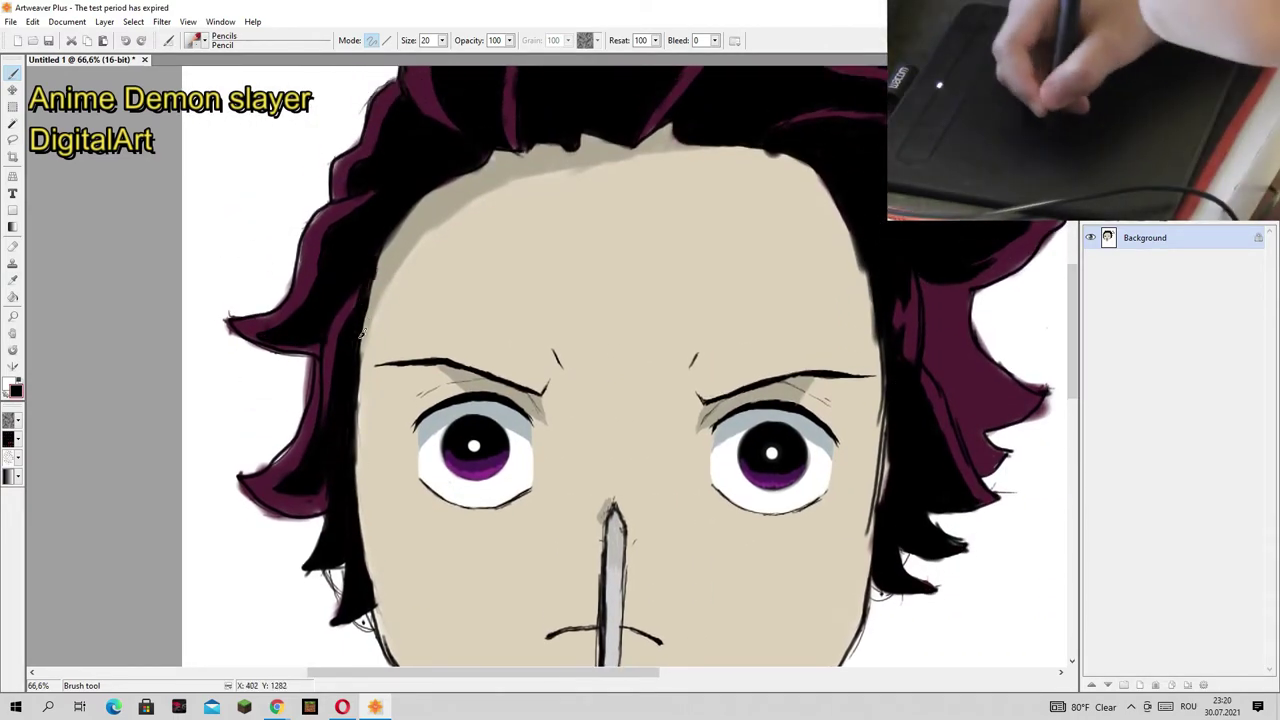
drag(297, 347, 322, 505)
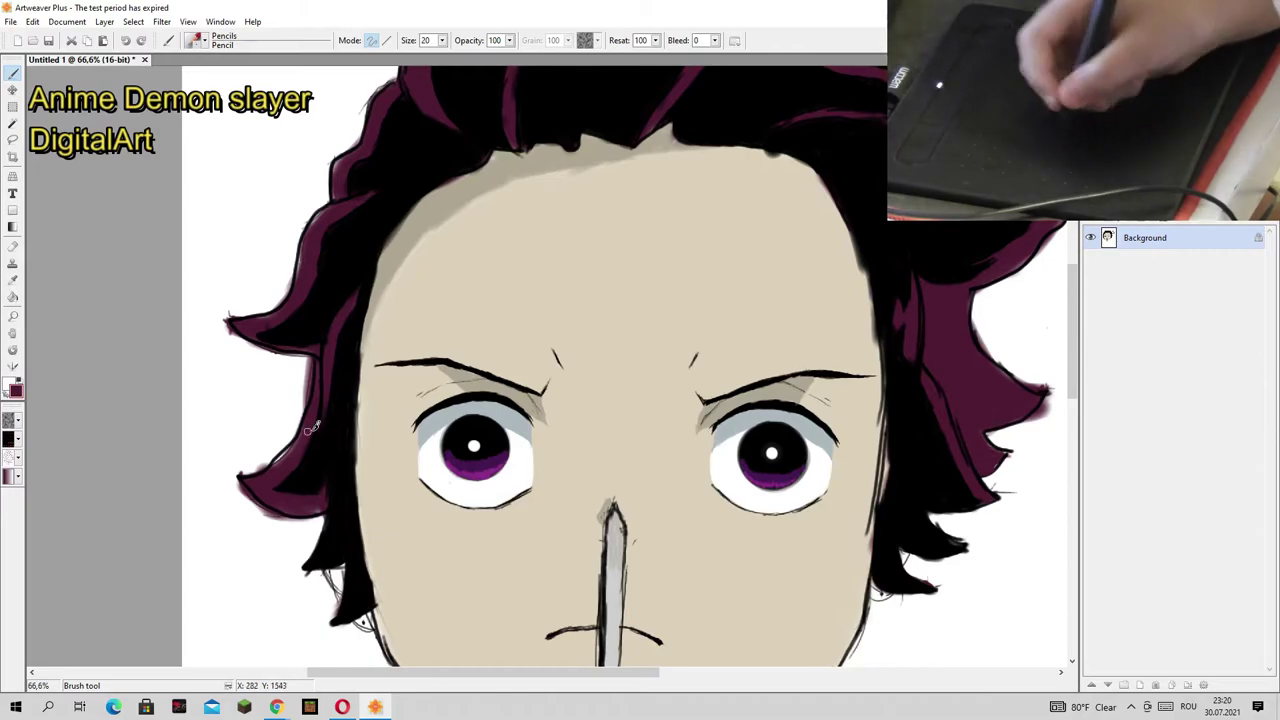
scroll(305, 443, up, 3)
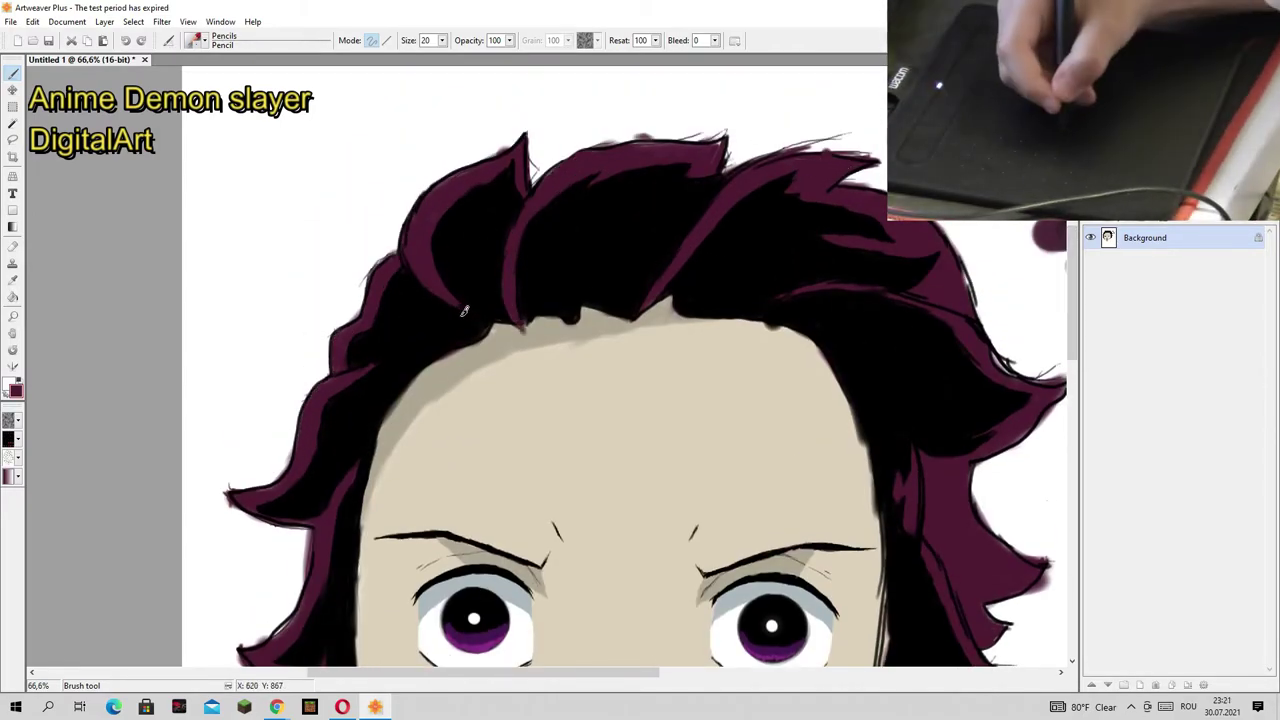
drag(1010, 375, 838, 438)
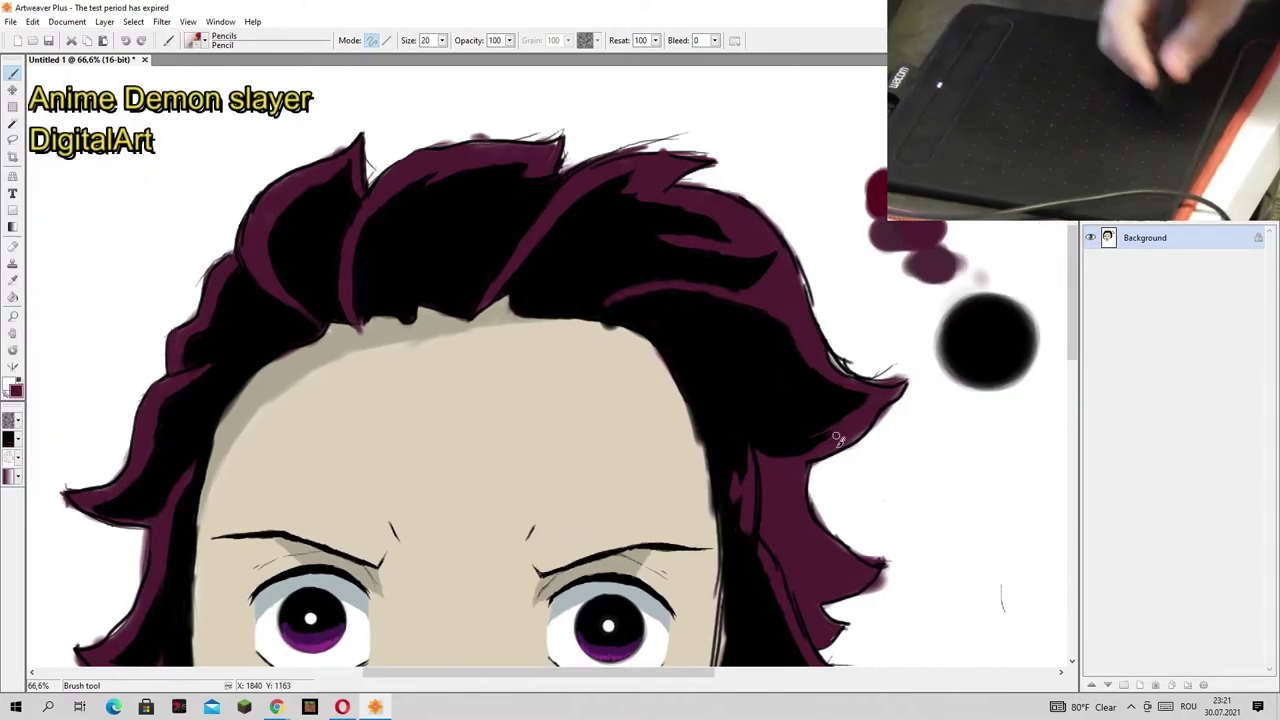
scroll(1076, 332, down, 2)
scroll(866, 578, down, 4)
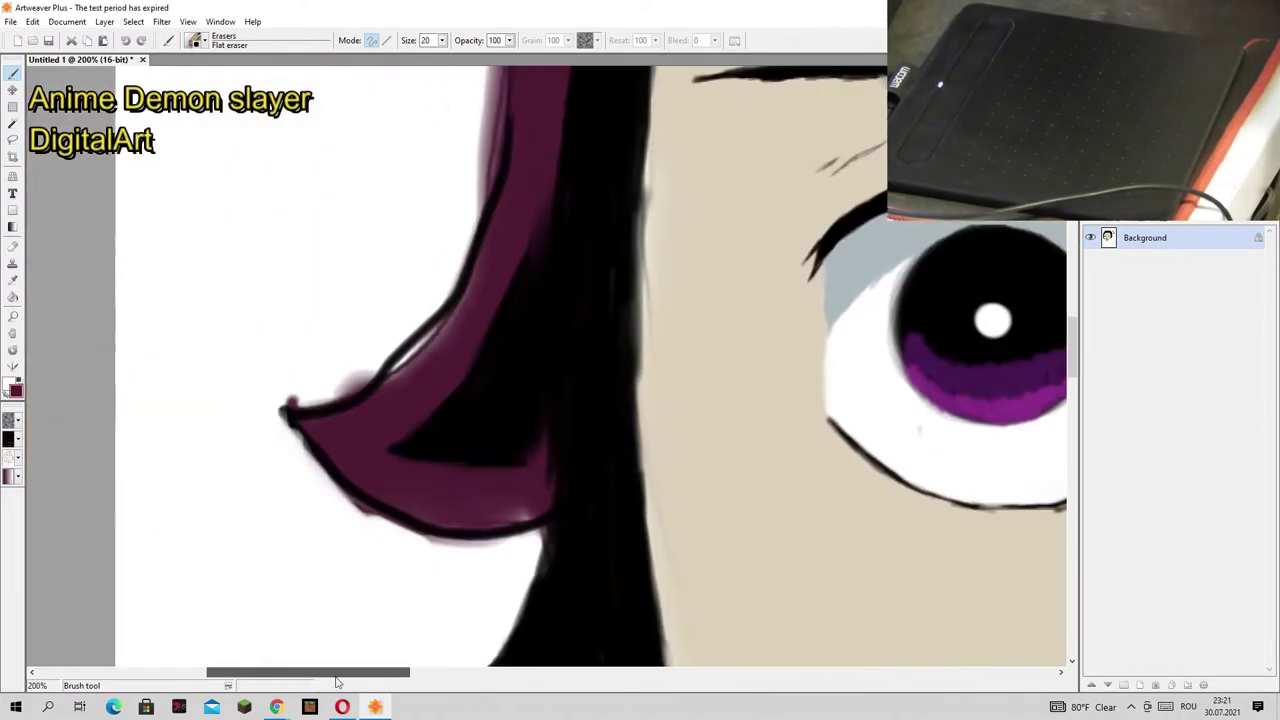
Step: Erase stray outline marks on the top hair and a hair tip with the Flat eraser
drag(336, 682, 331, 682)
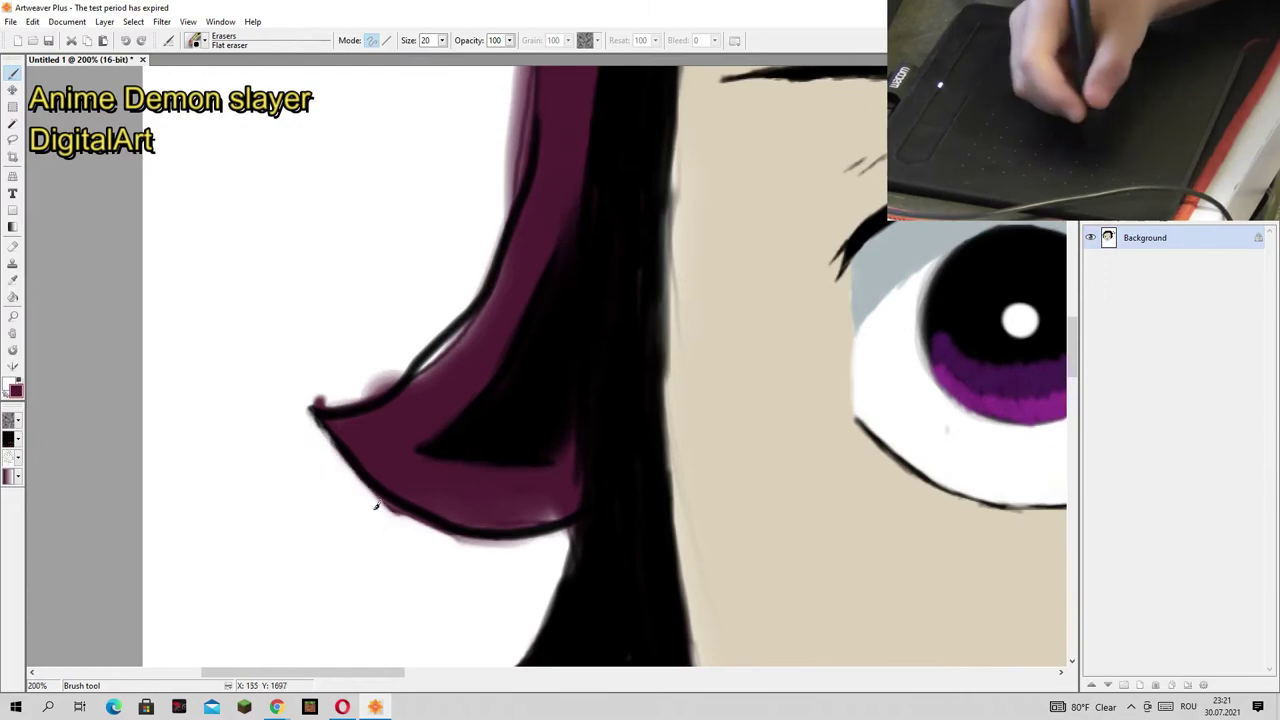
scroll(354, 383, up, 8)
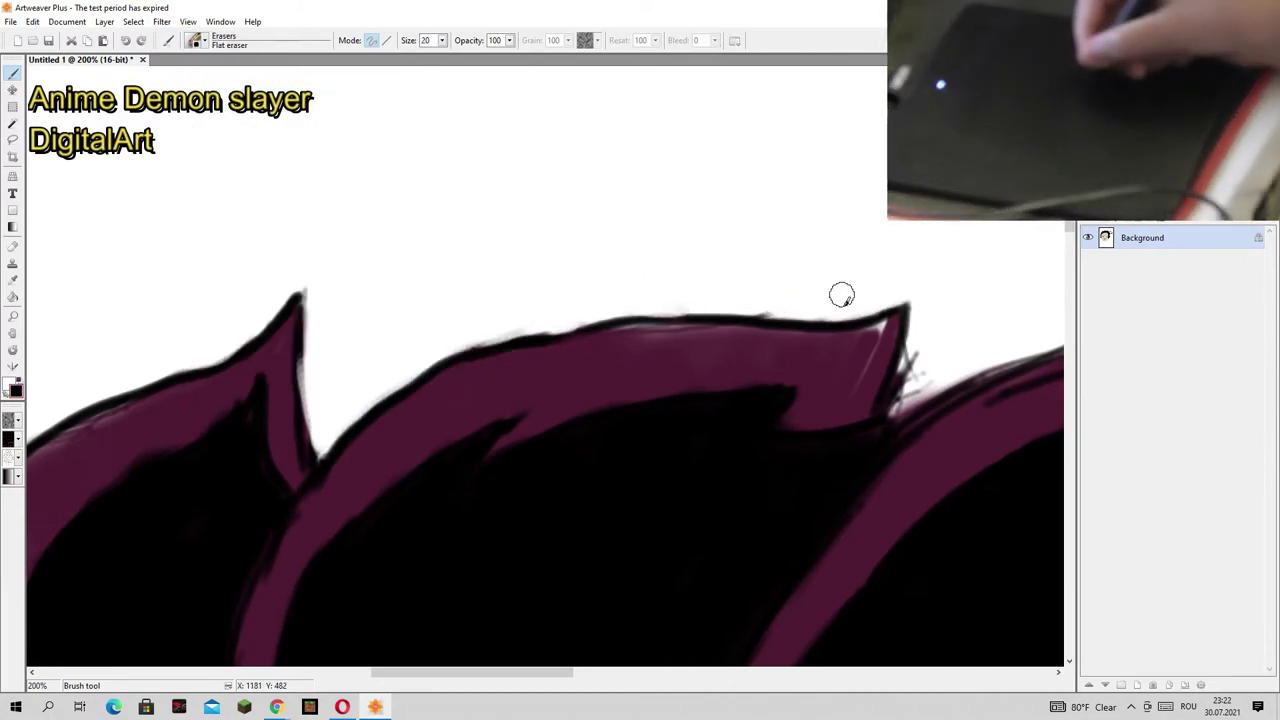
drag(770, 355, 950, 372)
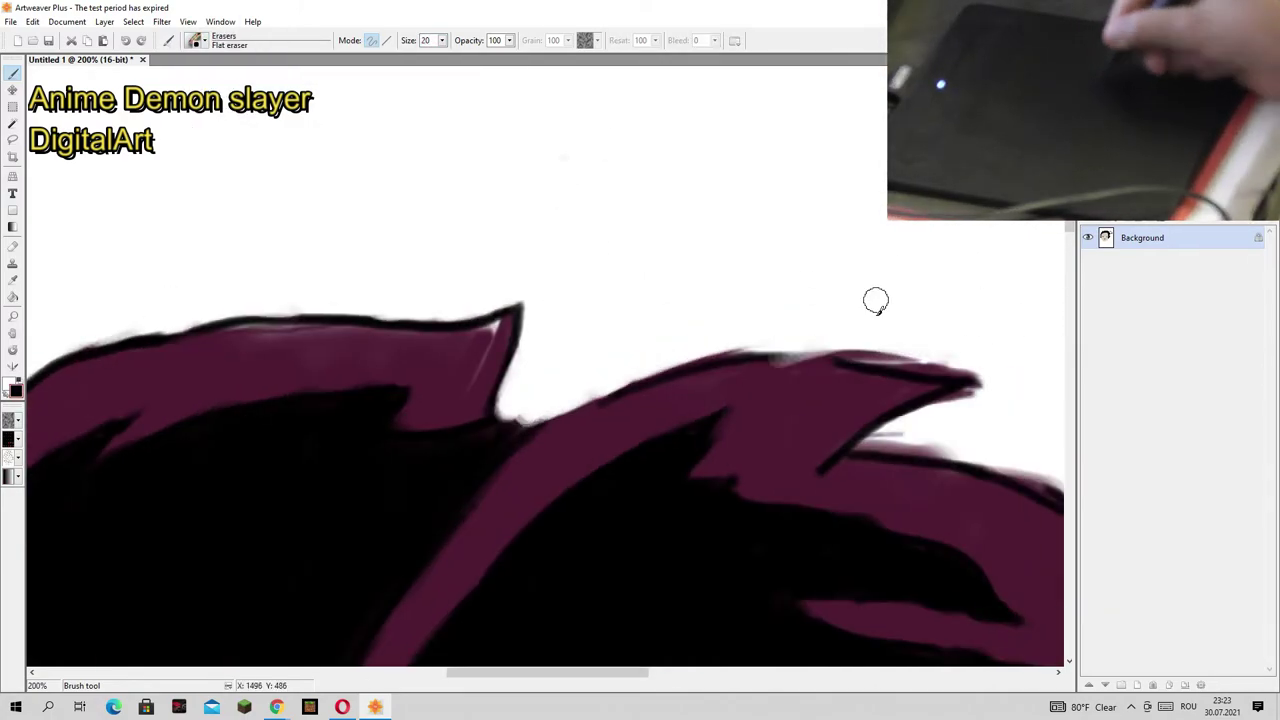
drag(927, 452, 860, 452)
Step: Switch between the Pencil and Flat eraser presets in the brush presets menu
click(195, 40)
click(243, 237)
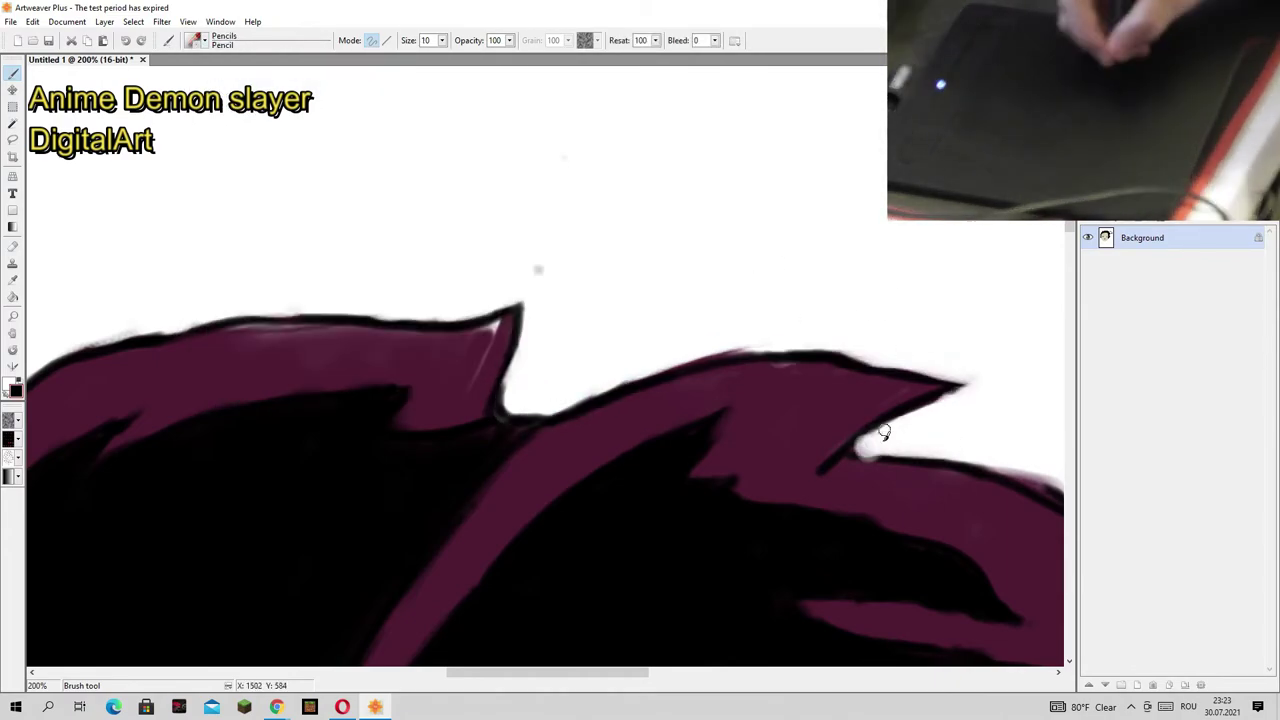
click(195, 40)
click(243, 260)
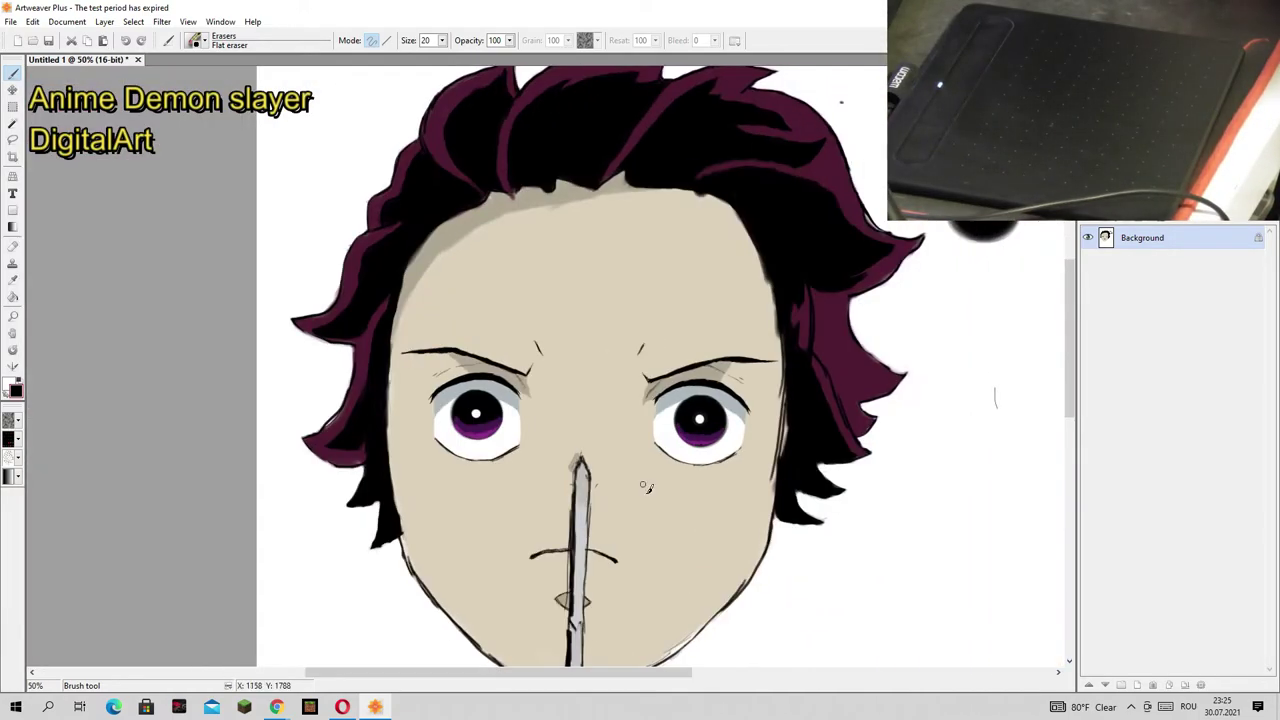
click(197, 40)
Step: Choose Pencils > Pencil, paint beige over the blade top, and set size 5
click(250, 200)
click(380, 100)
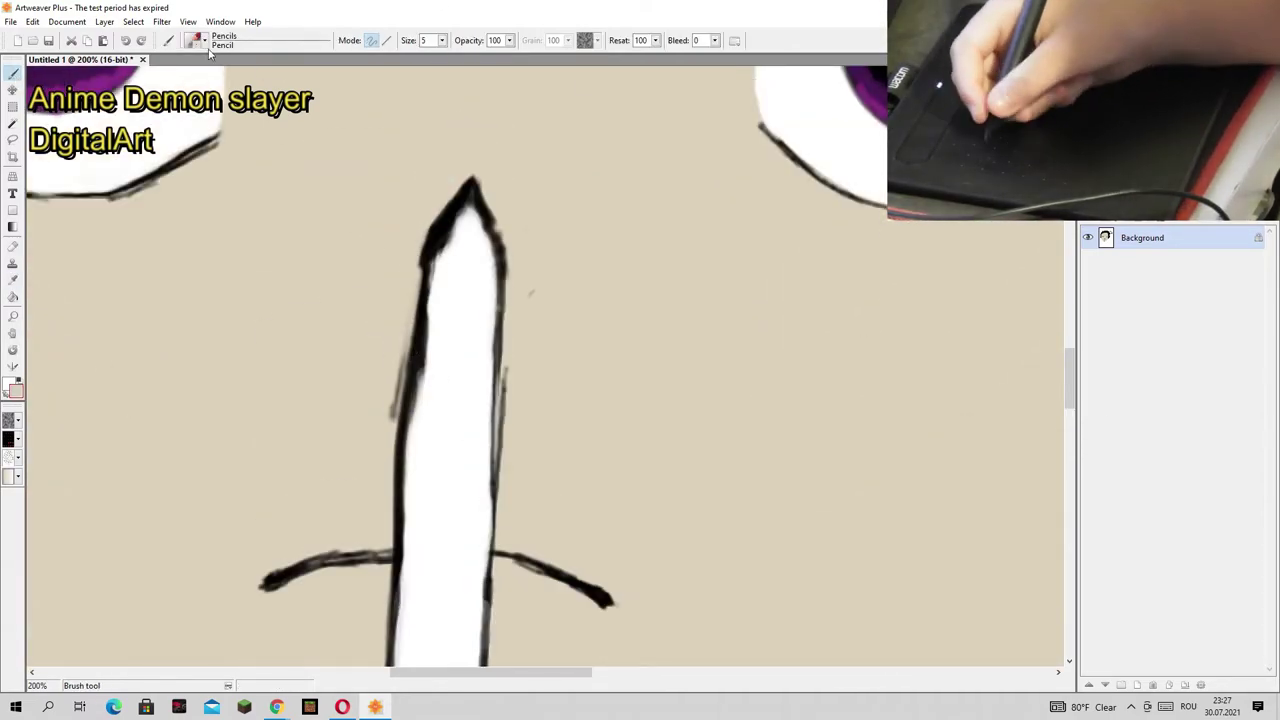
drag(445, 381, 447, 440)
drag(442, 40, 430, 56)
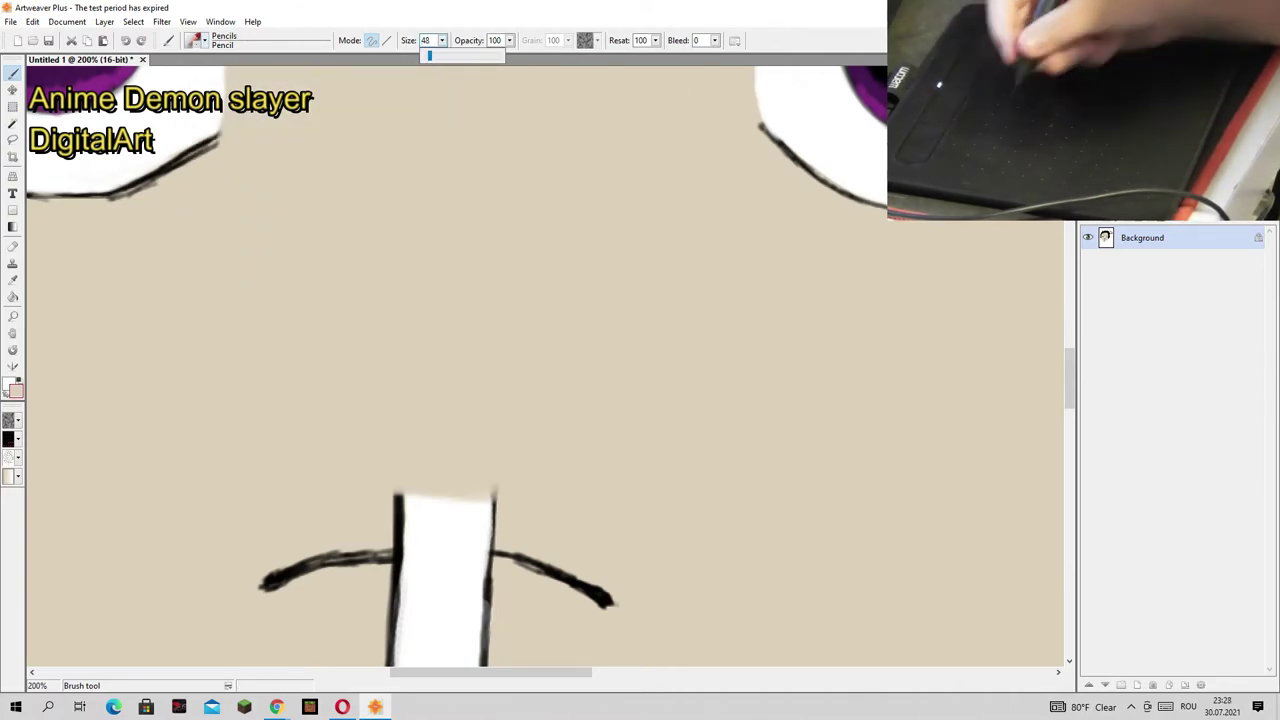
text(5)
drag(493, 505, 494, 447)
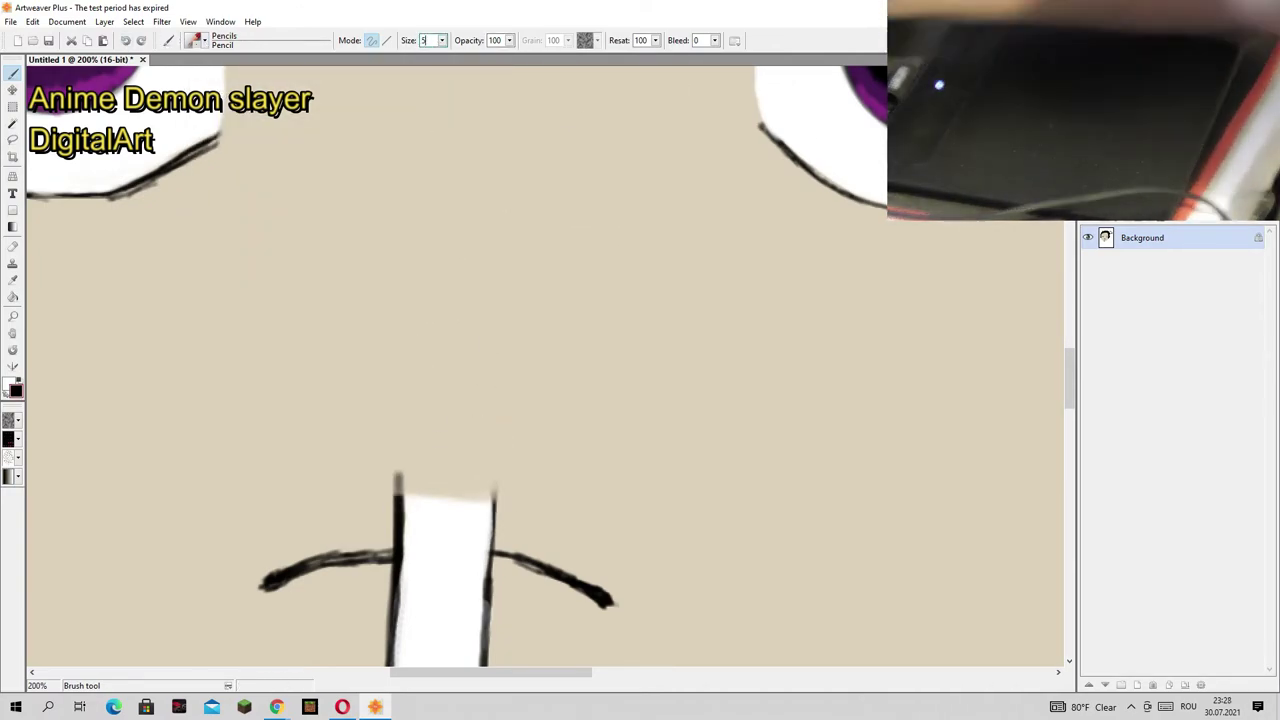
Step: Redraw the blade's black edges and shade it grey down to a sharp tip
drag(398, 500, 398, 432)
drag(491, 520, 496, 446)
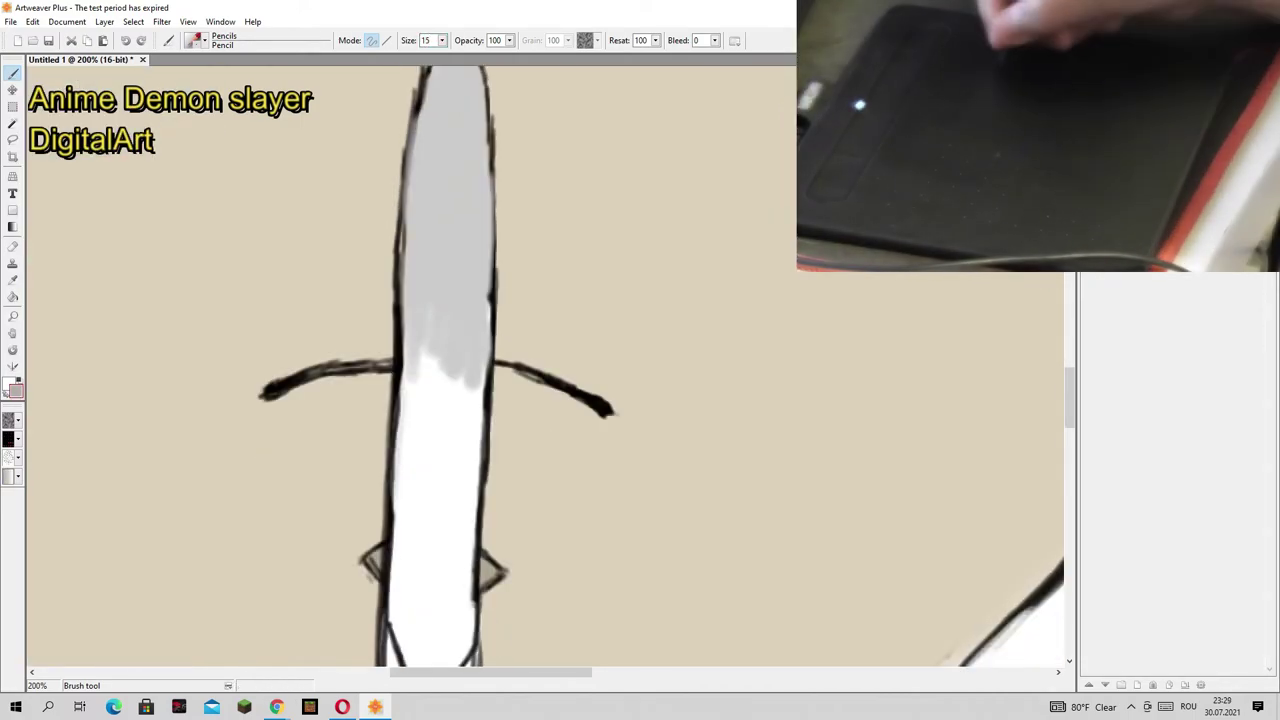
mouse_move(429, 309)
mouse_down()
mouse_move(434, 429)
mouse_move(416, 600)
mouse_move(440, 630)
mouse_up()
drag(440, 330, 427, 424)
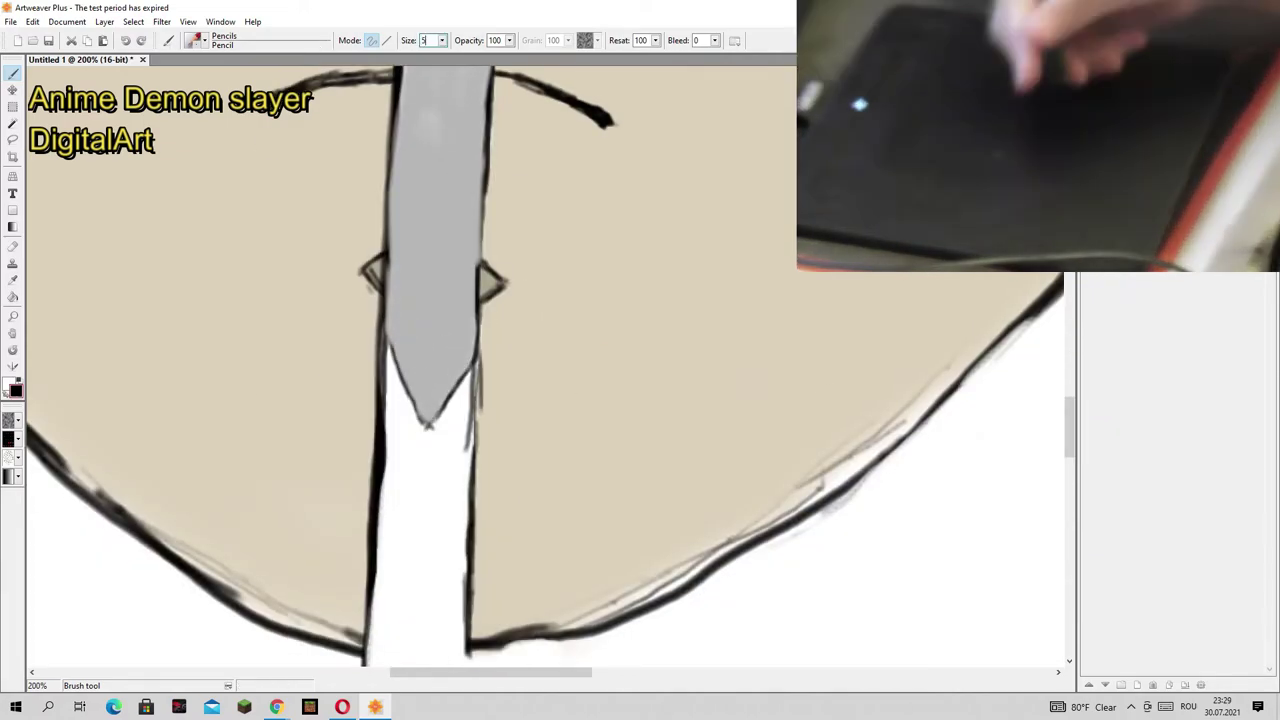
mouse_move(390, 365)
mouse_down()
mouse_move(428, 430)
mouse_move(394, 500)
mouse_move(443, 529)
mouse_move(416, 640)
mouse_move(440, 655)
mouse_up()
scroll(971, 451, down, 3)
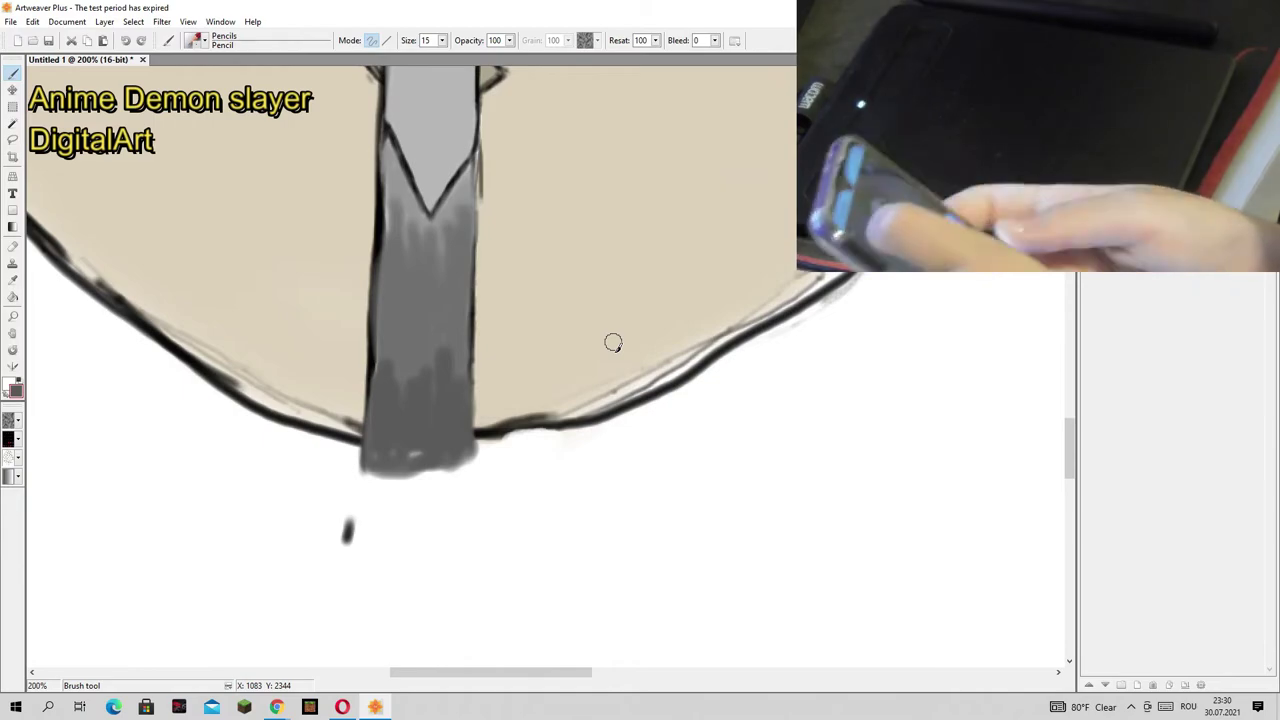
key(ctrl+minus)
key(ctrl+minus)
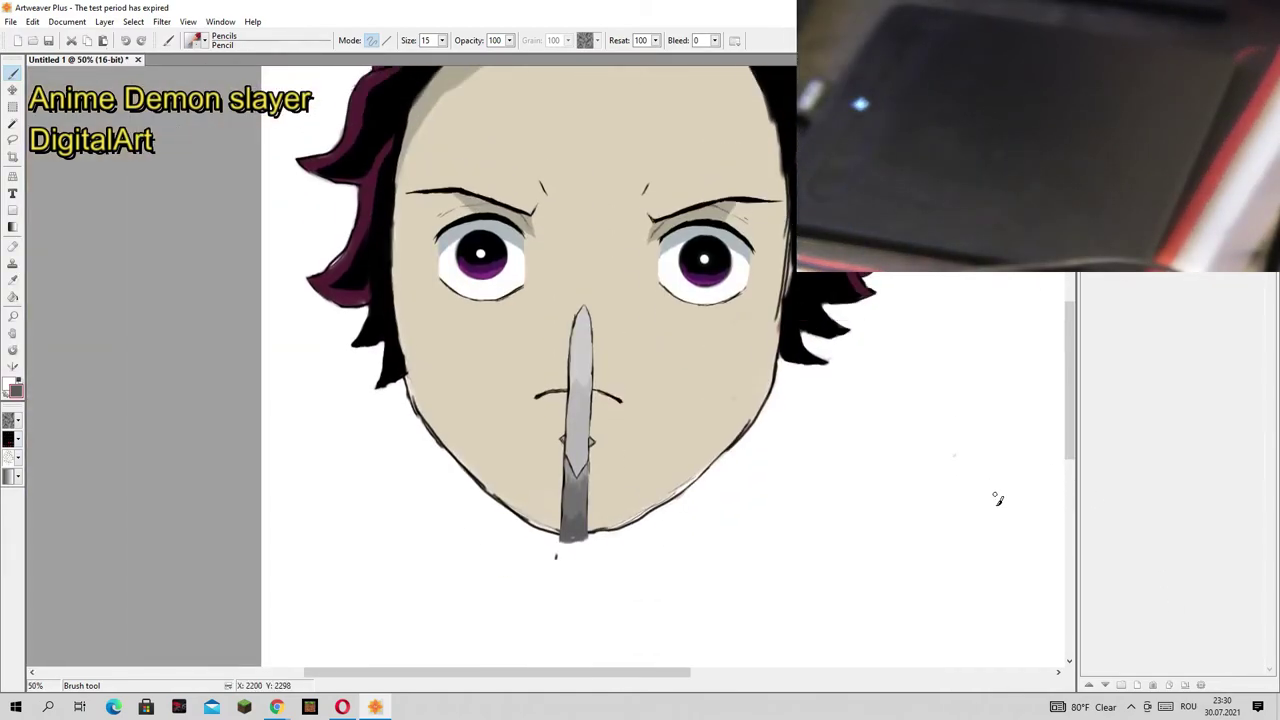
Step: With a fine size-5 Pencil, draw the neck lines and collar outline below the chin
key(bracketleft)
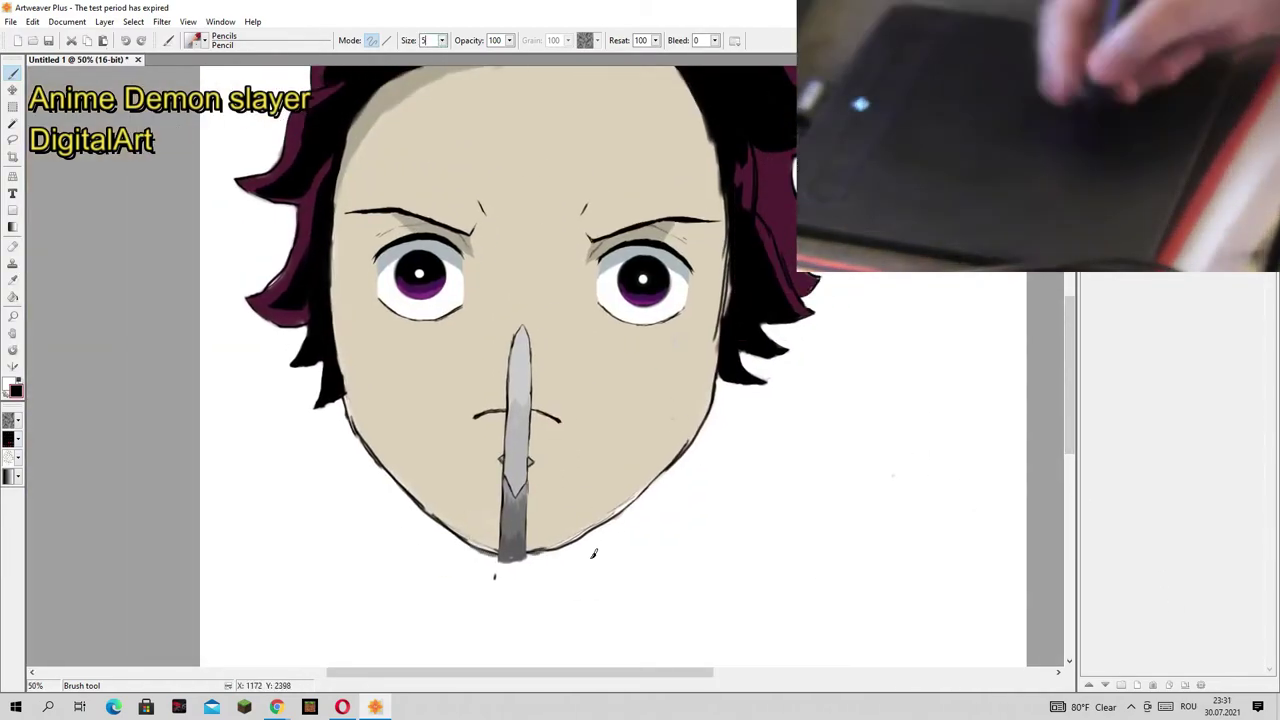
mouse_move(456, 538)
mouse_down()
mouse_move(452, 566)
mouse_move(505, 580)
mouse_move(582, 540)
mouse_move(456, 577)
mouse_up()
mouse_move(593, 585)
mouse_down()
mouse_move(584, 556)
mouse_move(591, 594)
mouse_move(513, 640)
mouse_up()
scroll(923, 470, down, 2)
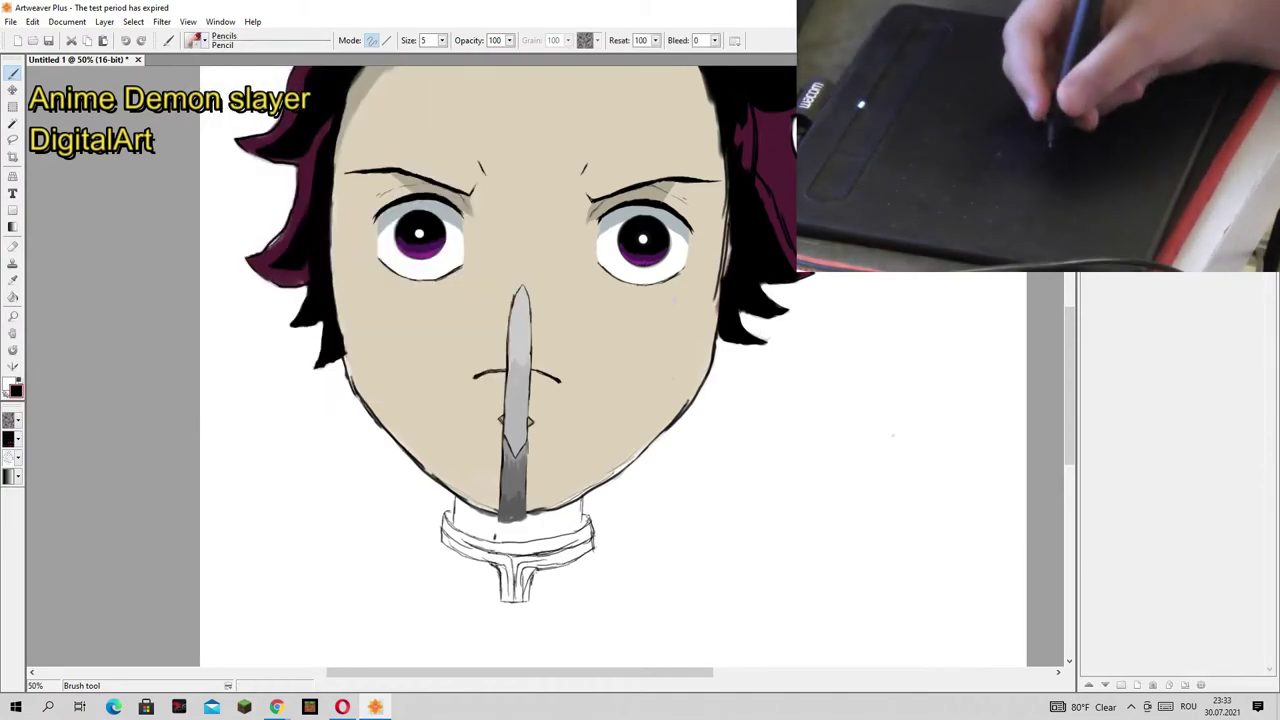
Step: Fill the neck with beige skin tone and paint a dark shadow under the chin
key(bracketright)
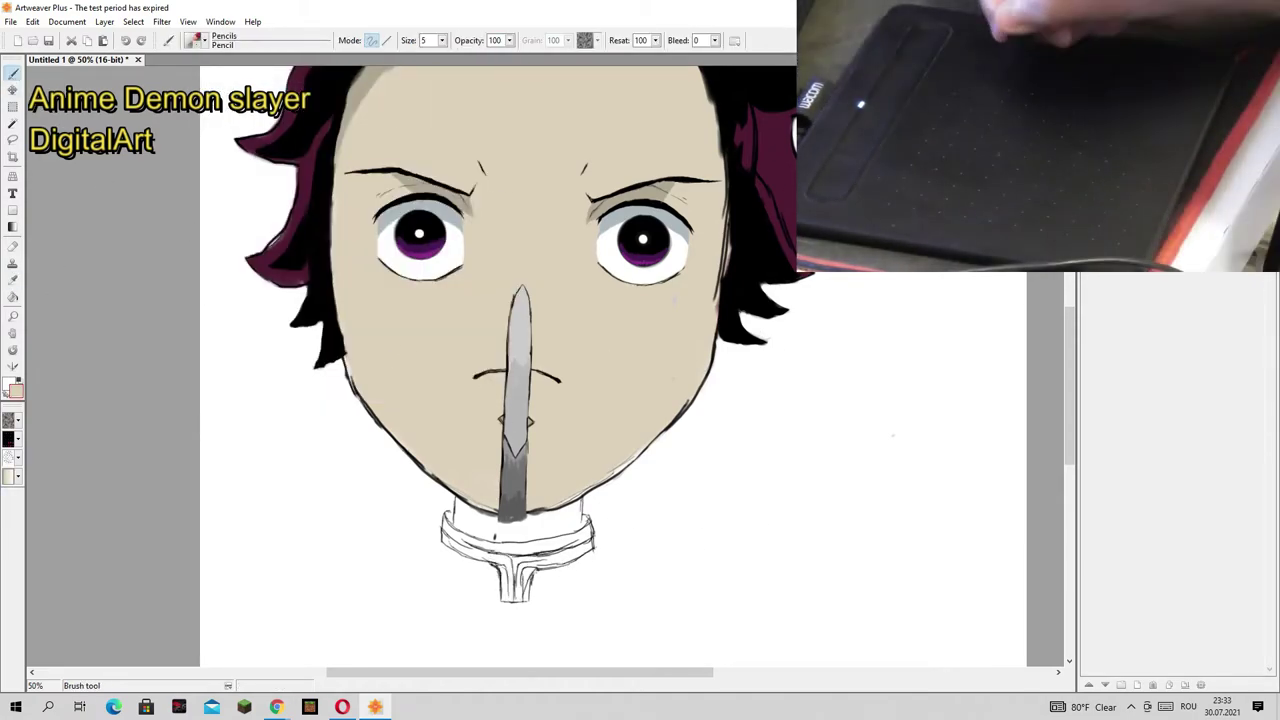
key(bracketright)
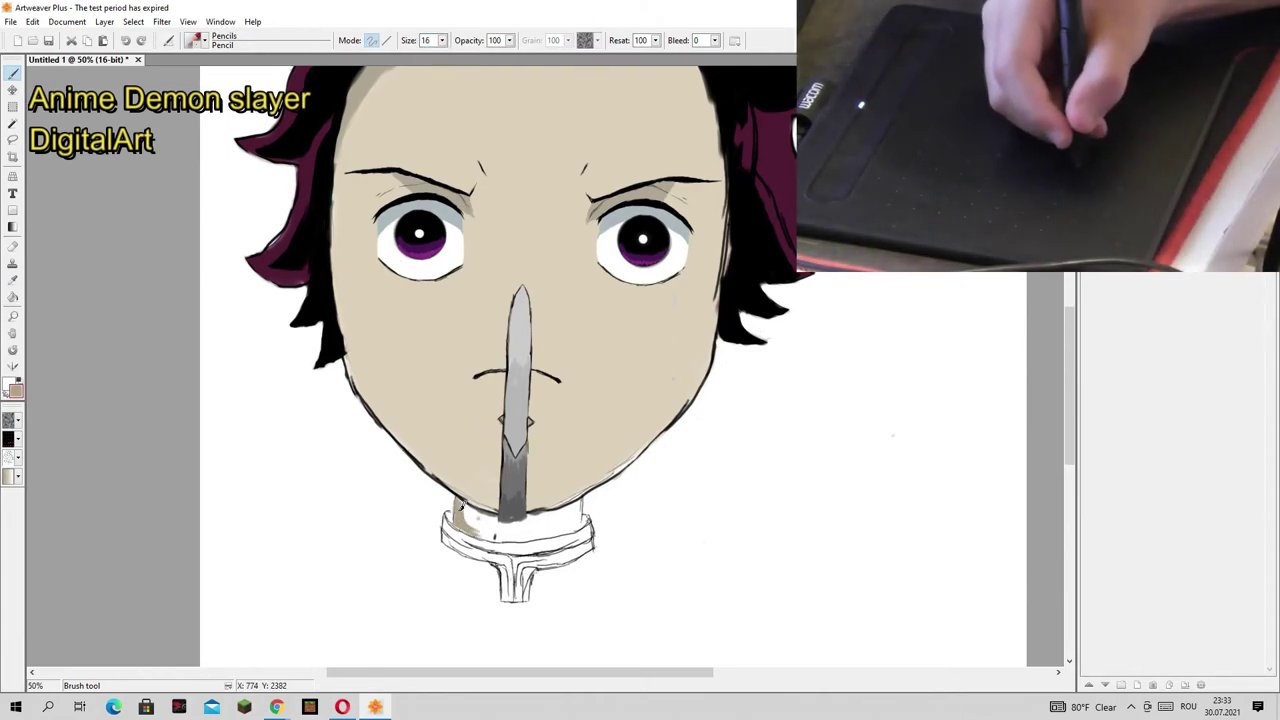
drag(455, 513, 583, 510)
drag(483, 533, 540, 532)
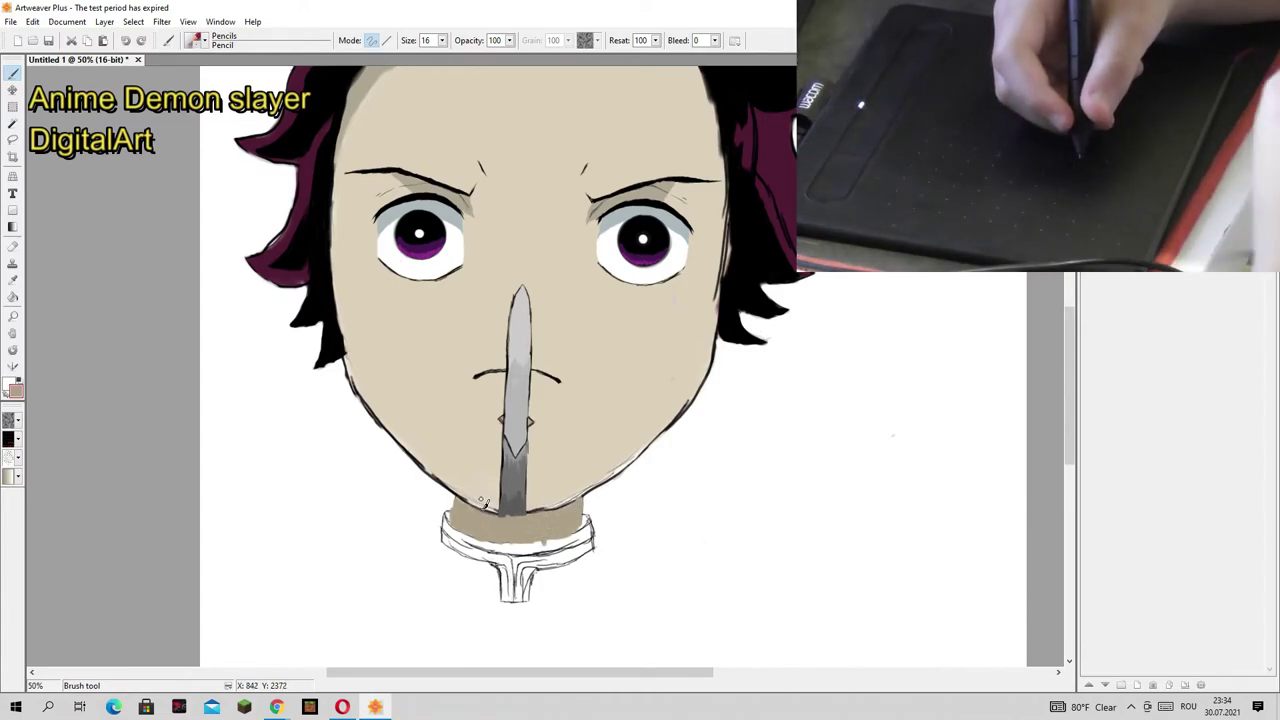
key(bracketleft)
key(bracketleft)
key(bracketleft)
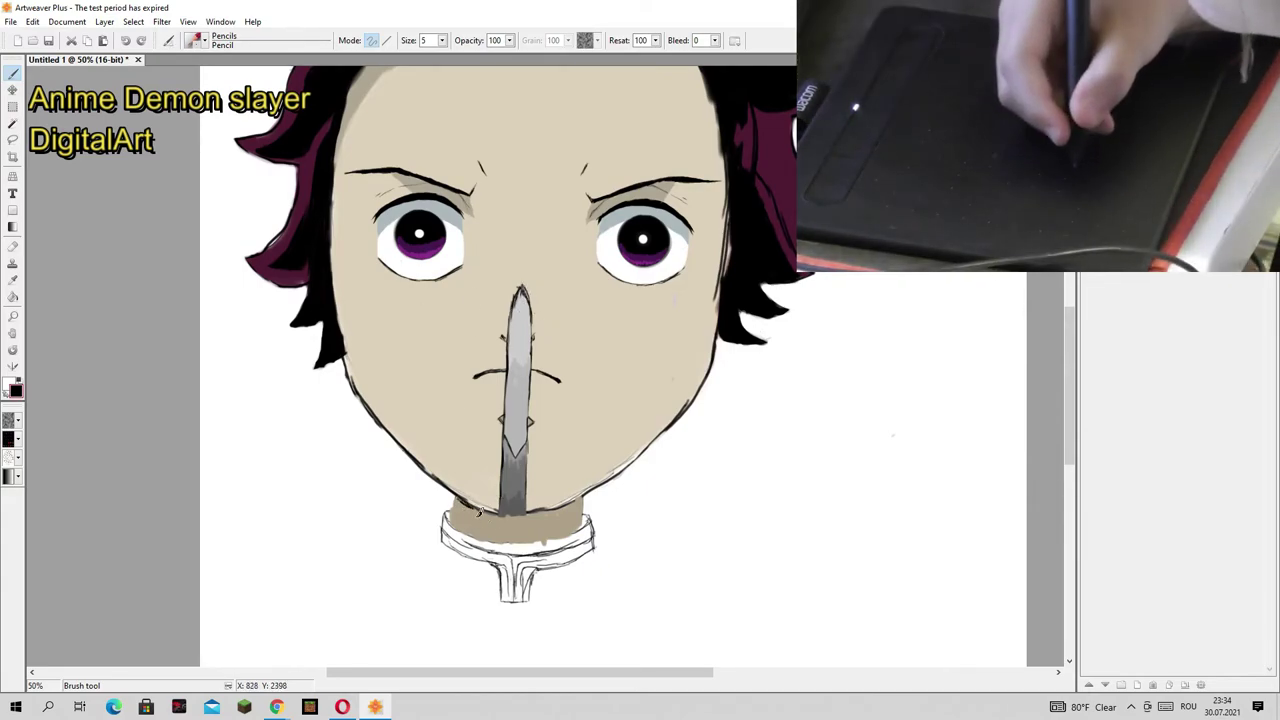
mouse_move(478, 510)
mouse_down()
mouse_move(512, 532)
mouse_move(555, 513)
mouse_move(466, 510)
mouse_up()
key(bracketright)
key(bracketright)
key(bracketright)
key(bracketleft)
key(bracketleft)
key(bracketleft)
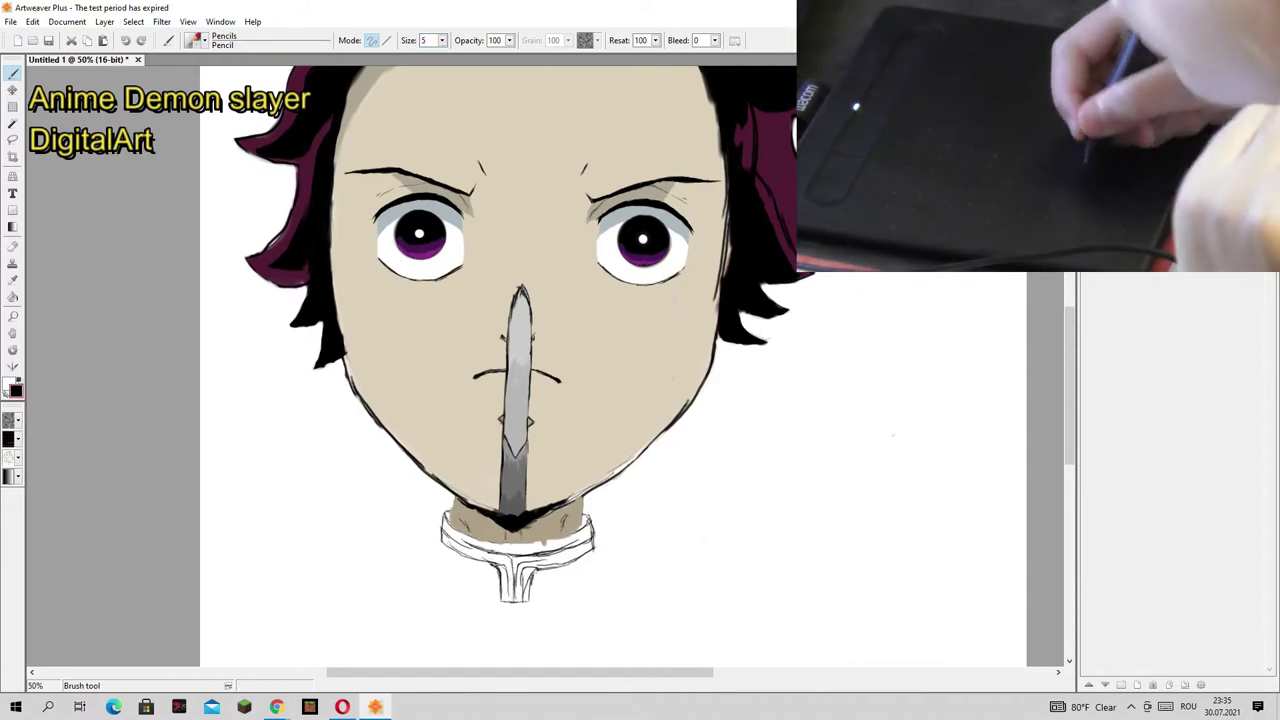
Step: Swap colours and brush grey-blue onto the collar's left side
key(x)
key(bracketright)
key(bracketright)
key(bracketright)
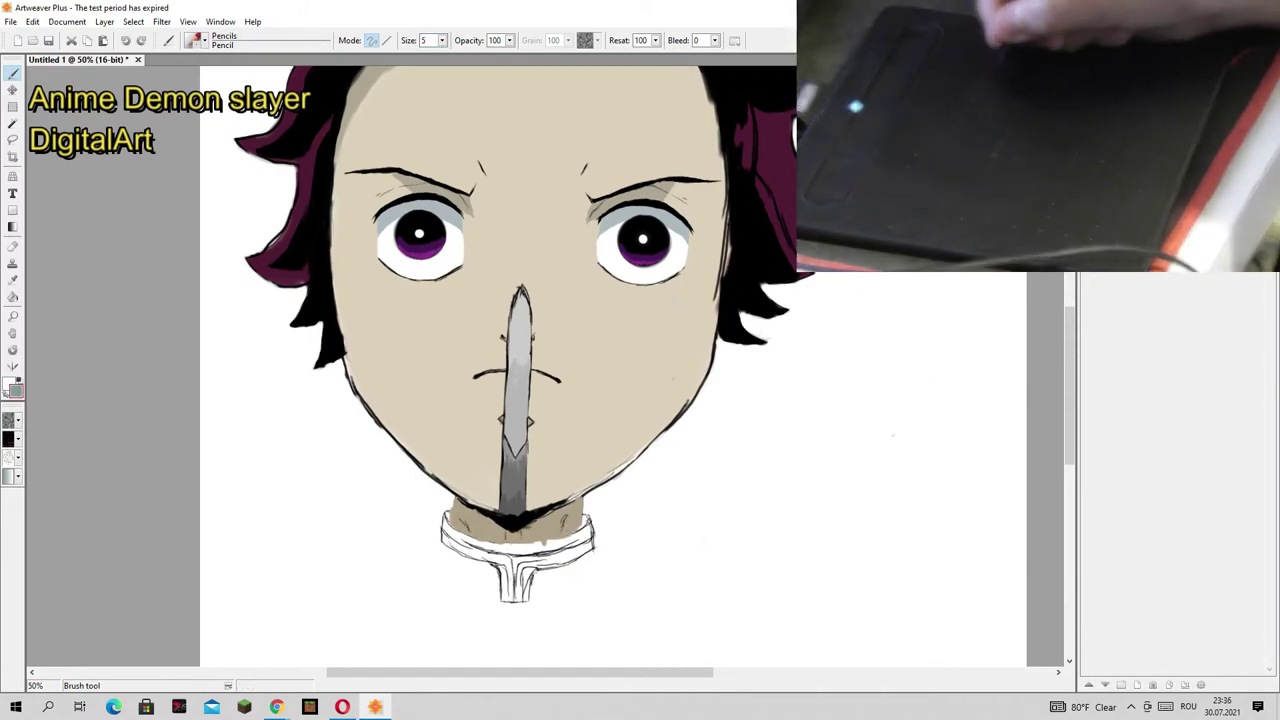
mouse_move(445, 547)
mouse_down()
mouse_move(487, 565)
mouse_move(448, 524)
mouse_up()
key(bracketleft)
key(bracketleft)
key(bracketleft)
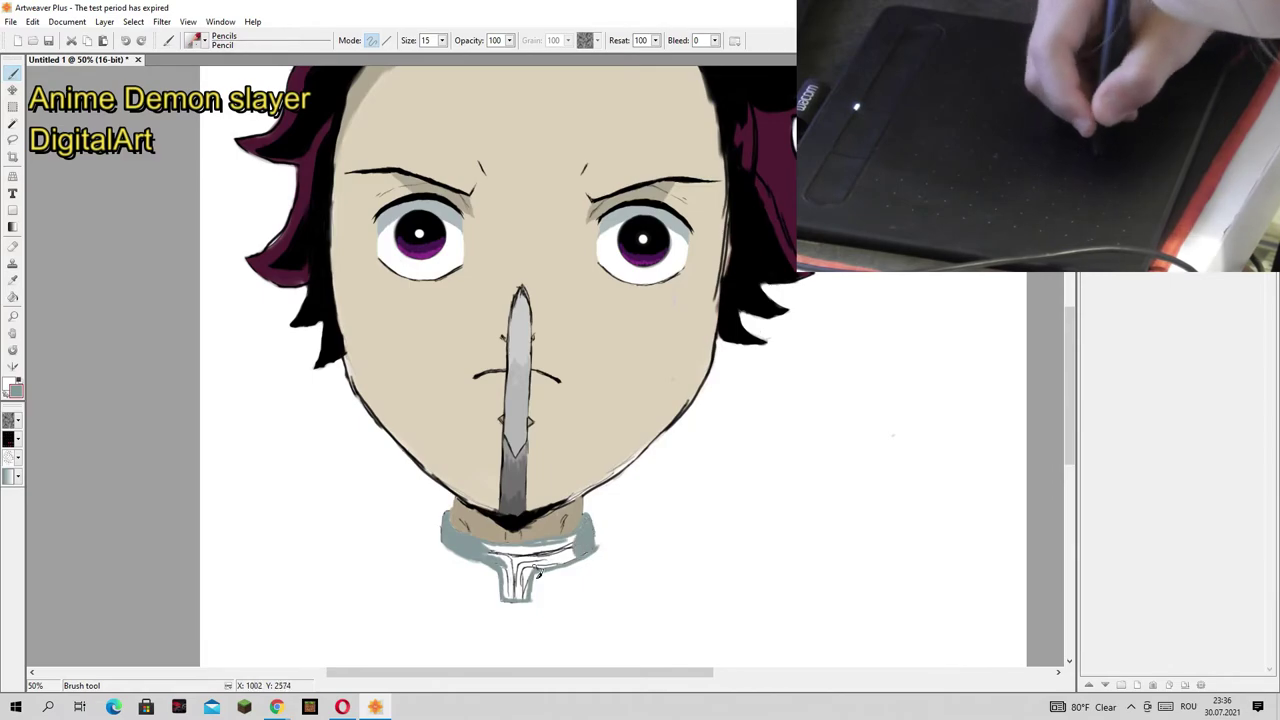
Step: Trace dark size-5 outlines around the collar edges, its front stem and the neck
scroll(614, 524, left, 1)
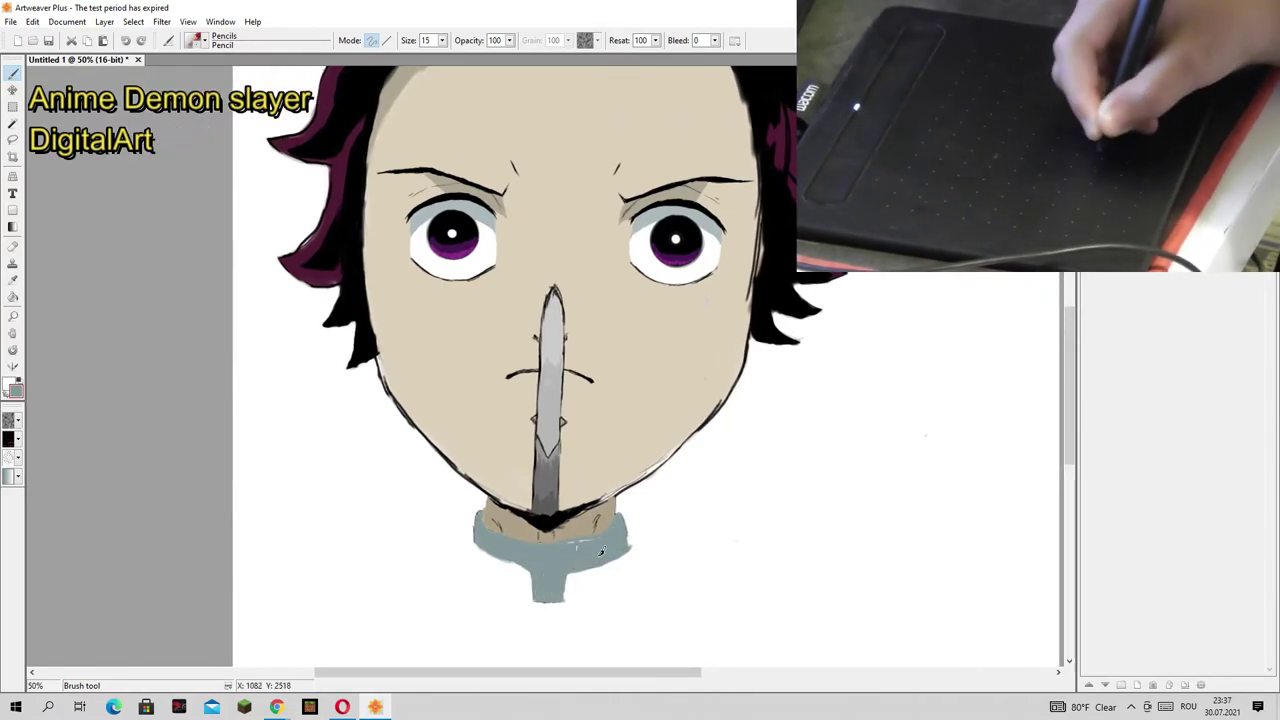
key(bracketleft)
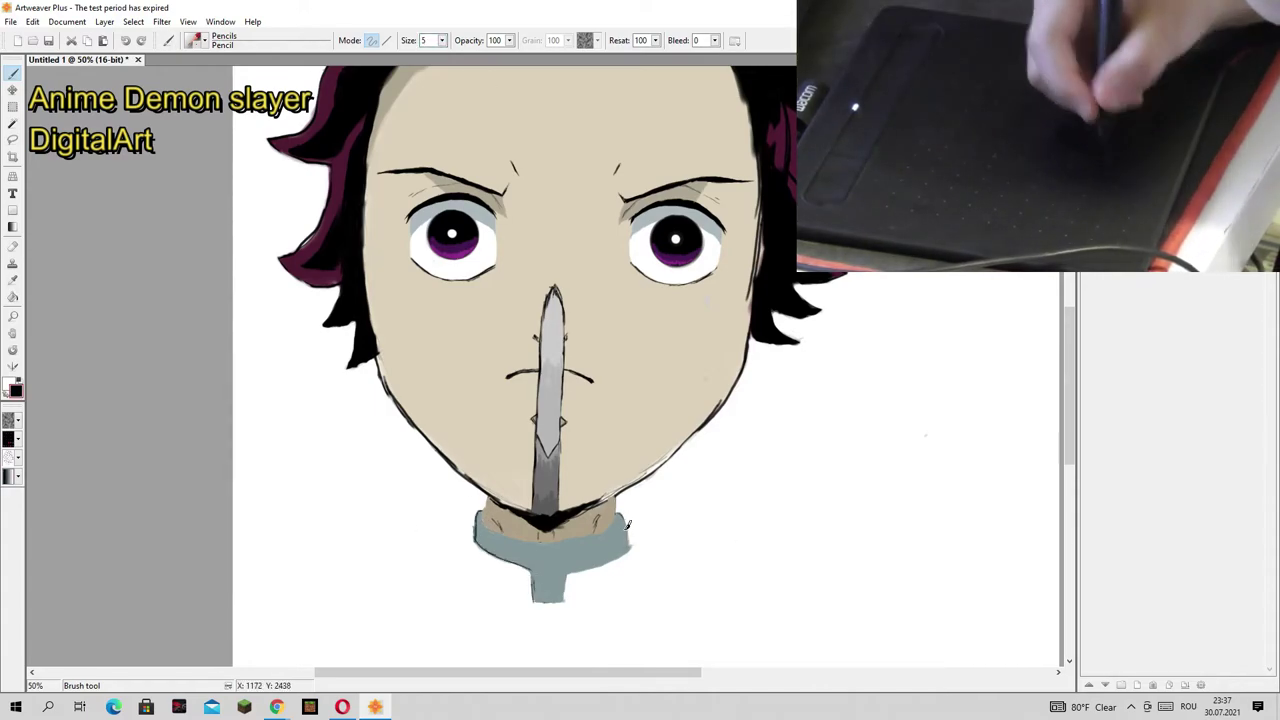
drag(628, 548, 532, 602)
drag(566, 548, 598, 536)
mouse_move(484, 496)
mouse_down()
mouse_move(487, 543)
mouse_move(536, 603)
mouse_up()
mouse_move(626, 552)
mouse_down()
mouse_move(630, 564)
mouse_move(558, 570)
mouse_up()
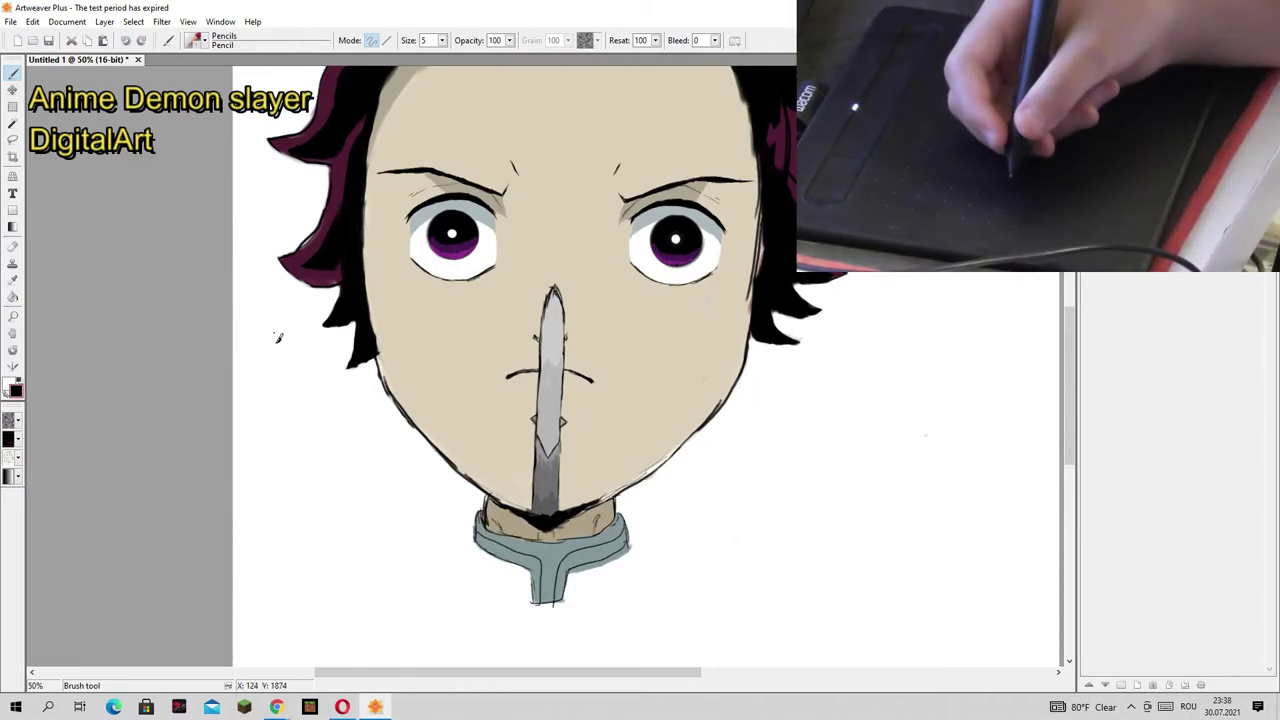
Step: Sample skin colour, paint out the old blade, and redraw its dark edges down through the collar
alt+click(290, 182)
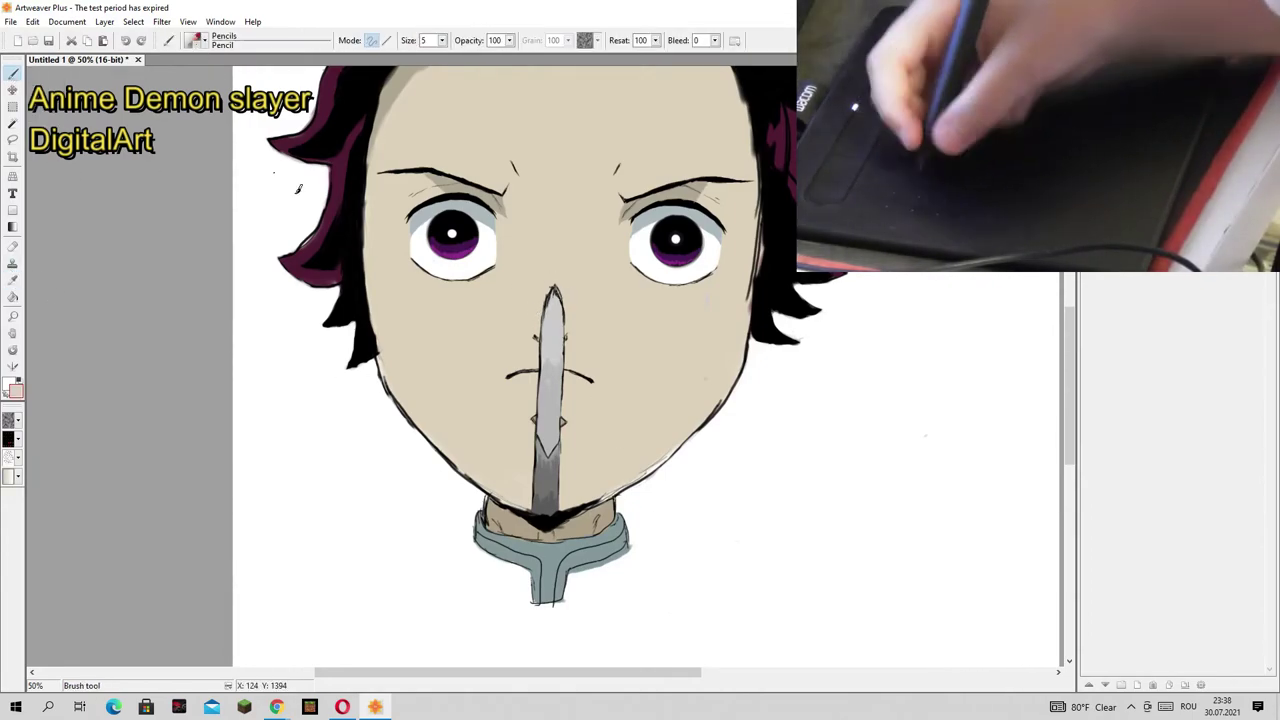
text(20)
drag(552, 292, 535, 396)
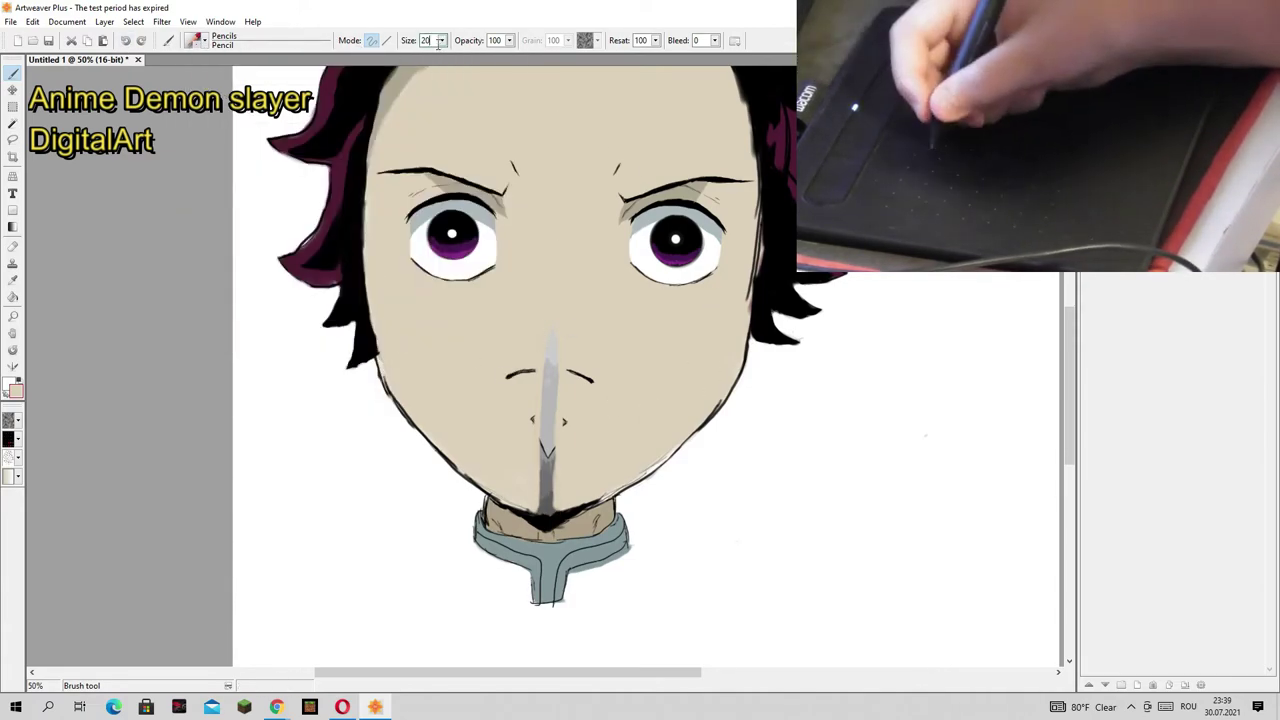
mouse_move(548, 330)
mouse_down()
mouse_move(539, 510)
mouse_move(542, 474)
mouse_up()
mouse_move(546, 394)
mouse_down()
mouse_move(548, 338)
mouse_move(558, 420)
mouse_up()
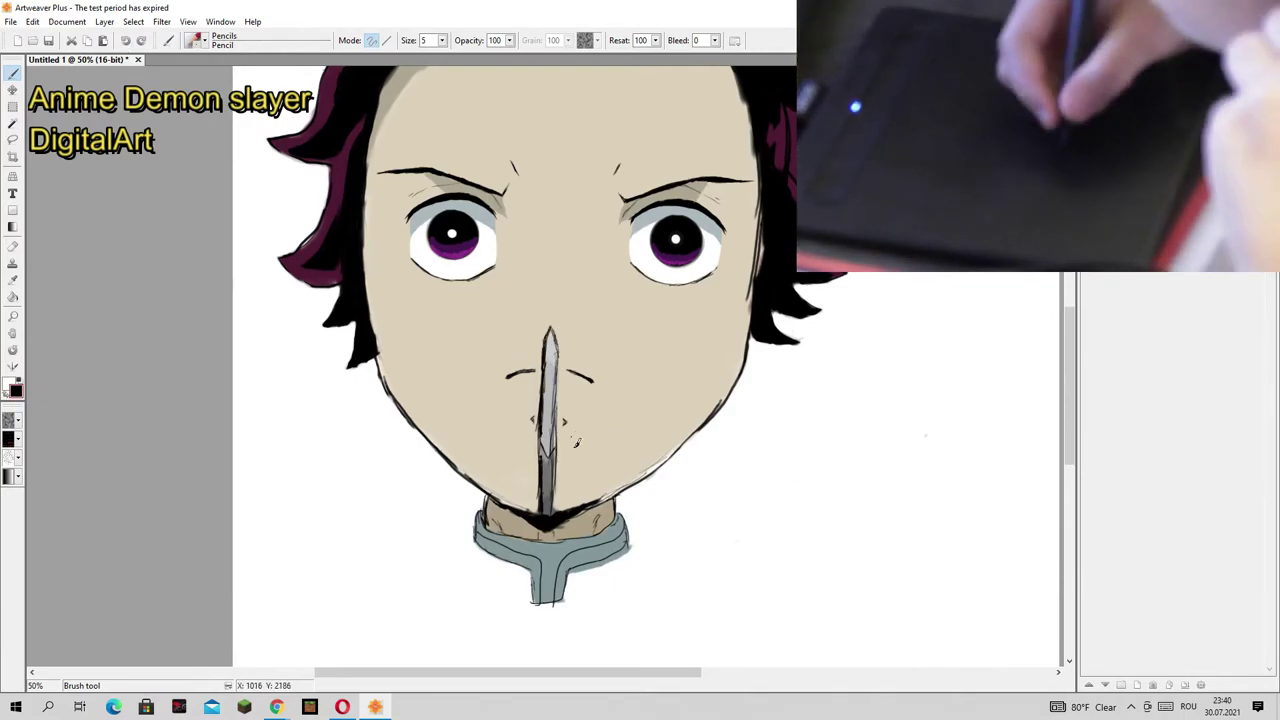
drag(556, 522, 543, 666)
Step: Shade the lengthened blade grey and white, retrace its dark lines, and start the left shoulder line
key(])
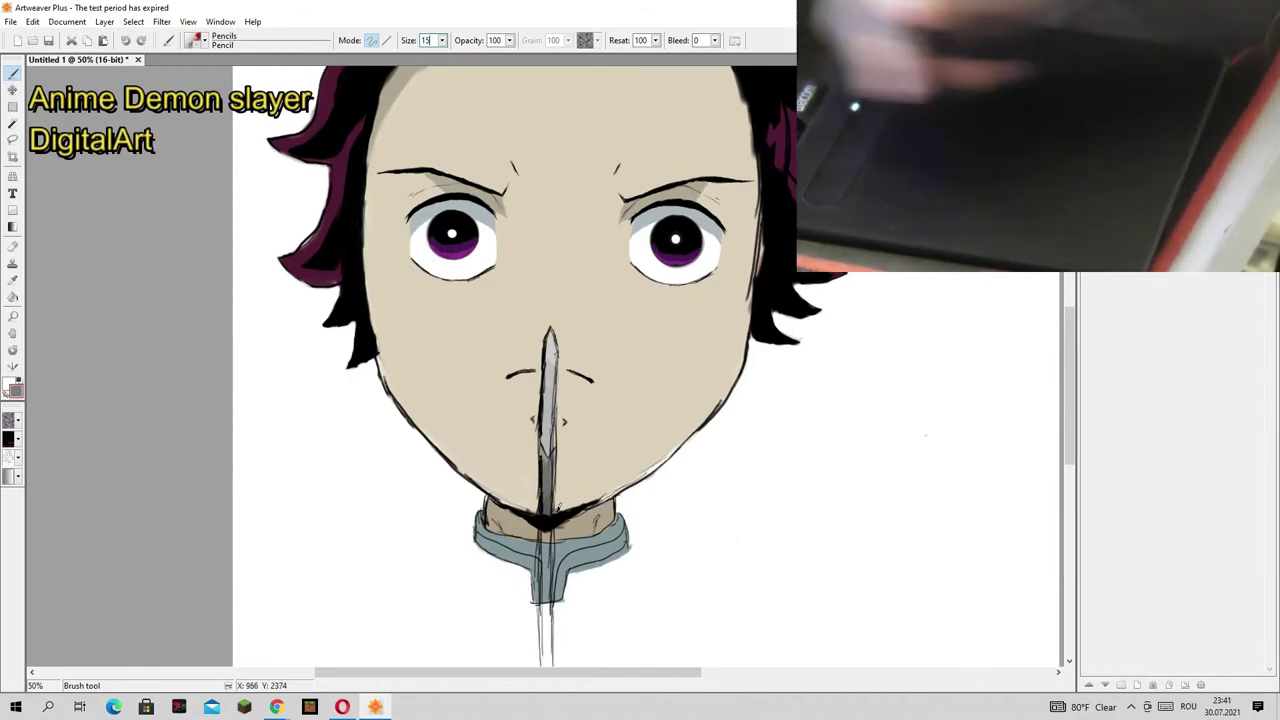
drag(548, 500, 551, 620)
alt+click(548, 503)
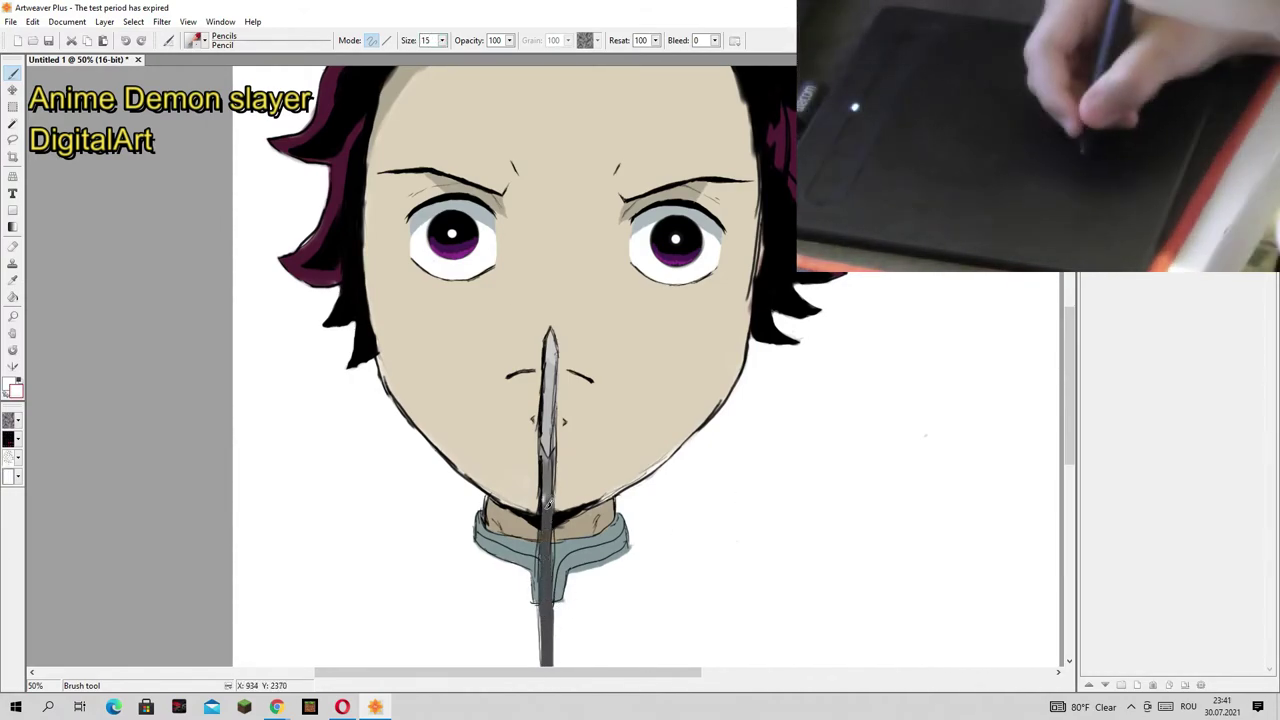
key([)
drag(544, 424, 545, 607)
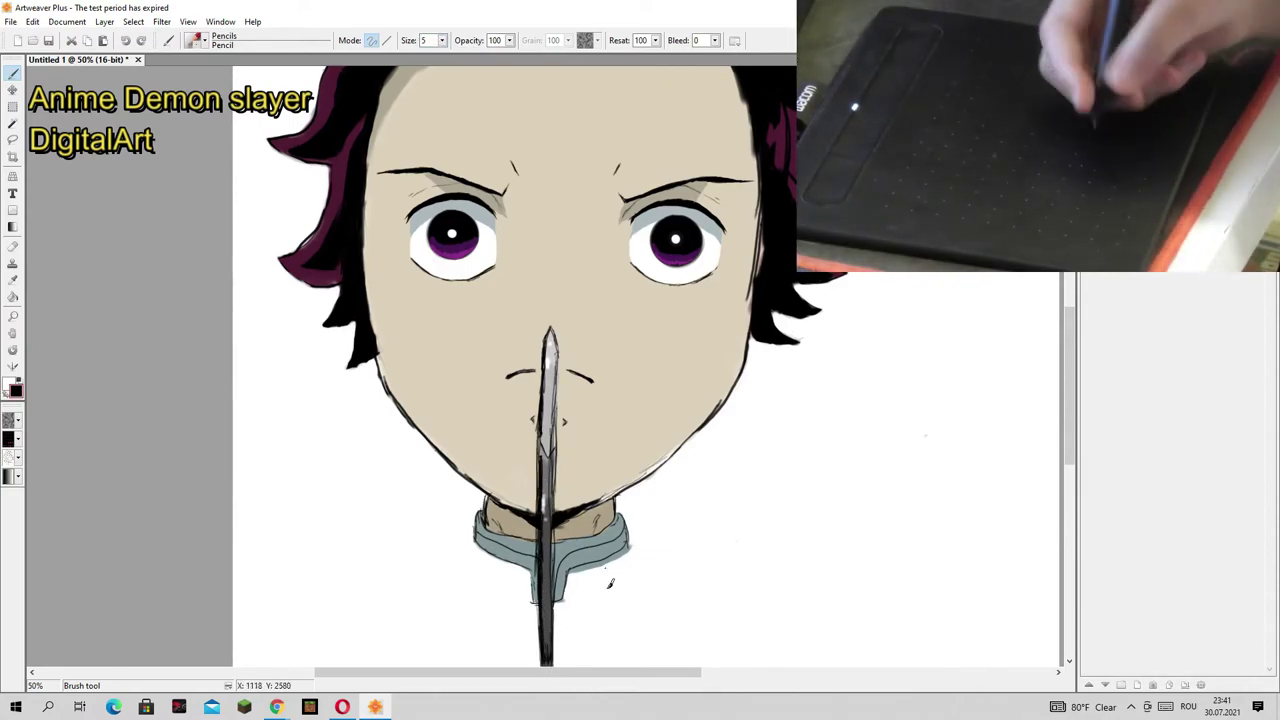
mouse_move(473, 545)
mouse_down()
mouse_move(444, 561)
mouse_move(364, 550)
mouse_up()
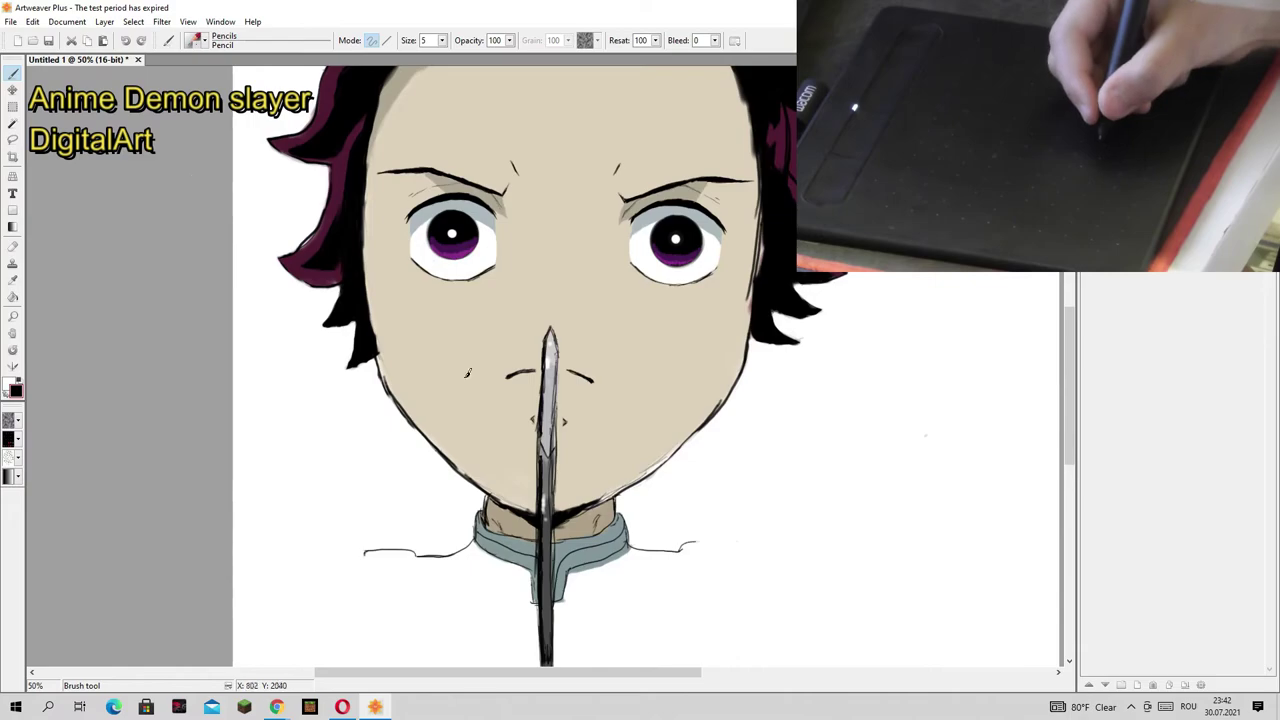
Step: Sketch the right shoulder, vertical clothing lines on both sides, and a diagonal fold from the left collar
drag(760, 561, 853, 664)
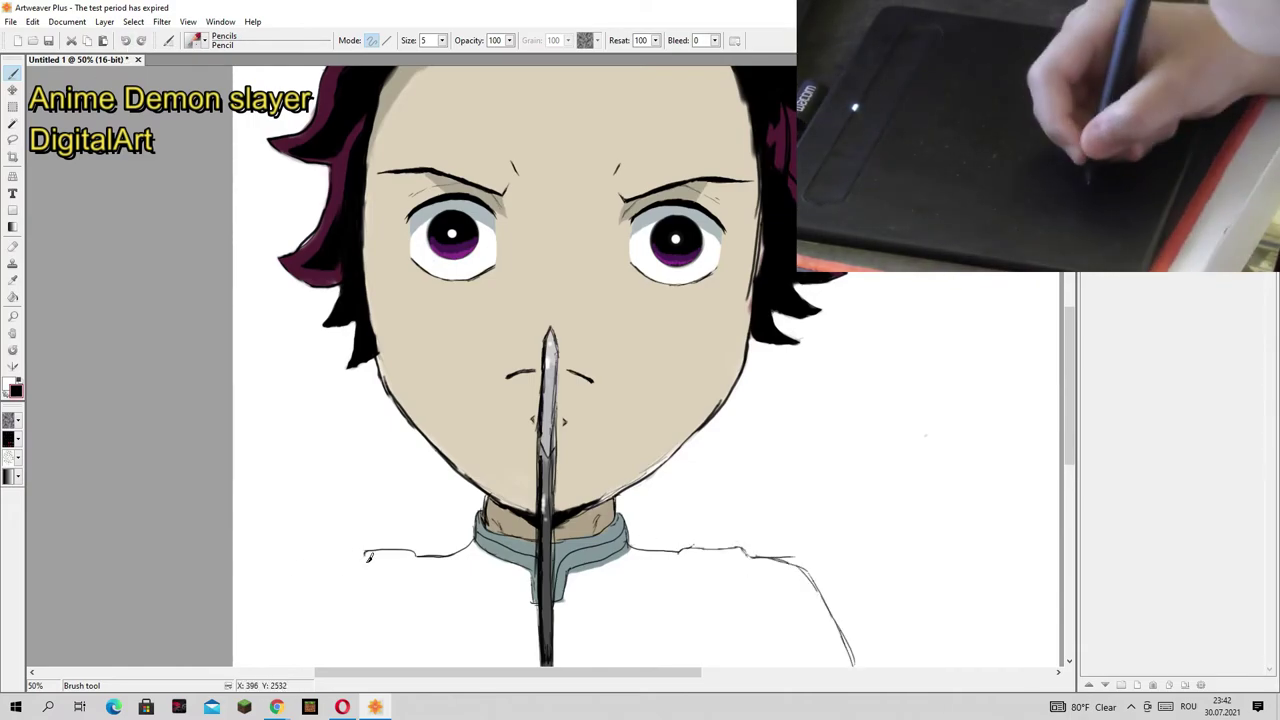
drag(357, 553, 355, 664)
drag(417, 556, 420, 664)
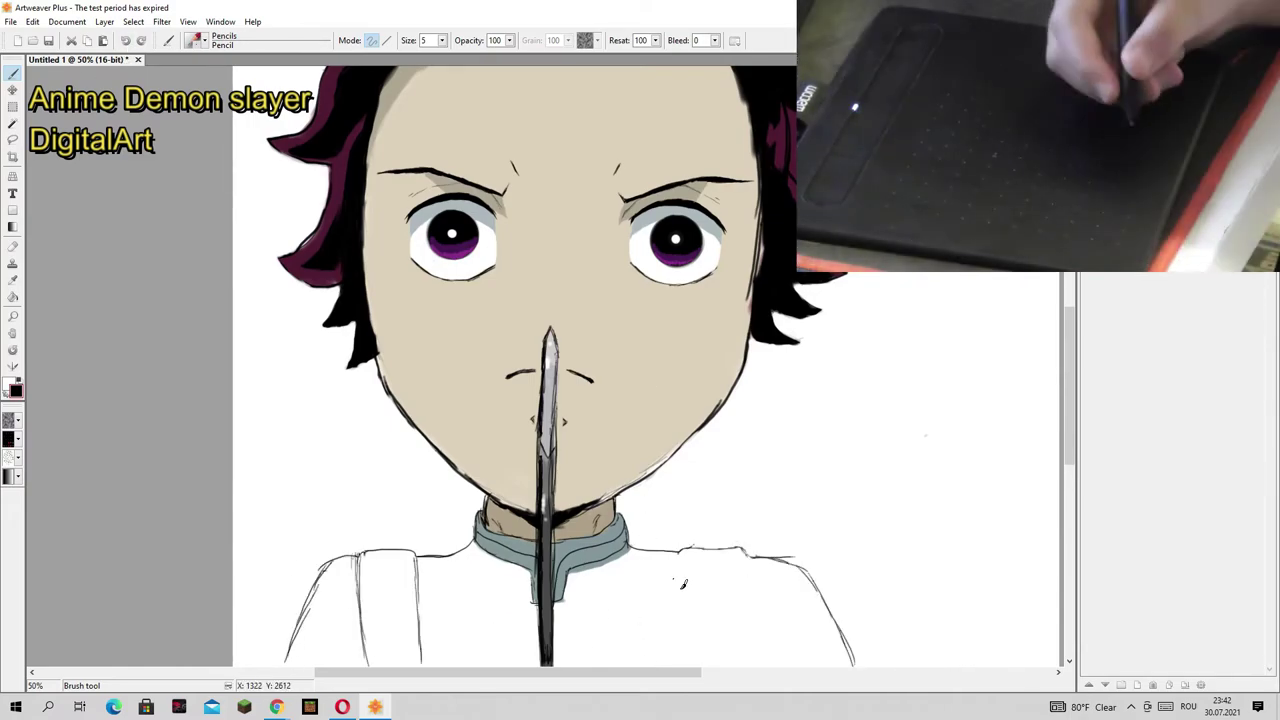
drag(741, 602, 737, 664)
mouse_move(676, 616)
mouse_down()
mouse_move(675, 664)
mouse_move(672, 599)
mouse_up()
drag(418, 604, 463, 664)
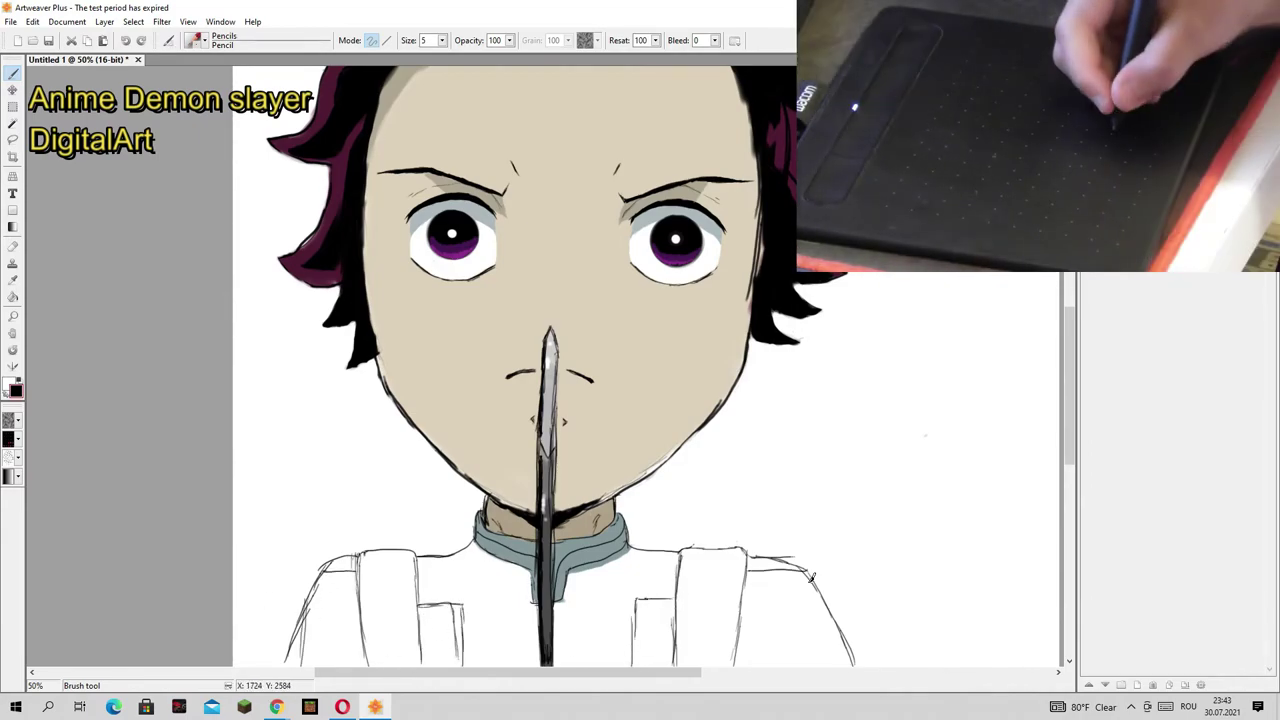
mouse_move(447, 557)
mouse_down()
mouse_move(490, 615)
mouse_move(548, 636)
mouse_up()
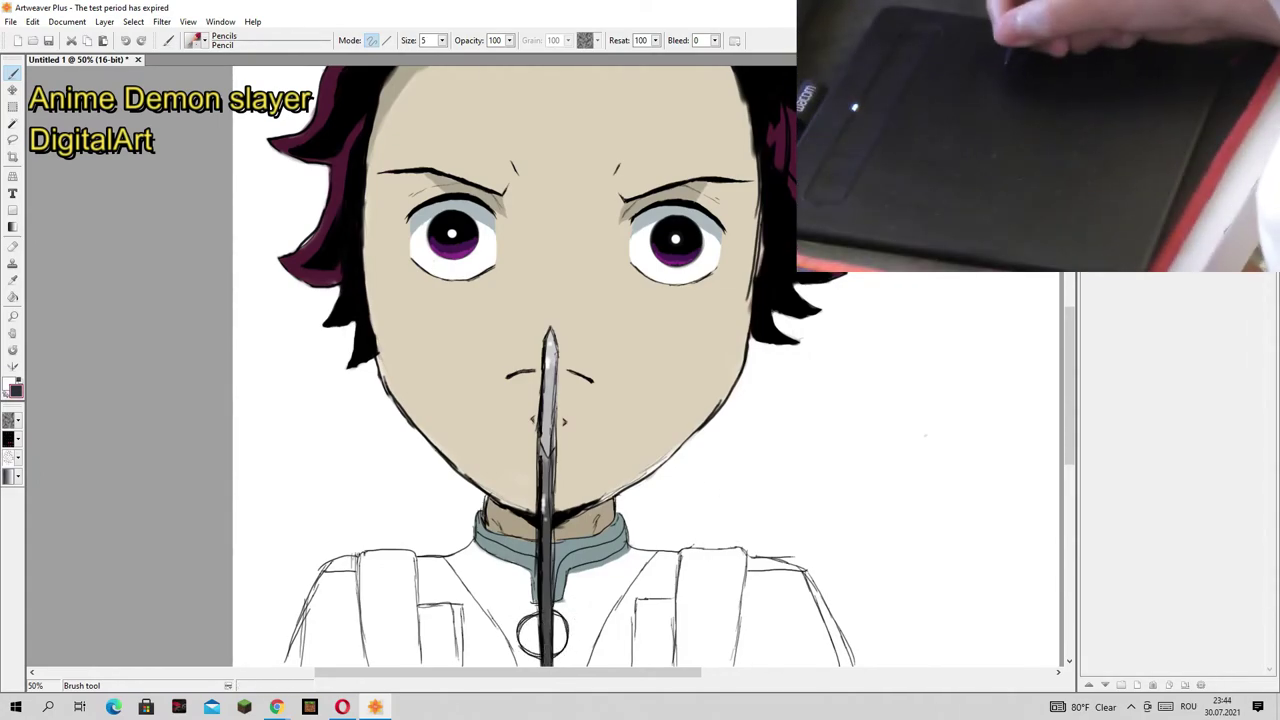
Step: At size 15, fill the round guard dark grey and thicken both shirt-front outlines
text(15)
mouse_move(530, 646)
mouse_down()
mouse_move(542, 628)
mouse_move(566, 662)
mouse_up()
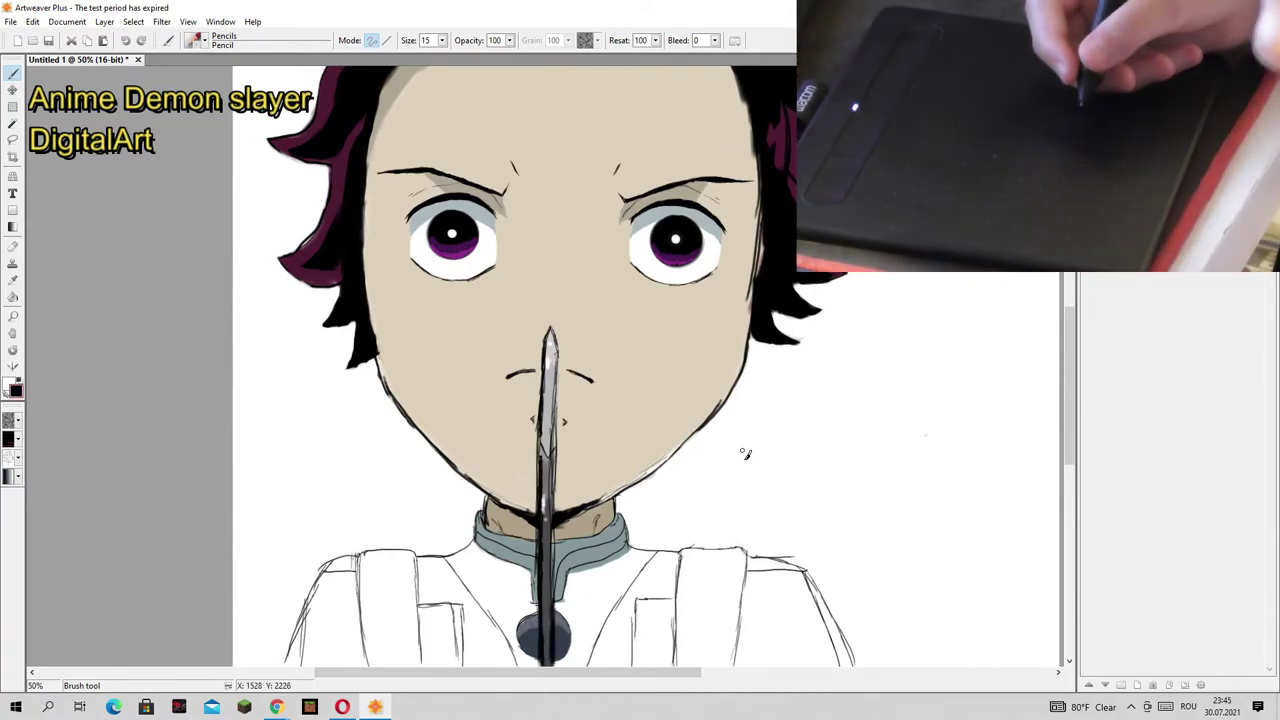
drag(447, 560, 518, 660)
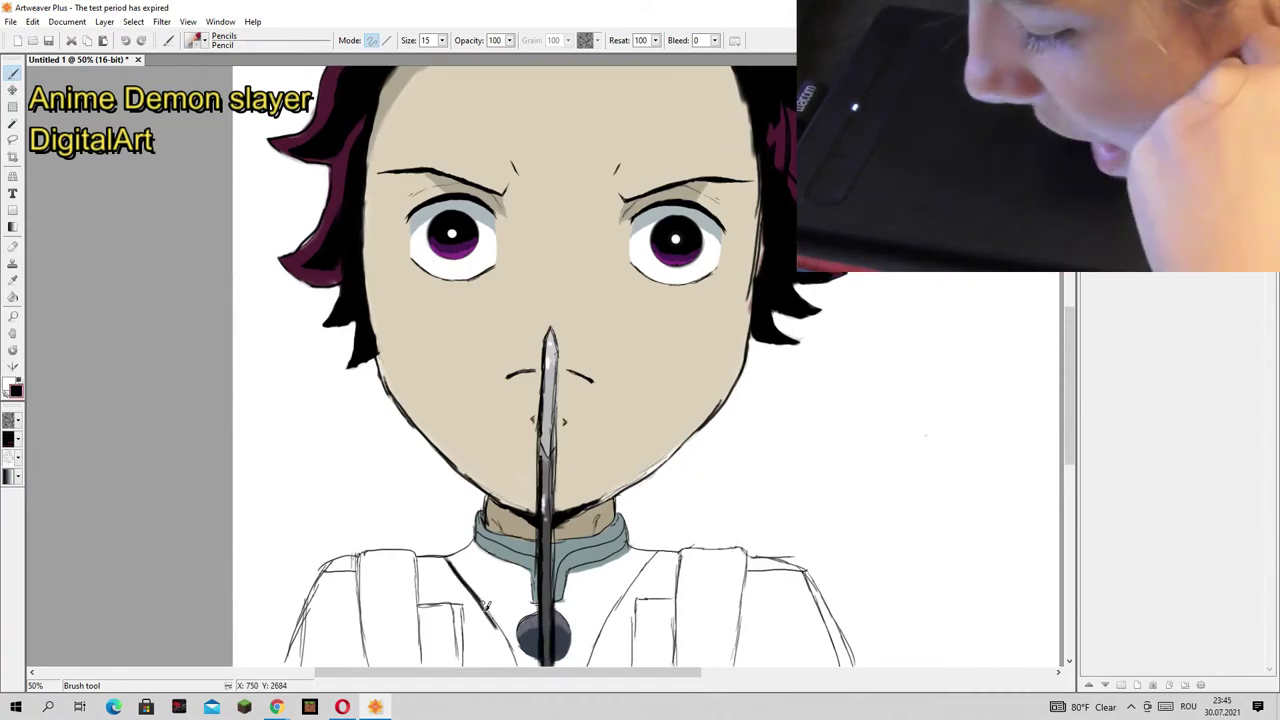
drag(658, 551, 585, 664)
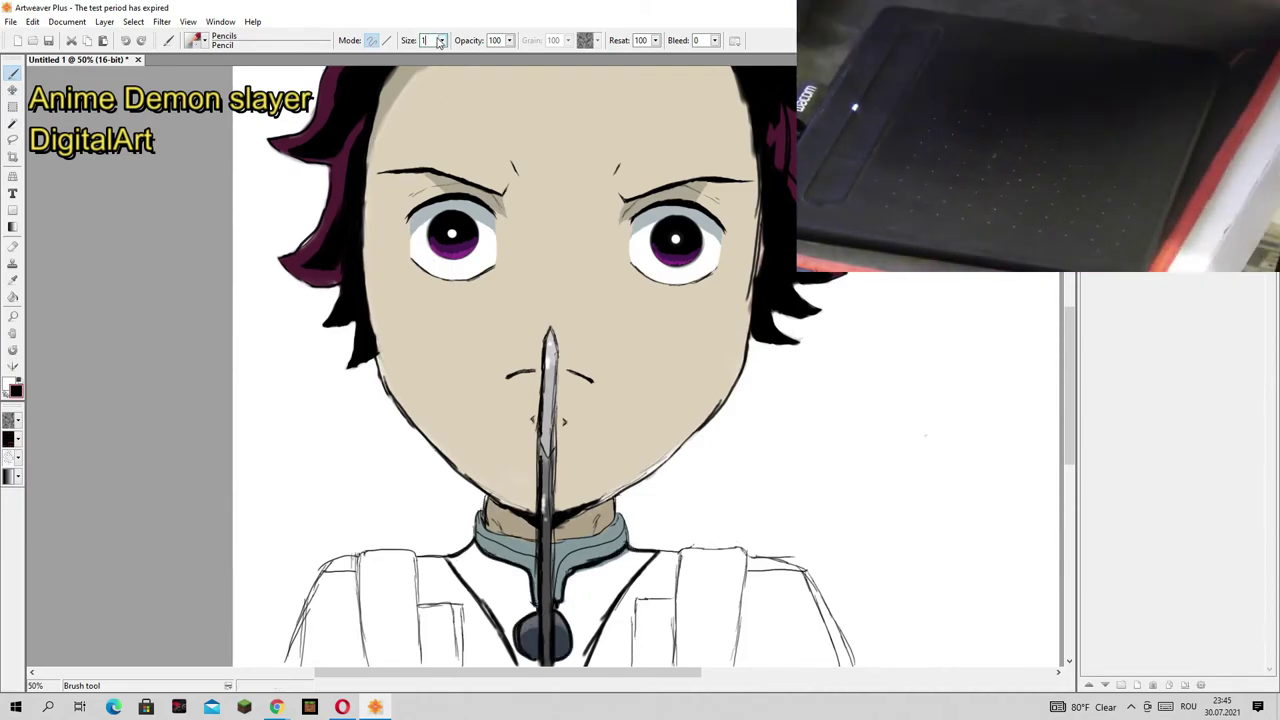
Step: Paint the inner shirt solid black under both sides of the collar
mouse_move(440, 555)
mouse_down()
mouse_move(470, 575)
mouse_move(490, 566)
mouse_move(450, 550)
mouse_move(535, 607)
mouse_up()
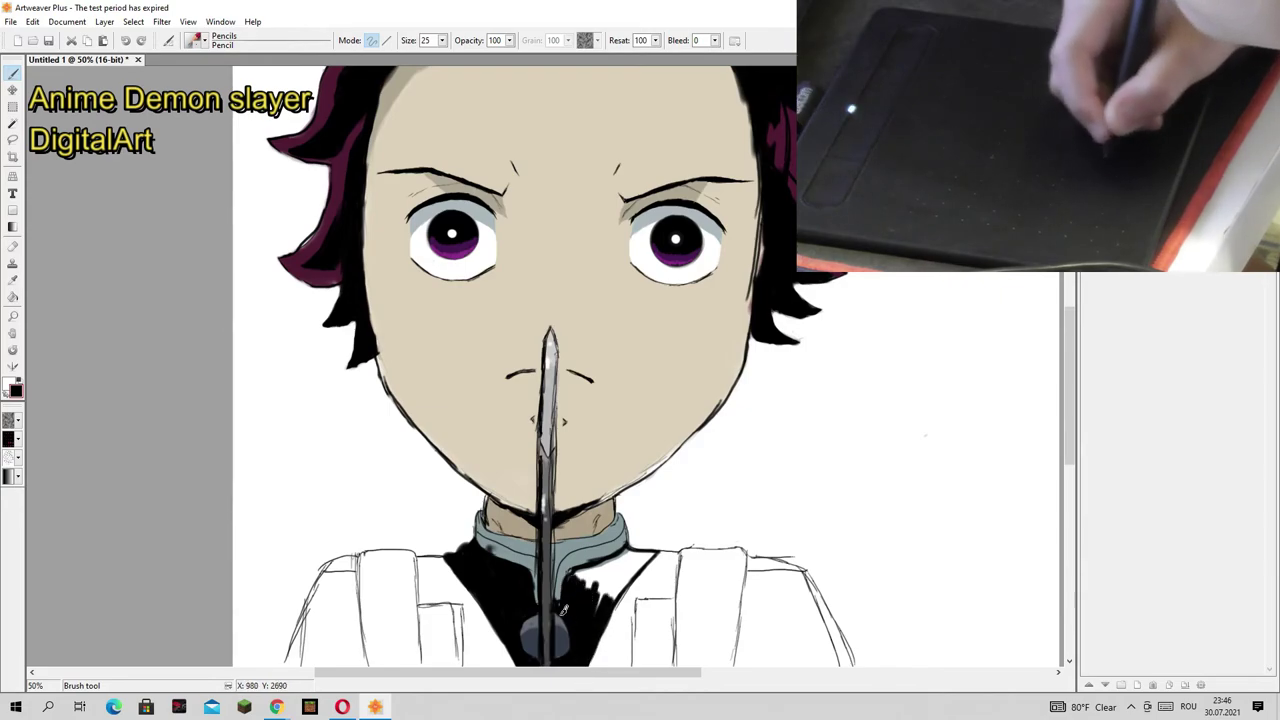
drag(563, 611, 668, 552)
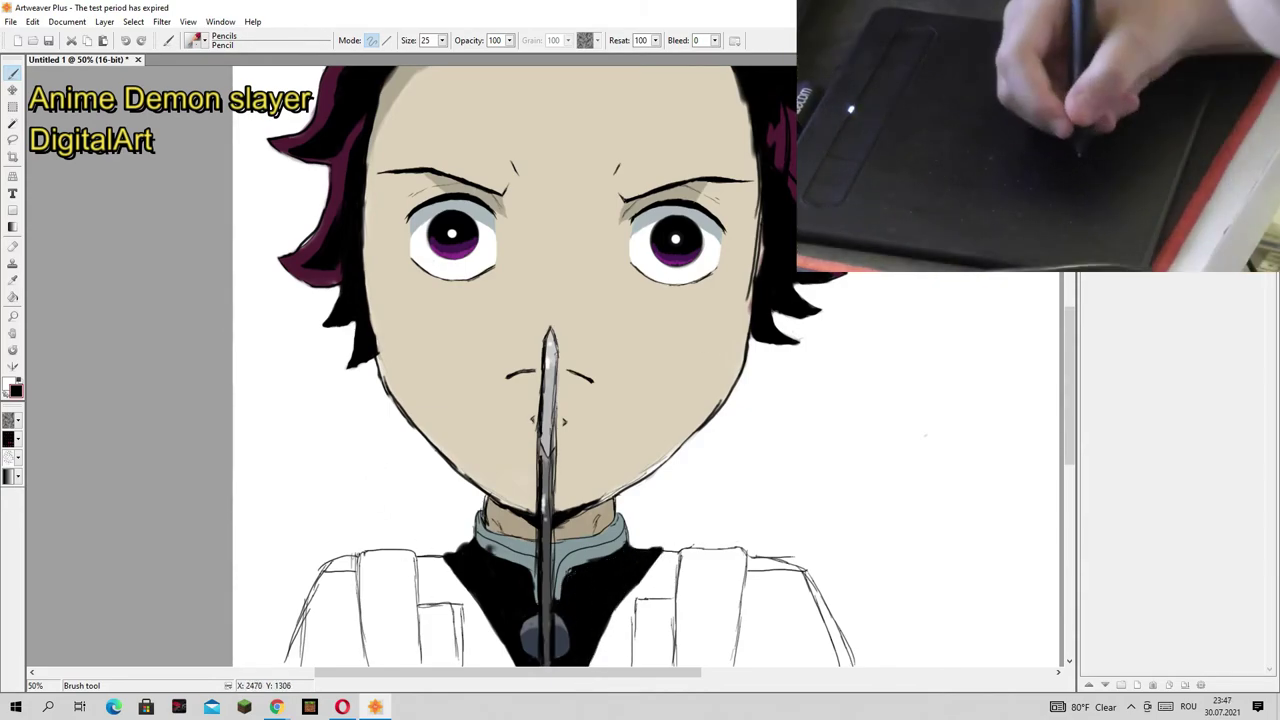
drag(416, 558, 465, 605)
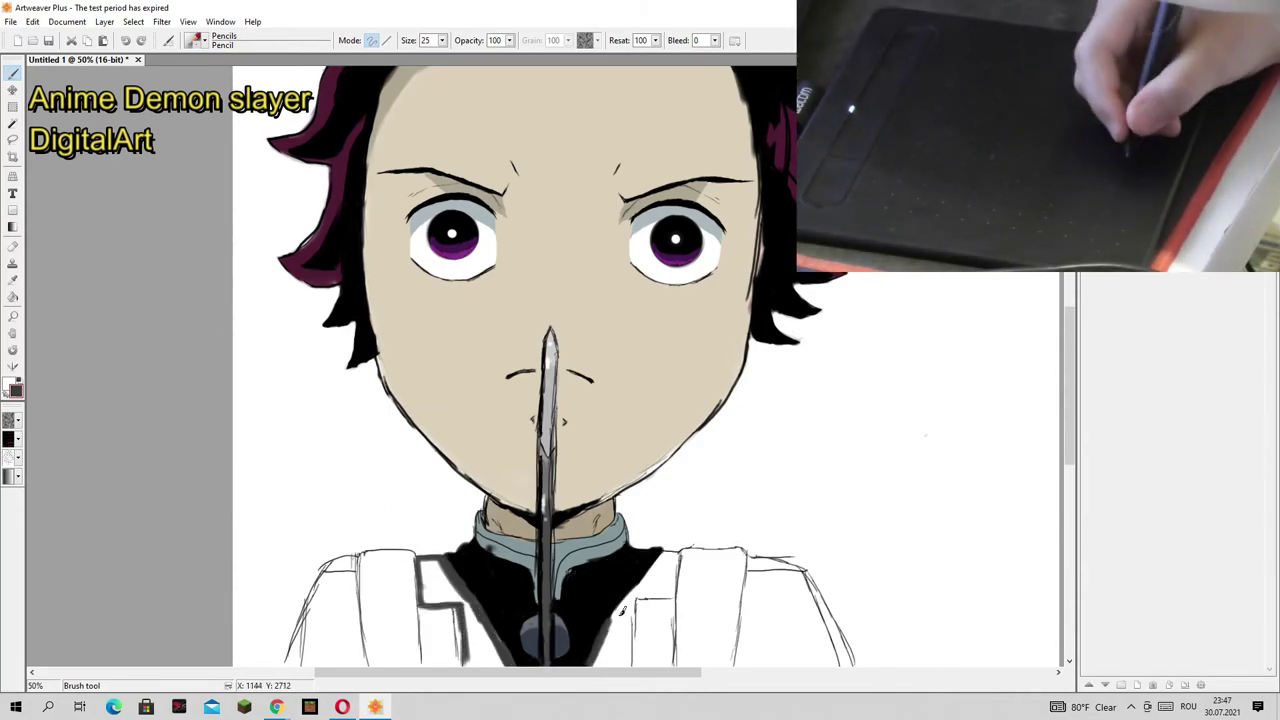
Step: Darken the jacket's left and right edges
drag(656, 603, 638, 664)
drag(792, 574, 826, 644)
drag(748, 596, 734, 664)
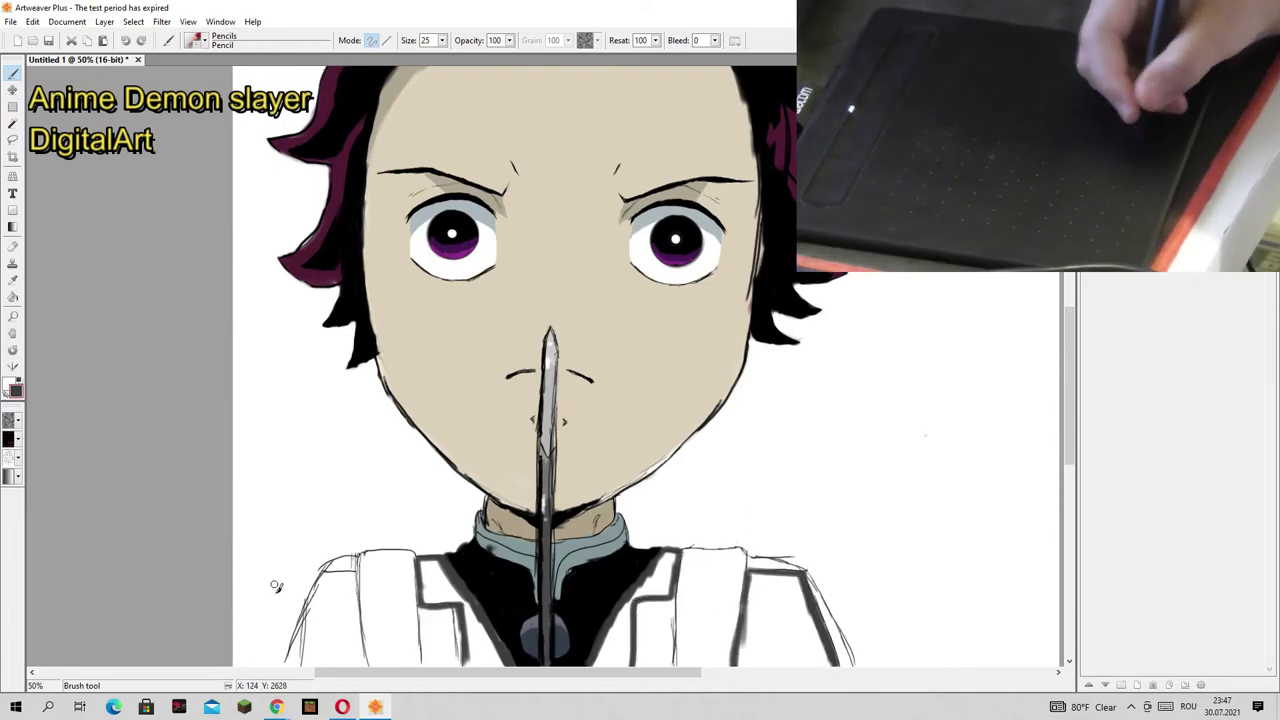
mouse_move(324, 574)
mouse_down()
mouse_move(306, 636)
mouse_move(360, 648)
mouse_up()
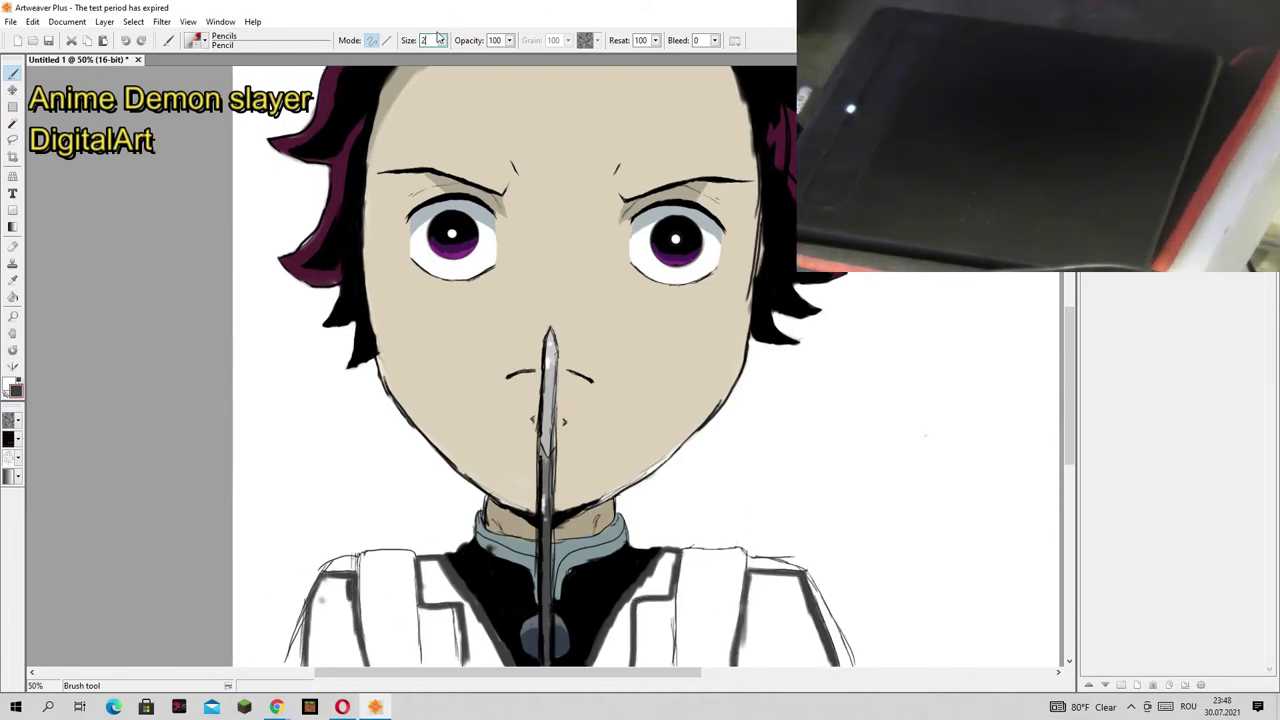
Step: With a larger brush, fill the jacket dark grey, leaving two white front stripes
key(bracketright)
mouse_move(322, 576)
mouse_down()
mouse_move(312, 666)
mouse_move(364, 640)
mouse_up()
drag(422, 560, 488, 664)
drag(606, 664, 678, 555)
mouse_move(750, 600)
mouse_down()
mouse_move(775, 578)
mouse_move(768, 556)
mouse_up()
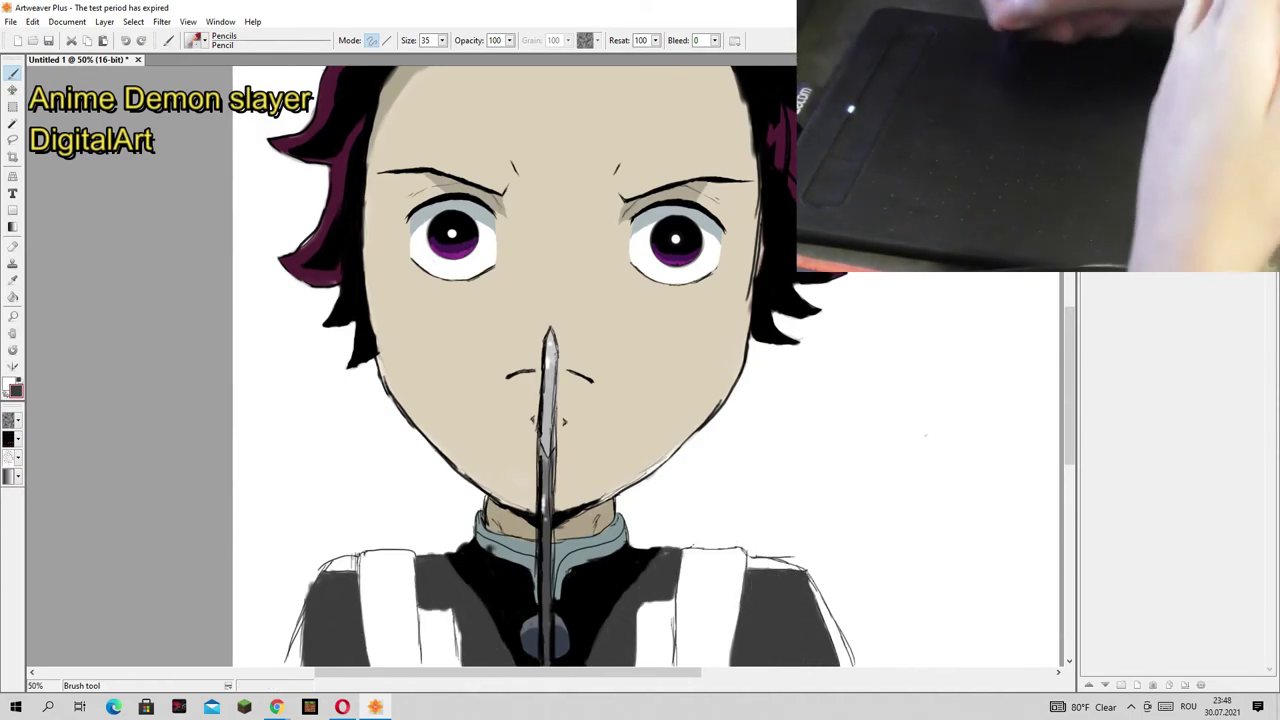
Step: Paint green checkered patches across the jacket, including along both stripes
click(1150, 180)
drag(352, 562, 292, 660)
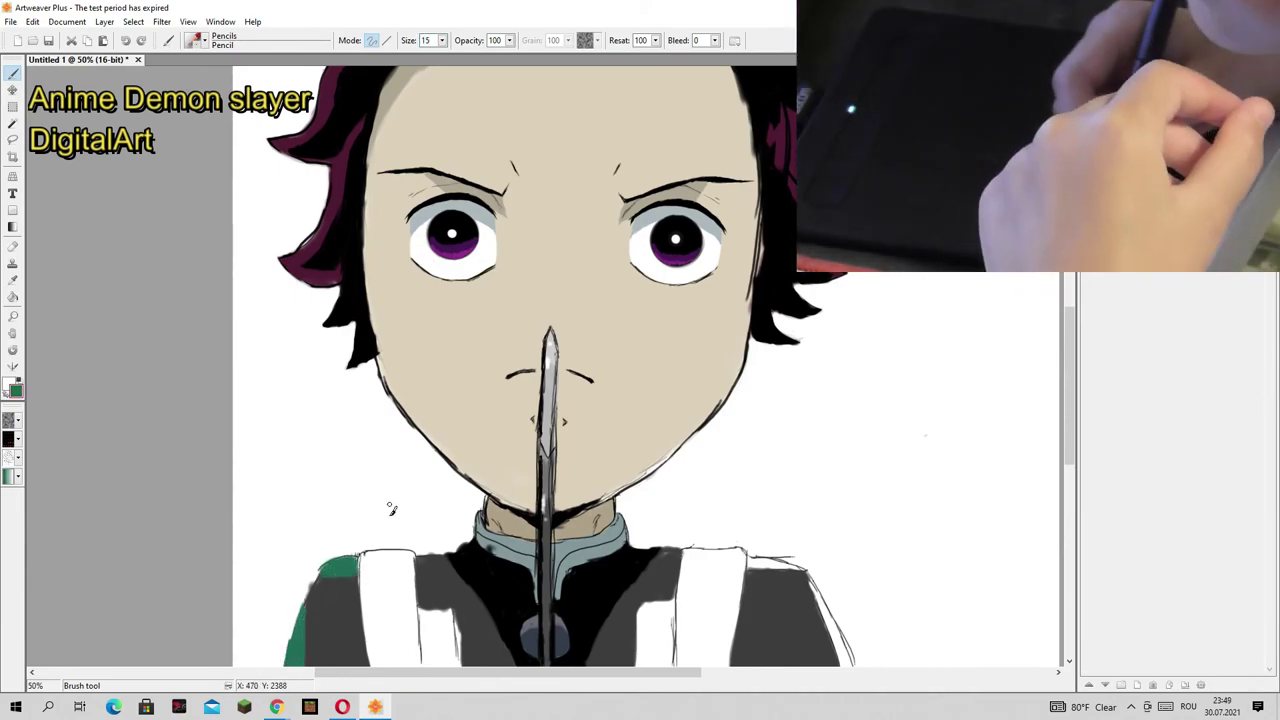
drag(420, 608, 460, 650)
drag(675, 660, 645, 610)
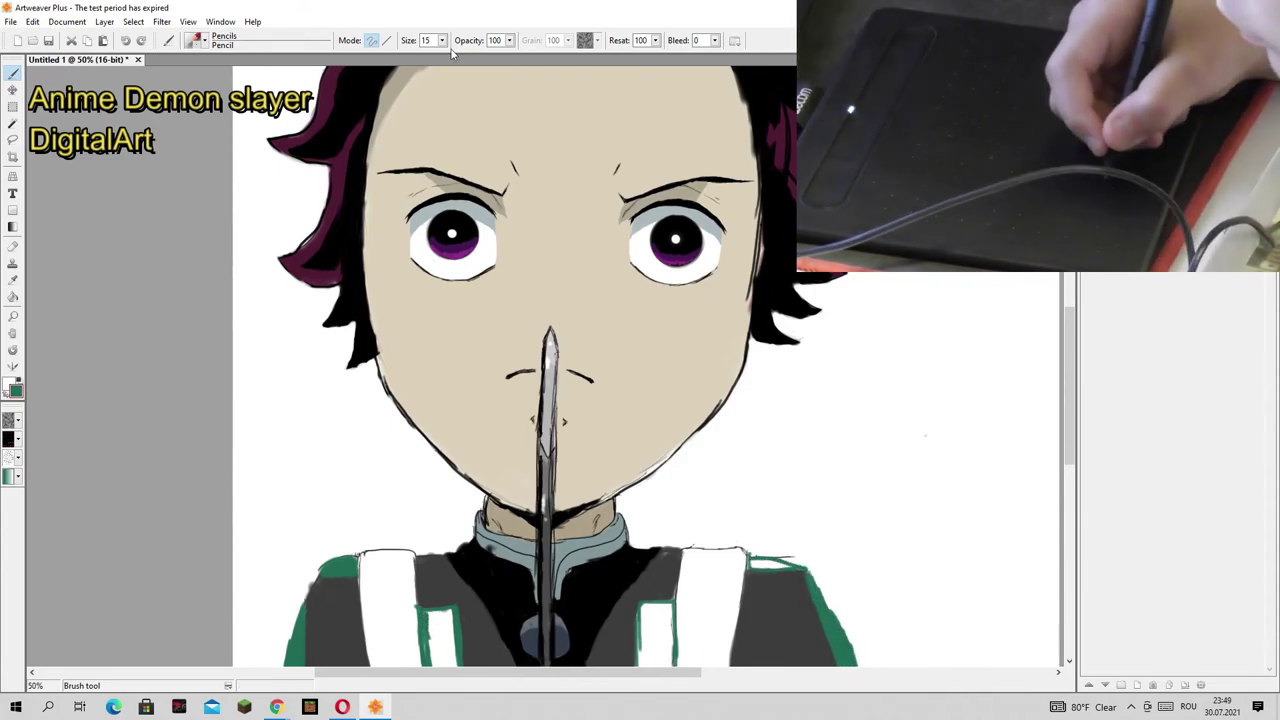
key(bracketright)
drag(438, 612, 438, 665)
drag(664, 636, 668, 660)
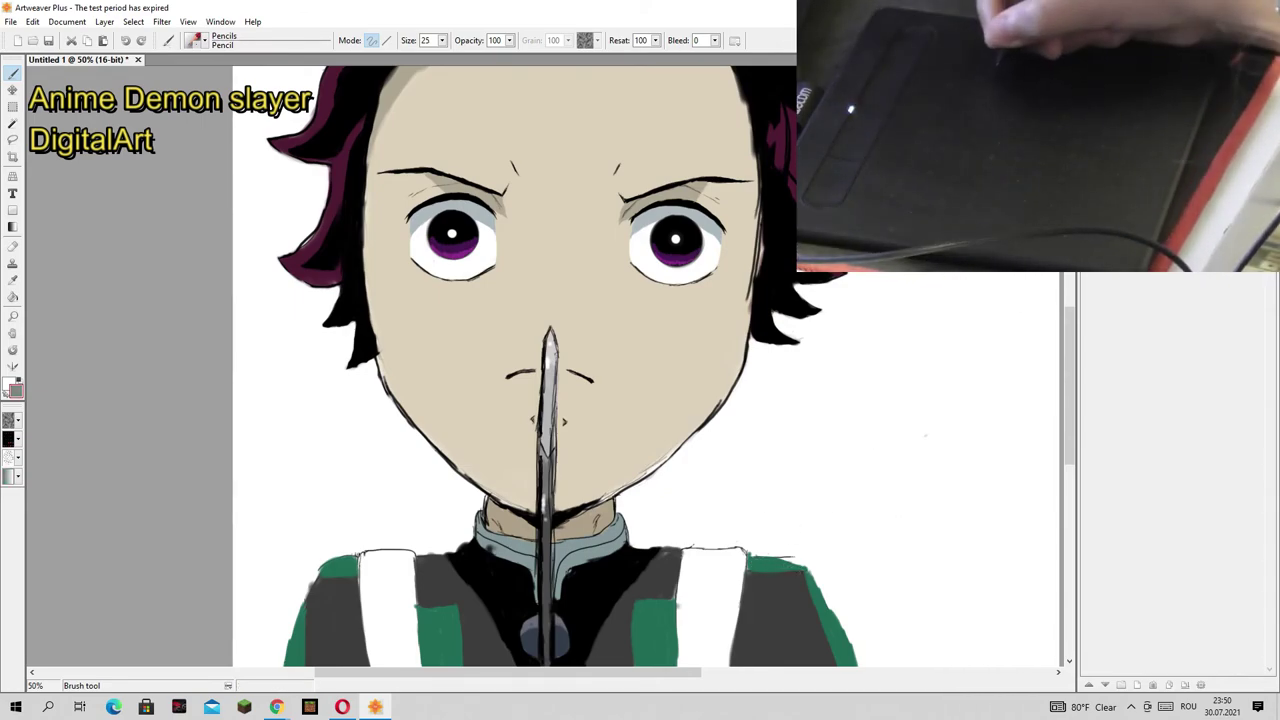
Step: Swap colours and paint the left and right white stripes grey
key(x)
drag(368, 585, 398, 637)
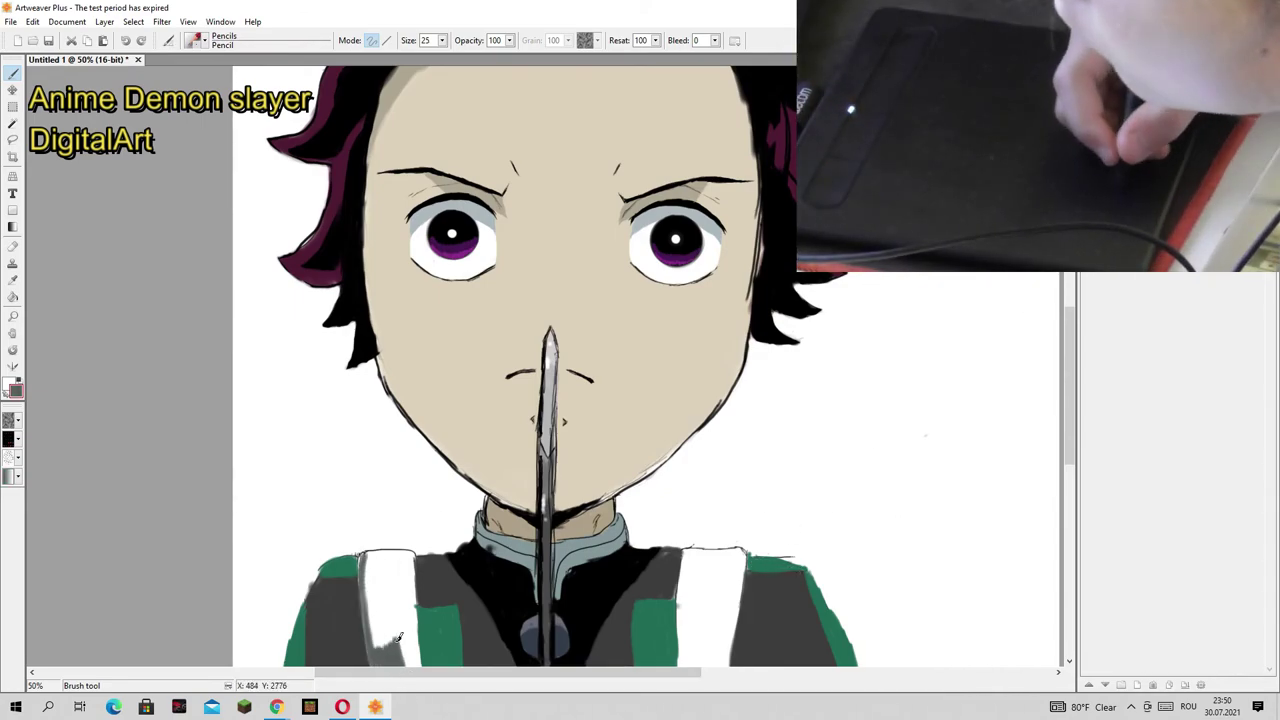
mouse_move(410, 571)
mouse_down()
mouse_move(380, 645)
mouse_move(410, 620)
mouse_up()
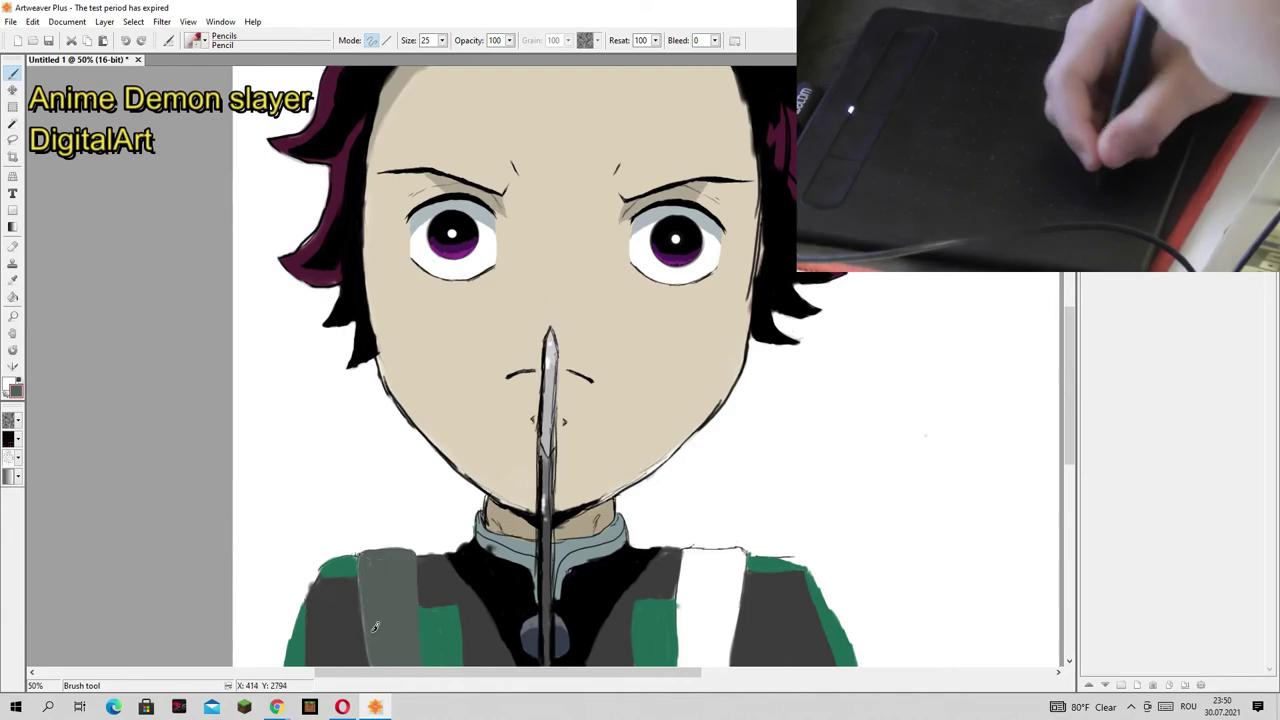
mouse_move(684, 660)
mouse_down()
mouse_move(684, 556)
mouse_move(735, 660)
mouse_up()
drag(710, 615, 725, 664)
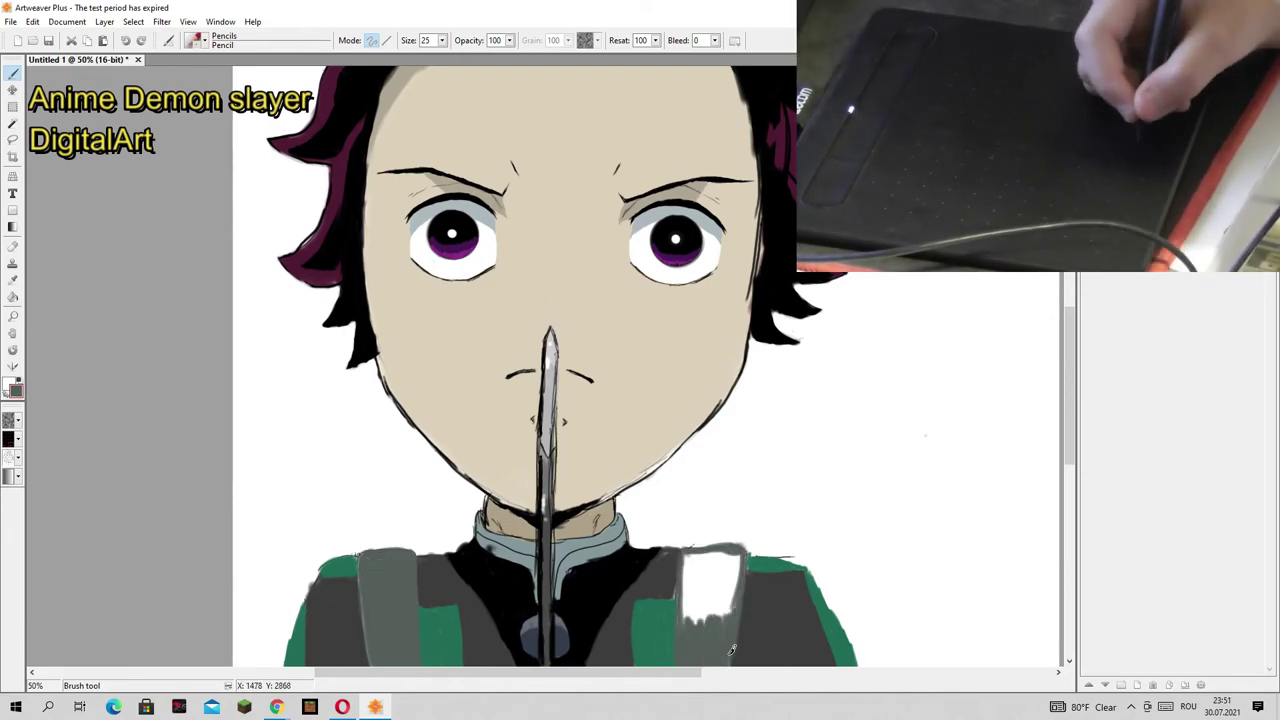
drag(728, 550, 708, 625)
drag(690, 555, 697, 590)
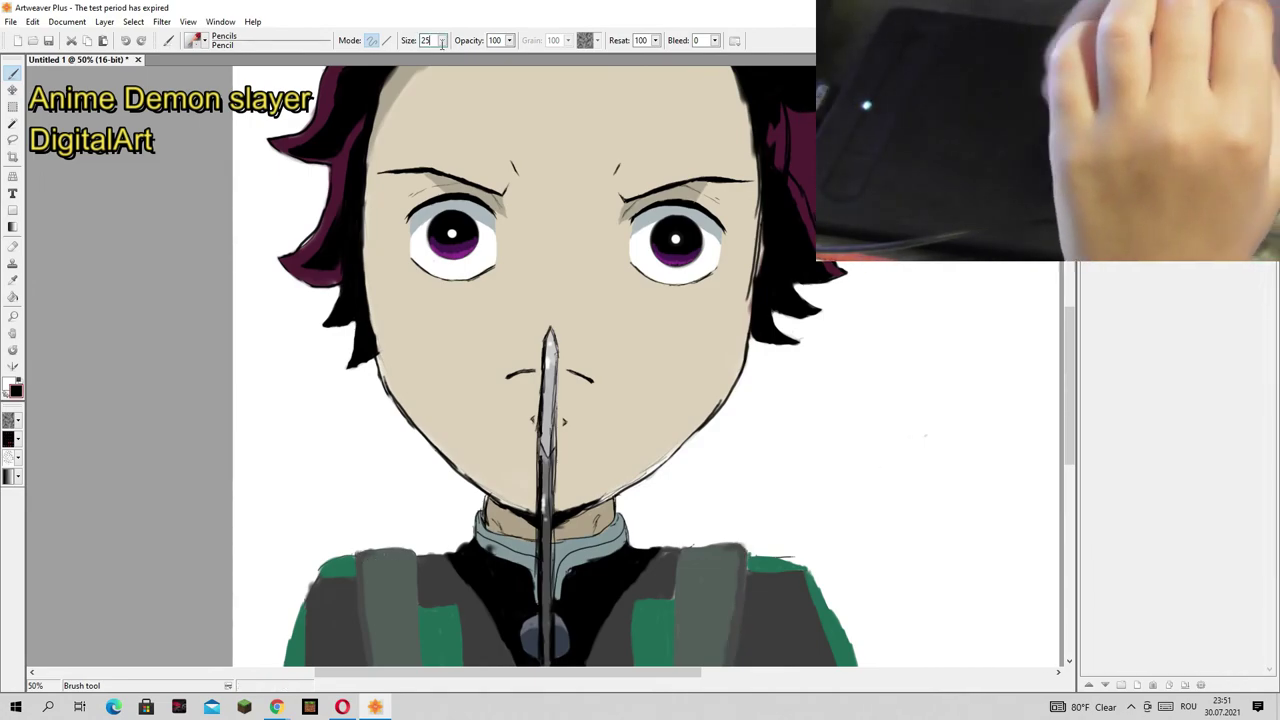
Step: At brush size 10, outline the jacket's shoulders and left side in black
text(10)
drag(334, 566, 290, 660)
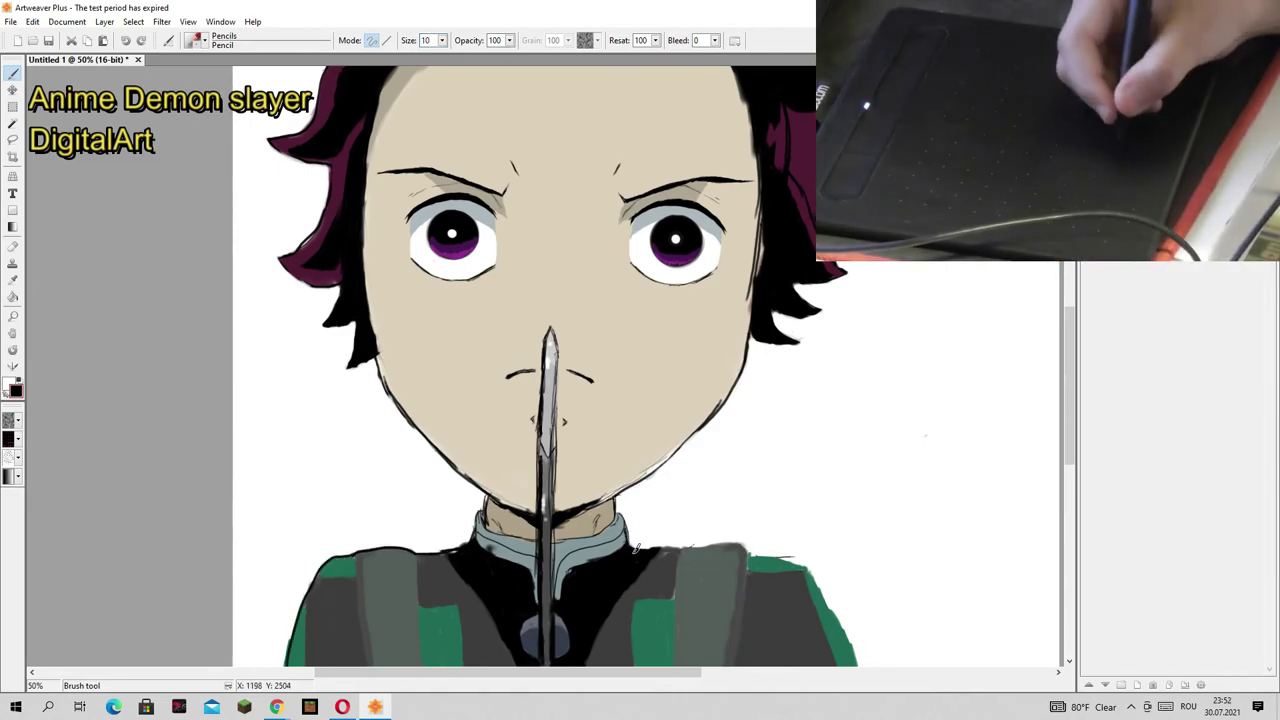
drag(779, 562, 754, 566)
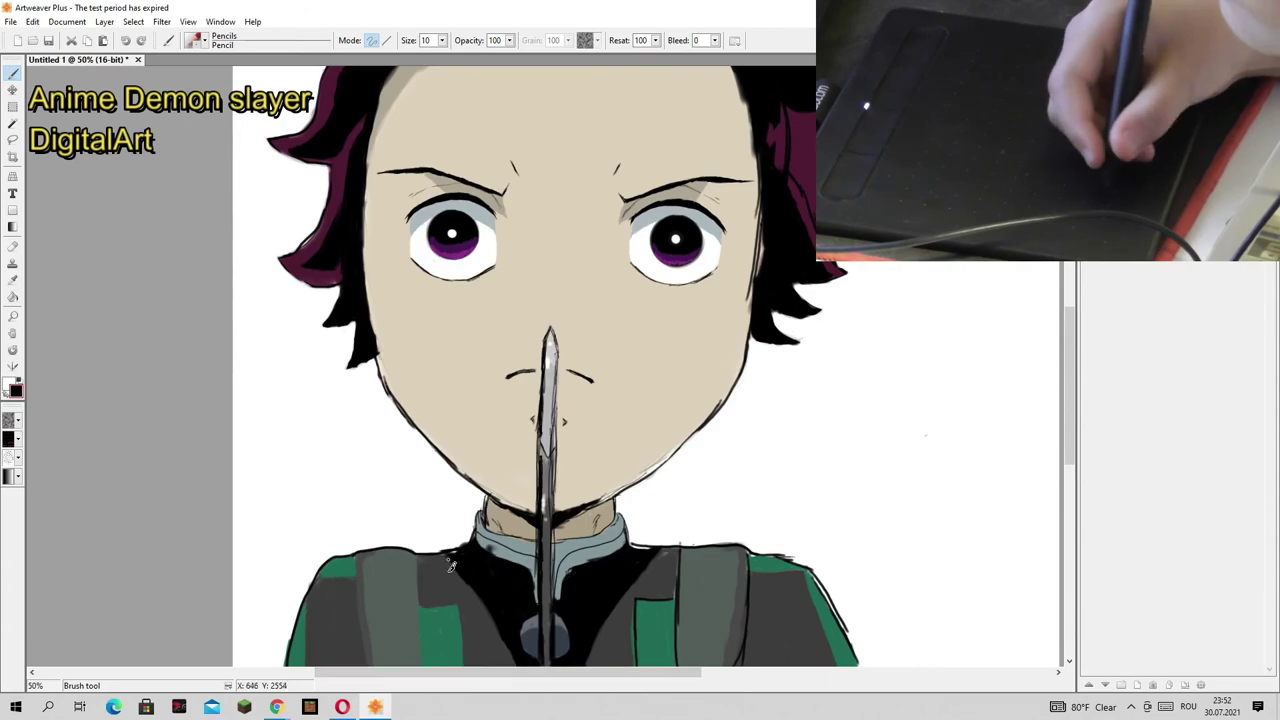
mouse_move(440, 552)
mouse_down()
mouse_move(420, 610)
mouse_move(445, 660)
mouse_up()
drag(370, 592, 358, 666)
drag(312, 598, 306, 666)
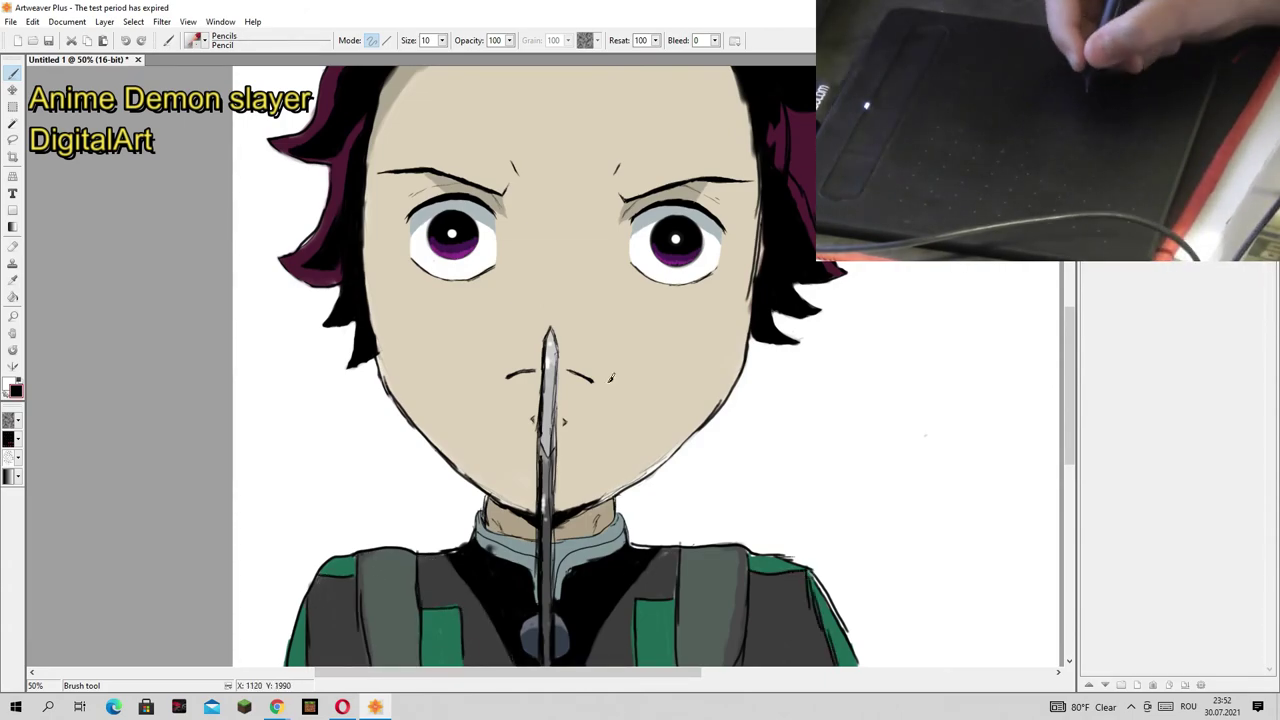
Step: Handwrite the name Tanjiro right of the character and underline it
drag(810, 381, 871, 383)
drag(838, 385, 825, 475)
mouse_move(878, 440)
mouse_down()
mouse_move(876, 476)
mouse_move(912, 476)
mouse_up()
mouse_move(932, 440)
mouse_down()
mouse_move(925, 508)
mouse_move(958, 472)
mouse_move(990, 474)
mouse_up()
drag(1006, 450, 1004, 452)
drag(820, 500, 1032, 505)
Step: Zoom out, then set up a flat eraser at size 104 and zoom back in
key(ctrl+minus)
key(e)
click(441, 40)
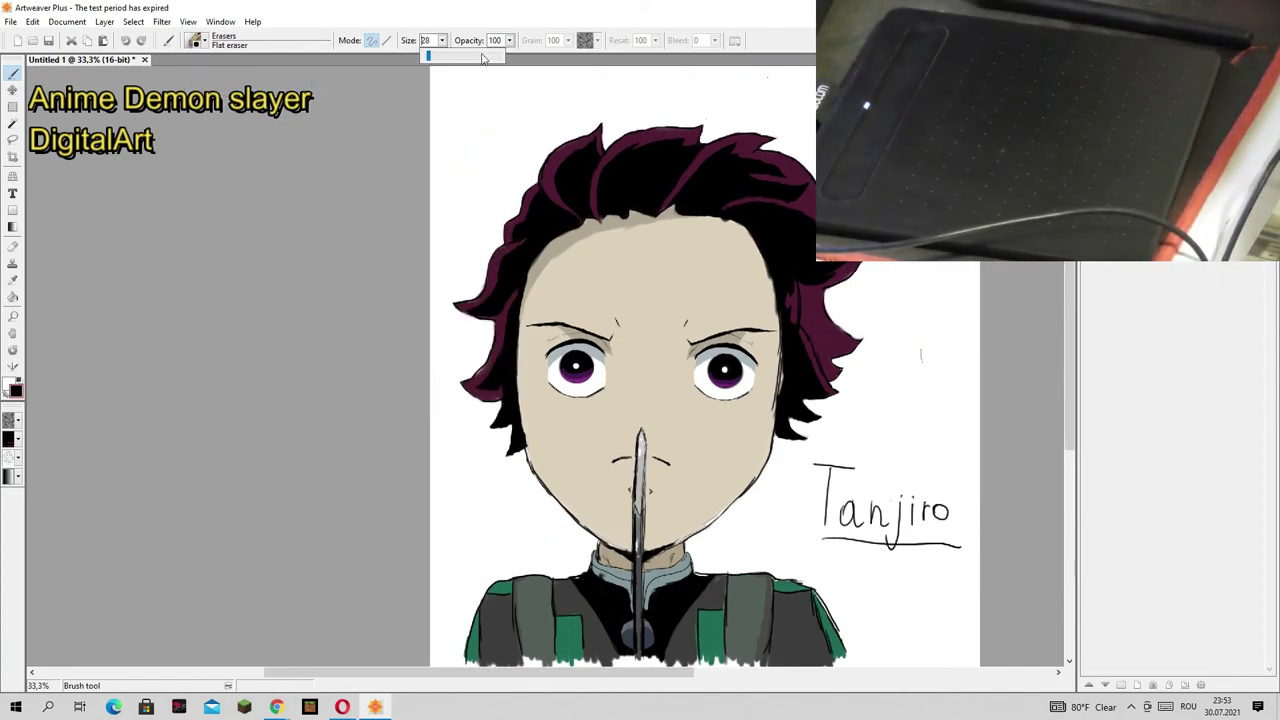
click(482, 57)
scroll(1053, 360, up, 1)
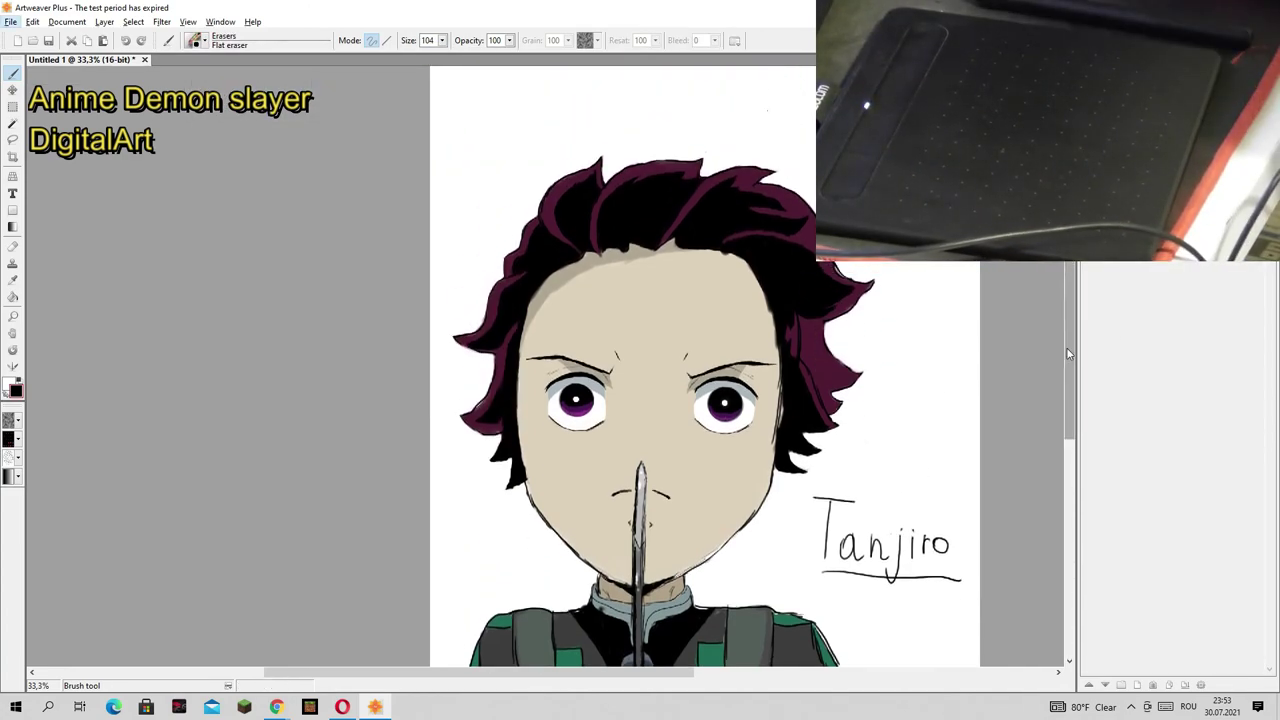
key(ctrl+plus)
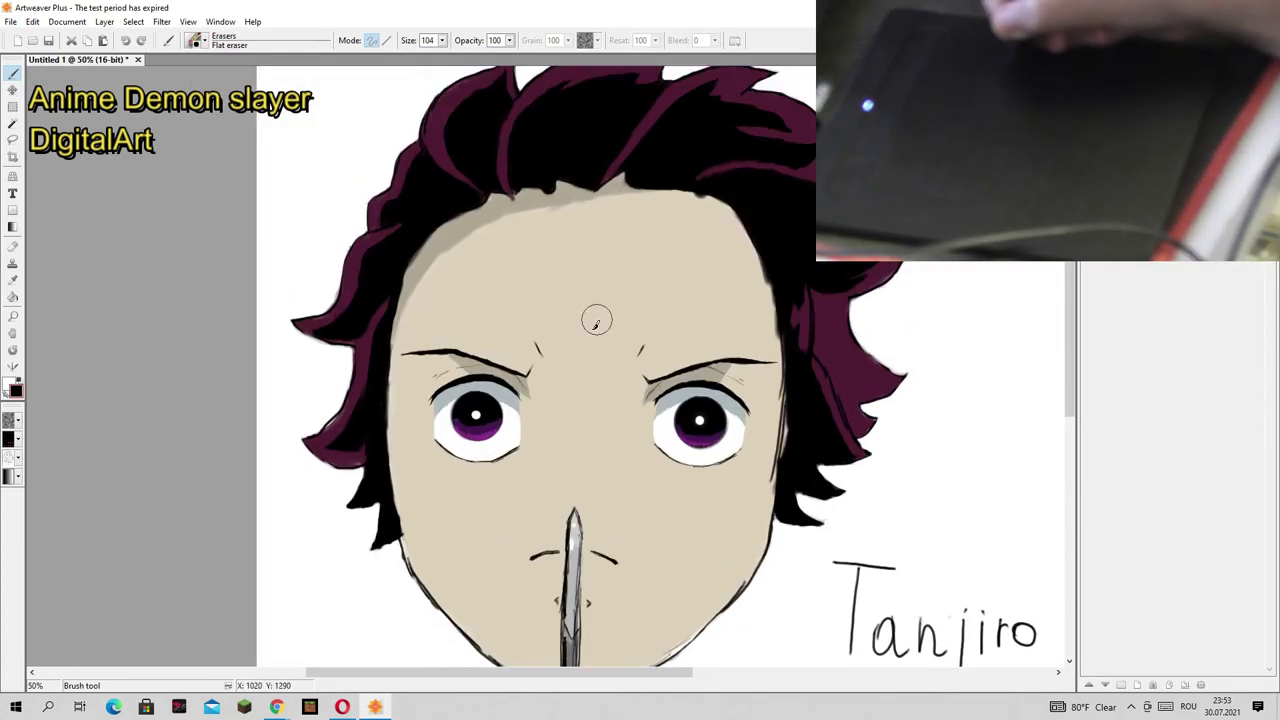
Step: Cancel the Custom palette dialog and reselect the Pencil
drag(195, 40, 307, 190)
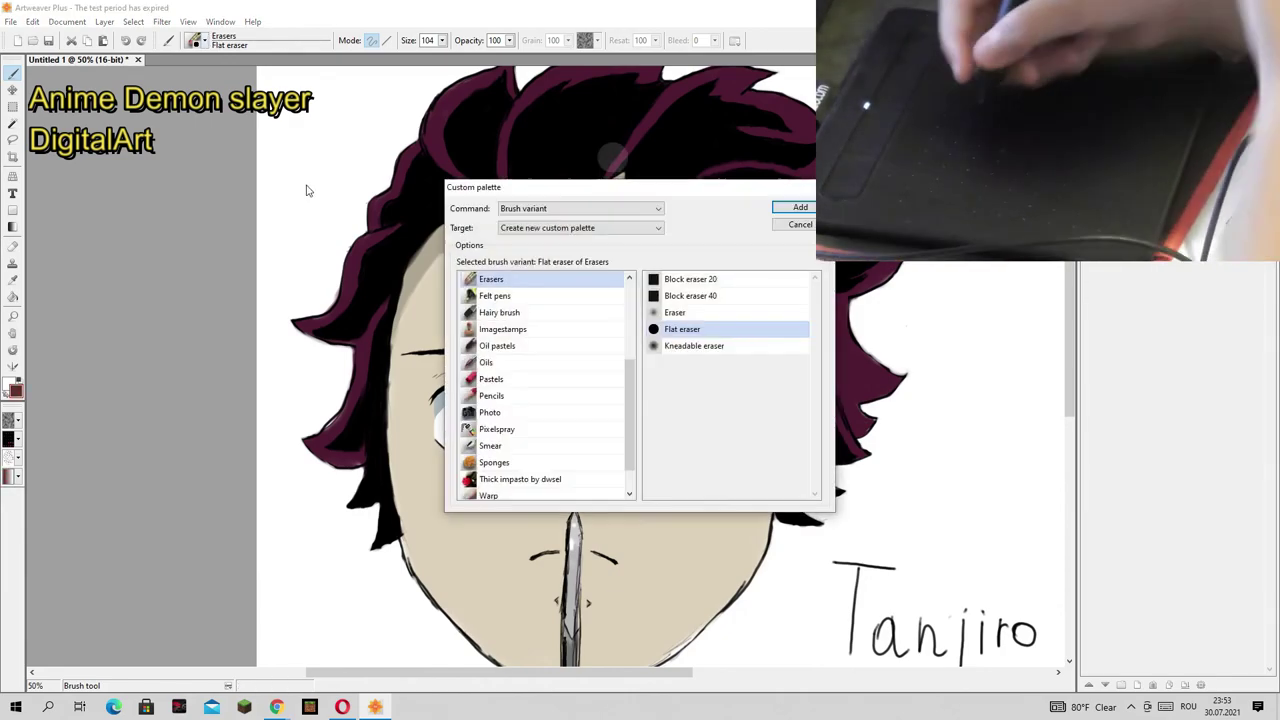
key(Escape)
click(195, 40)
click(215, 203)
Step: Paint a solid dark red forehead scar below the right hairline, then set brush size 5
click(420, 277)
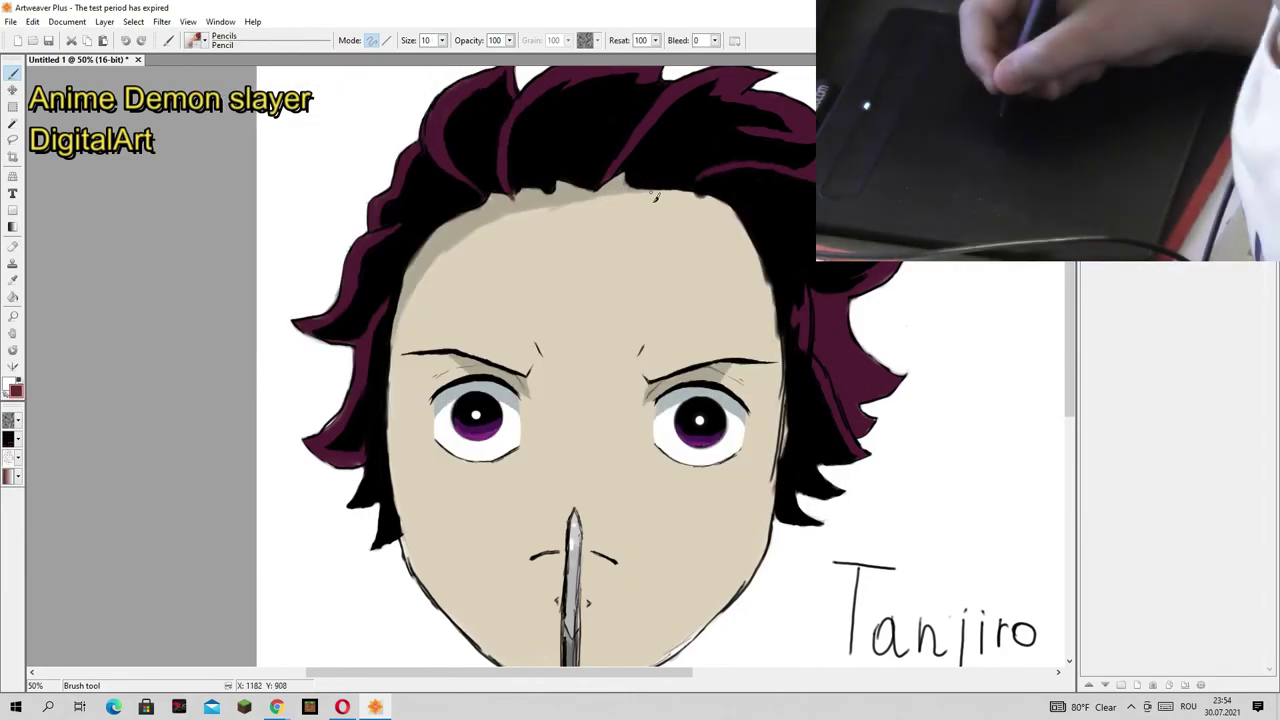
mouse_move(655, 196)
mouse_down()
mouse_move(670, 193)
mouse_move(652, 248)
mouse_move(665, 270)
mouse_move(745, 268)
mouse_move(770, 285)
mouse_up()
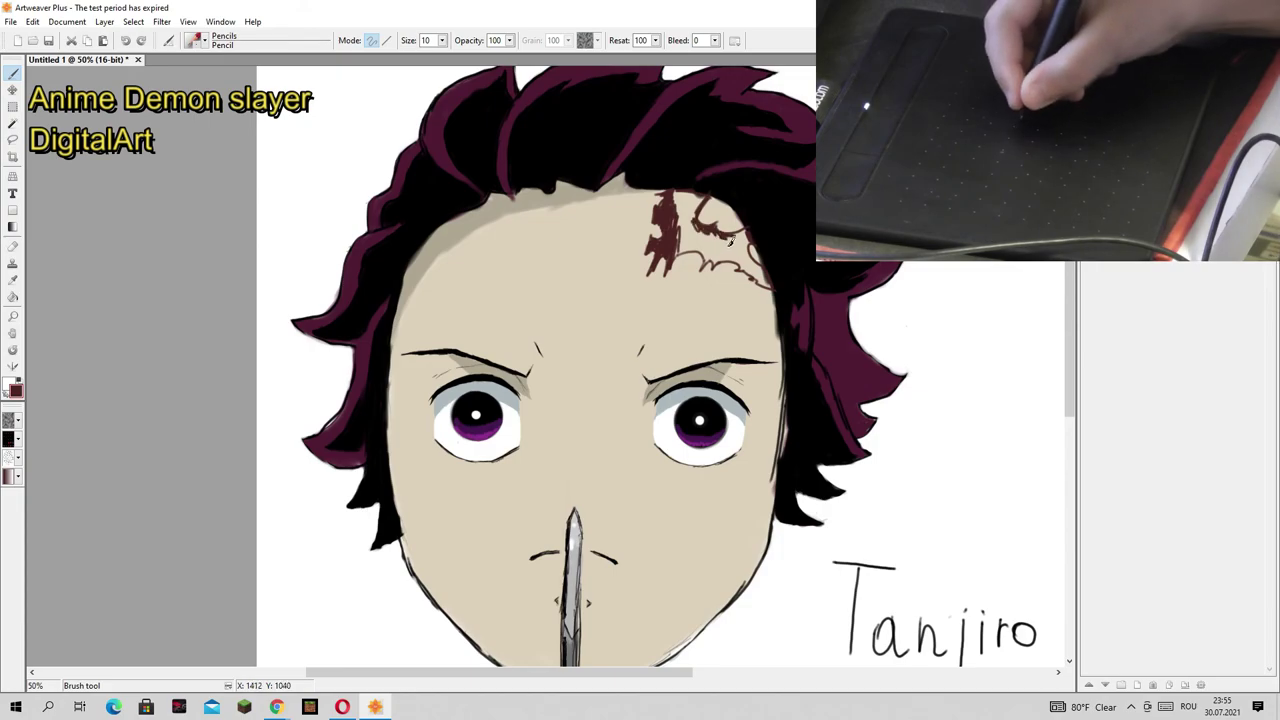
mouse_move(731, 241)
mouse_down()
mouse_move(715, 272)
mouse_move(680, 195)
mouse_up()
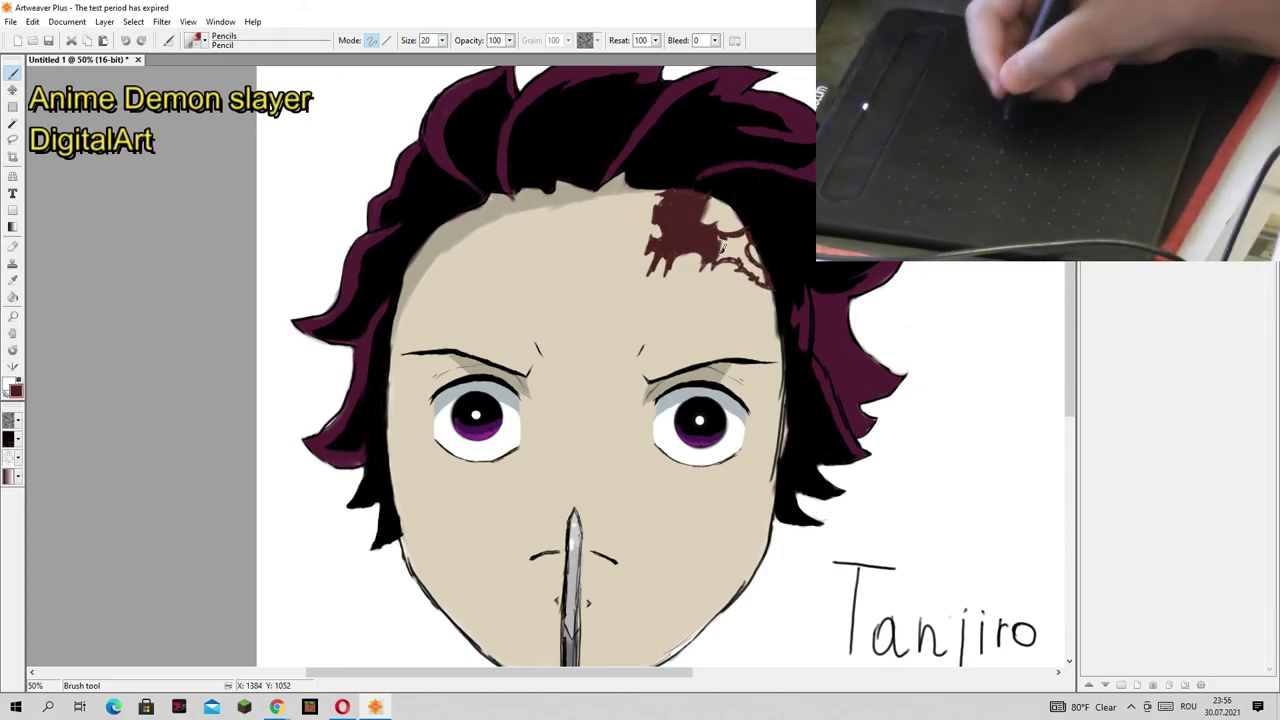
drag(712, 245, 766, 278)
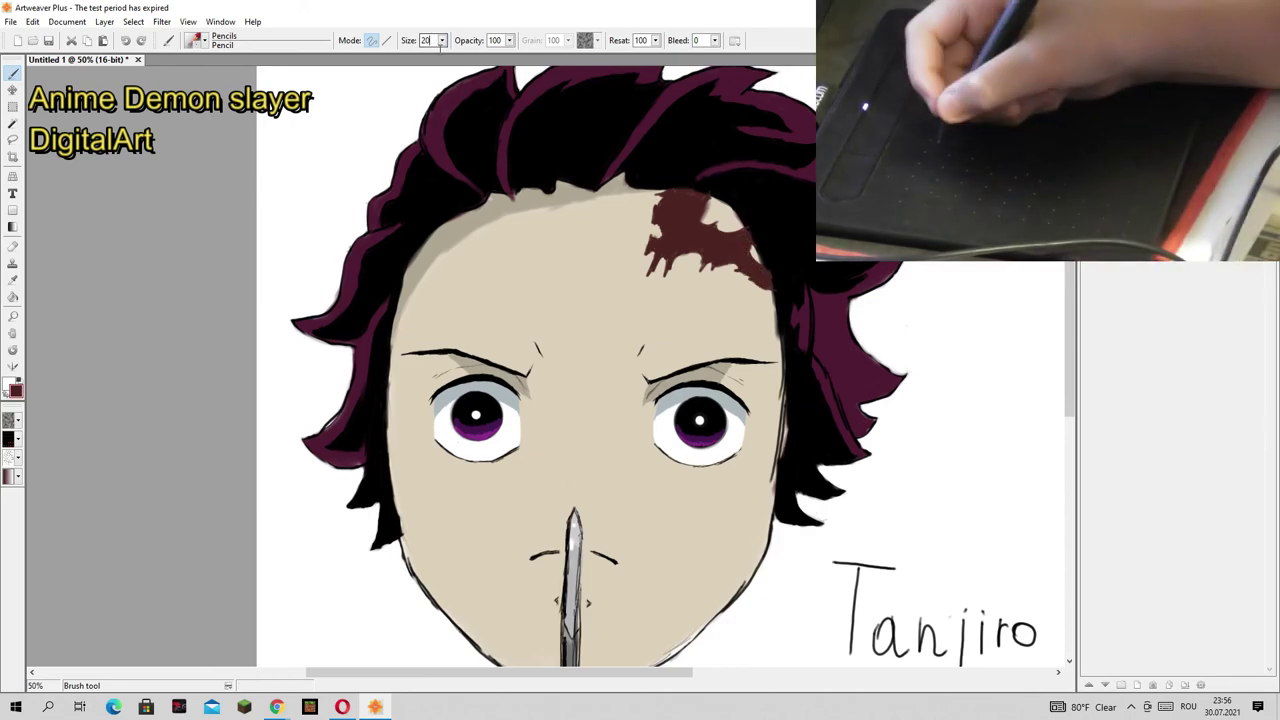
double_click(426, 40)
text(5)
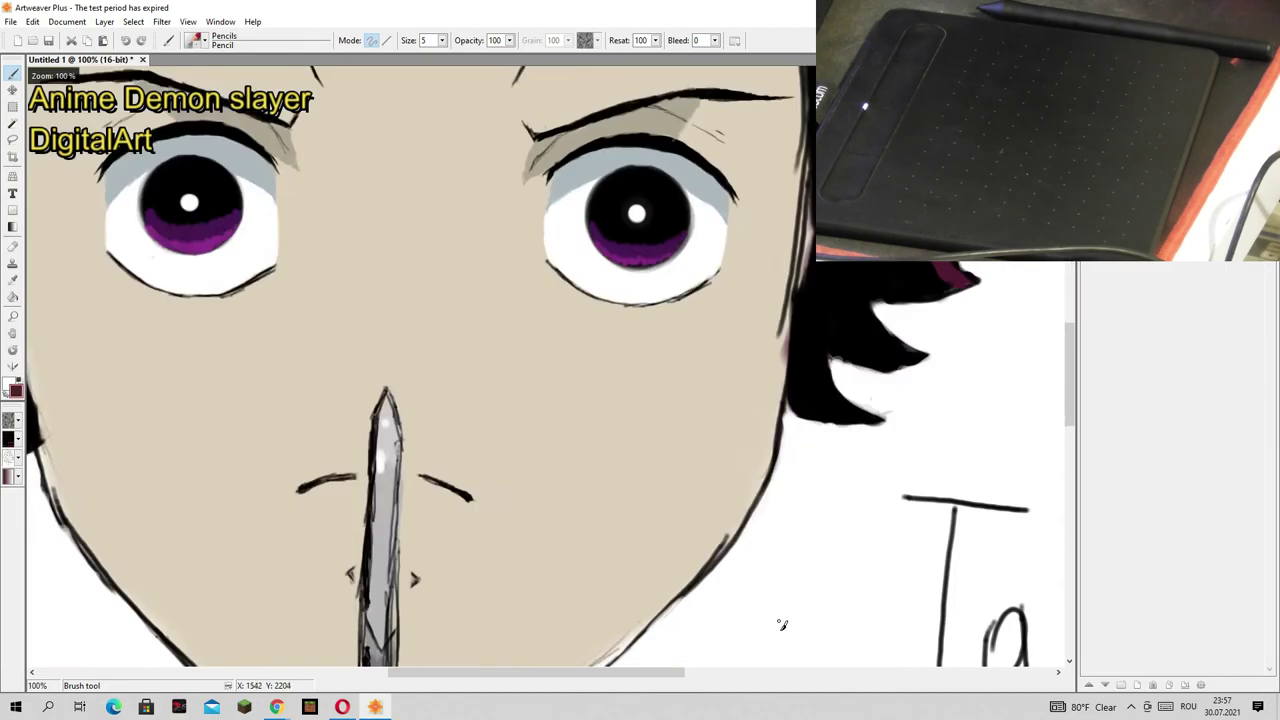
Step: Shade the nose bridge between the eyes, softened with skin tone sampled from the face
scroll(752, 250, down, 3)
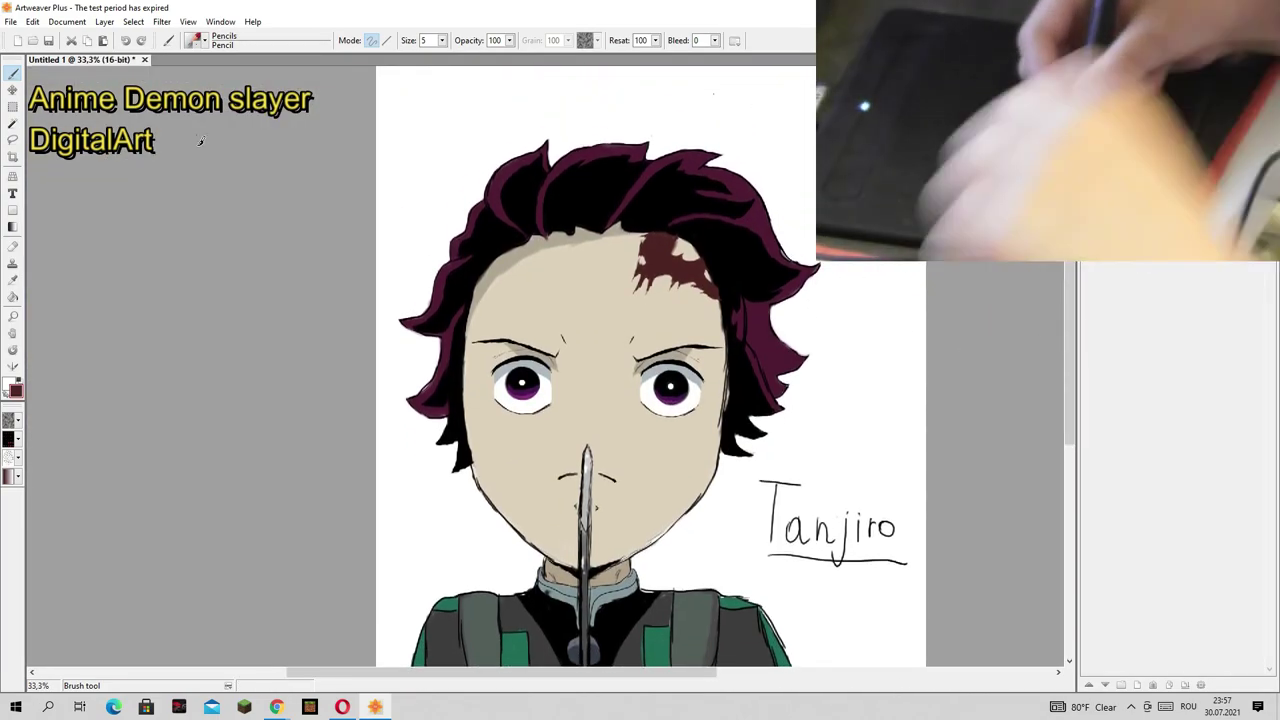
scroll(676, 424, up, 2)
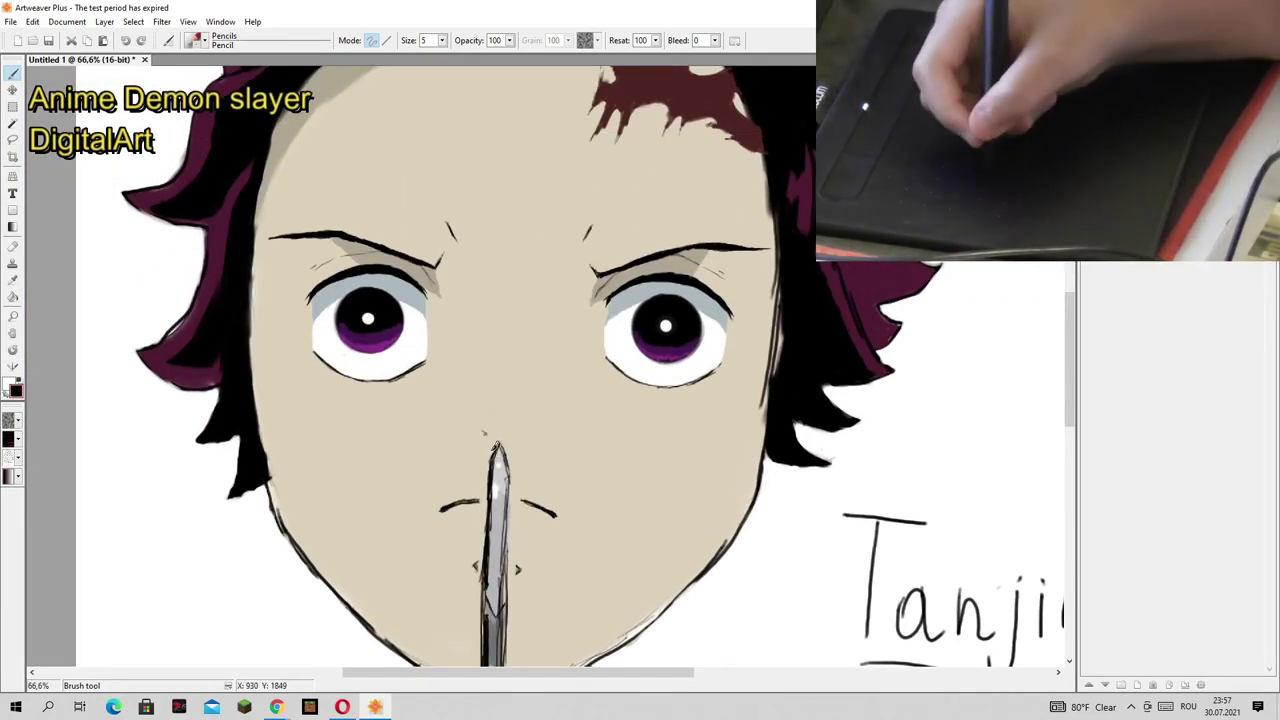
mouse_move(484, 428)
mouse_down()
mouse_move(489, 438)
mouse_move(486, 408)
mouse_up()
alt+click(497, 408)
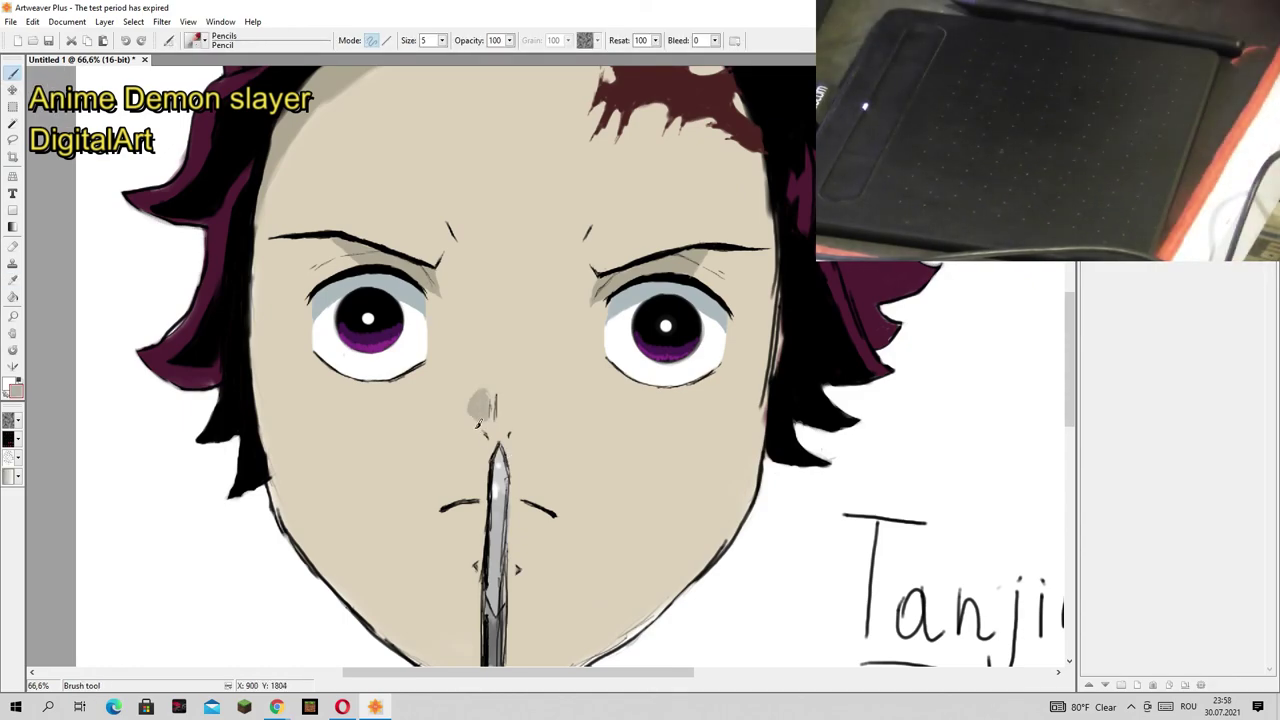
key(ctrl+minus)
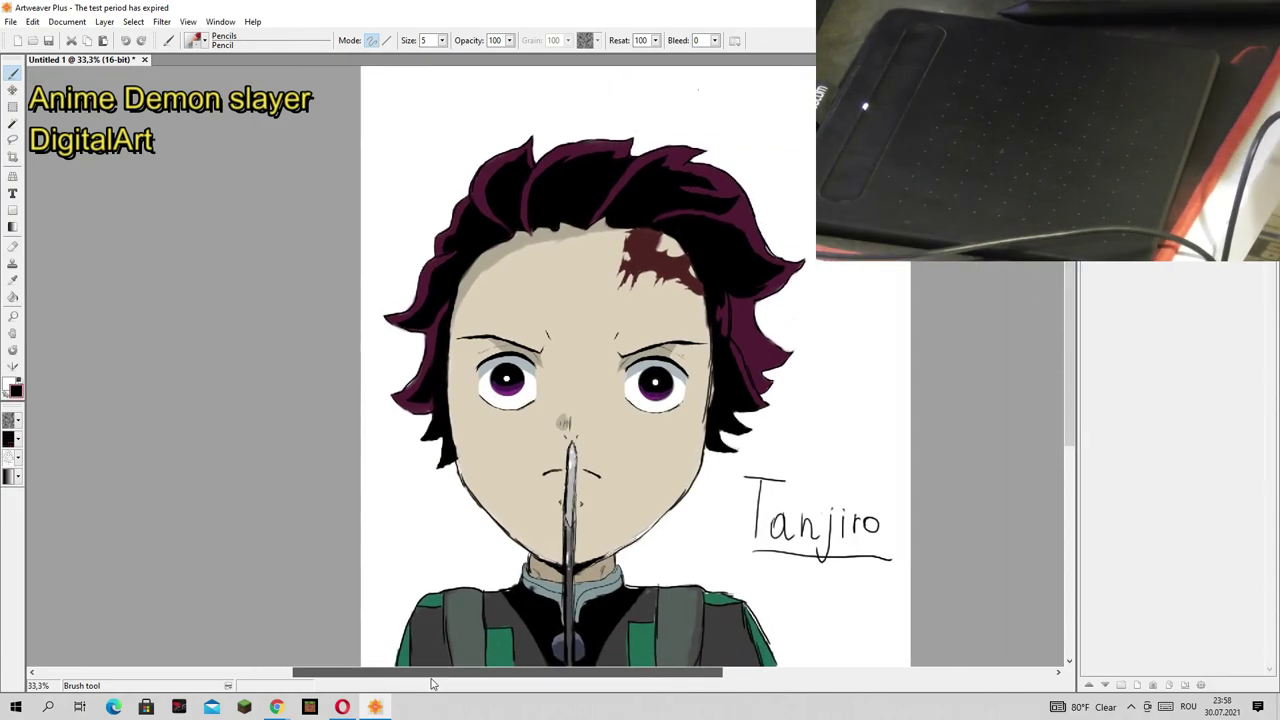